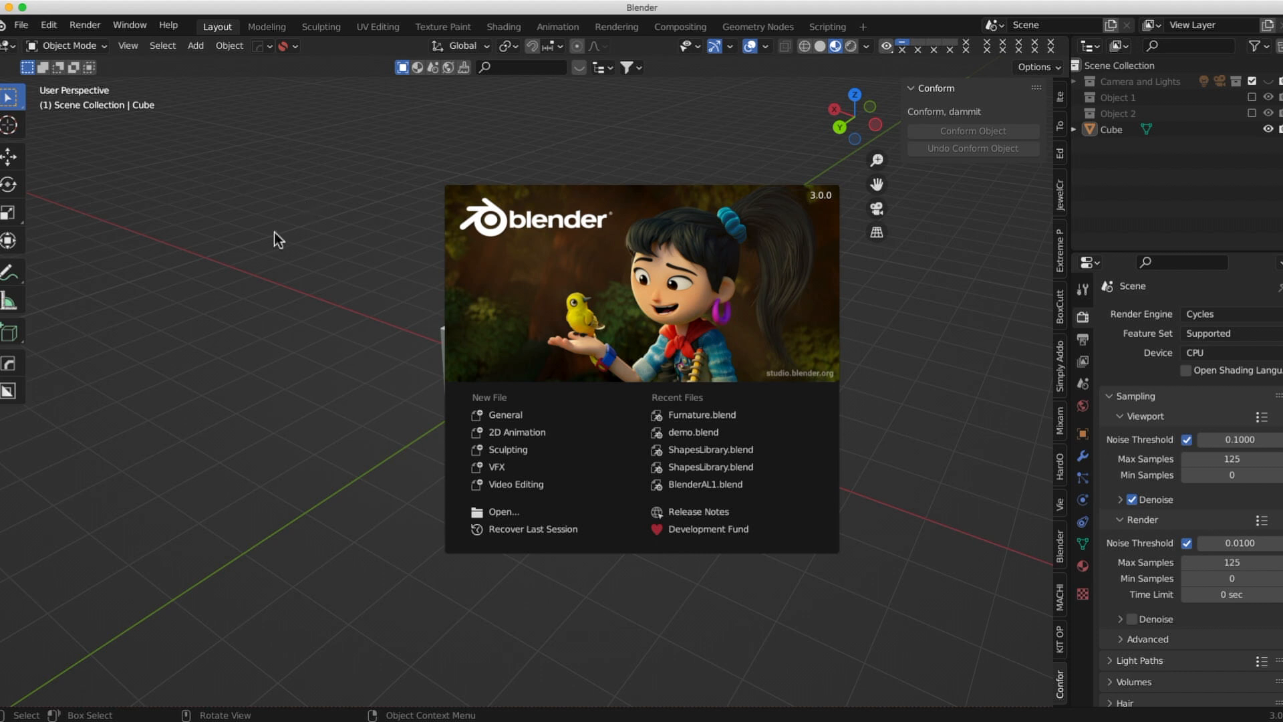
Dismiss the splash screen and select the cube with its transform properties displayed.
{"action": "left_click", "coordinate": [275, 360]}
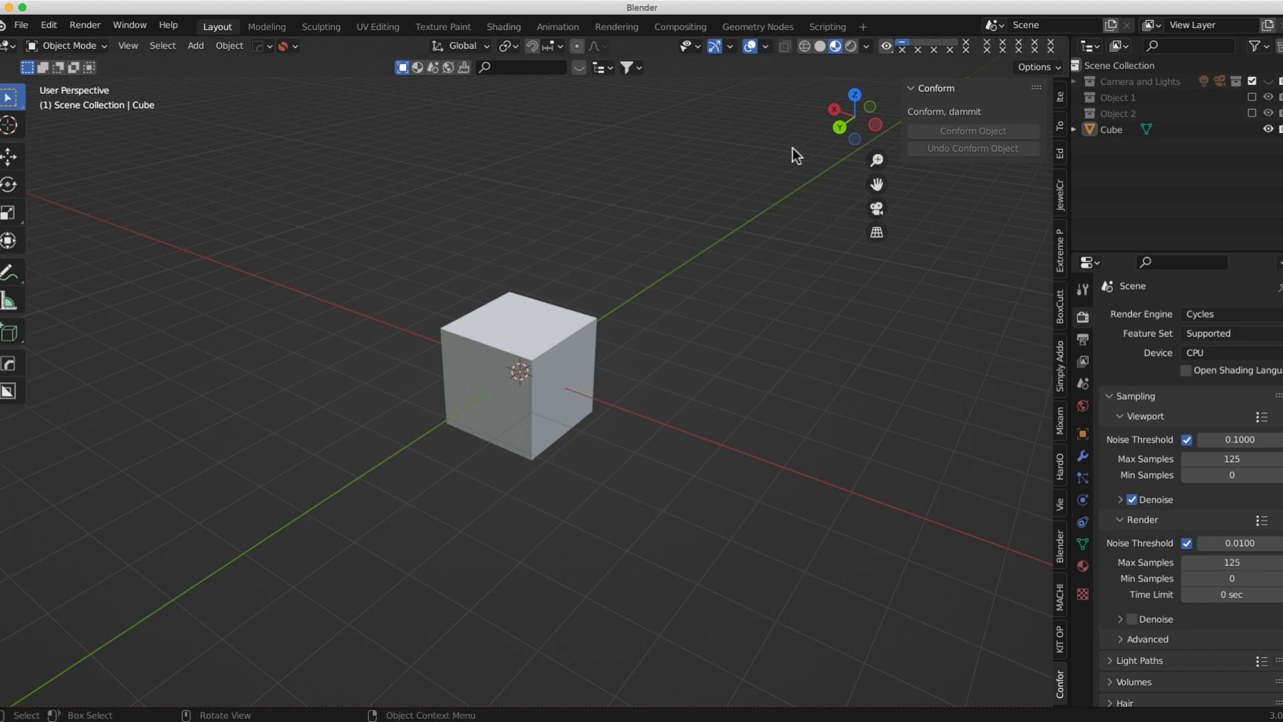
{"action": "left_click", "coordinate": [1060, 95]}
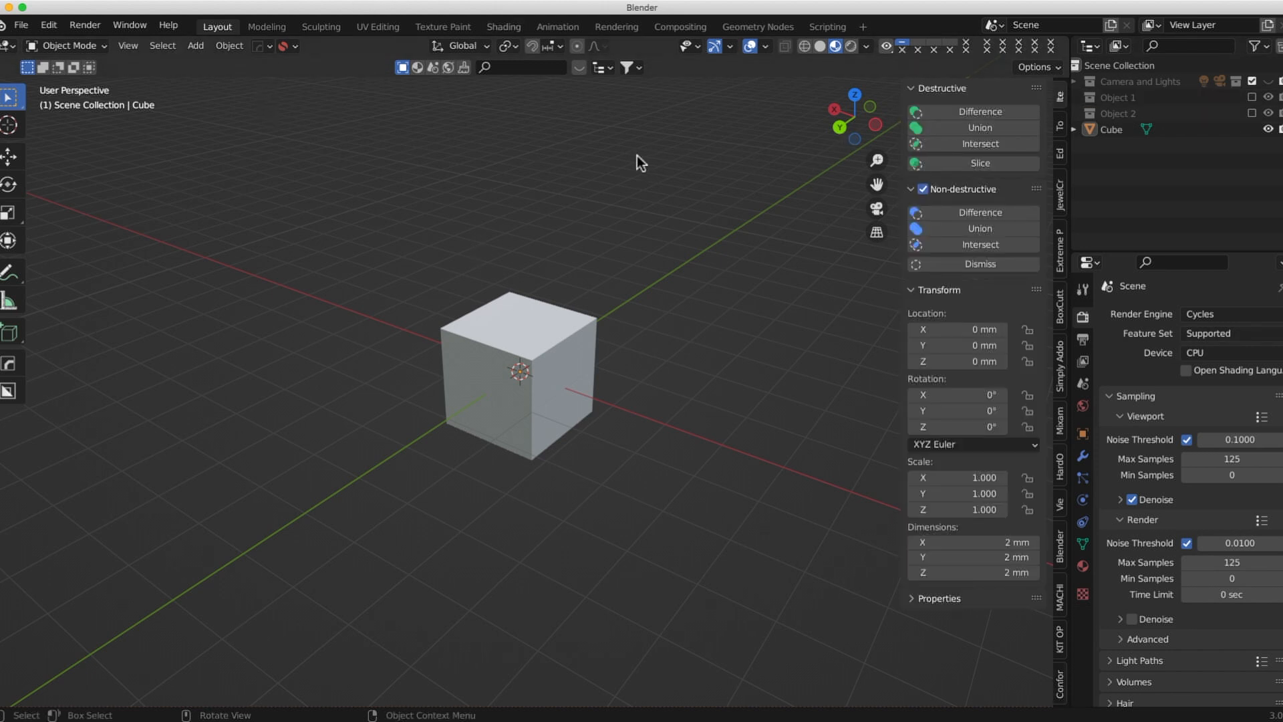
{"action": "left_click", "coordinate": [501, 384]}
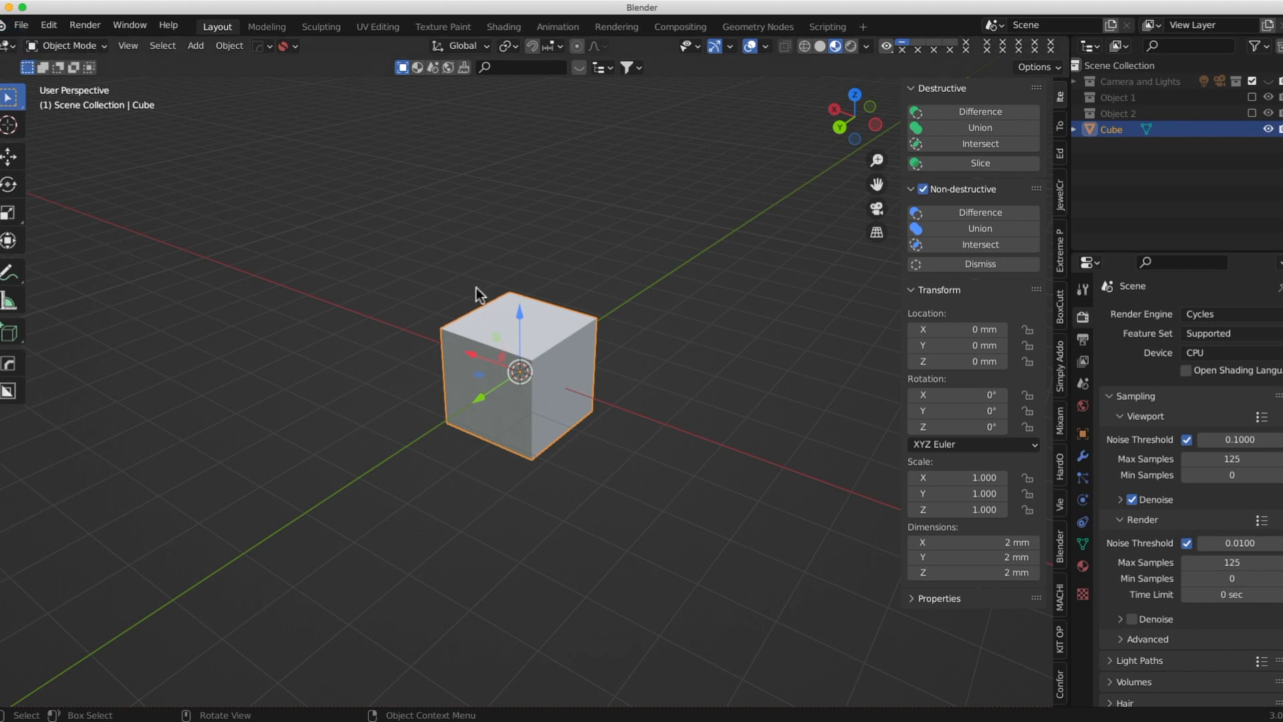
Begin saving the file under a new name and create and open a folder named BlenderAssetLibrary on the ssd small volume.
{"action": "left_click", "coordinate": [27, 29]}
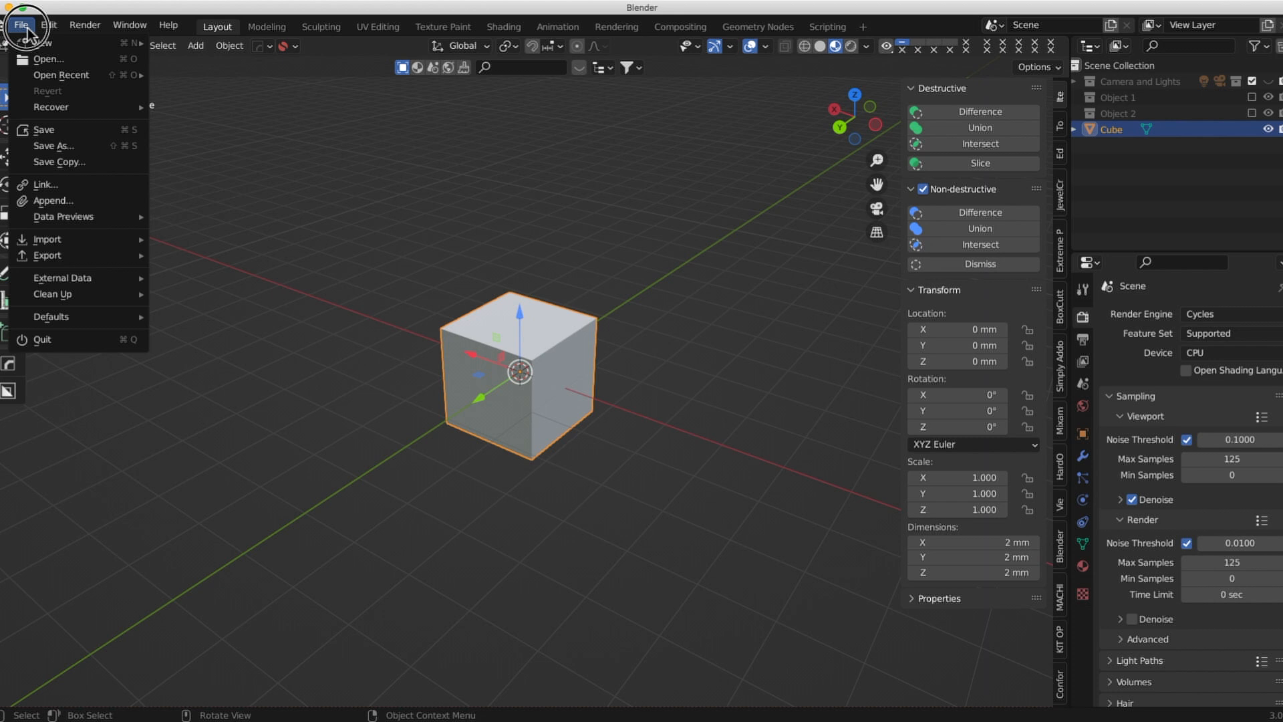
{"action": "left_click", "coordinate": [54, 146]}
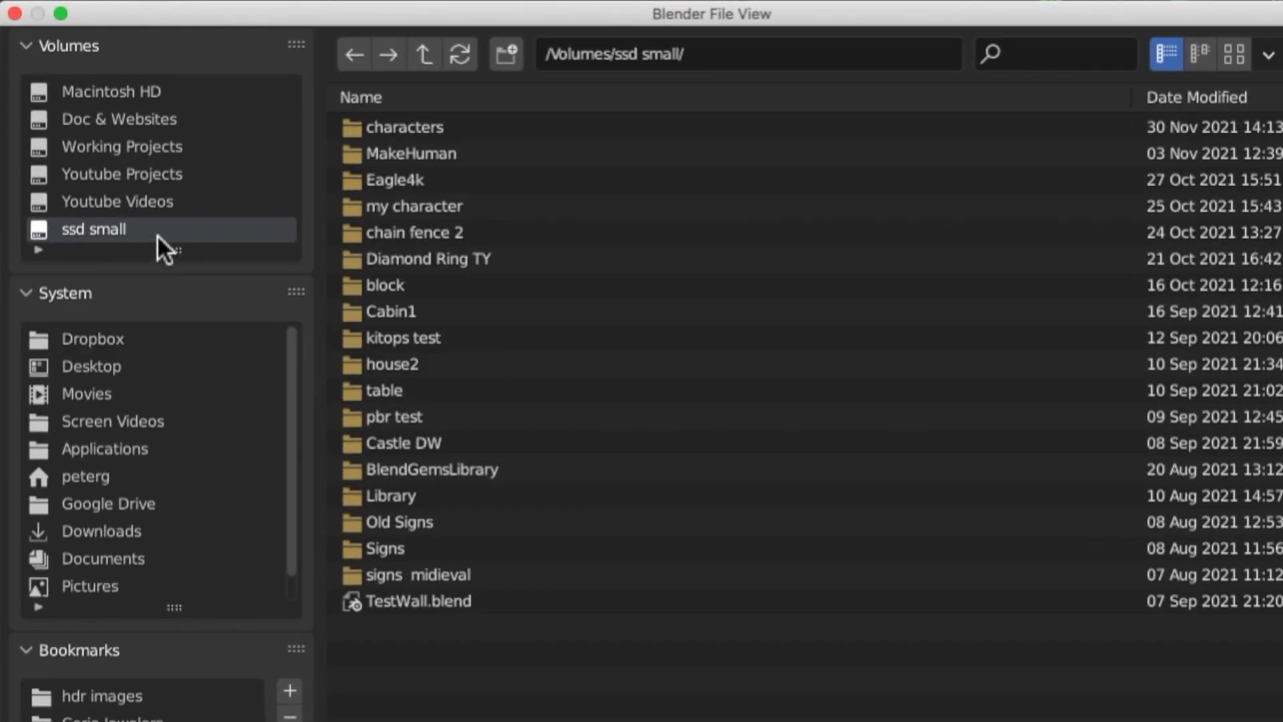
{"action": "left_click", "coordinate": [510, 54]}
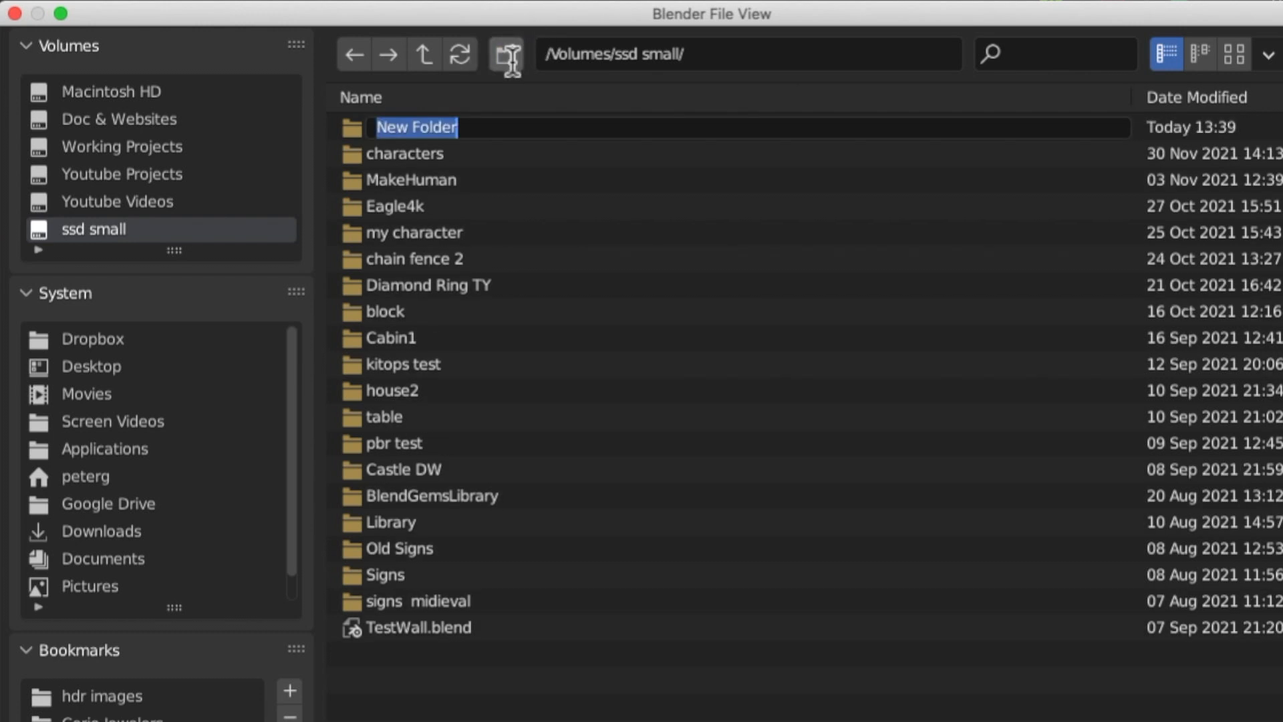
{"action": "type", "text": "BlenderA"}
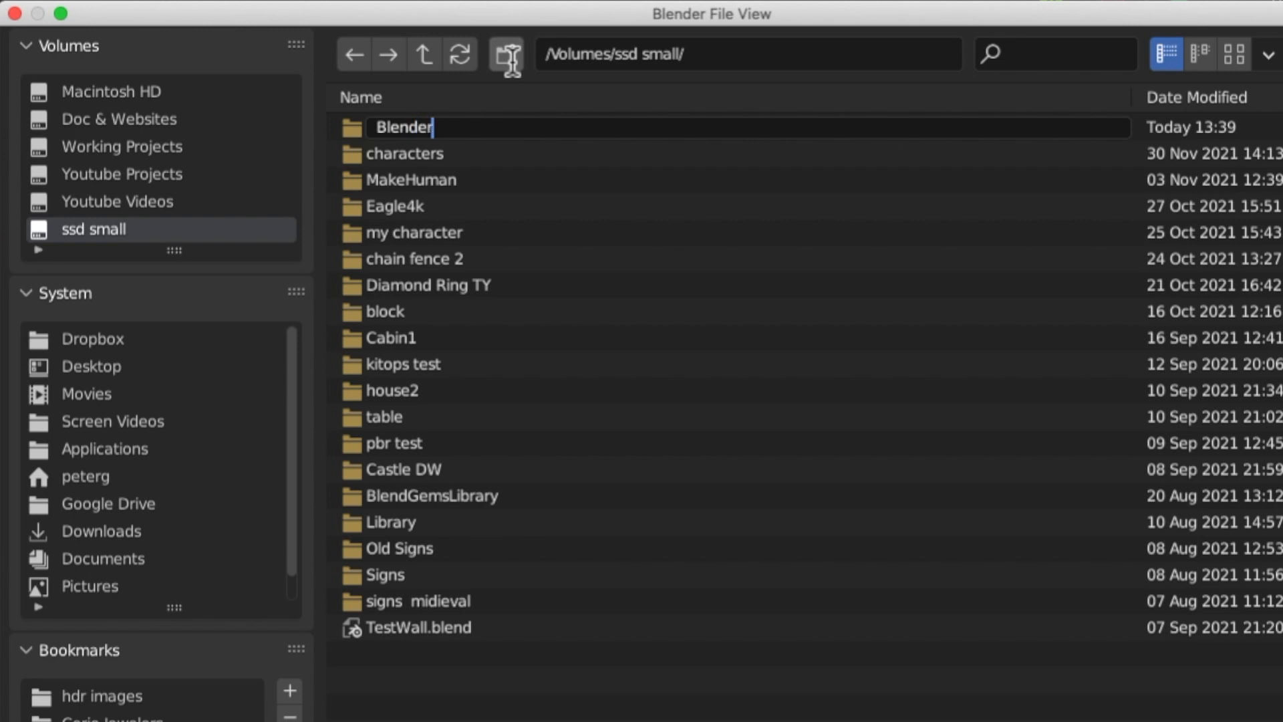
{"action": "type", "text": "ssetLibrary"}
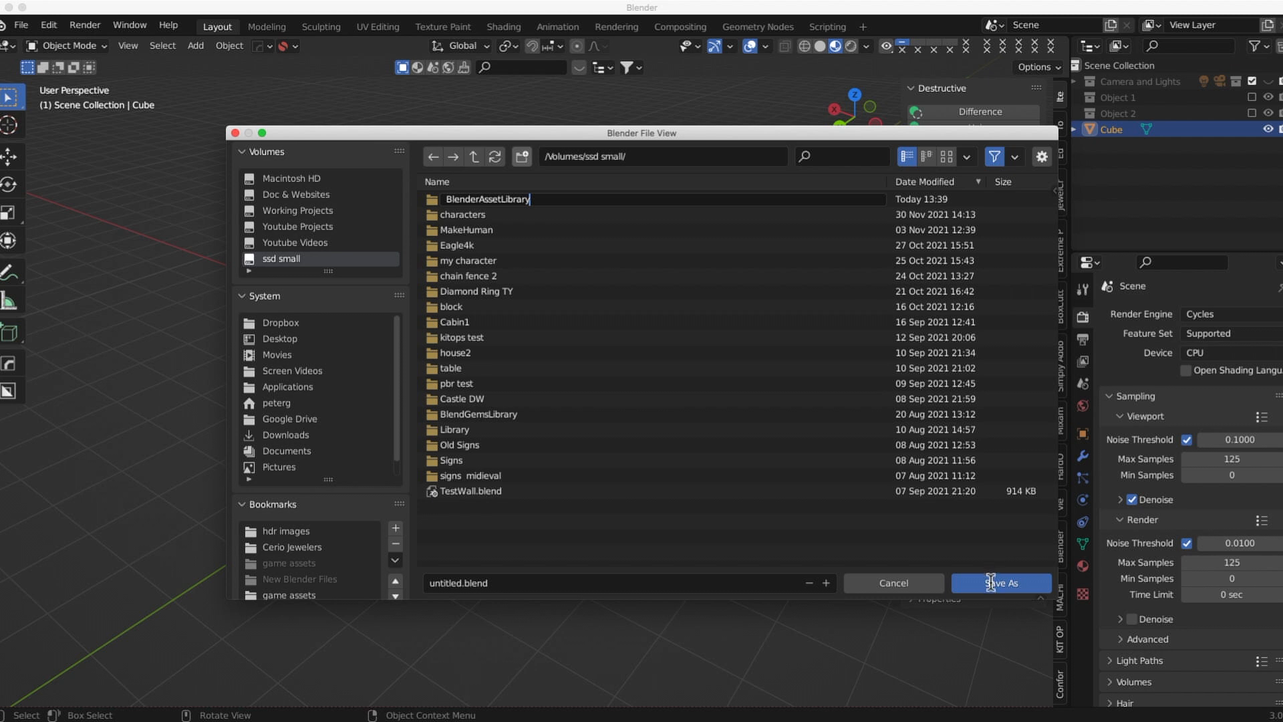
{"action": "left_click", "coordinate": [991, 584]}
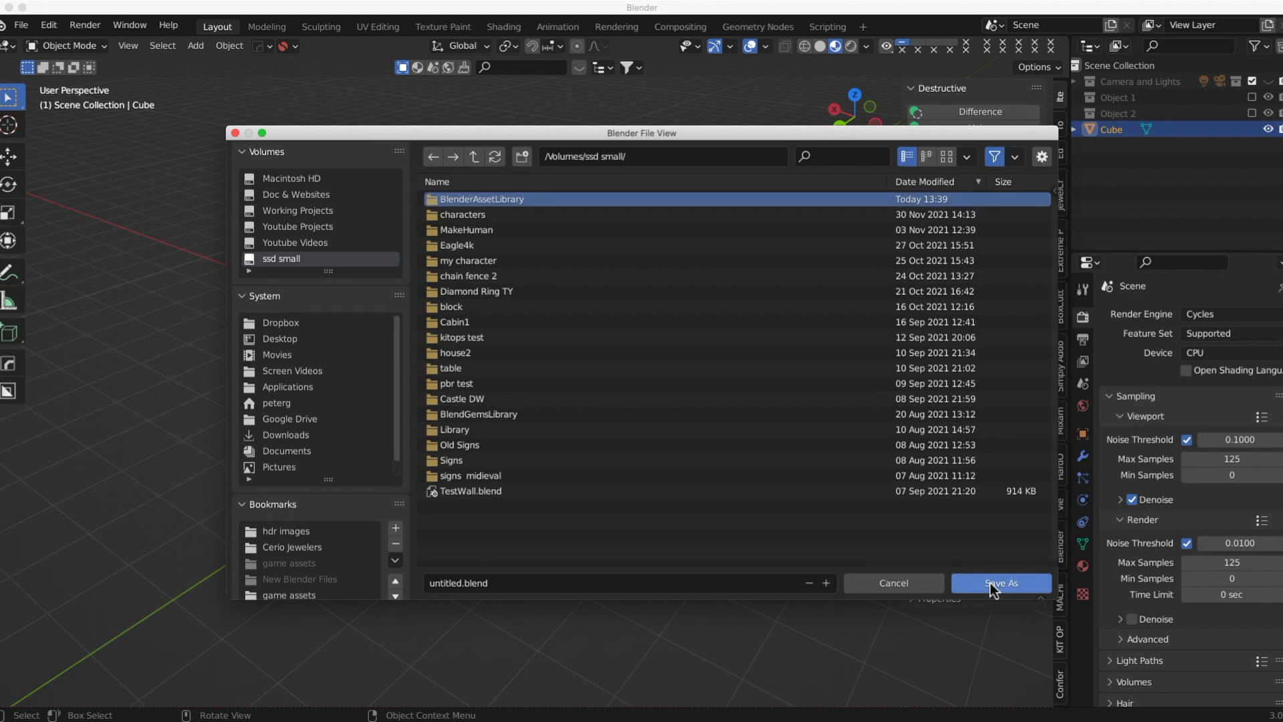
{"action": "left_click", "coordinate": [990, 583]}
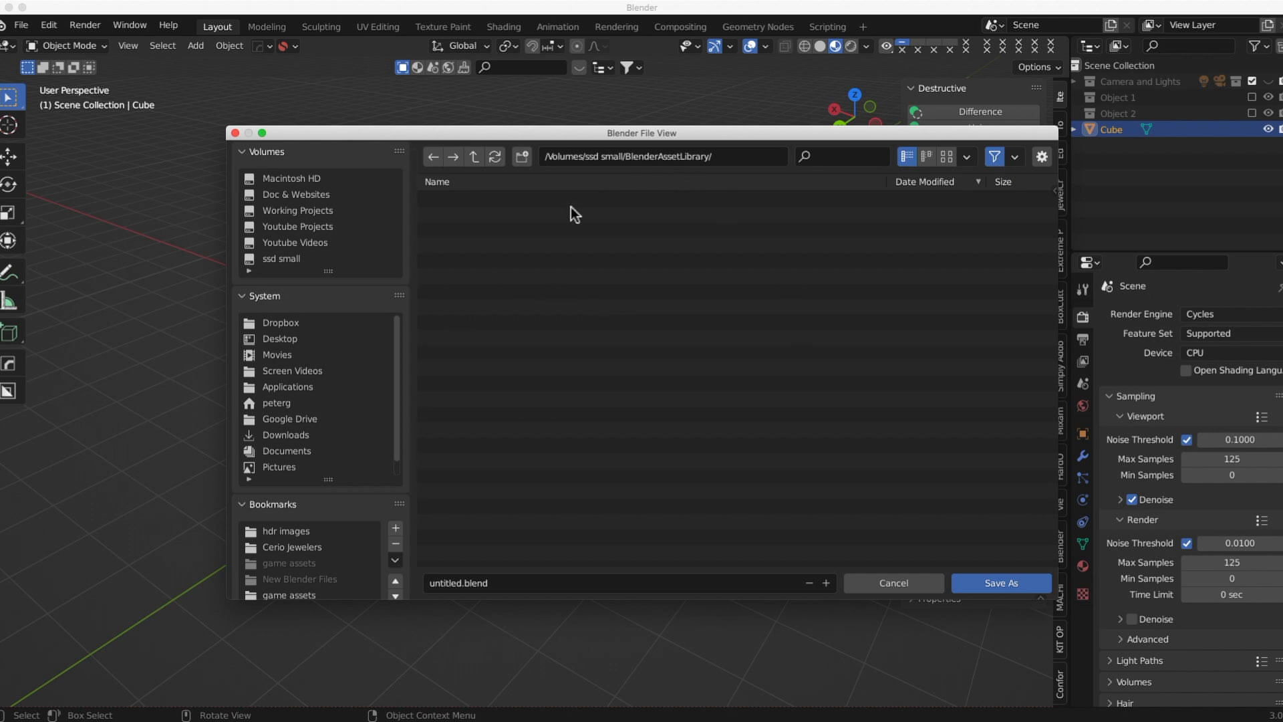
Create two subfolders named Shapes and Funiture inside the BlenderAssetLibrary folder.
{"action": "left_click", "coordinate": [522, 157]}
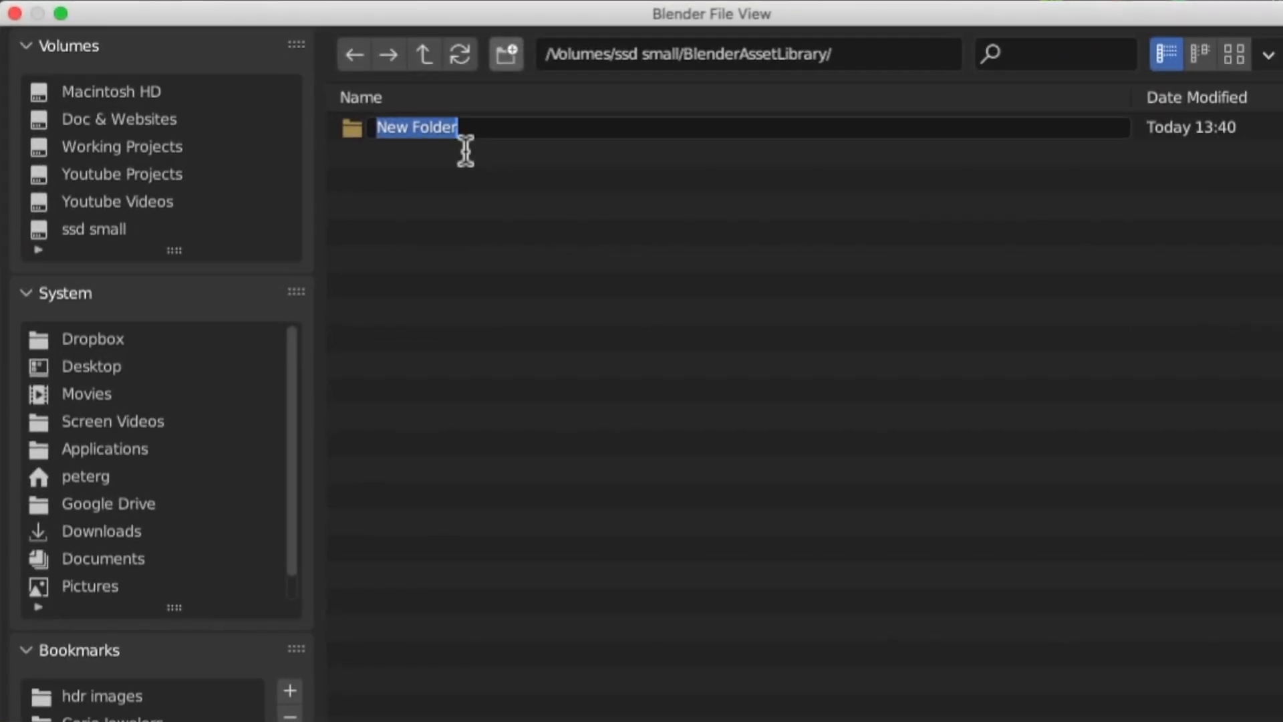
{"action": "type", "text": "Shapes"}
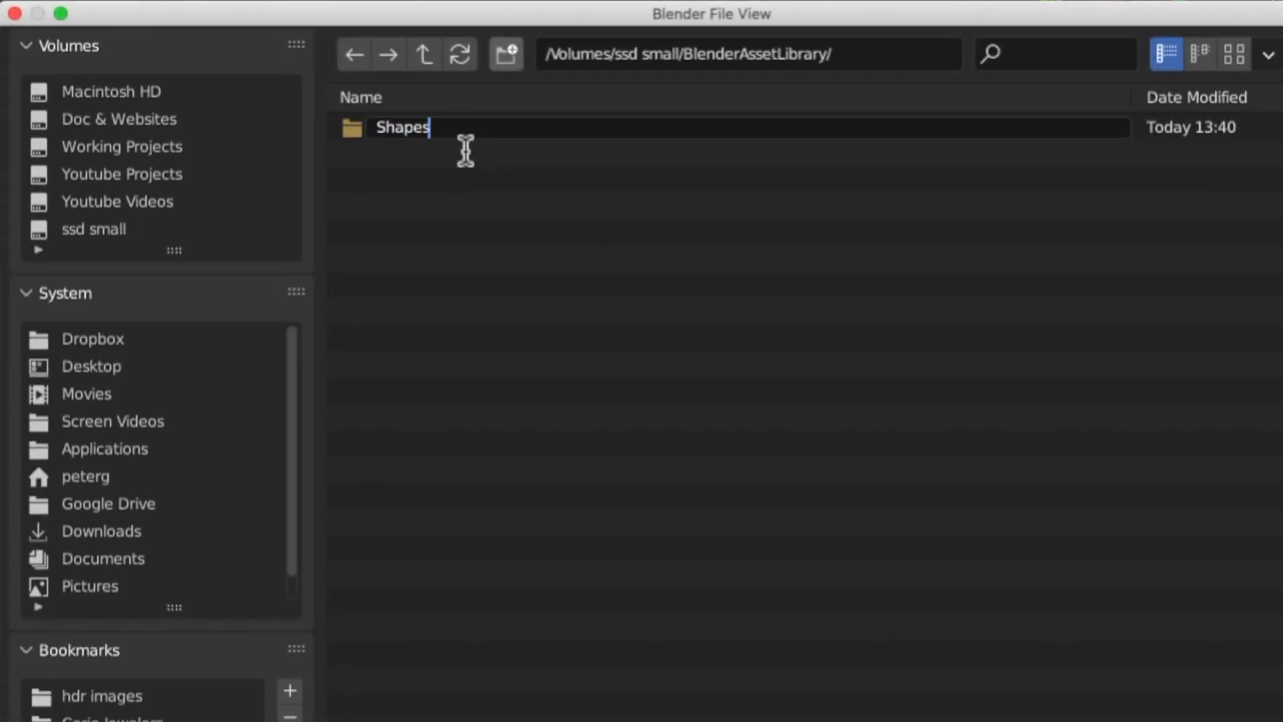
{"action": "key", "text": "Return"}
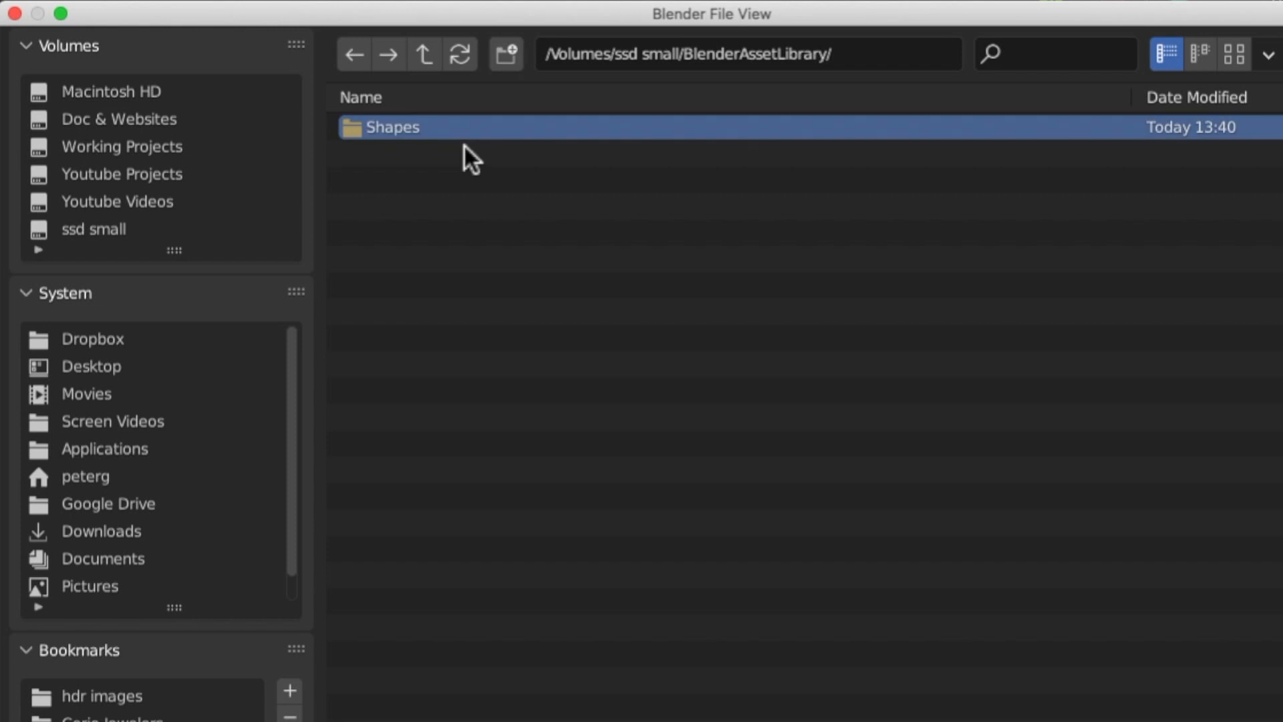
{"action": "left_click", "coordinate": [507, 56]}
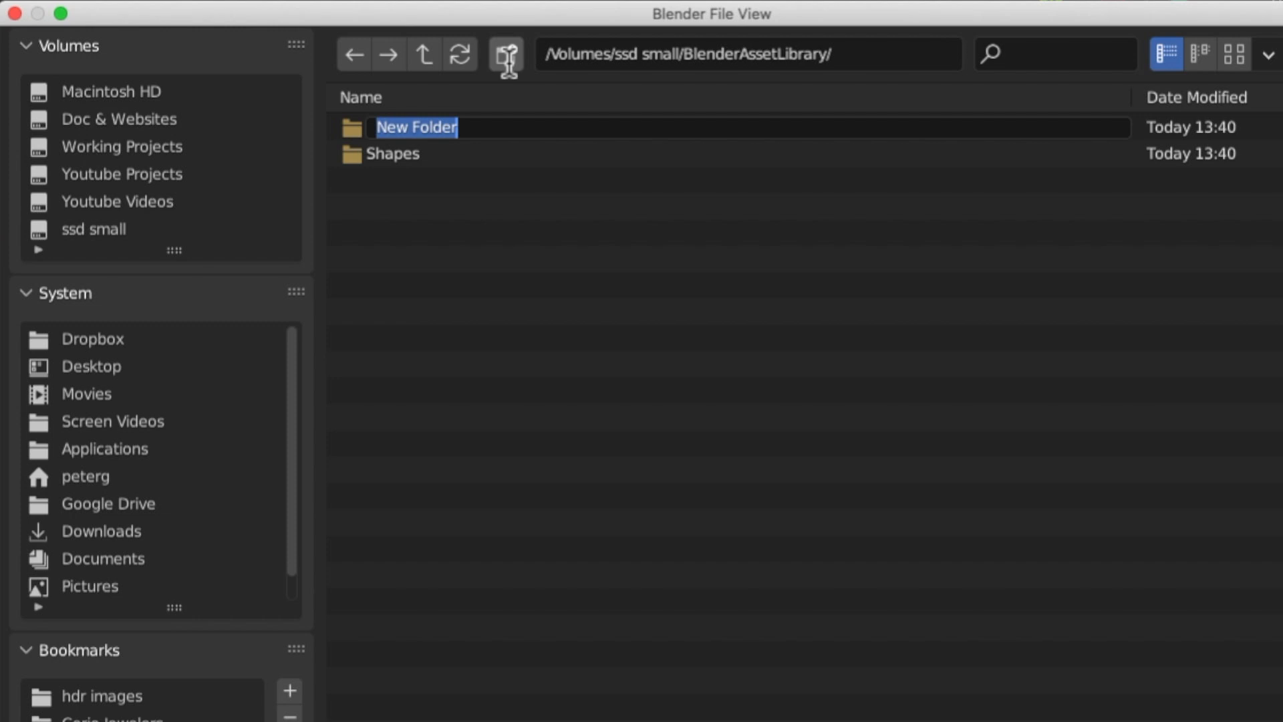
{"action": "type", "text": "Funit"}
{"action": "type", "text": "ure"}
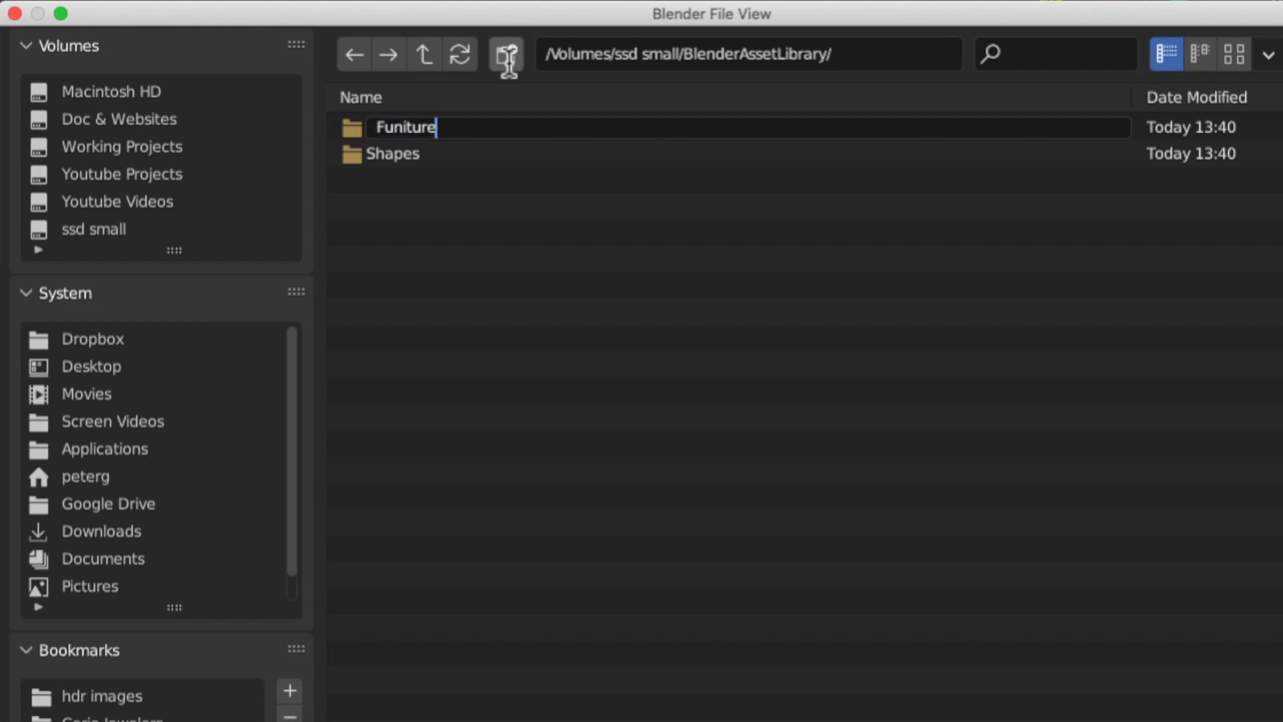
{"action": "key", "text": "Return"}
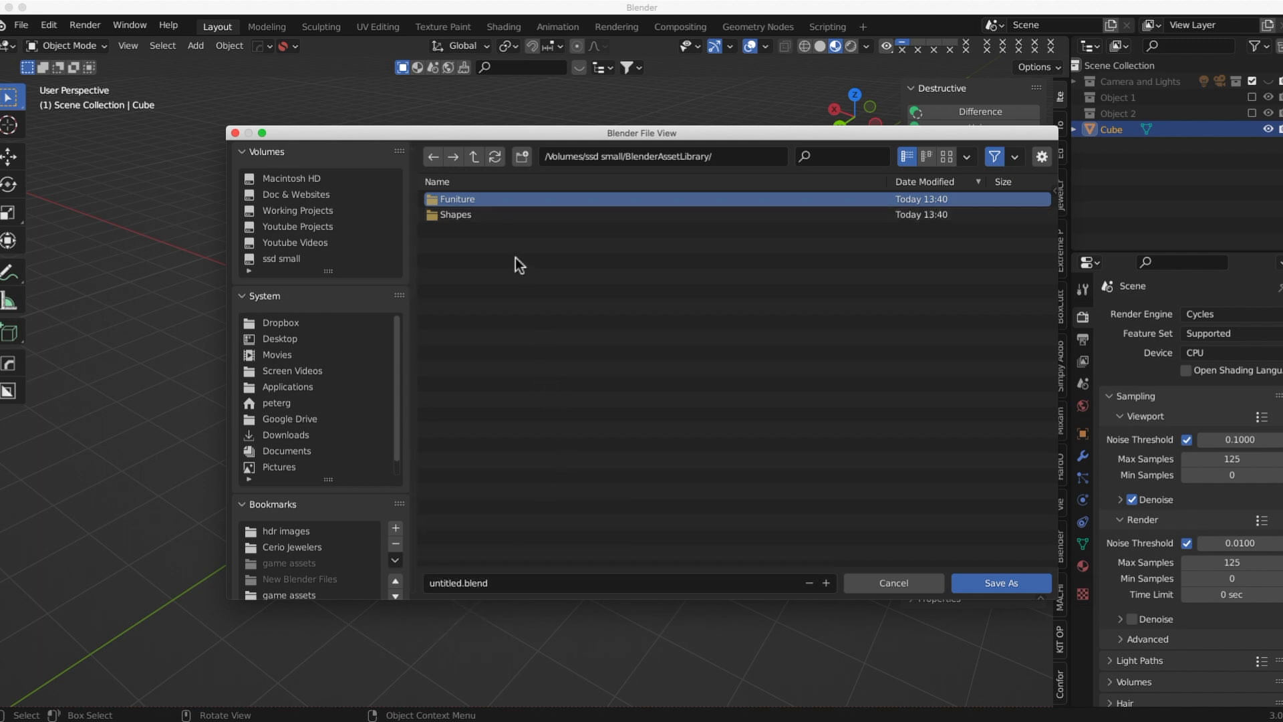
Save the file as ShapesLibrary.blend in the Shapes folder.
{"action": "double_click", "coordinate": [446, 214]}
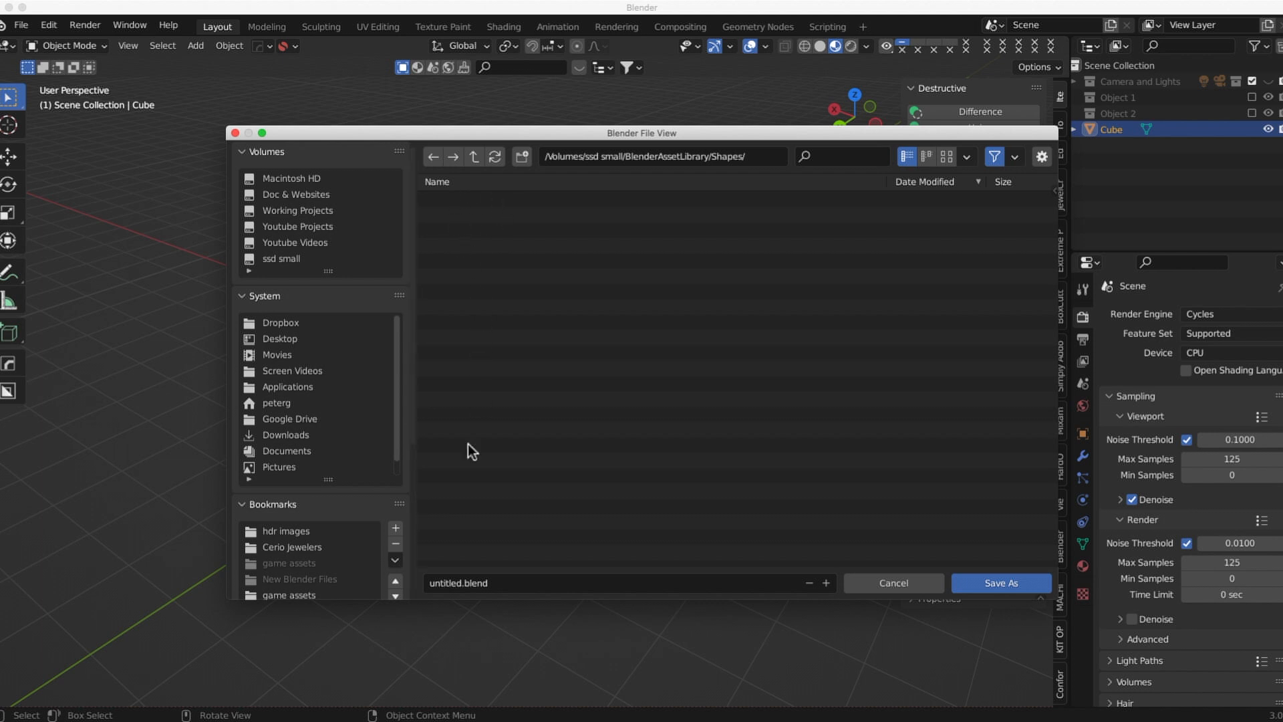
{"action": "double_click", "coordinate": [446, 588]}
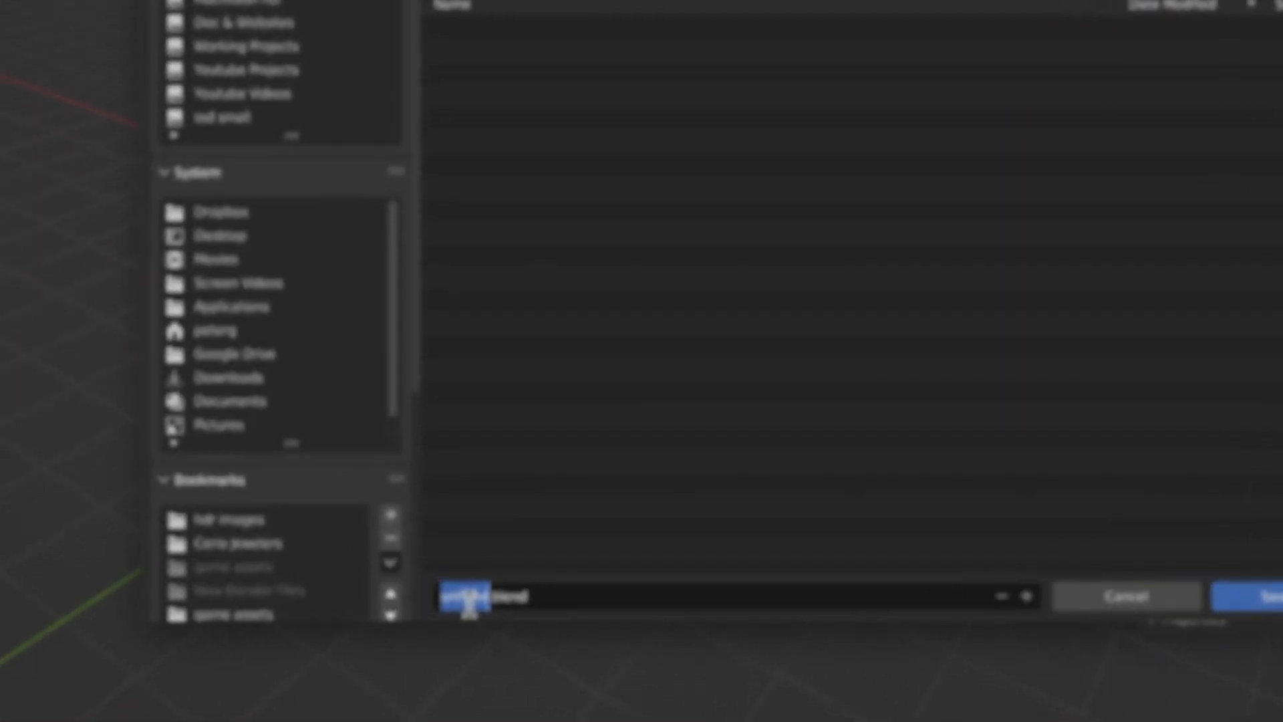
{"action": "type", "text": "Sha"}
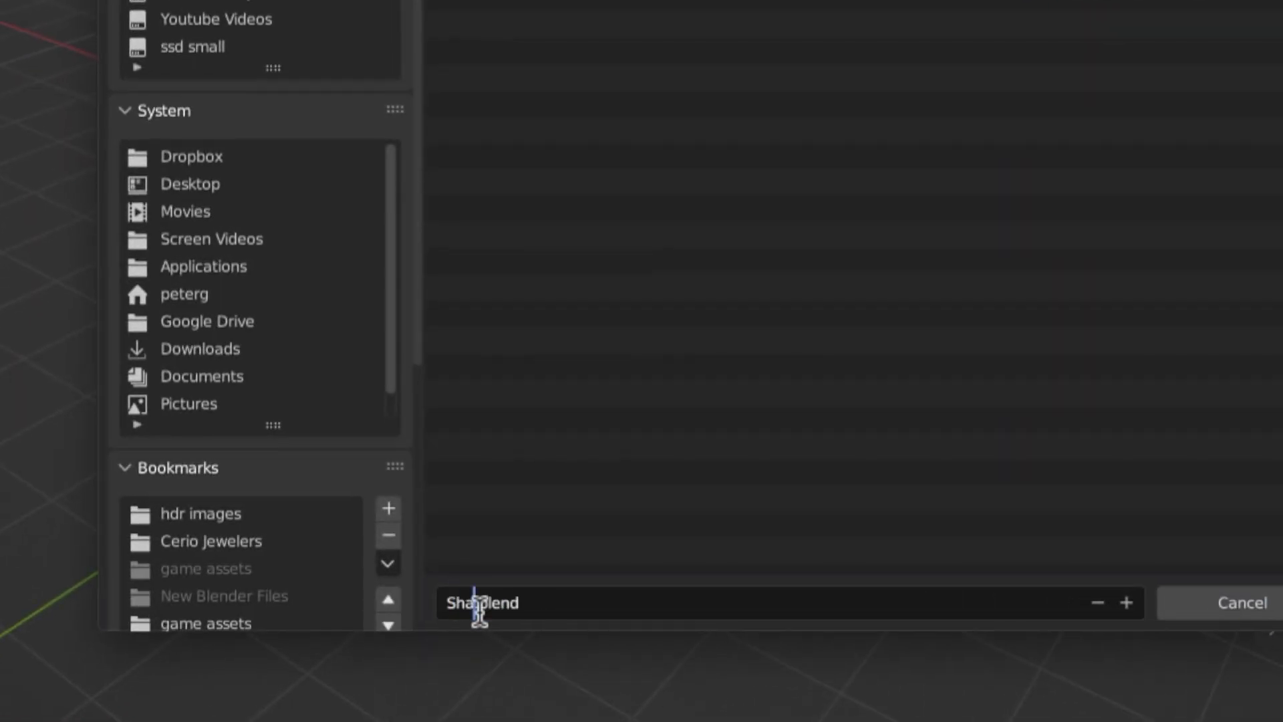
{"action": "type", "text": "pesLibrary"}
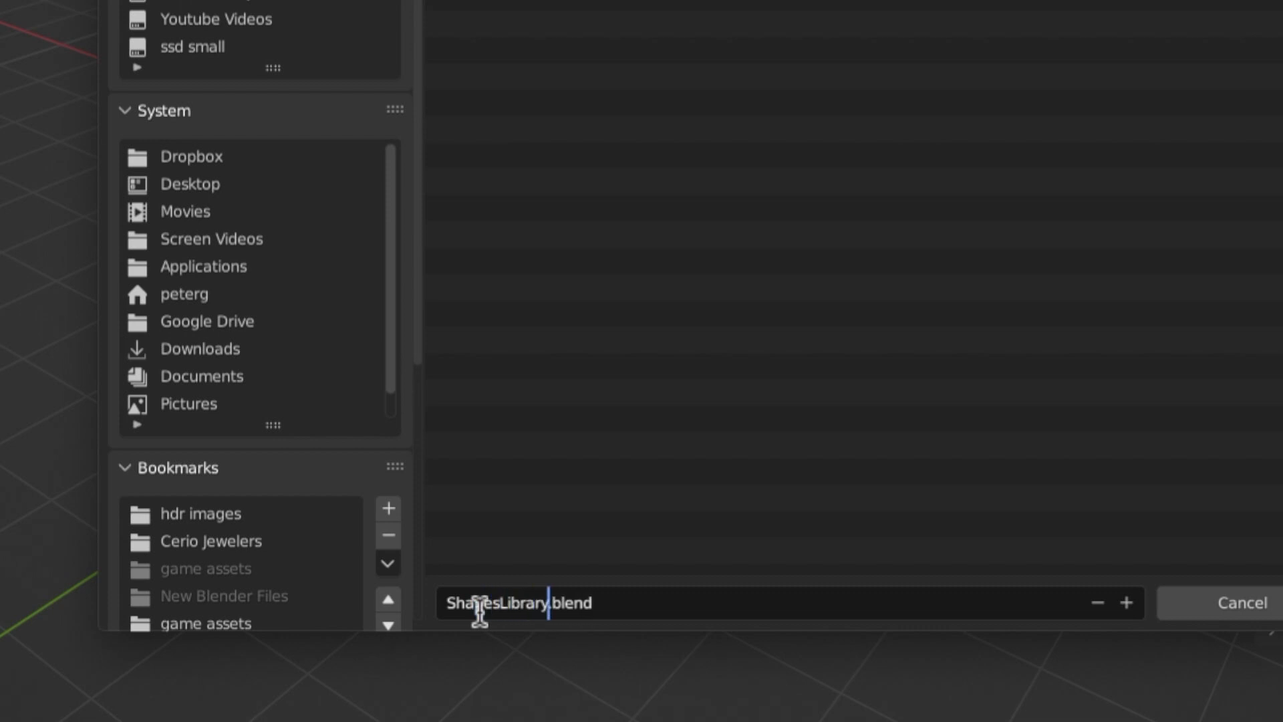
{"action": "key", "text": "Return"}
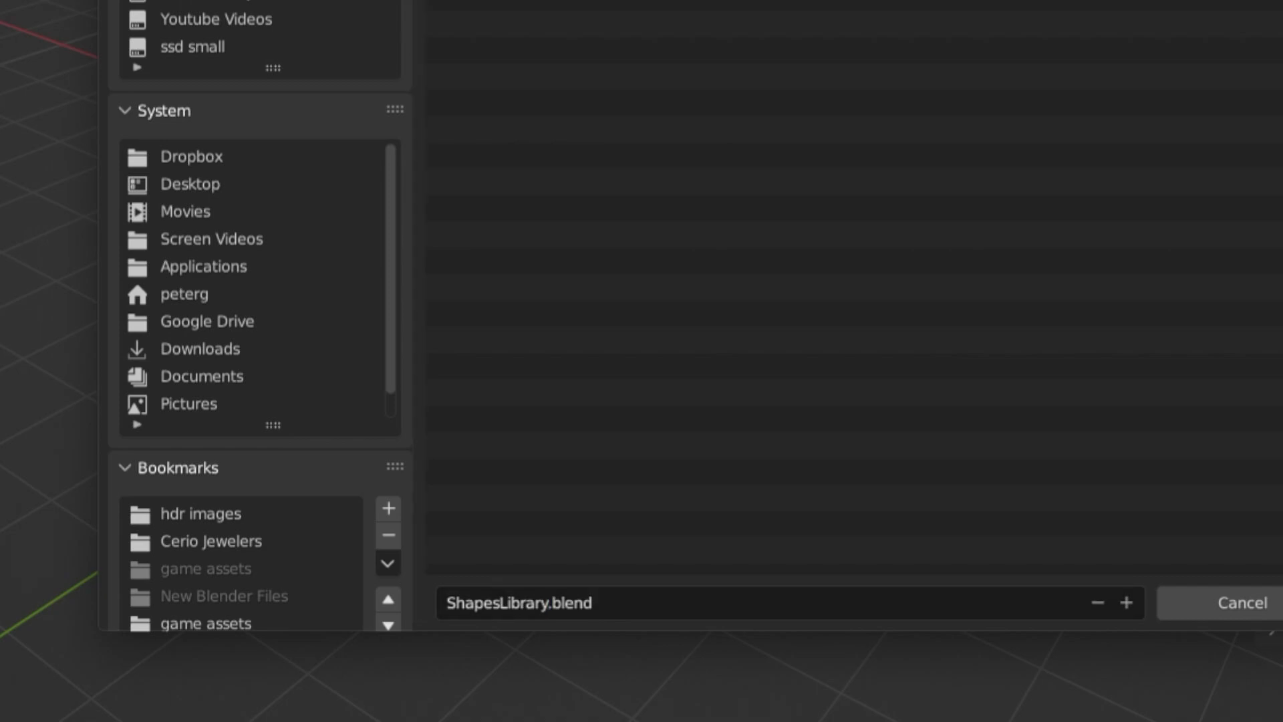
{"action": "left_click", "coordinate": [976, 585]}
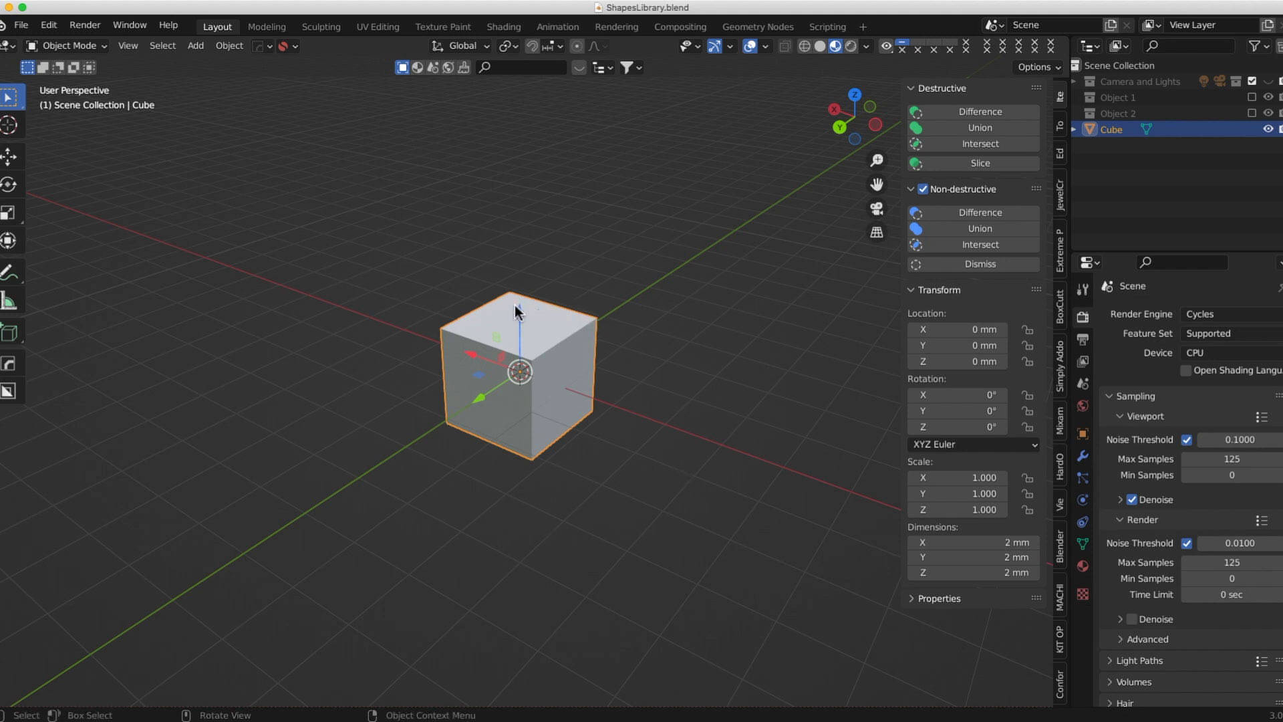
Open the preferences in an enlarged, centred window and display the File Paths settings.
{"action": "left_click", "coordinate": [47, 30]}
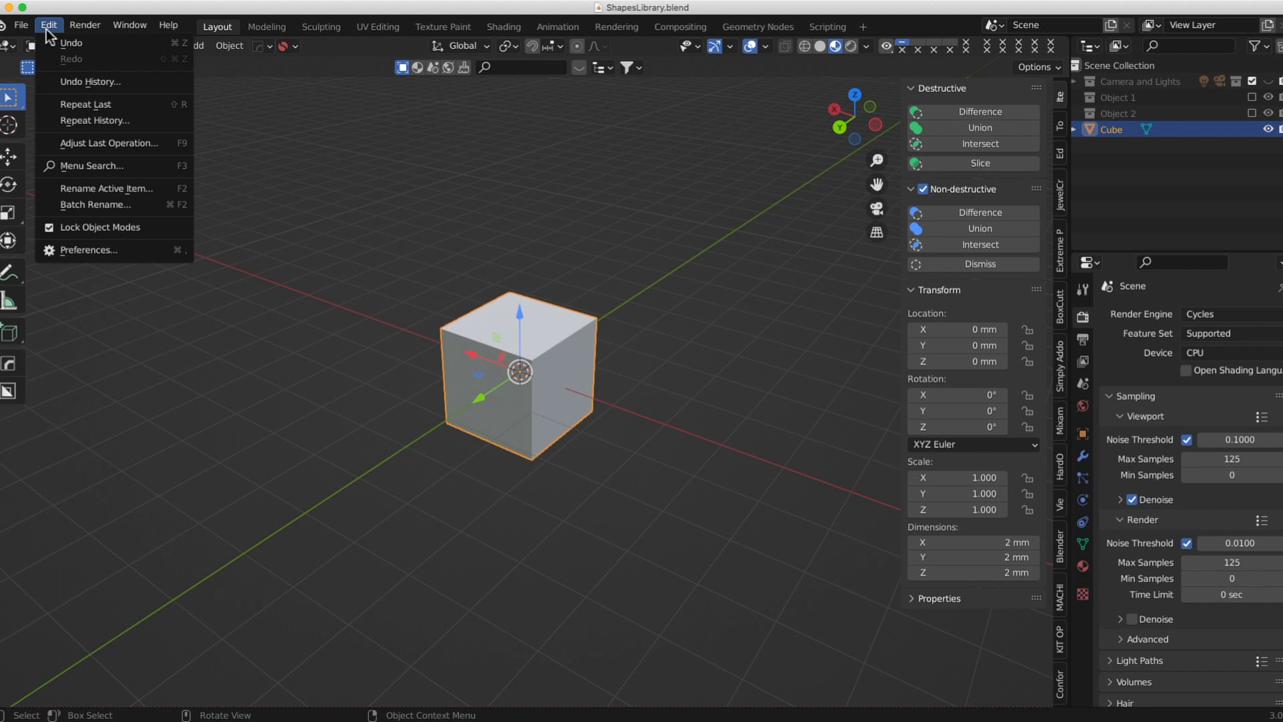
{"action": "left_click", "coordinate": [91, 252]}
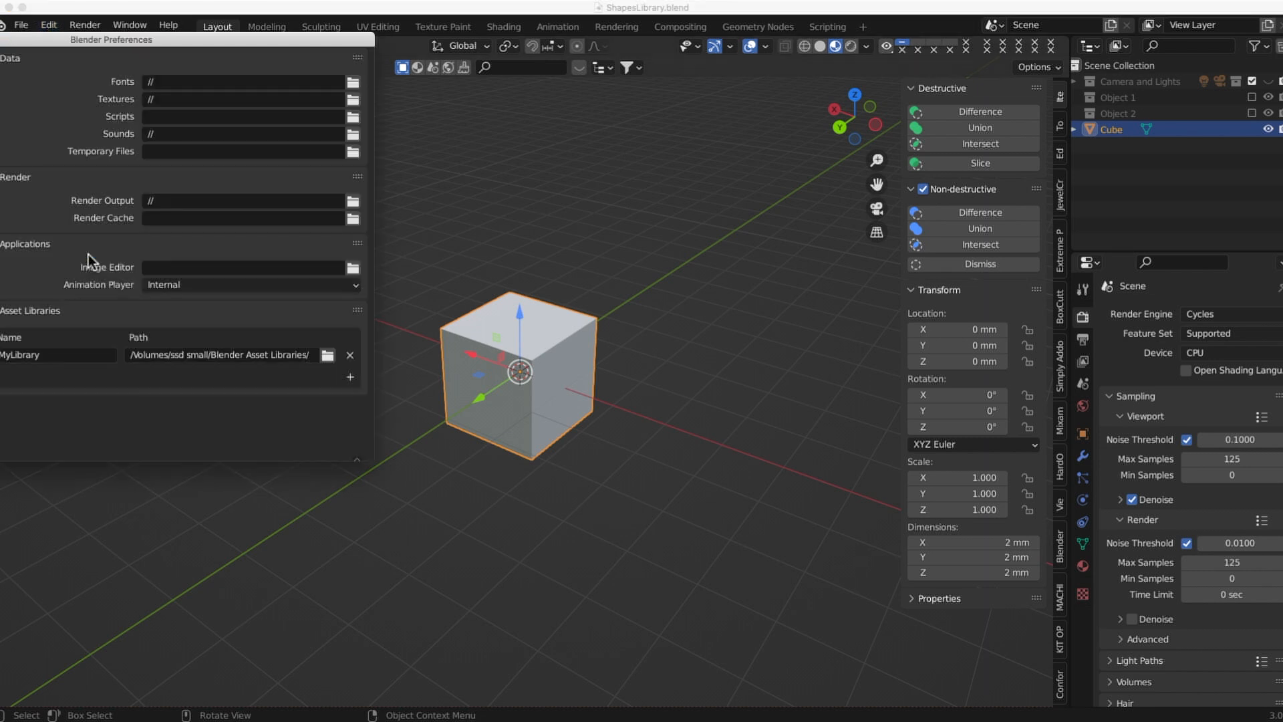
{"action": "left_click_drag", "start_coordinate": [132, 42], "coordinate": [538, 105]}
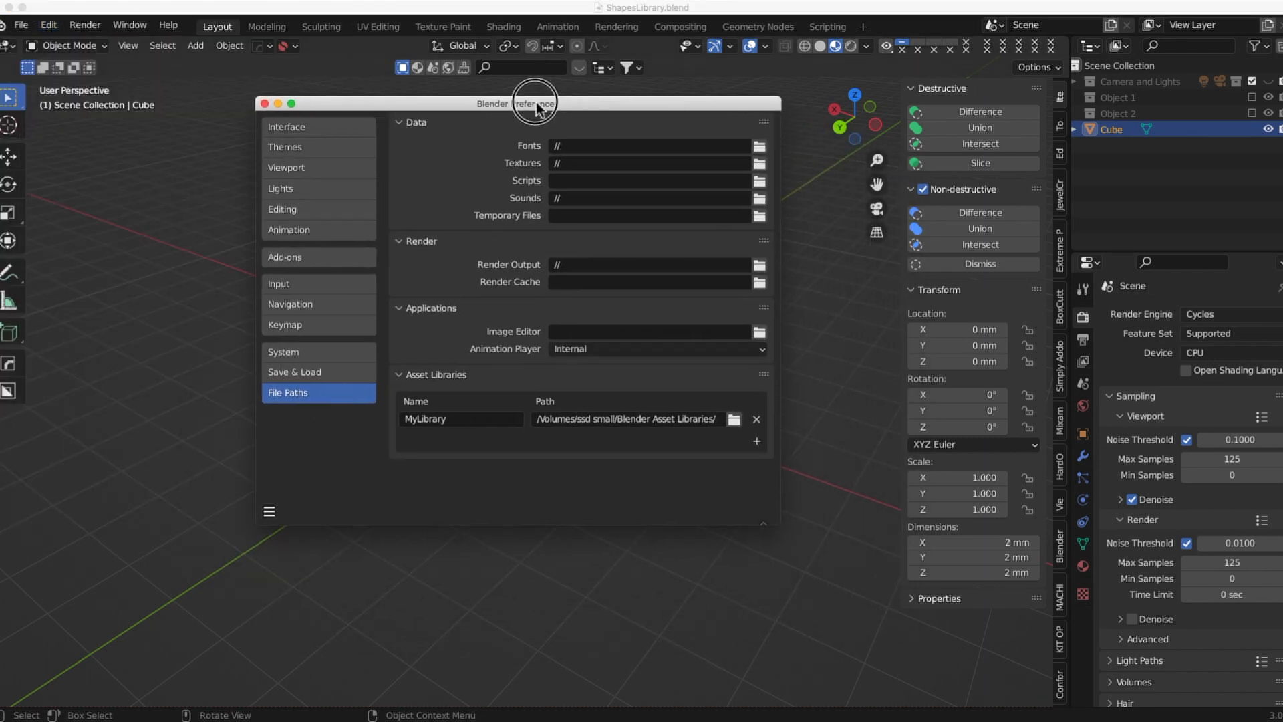
{"action": "left_click_drag", "start_coordinate": [785, 529], "coordinate": [1014, 664]}
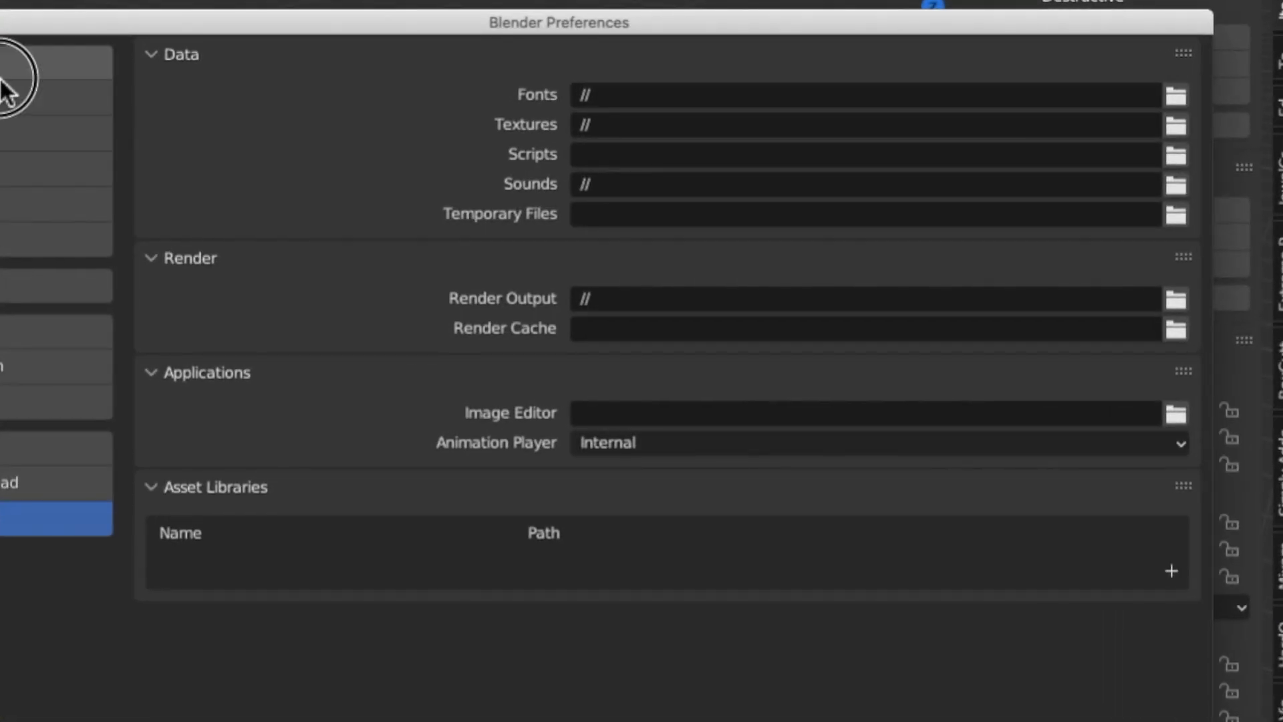
{"action": "left_click", "coordinate": [127, 87]}
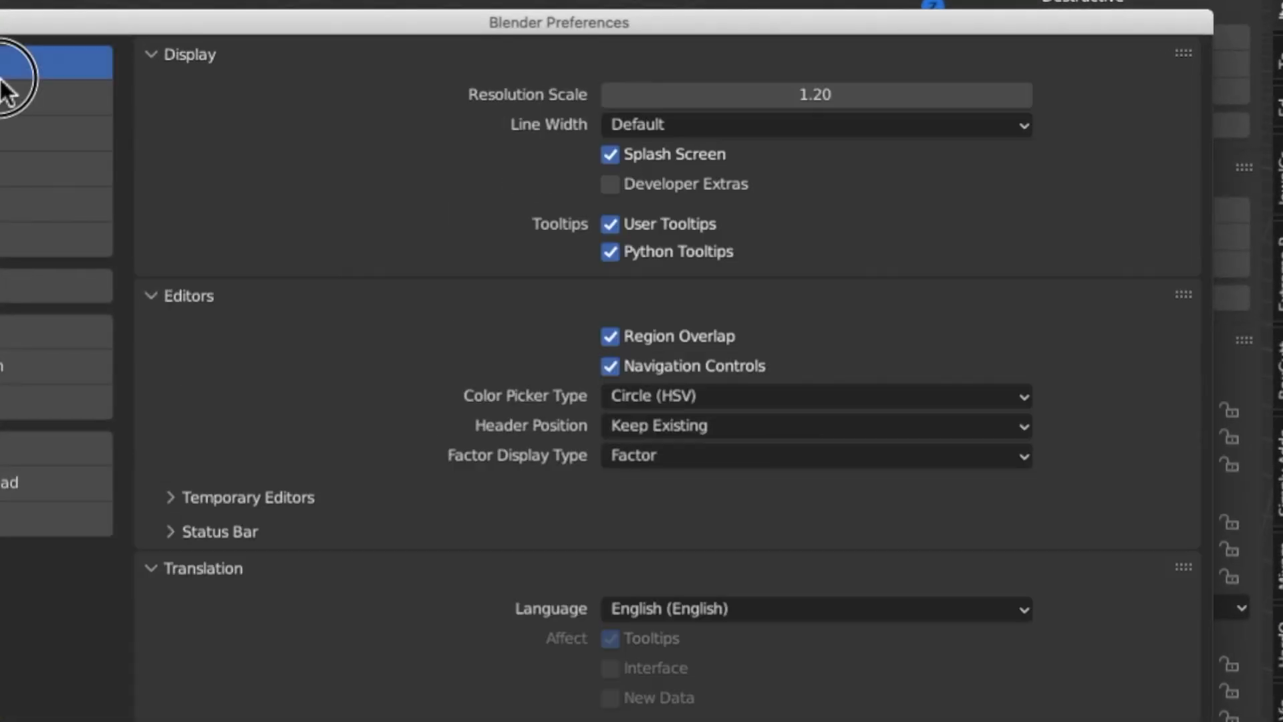
{"action": "left_click", "coordinate": [20, 518]}
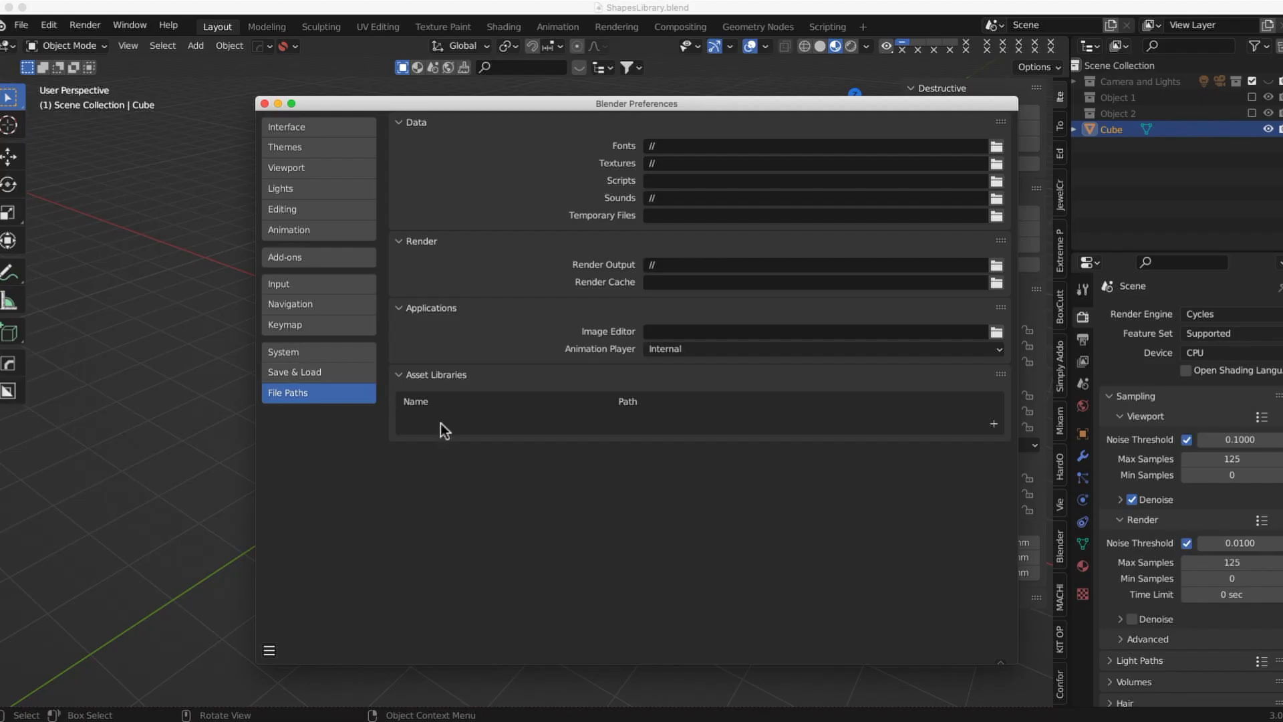
Add the Shapes folder inside BlenderAssetLibrary on the ssd small volume as an asset library.
{"action": "left_click", "coordinate": [994, 425]}
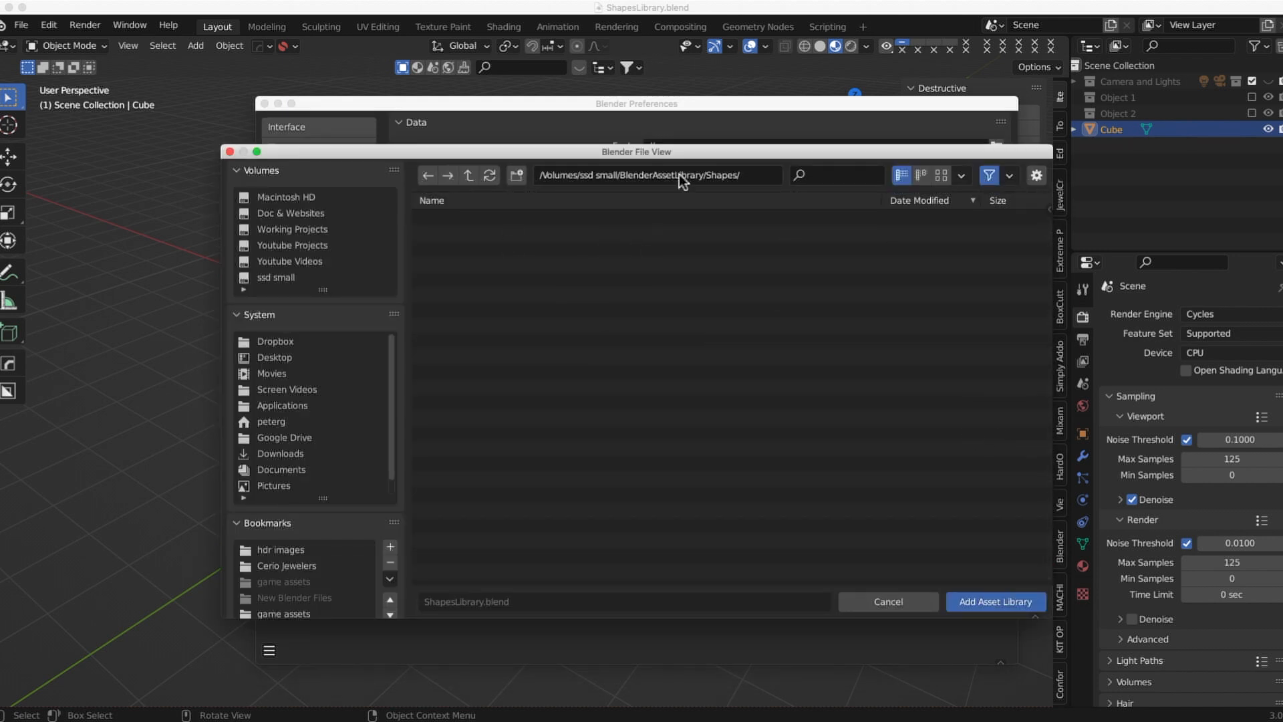
{"action": "left_click_drag", "start_coordinate": [688, 151], "coordinate": [532, 123]}
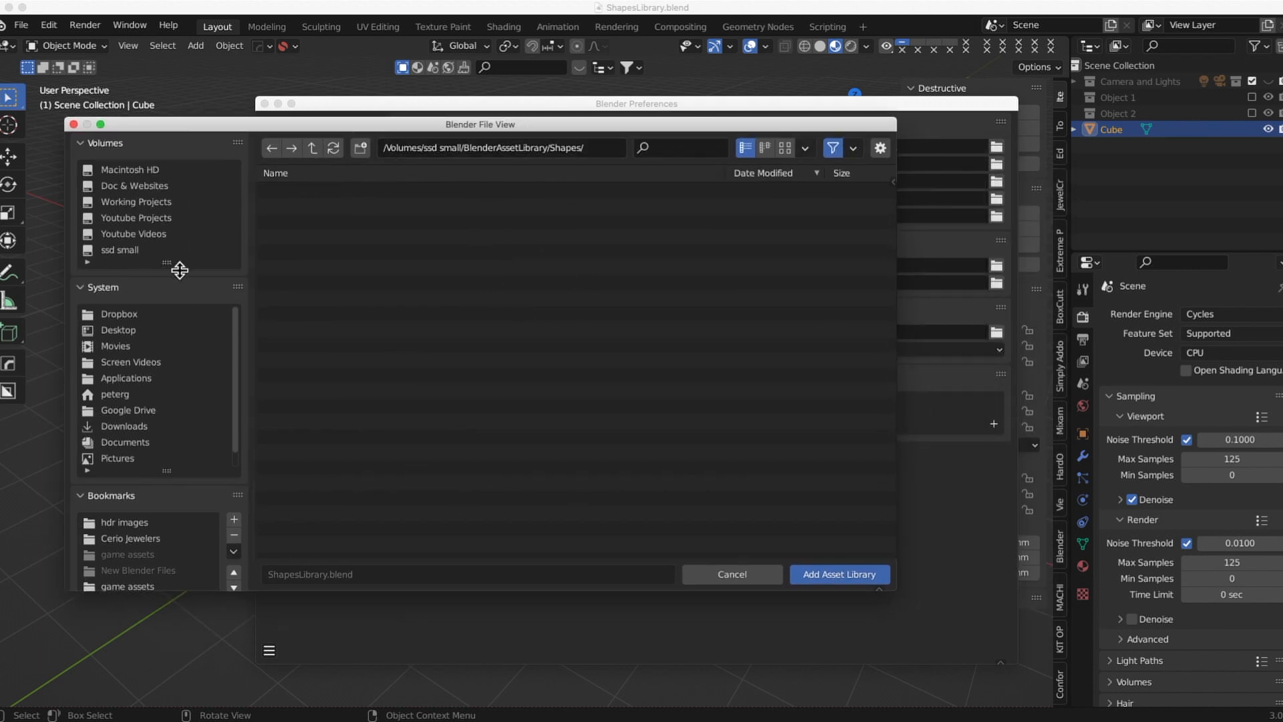
{"action": "left_click", "coordinate": [131, 252]}
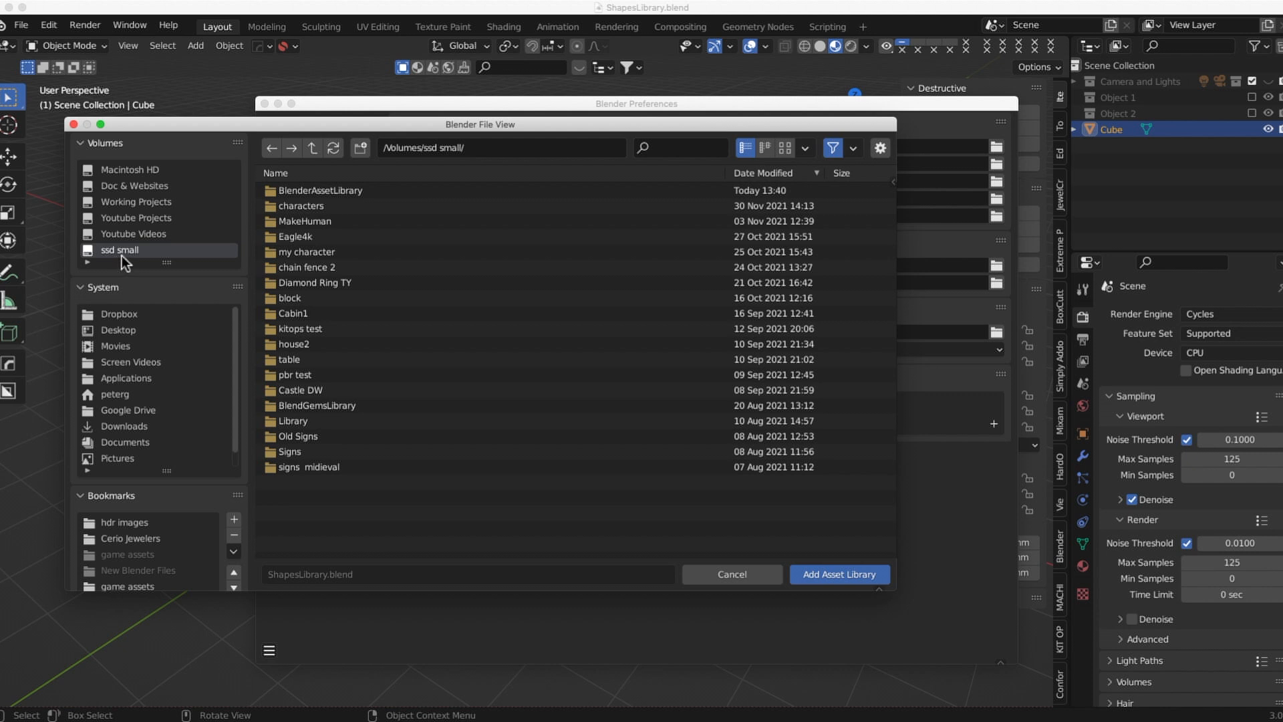
{"action": "double_click", "coordinate": [306, 191]}
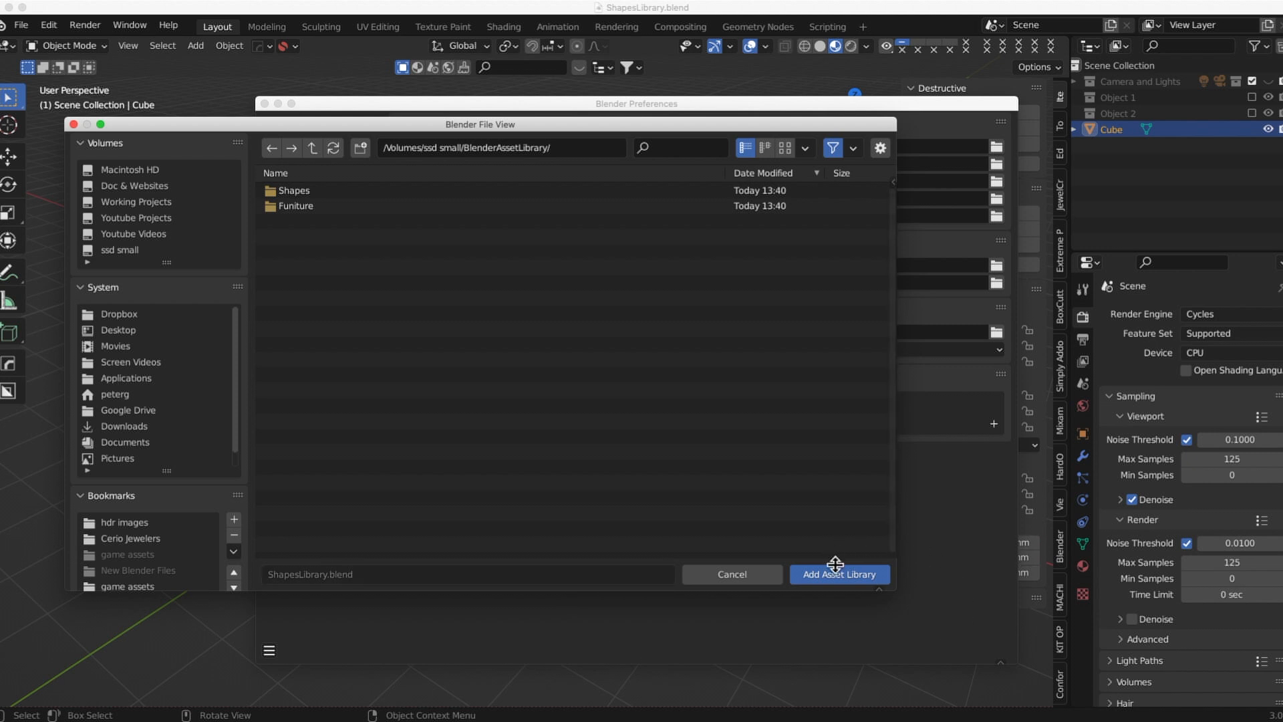
{"action": "left_click", "coordinate": [298, 191]}
{"action": "left_click", "coordinate": [318, 205]}
{"action": "double_click", "coordinate": [317, 194]}
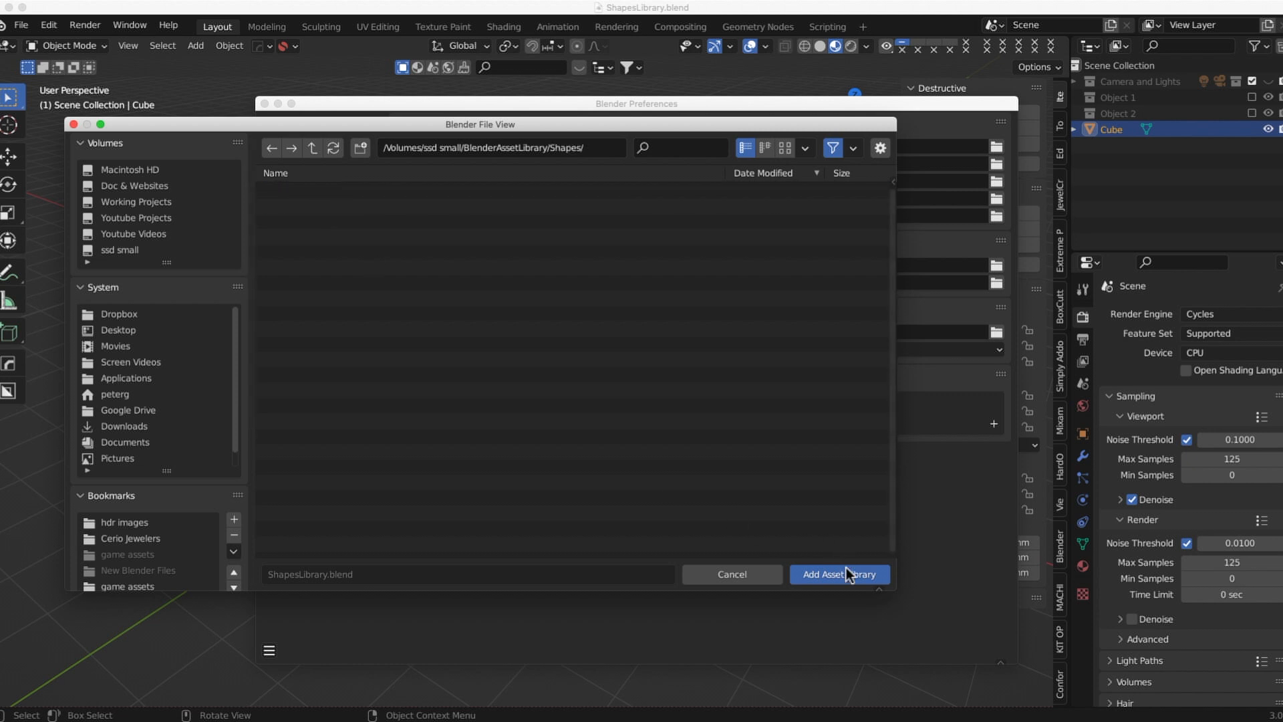
{"action": "left_click", "coordinate": [870, 576]}
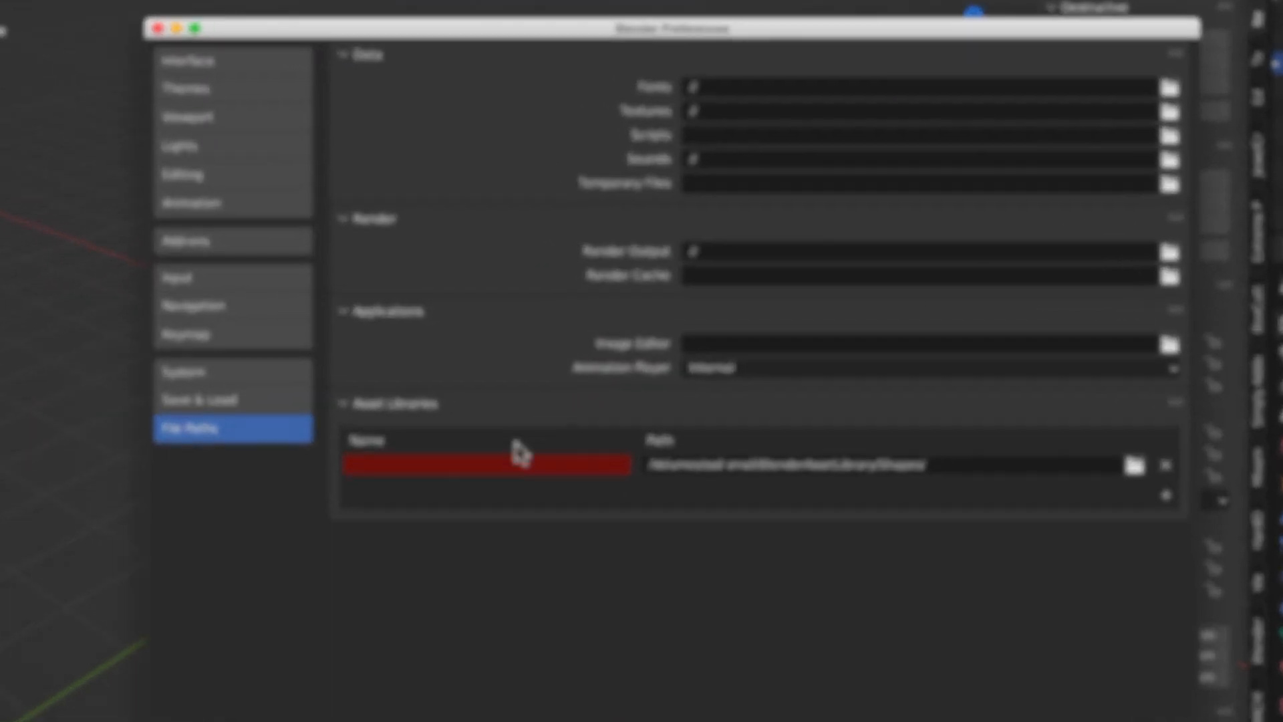
Name the asset library with the BlenderAssetLibrary/Shapes path Shapes.
{"action": "left_click", "coordinate": [511, 420]}
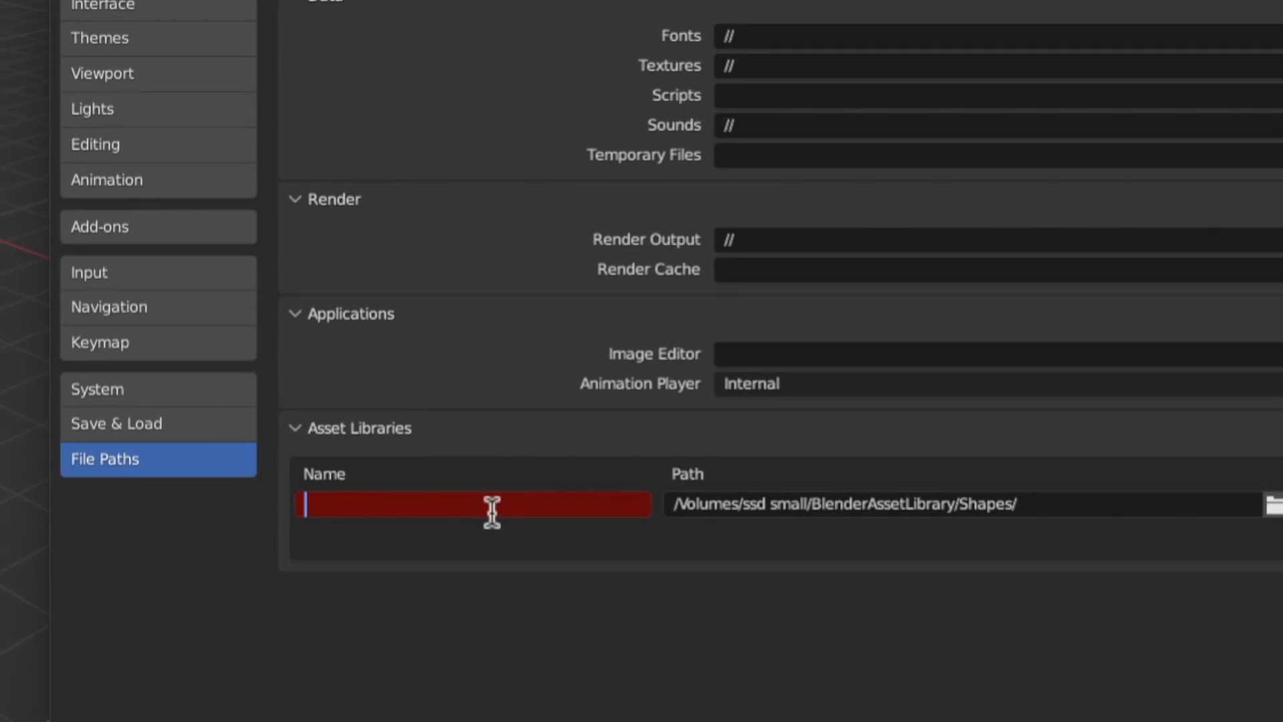
{"action": "type", "text": "Shapes"}
{"action": "left_click", "coordinate": [327, 565]}
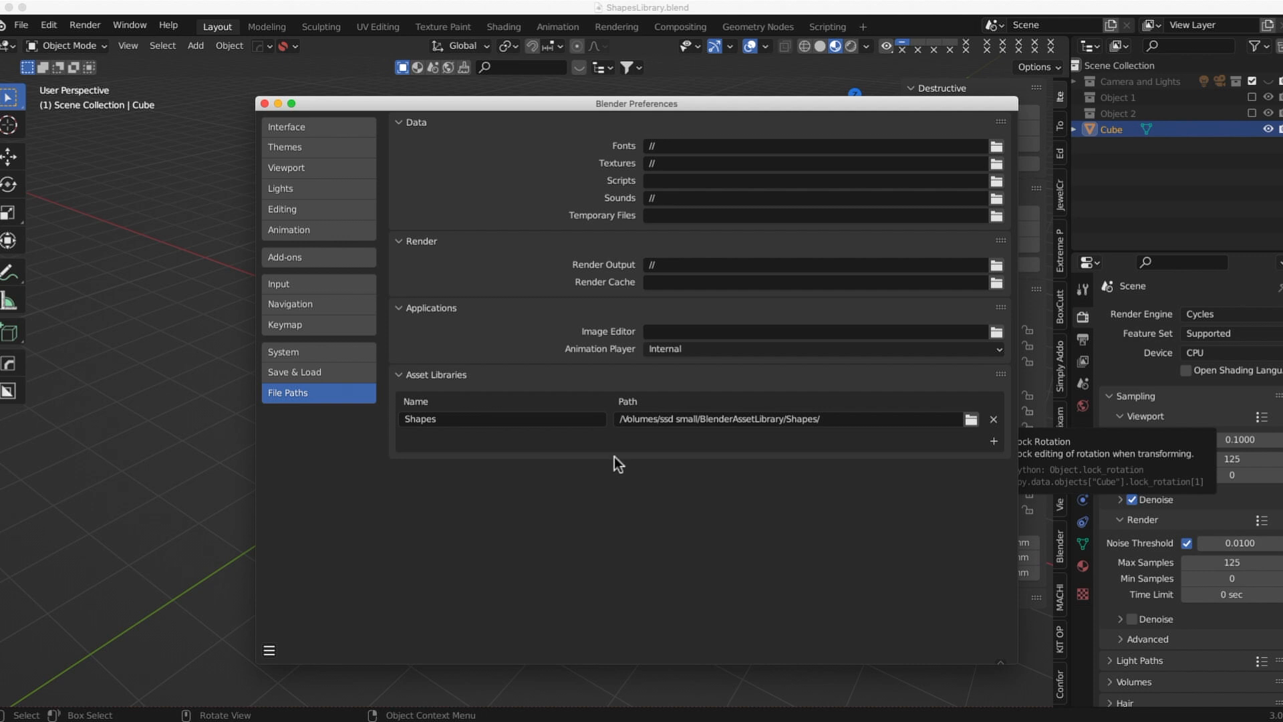
Add the Funiture folder inside BlenderAssetLibrary as a second asset library and name it Funiture.
{"action": "left_click", "coordinate": [993, 442]}
{"action": "left_click", "coordinate": [469, 175]}
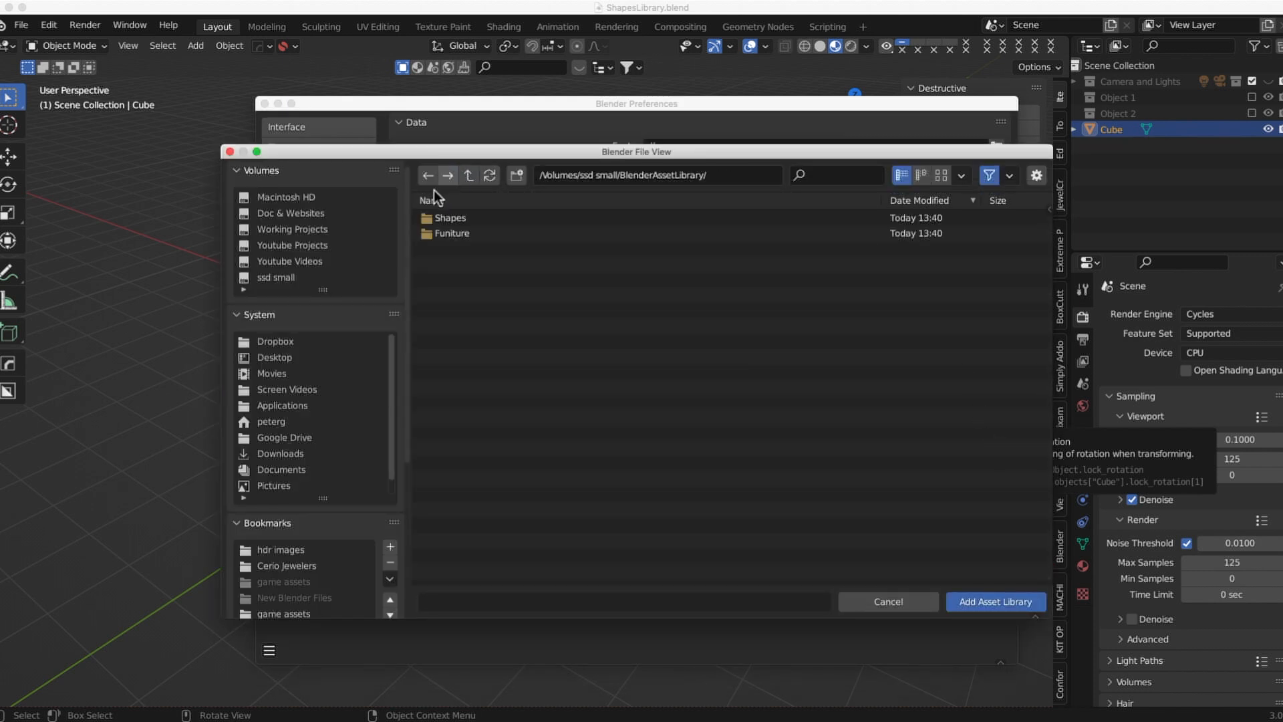
{"action": "double_click", "coordinate": [453, 232]}
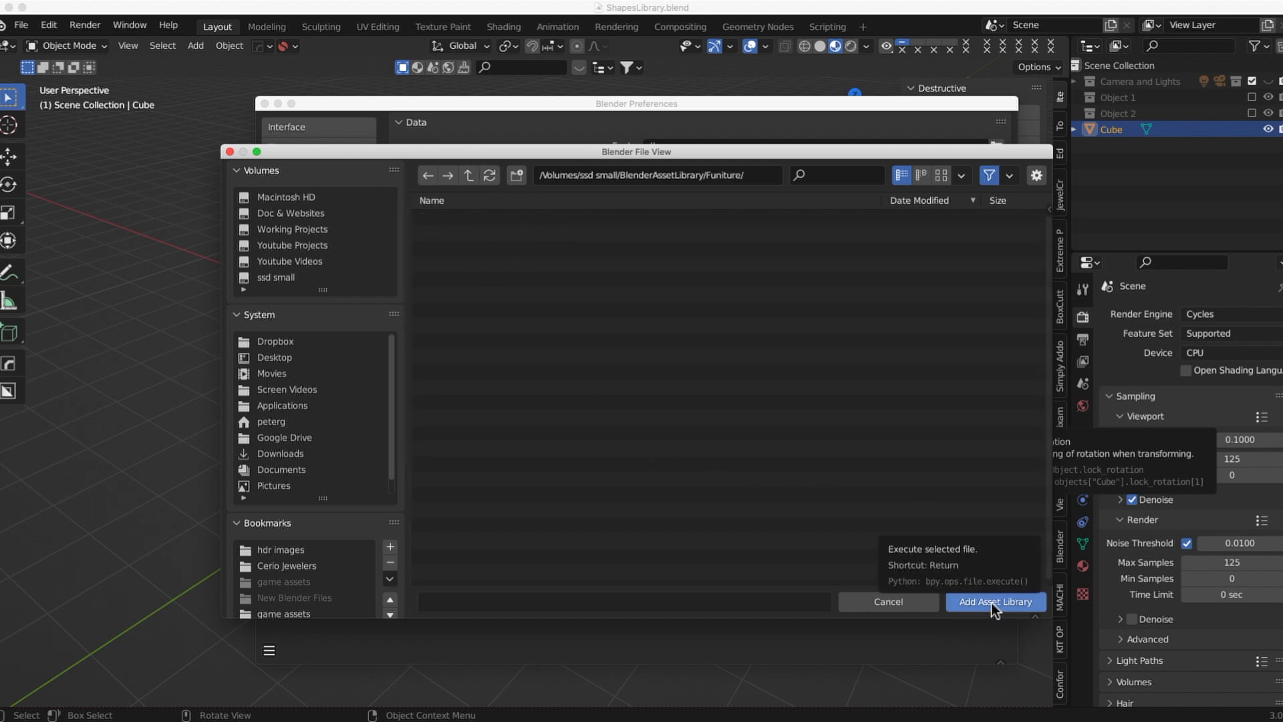
{"action": "left_click", "coordinate": [1020, 603]}
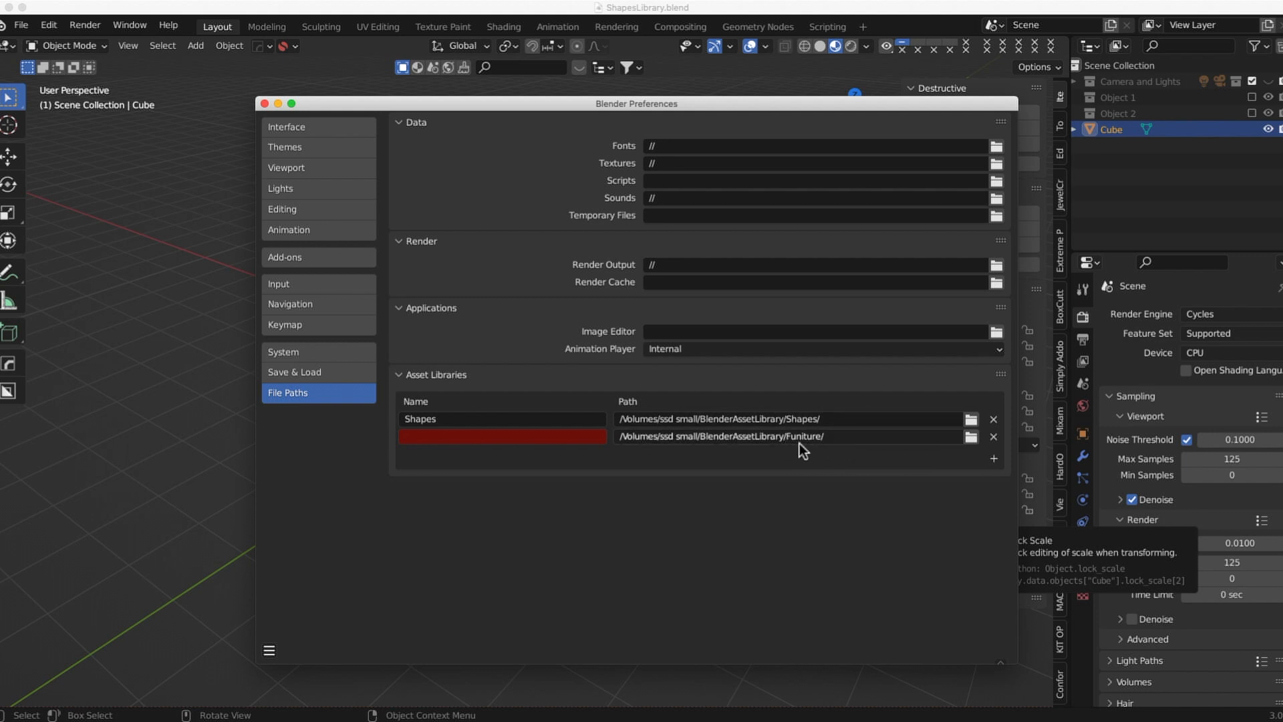
{"action": "left_click", "coordinate": [514, 437]}
{"action": "type", "text": "Funiture"}
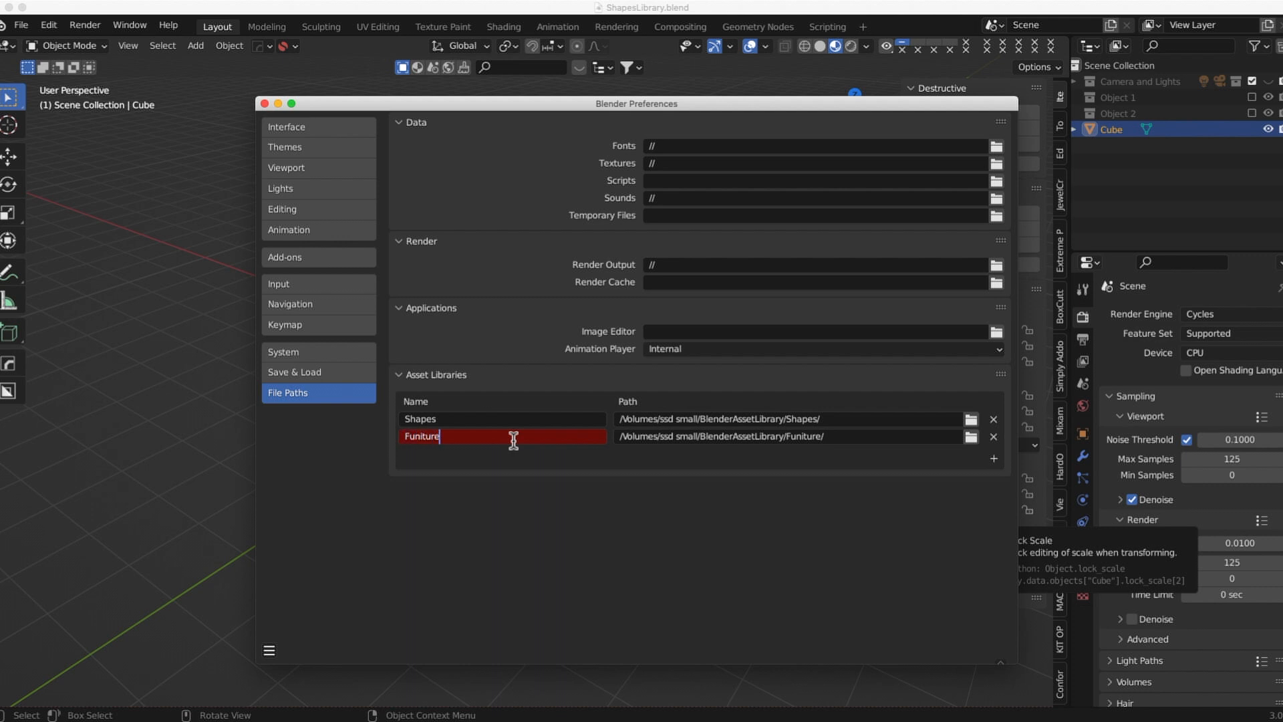
{"action": "key", "text": "Return"}
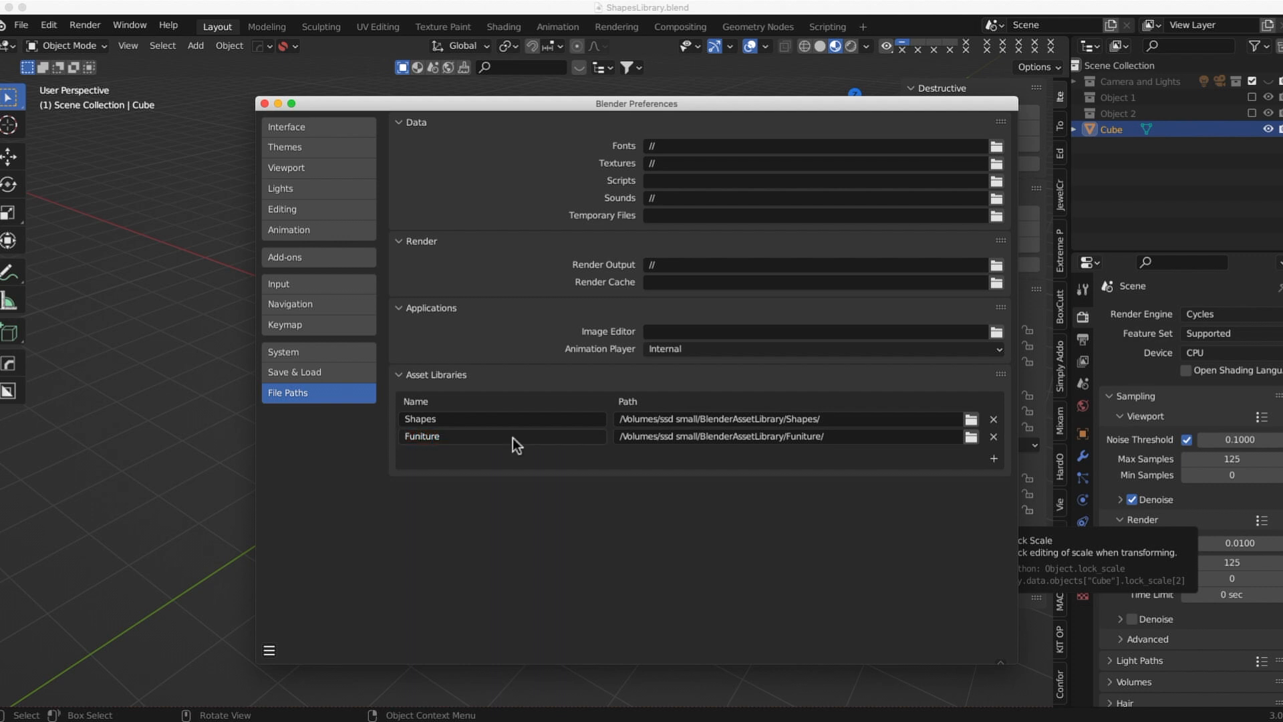
Save the preferences and close their window.
{"action": "left_click", "coordinate": [269, 650]}
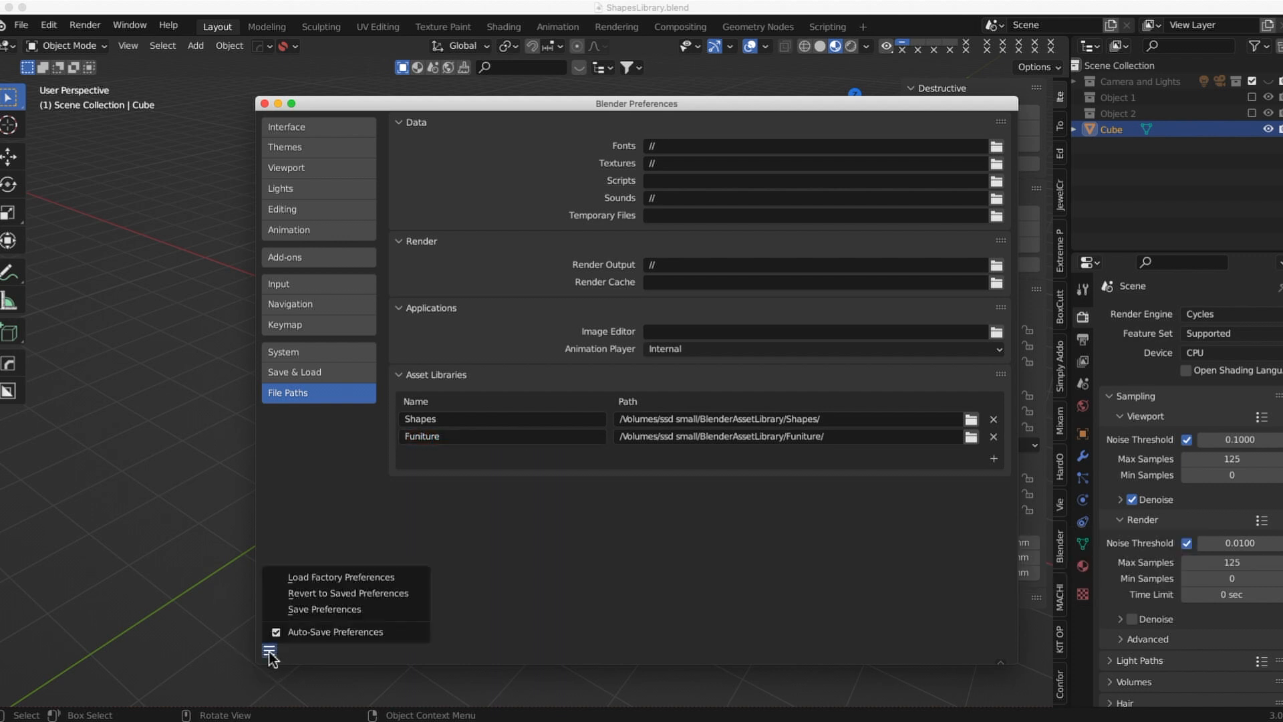
{"action": "left_click", "coordinate": [299, 610]}
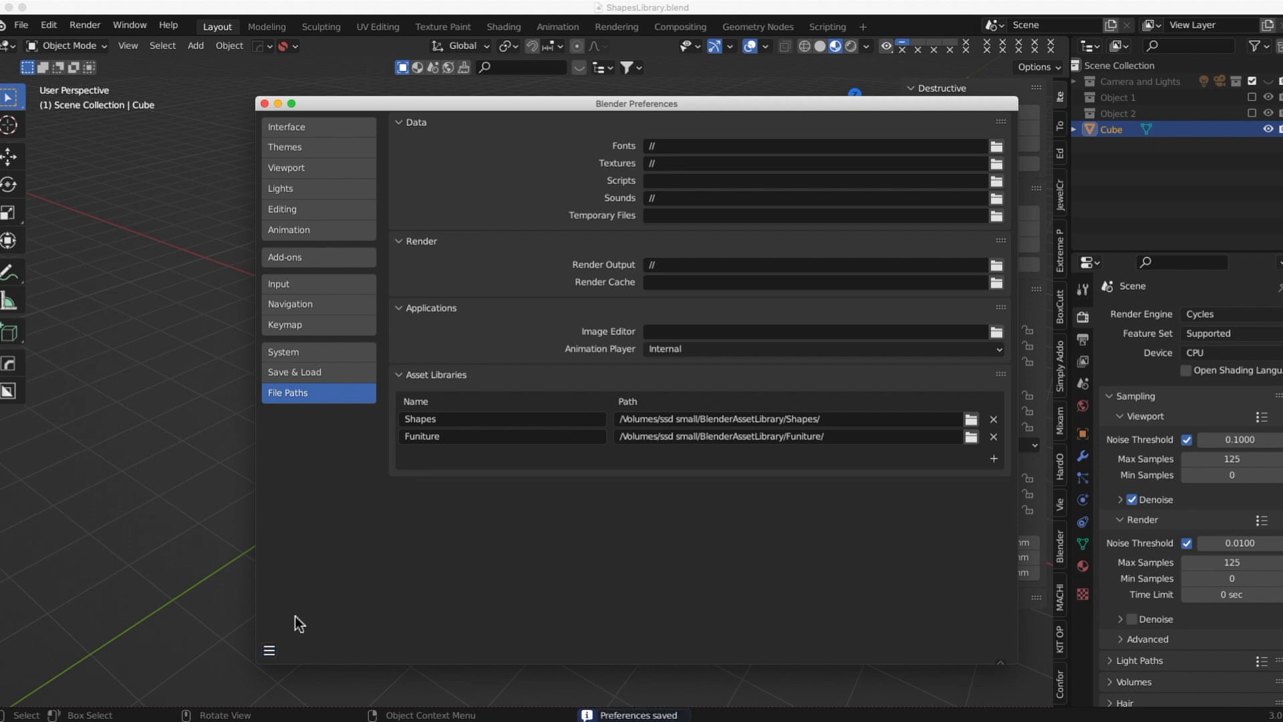
{"action": "left_click", "coordinate": [266, 104]}
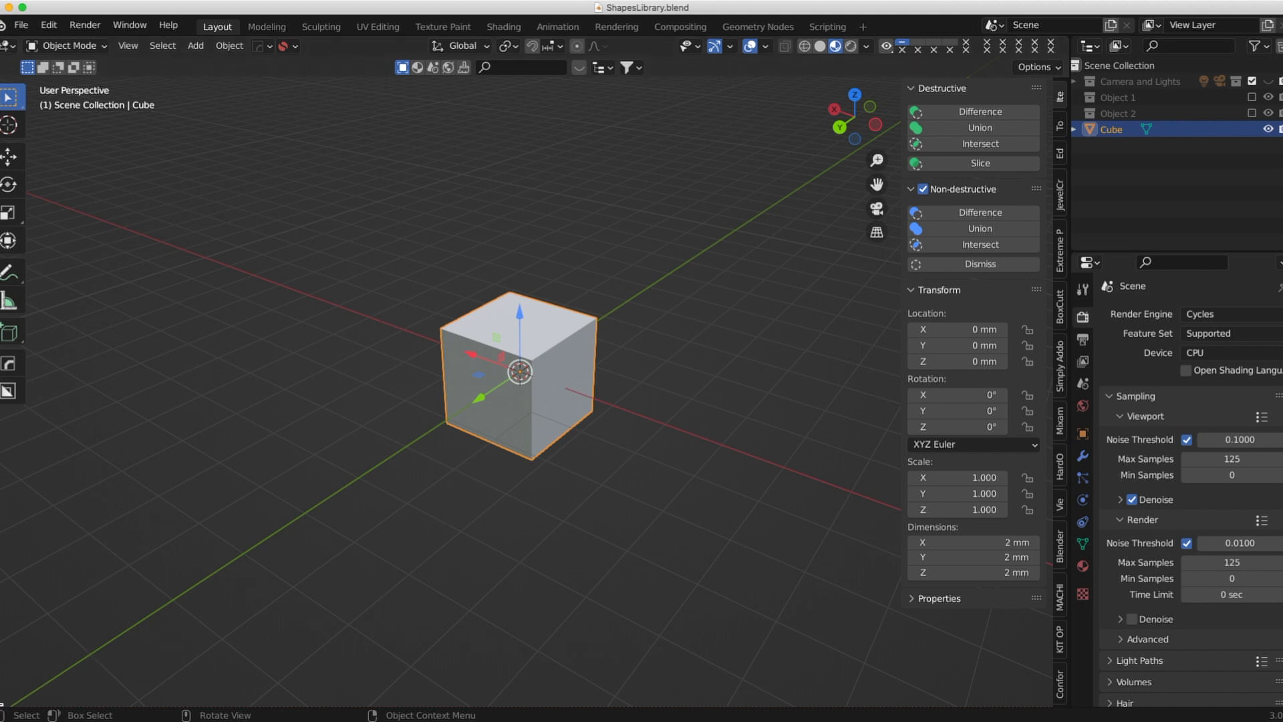
Split the 3D viewport horizontally into an upper and a lower area.
{"action": "left_click", "coordinate": [1, 704]}
{"action": "left_click_drag", "start_coordinate": [2, 702], "coordinate": [58, 440]}
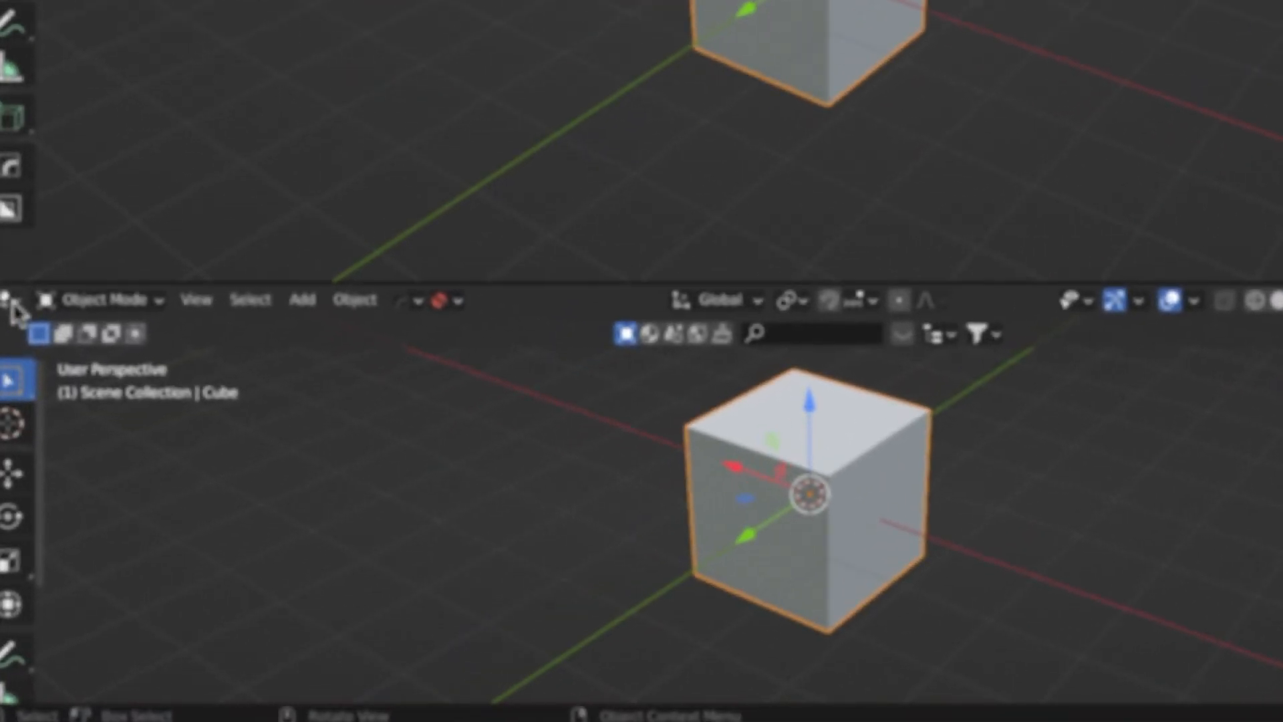
Try out the Timeline, Compositor and Image Editor as the editor type of the lower area.
{"action": "left_click", "coordinate": [12, 439]}
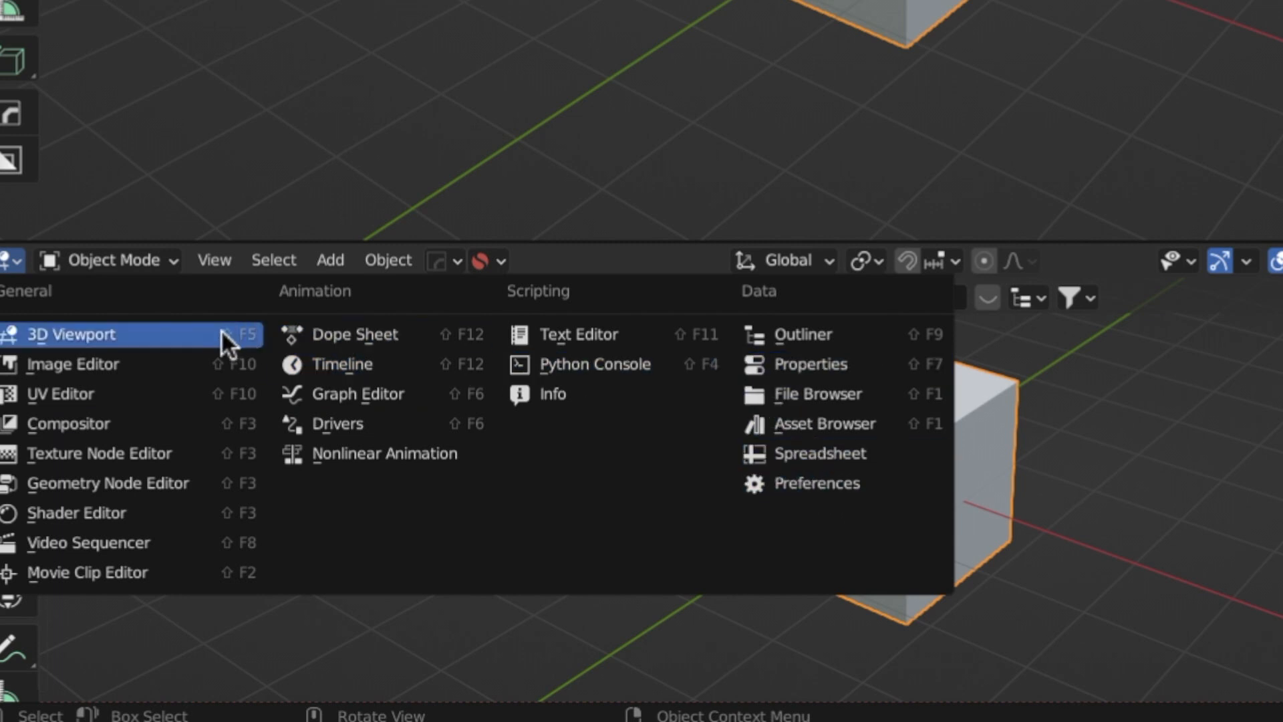
{"action": "left_click", "coordinate": [332, 364]}
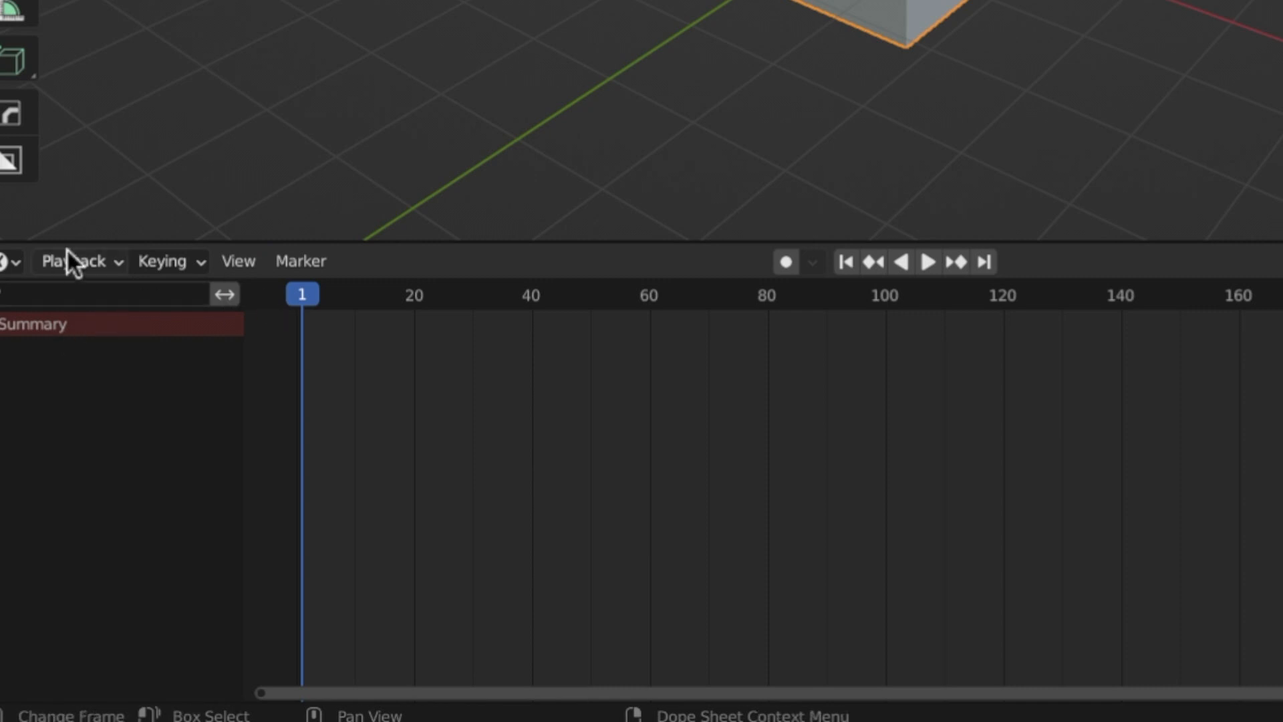
{"action": "left_click", "coordinate": [16, 262]}
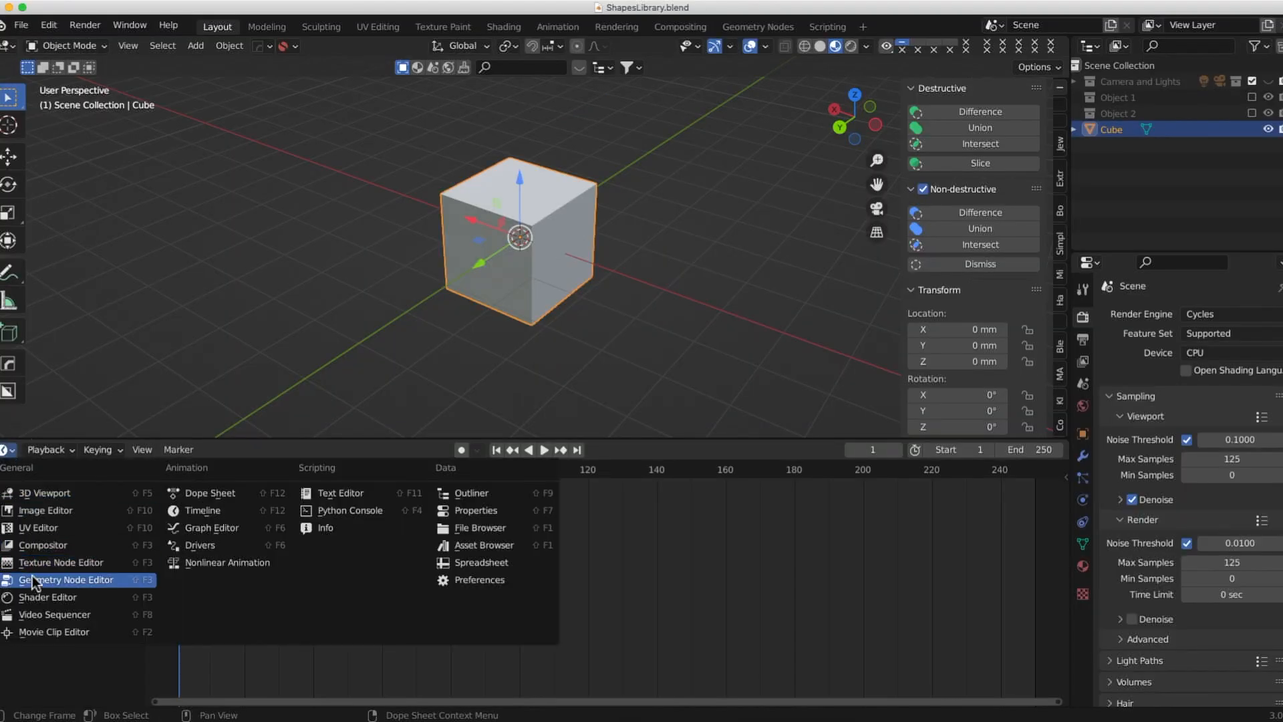
{"action": "left_click", "coordinate": [37, 547]}
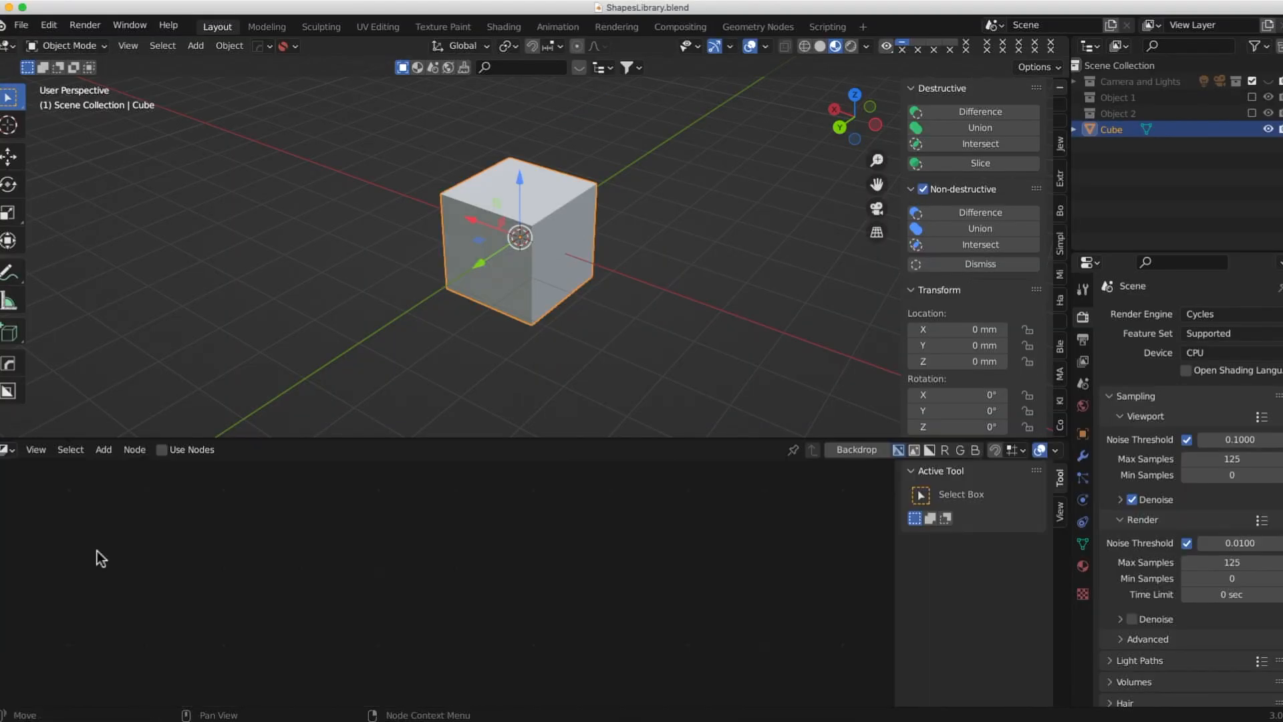
{"action": "left_click", "coordinate": [13, 450]}
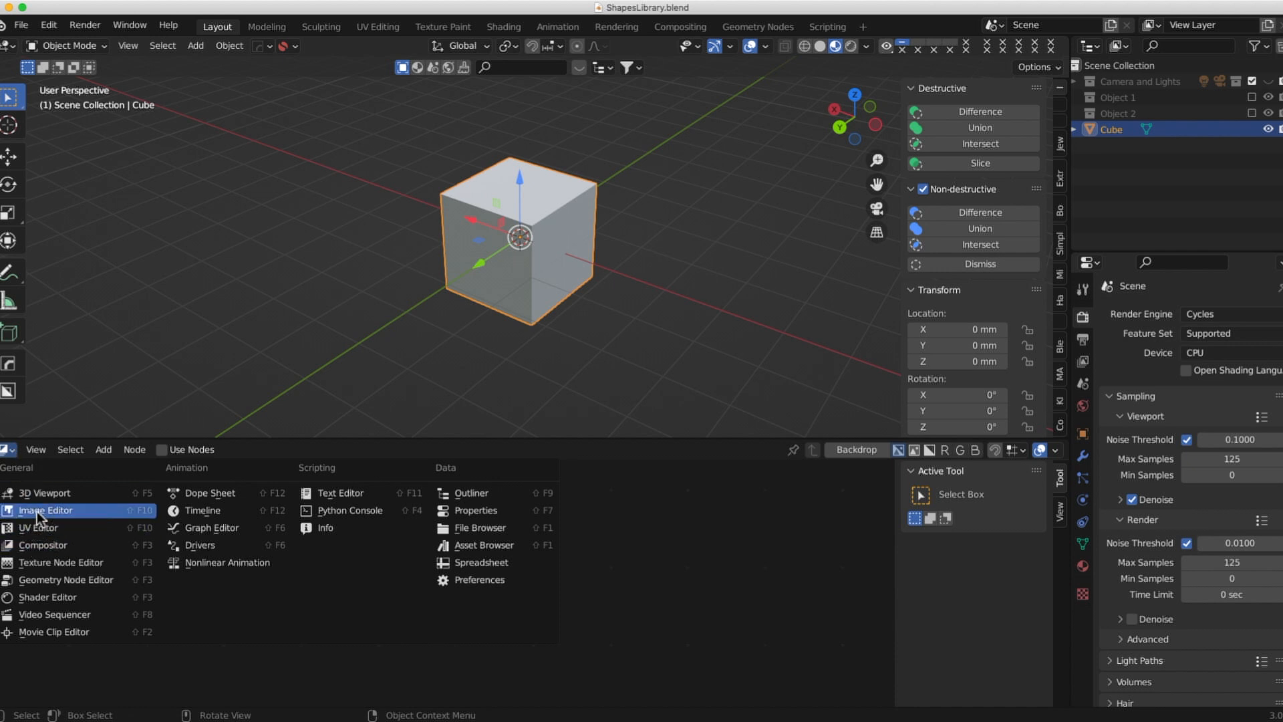
{"action": "left_click", "coordinate": [40, 511]}
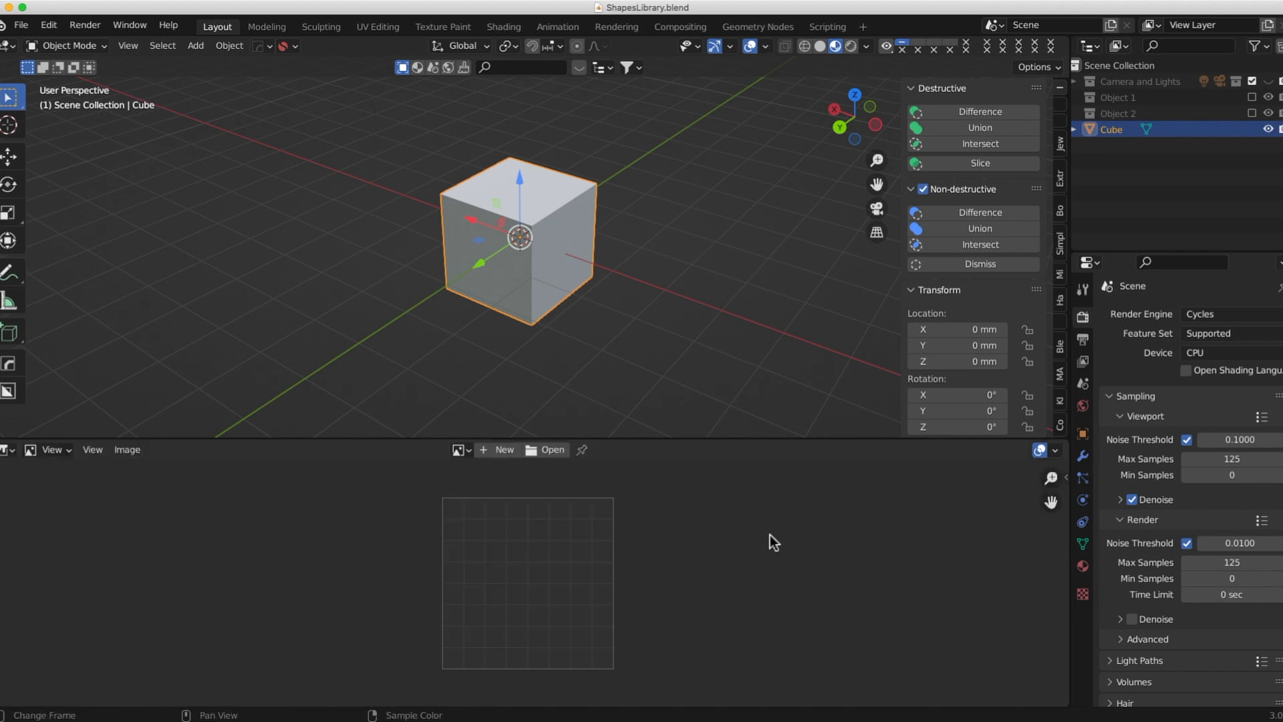
Turn the lower area into a slightly shorter Asset Browser that displays the Shapes library.
{"action": "left_click", "coordinate": [8, 449]}
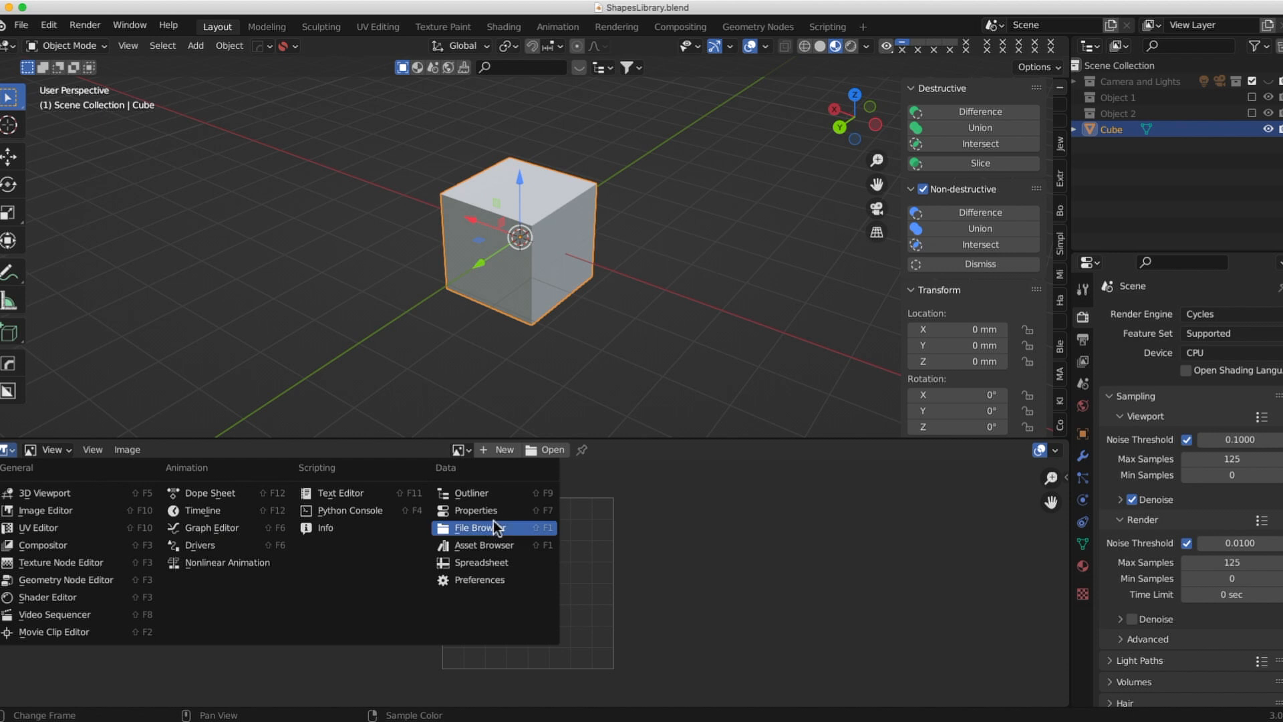
{"action": "left_click", "coordinate": [491, 544]}
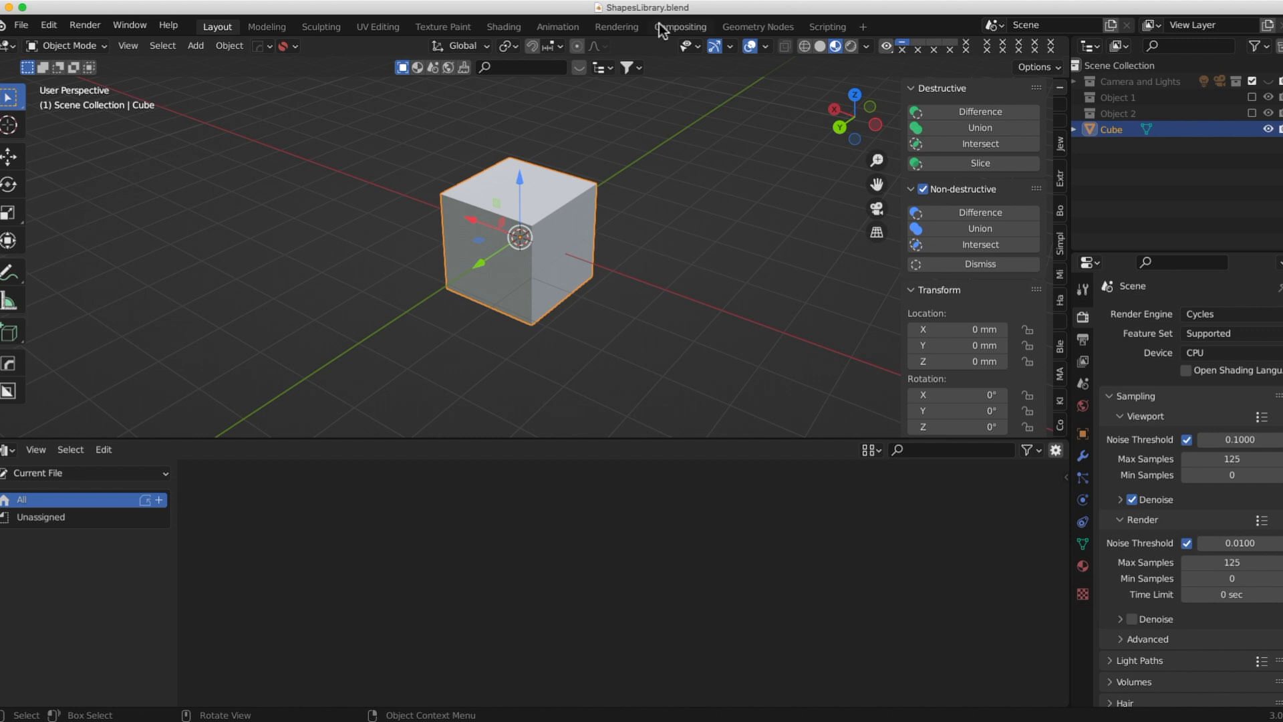
{"action": "left_click", "coordinate": [101, 470]}
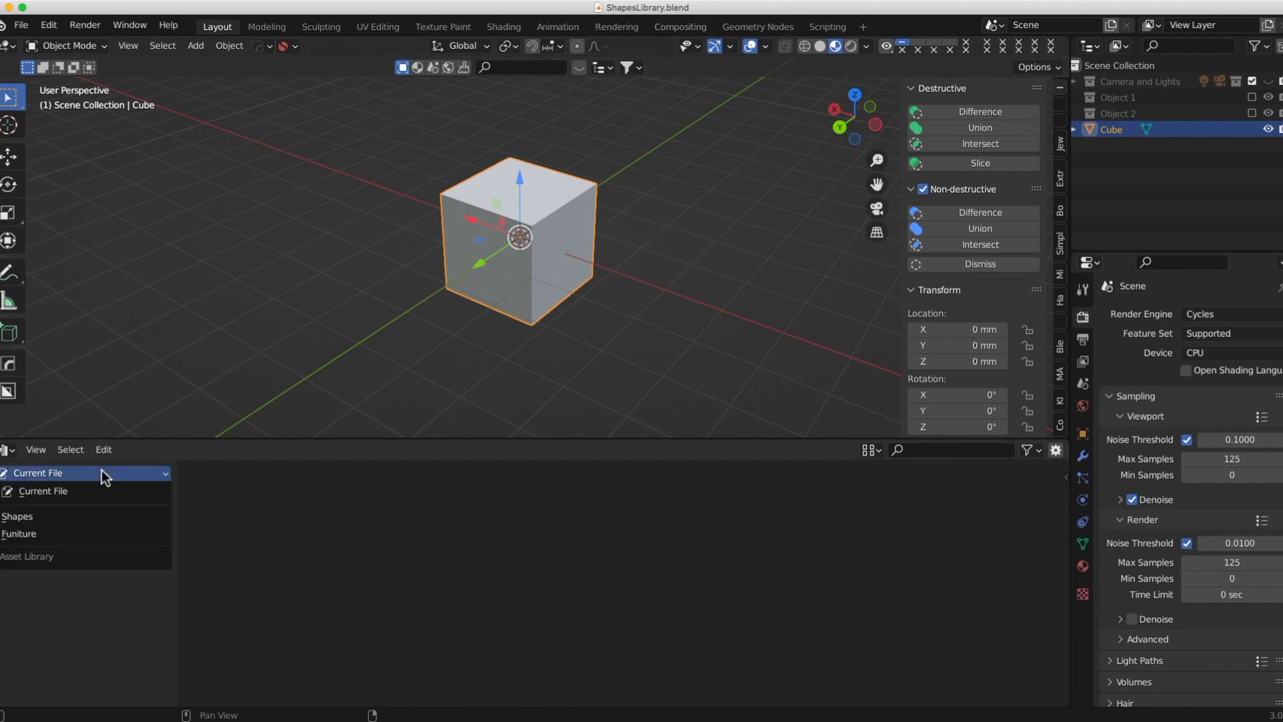
{"action": "left_click", "coordinate": [25, 520]}
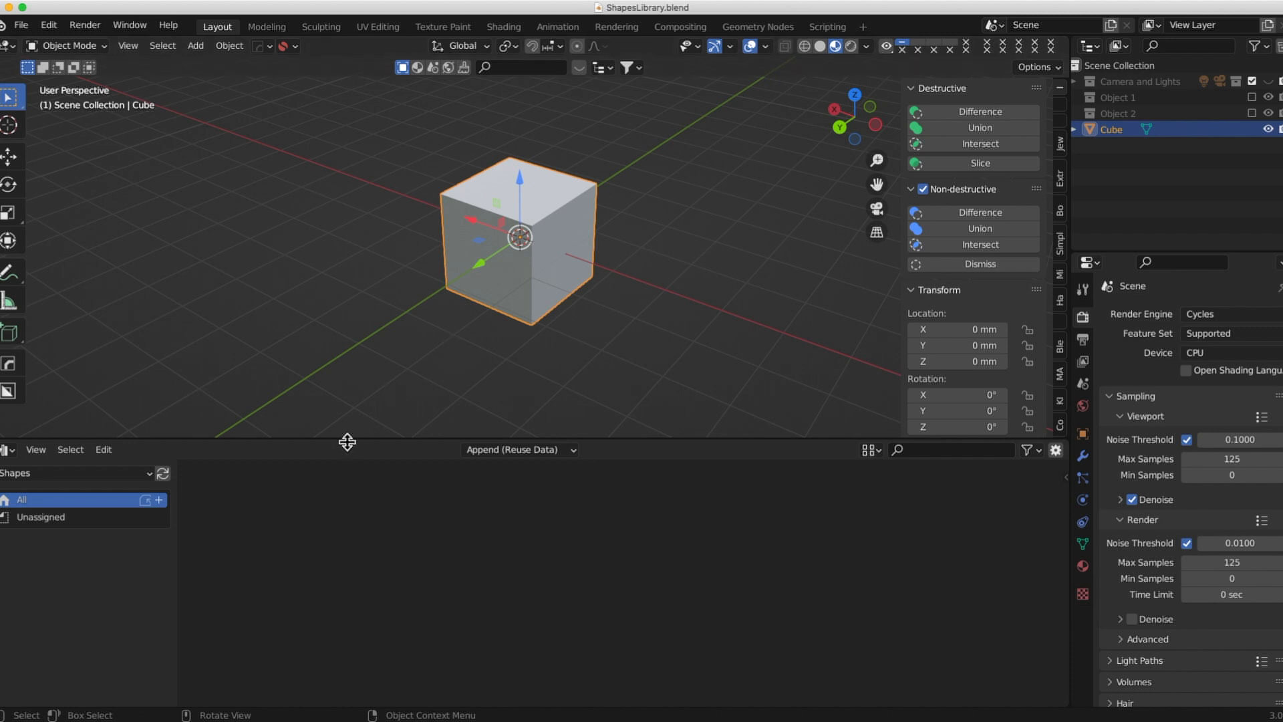
{"action": "left_click_drag", "start_coordinate": [341, 438], "coordinate": [338, 478]}
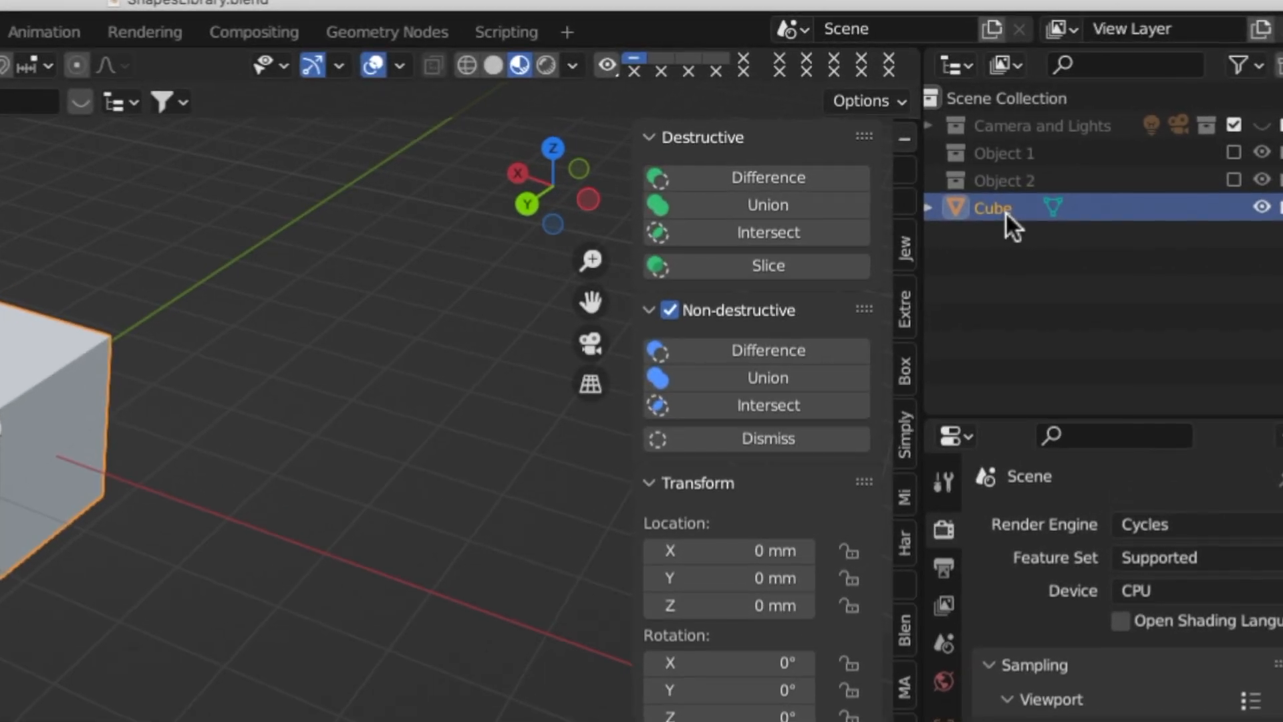
Mark the cube as an asset and move it about 8.18 mm along the X axis.
{"action": "right_click", "coordinate": [1005, 211]}
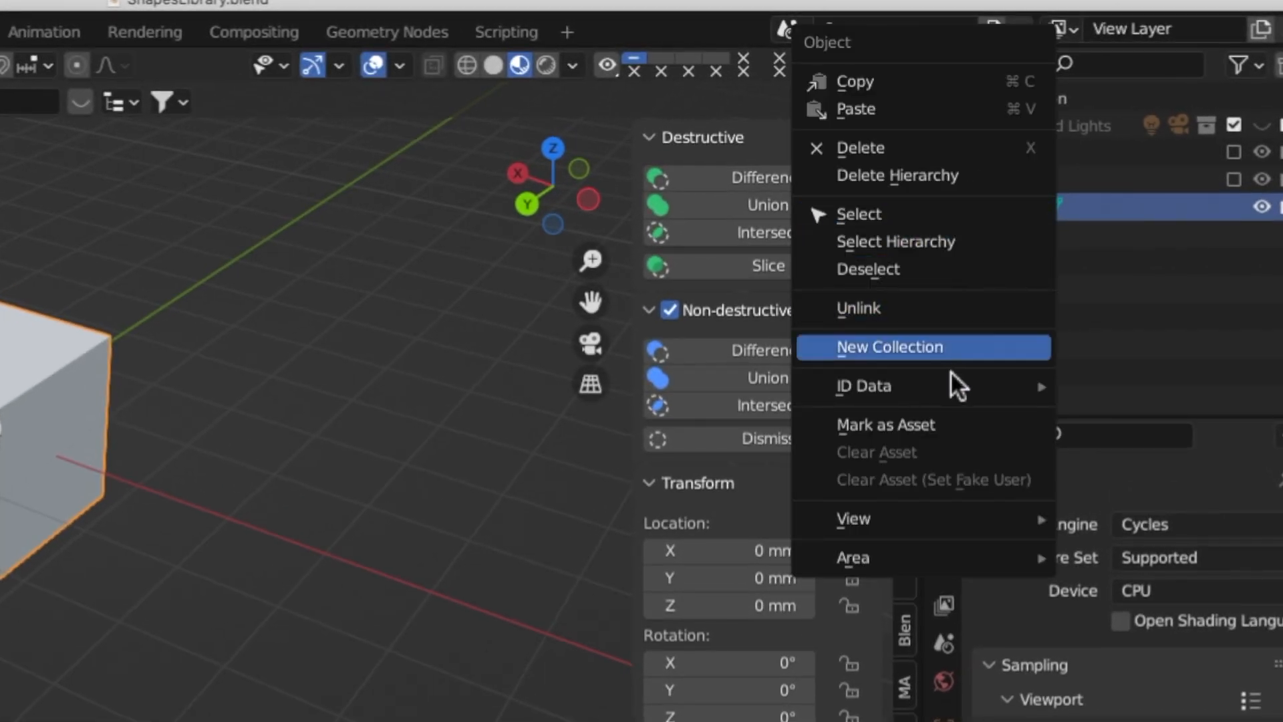
{"action": "mouse_move", "coordinate": [935, 385]}
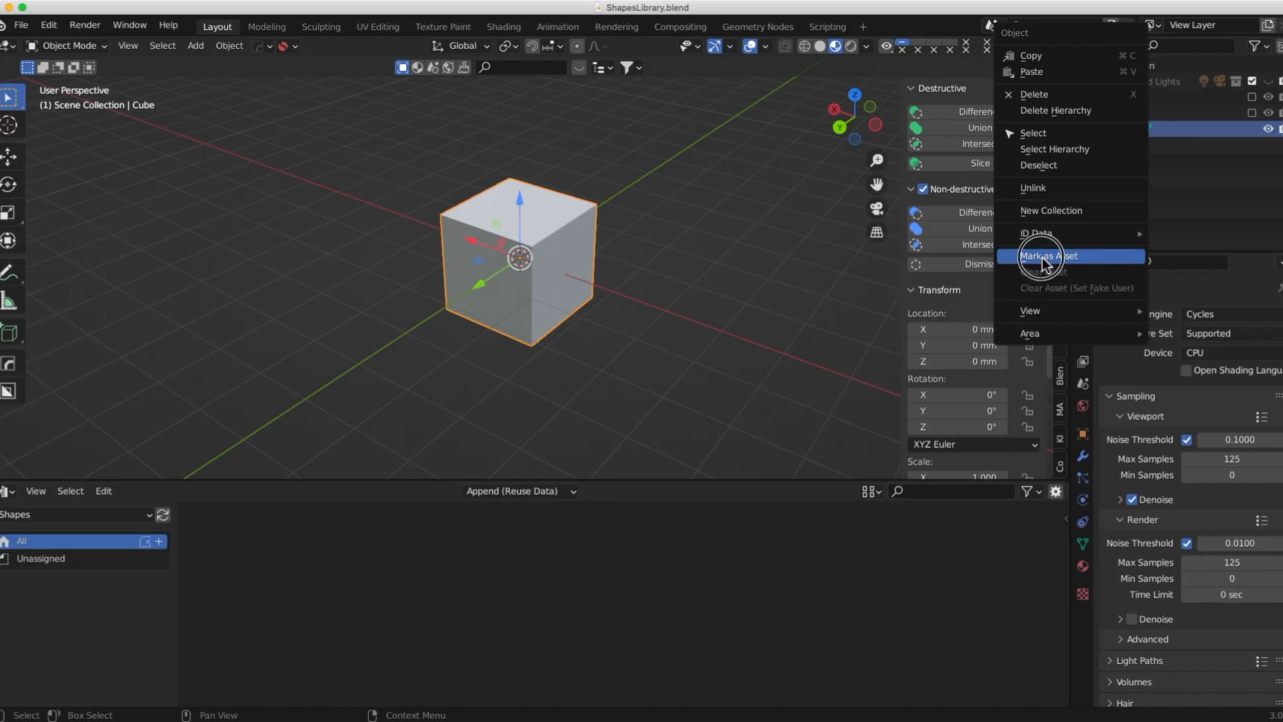
{"action": "left_click", "coordinate": [1042, 259]}
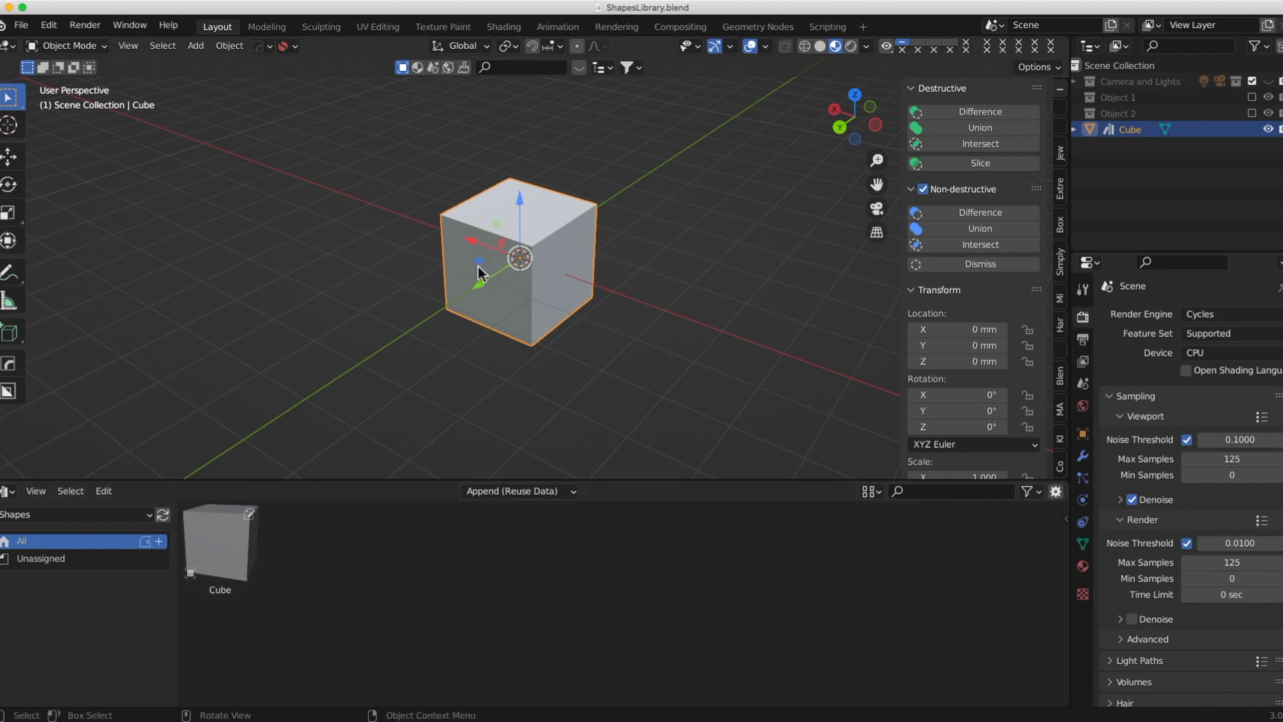
{"action": "left_click_drag", "start_coordinate": [487, 239], "coordinate": [179, 191]}
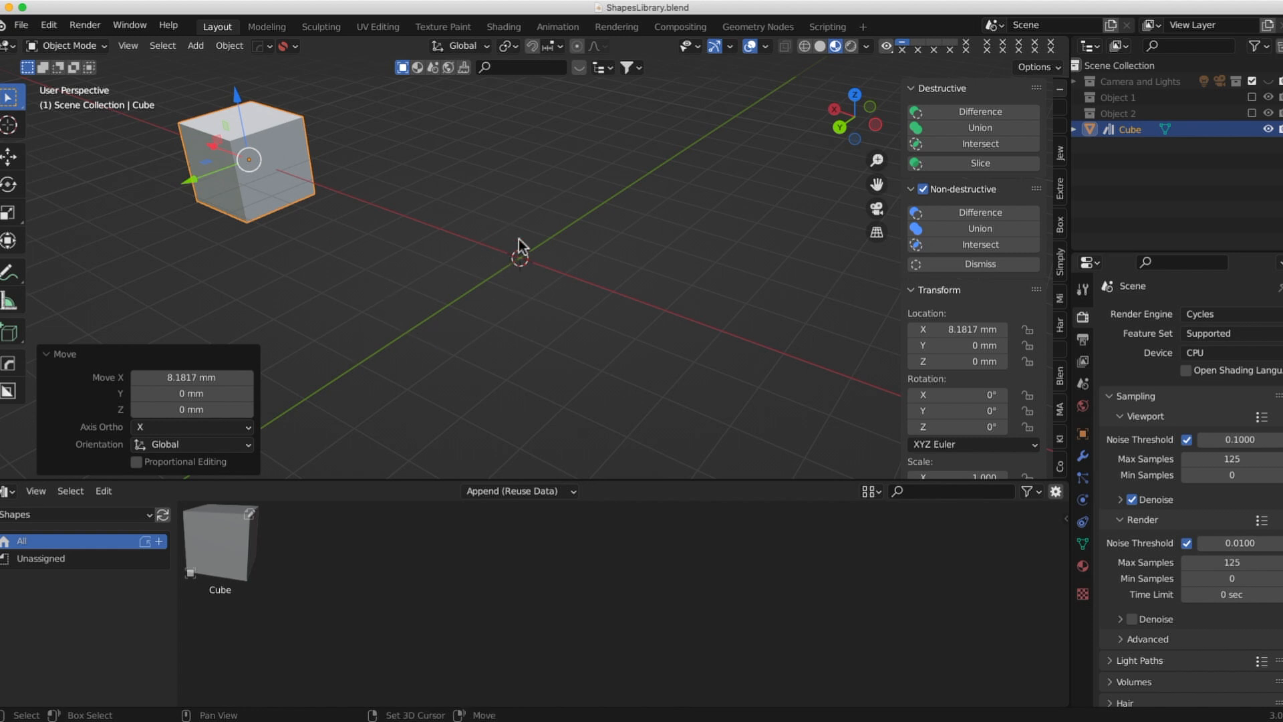
Add a UV sphere mesh at the world origin.
{"action": "key", "text": "shift+a"}
{"action": "mouse_move", "coordinate": [518, 238]}
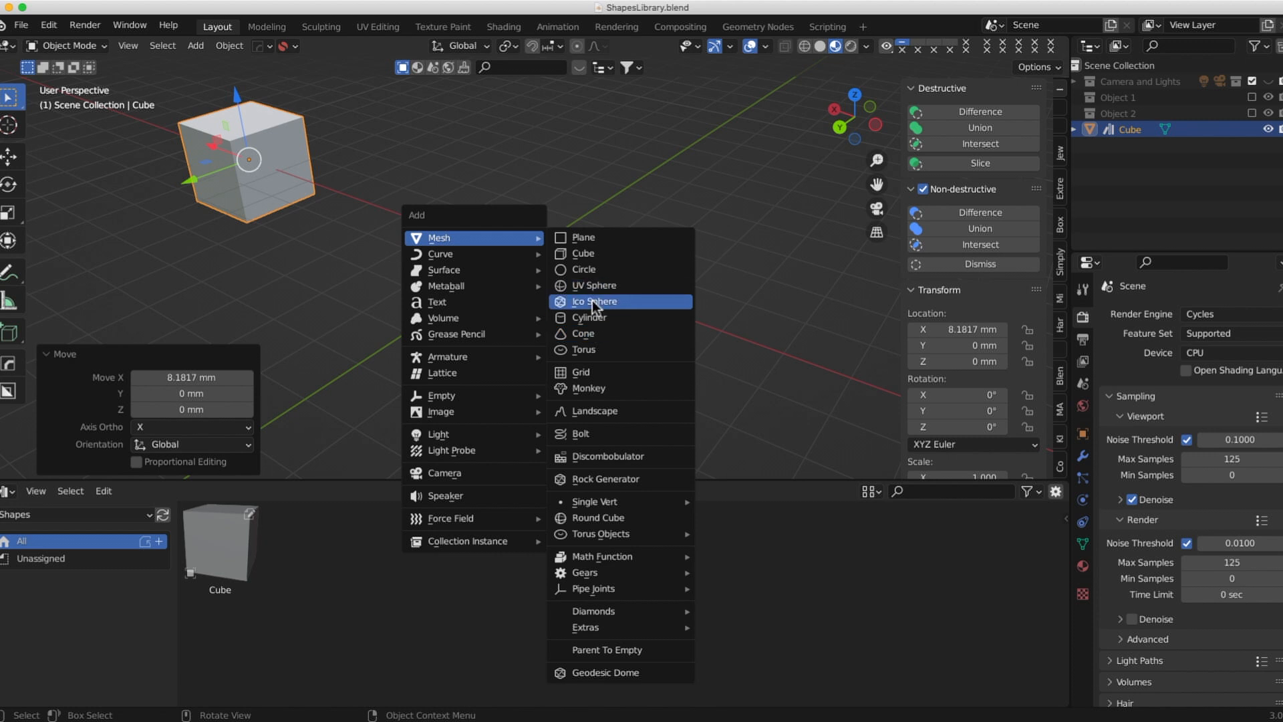
{"action": "left_click", "coordinate": [596, 283]}
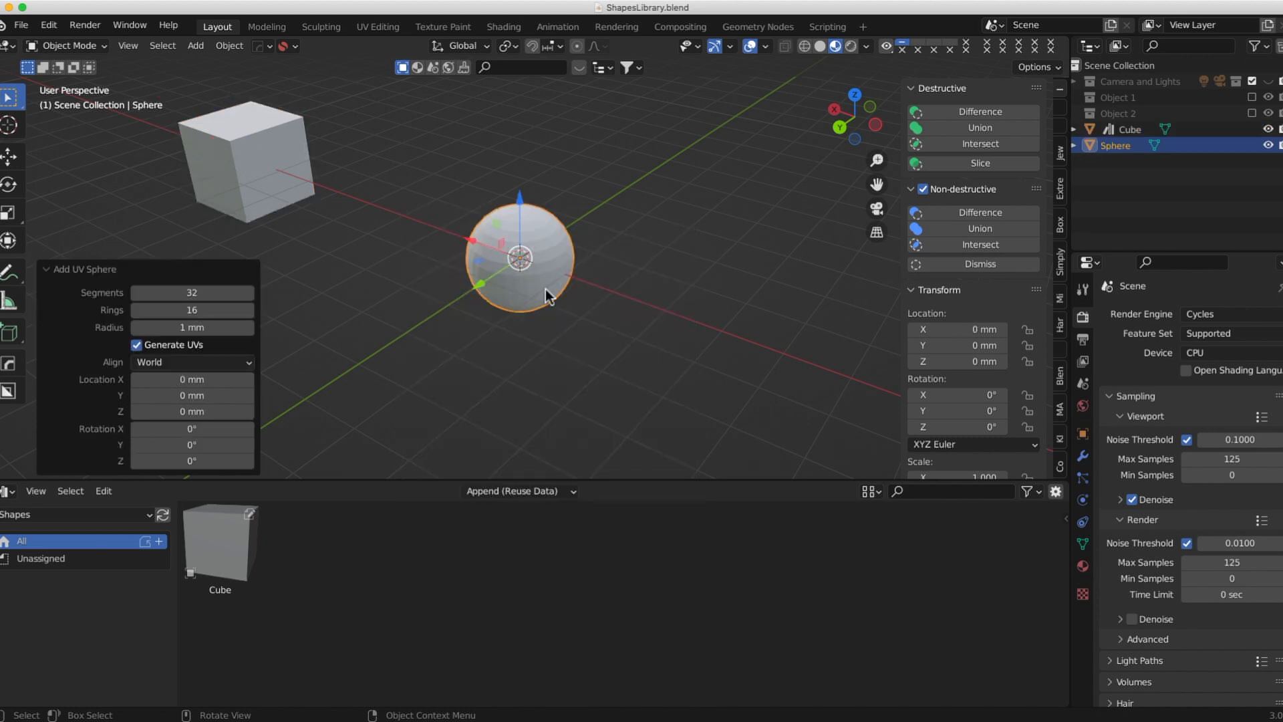
Mark the sphere as an asset and move it about 5.28 mm along the X axis.
{"action": "right_click", "coordinate": [1127, 156]}
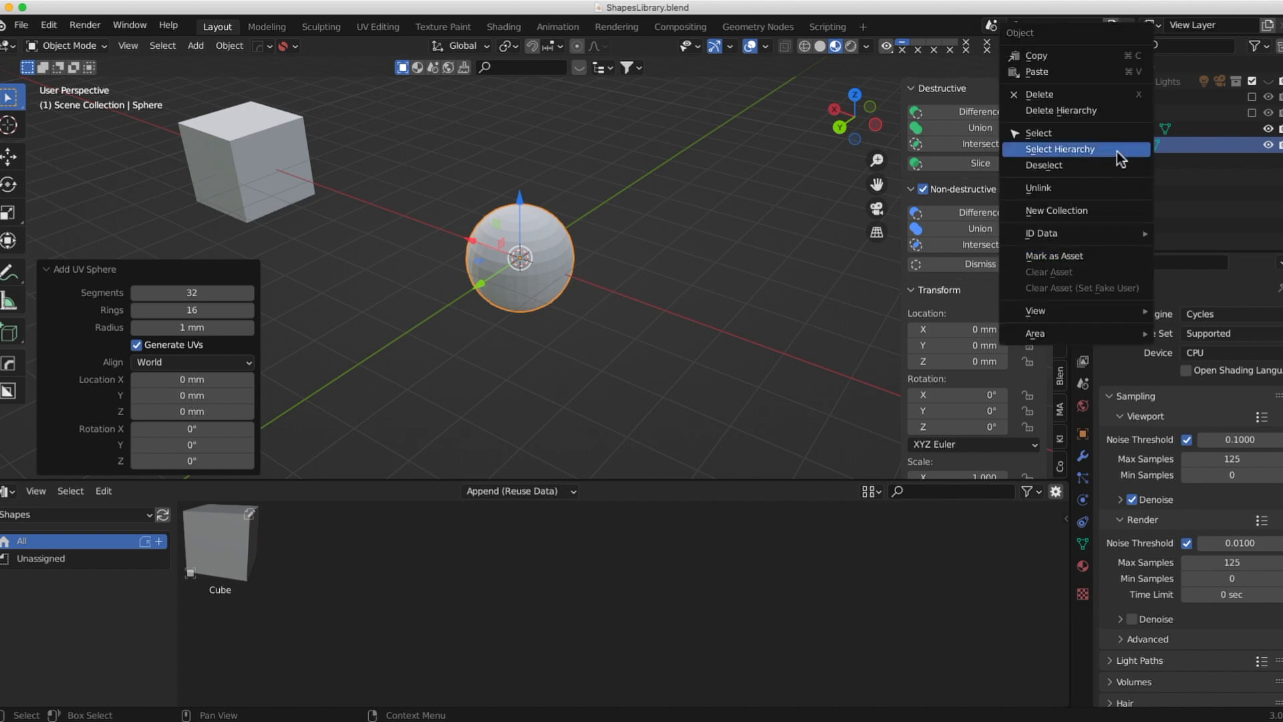
{"action": "left_click", "coordinate": [1072, 257]}
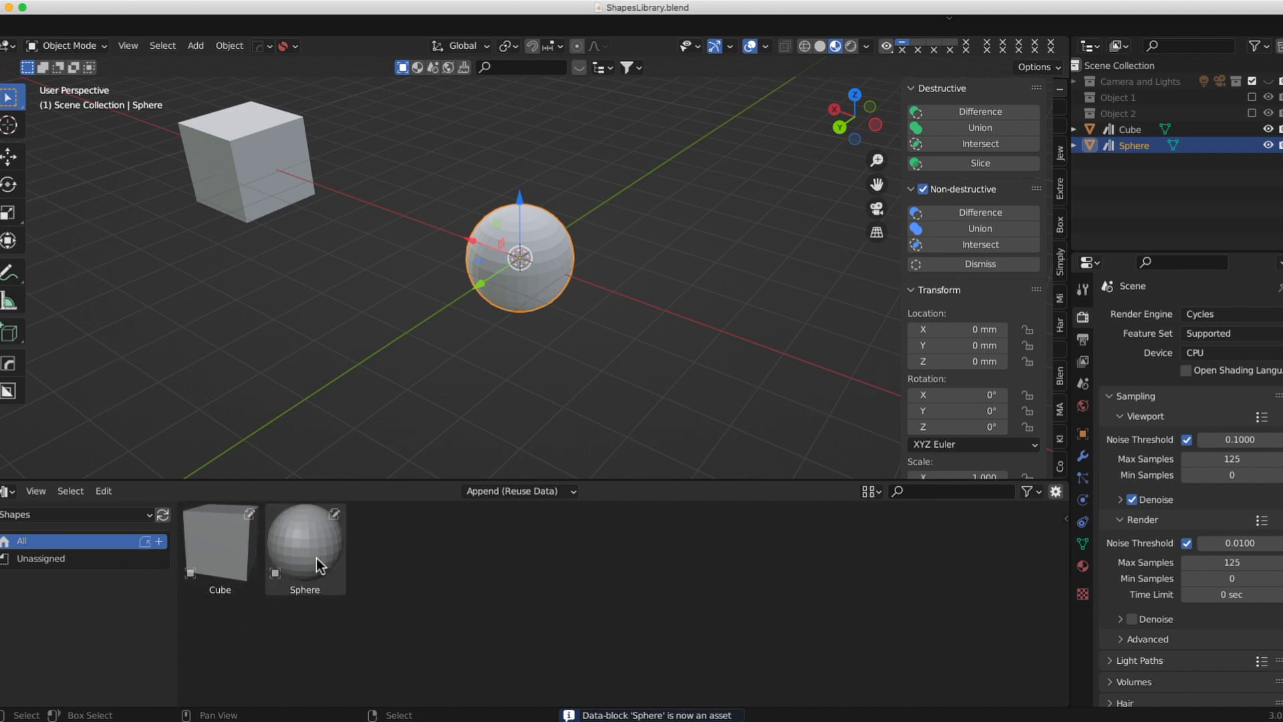
{"action": "key", "text": "g"}
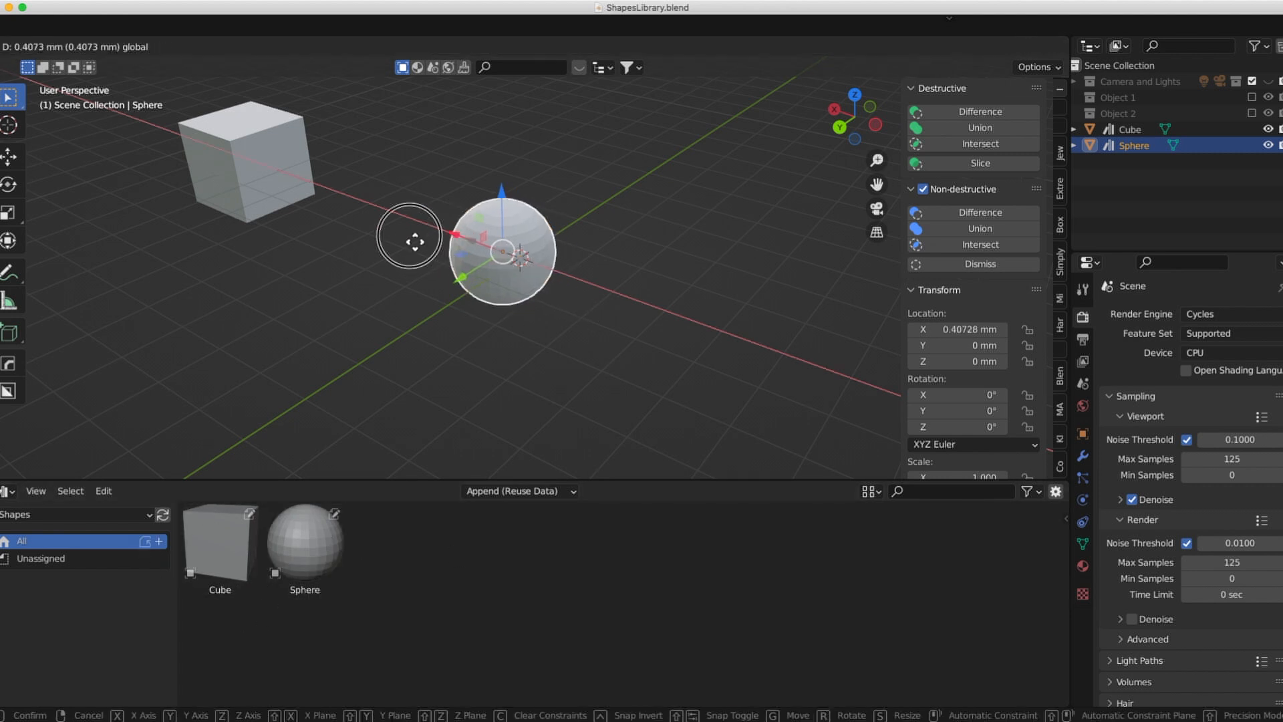
{"action": "left_click", "coordinate": [274, 204]}
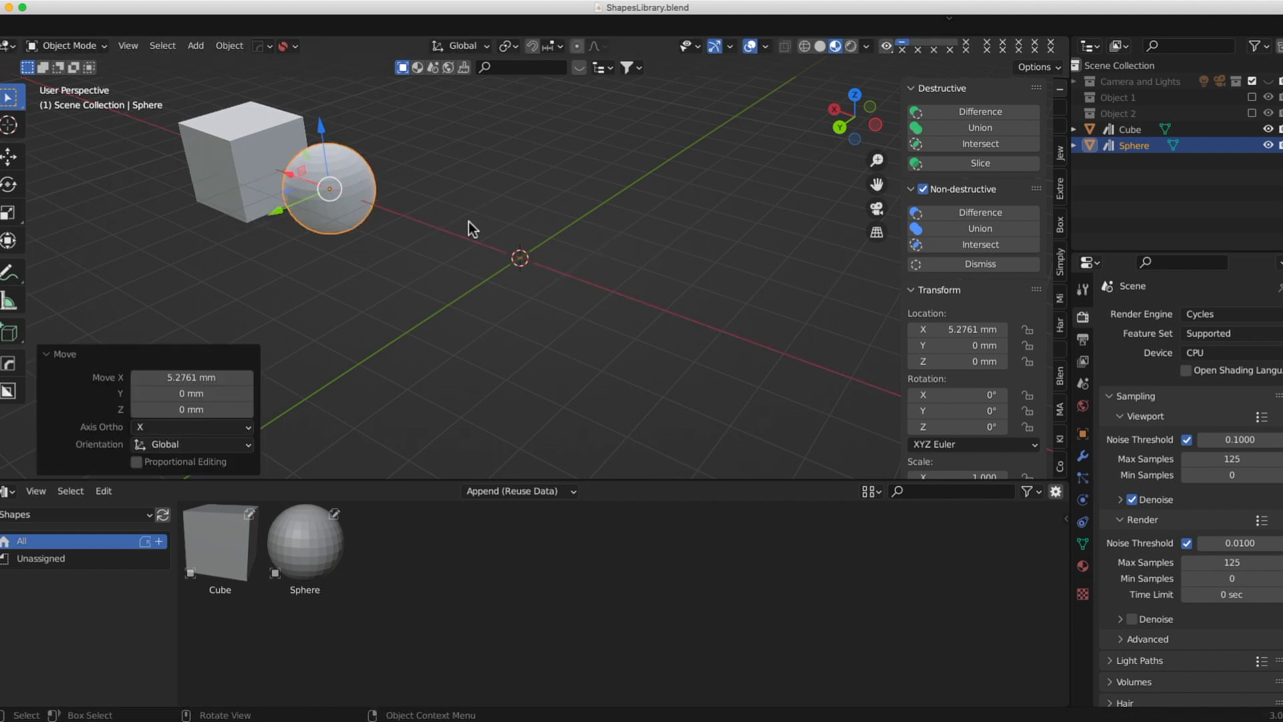
Add a cone mesh at the world origin.
{"action": "key", "text": "shift+a"}
{"action": "mouse_move", "coordinate": [468, 222]}
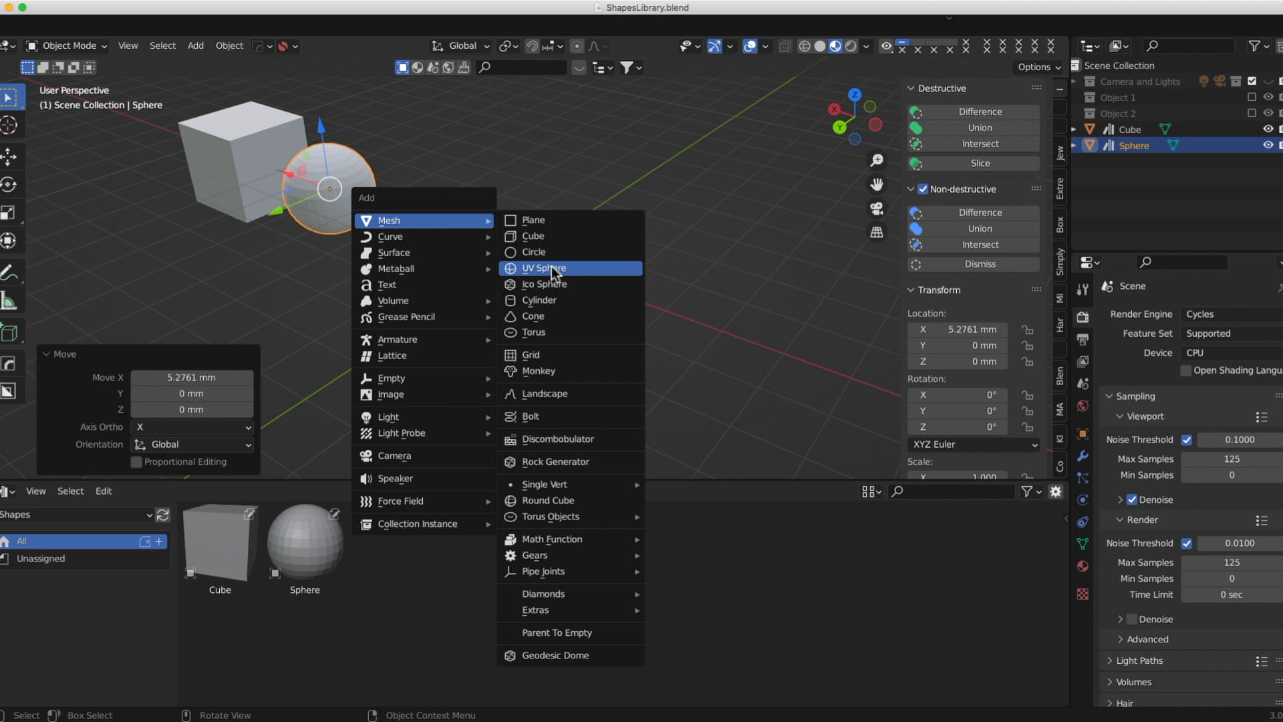
{"action": "left_click", "coordinate": [555, 315]}
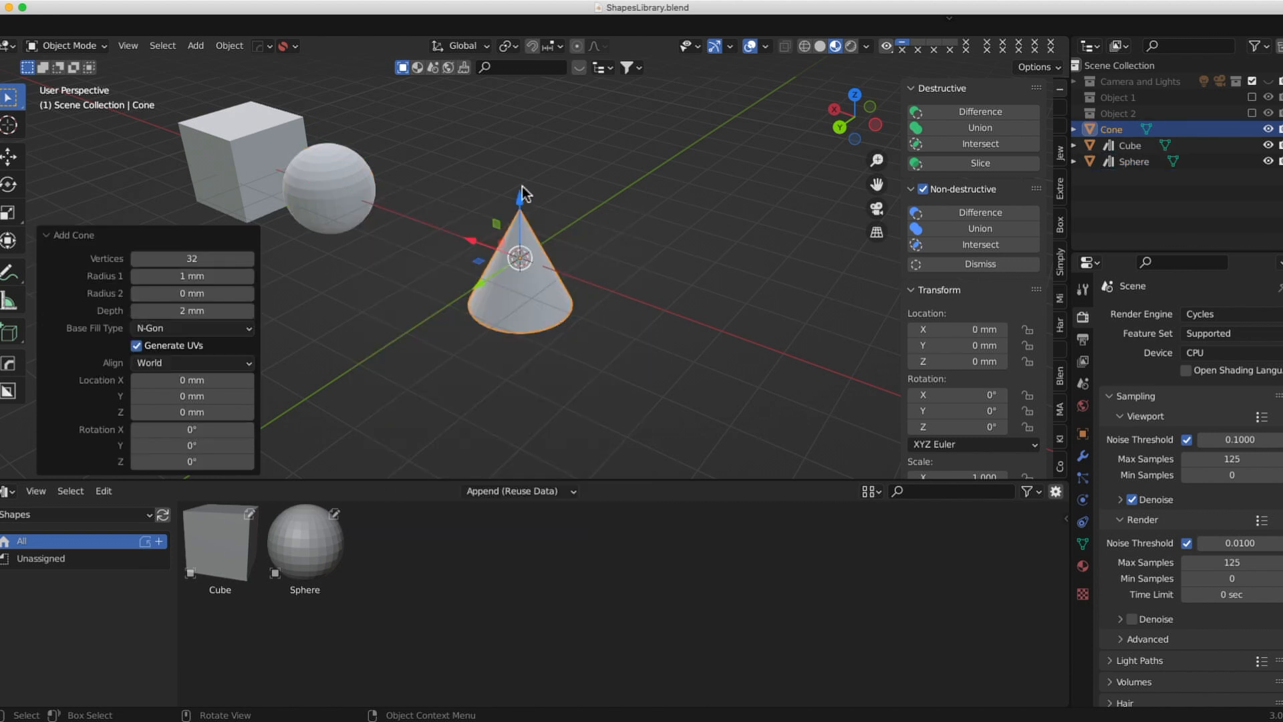
Mark the cone as an asset and move it about 3.49 mm along X and -7.21 mm along Y.
{"action": "left_click", "coordinate": [1117, 133]}
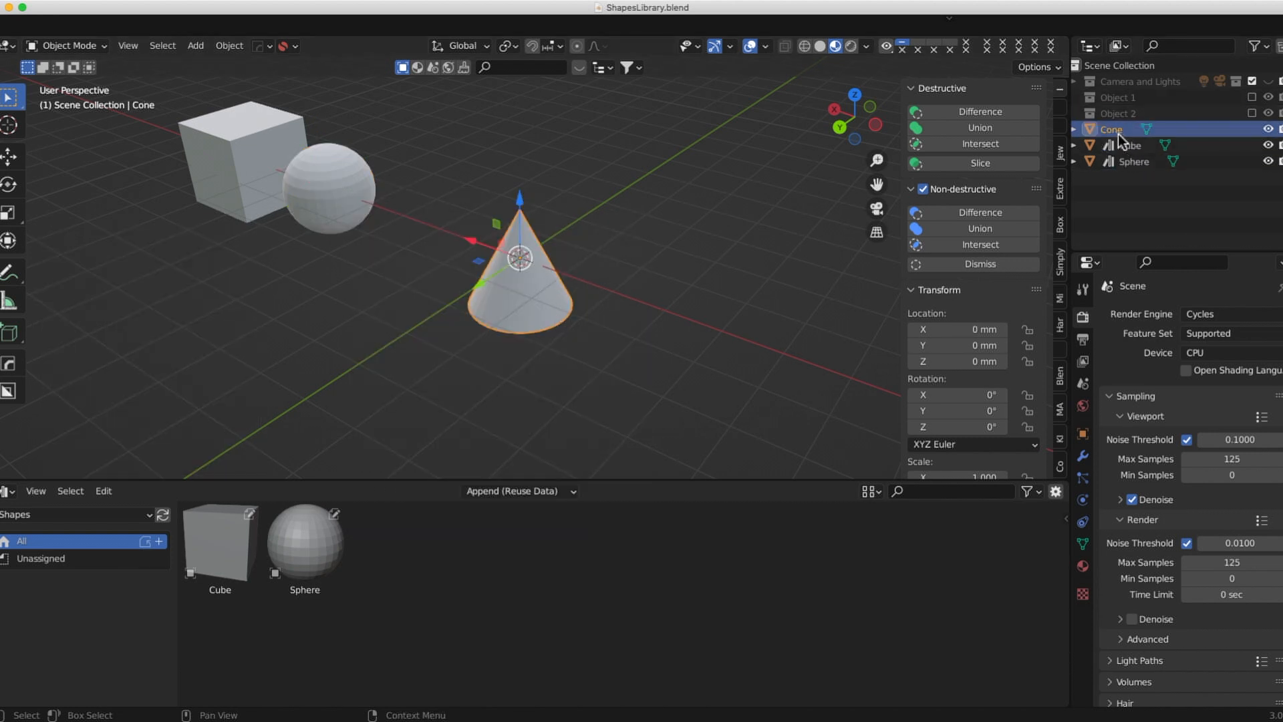
{"action": "right_click", "coordinate": [1117, 134]}
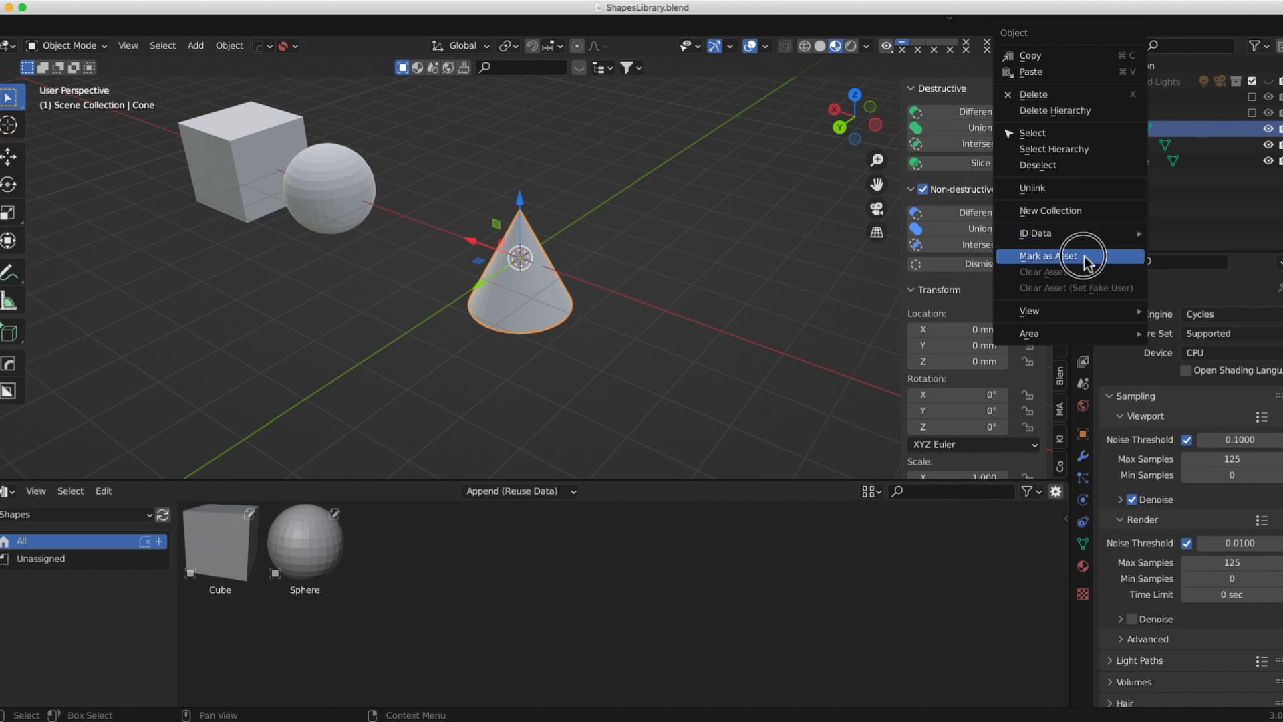
{"action": "left_click", "coordinate": [1113, 256]}
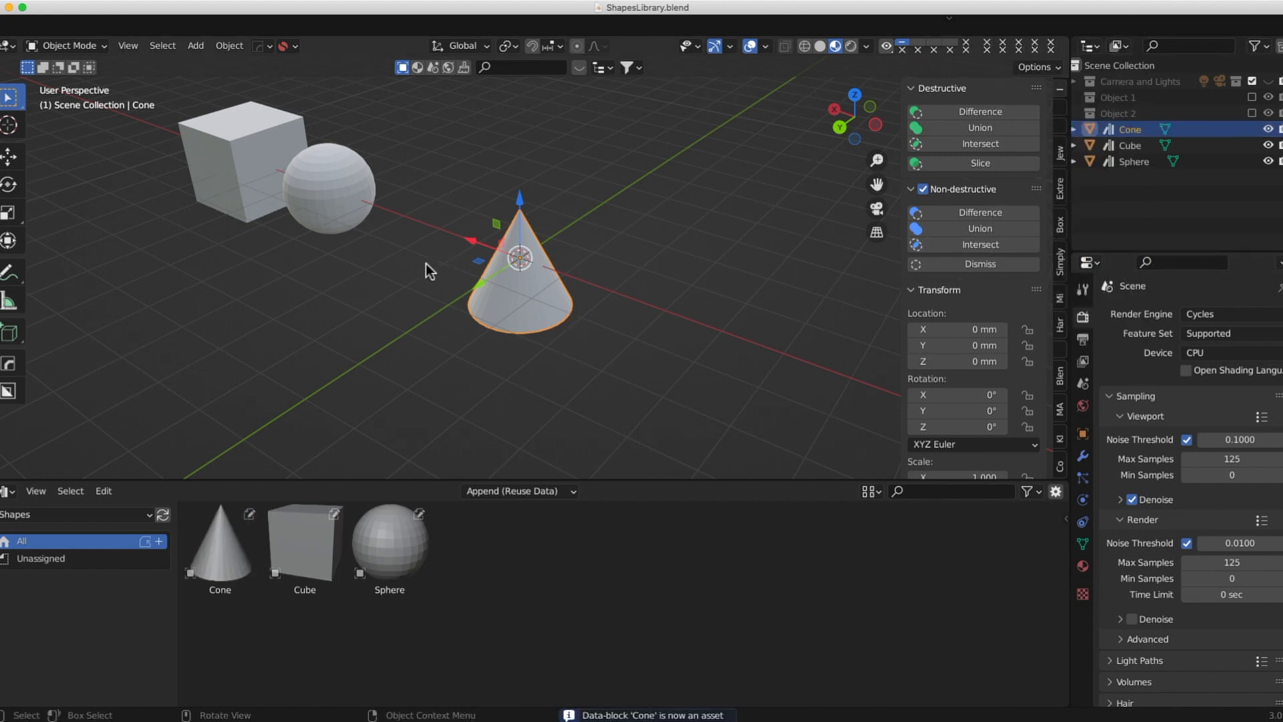
{"action": "left_click_drag", "start_coordinate": [472, 241], "coordinate": [515, 224]}
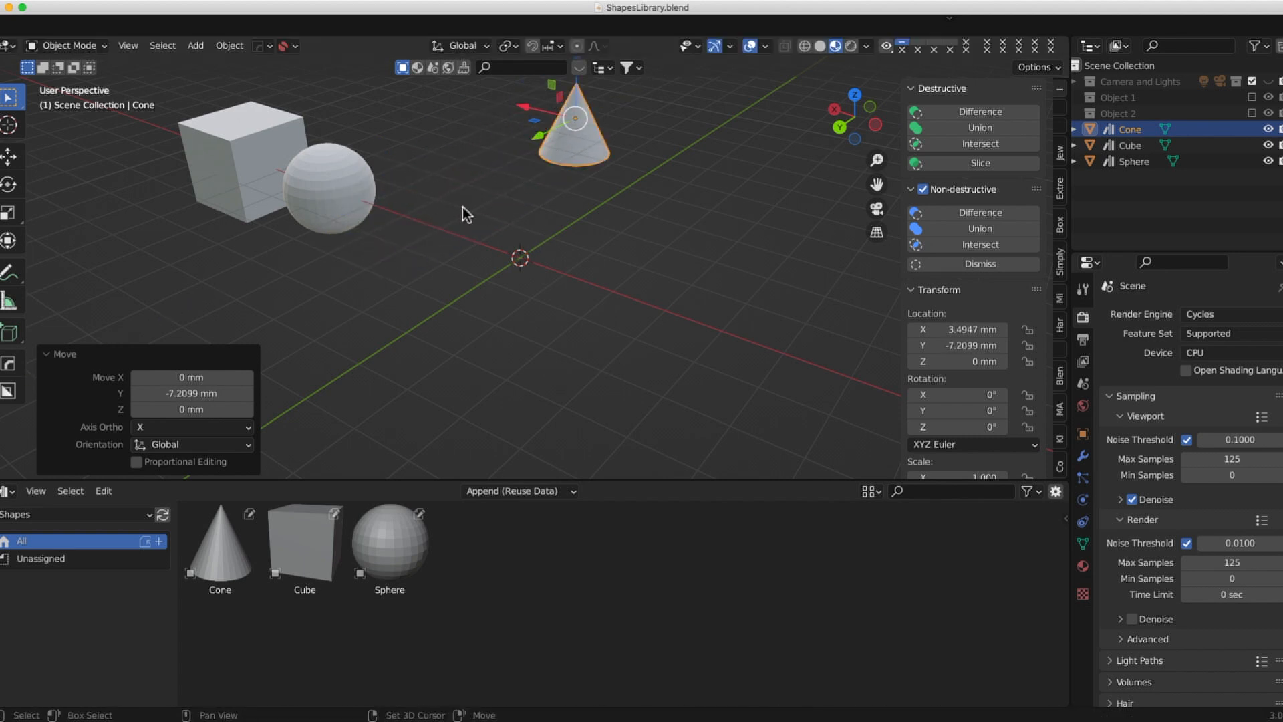
Add a torus mesh at the world origin and rename it donut.
{"action": "key", "text": "shift+a"}
{"action": "mouse_move", "coordinate": [463, 207]}
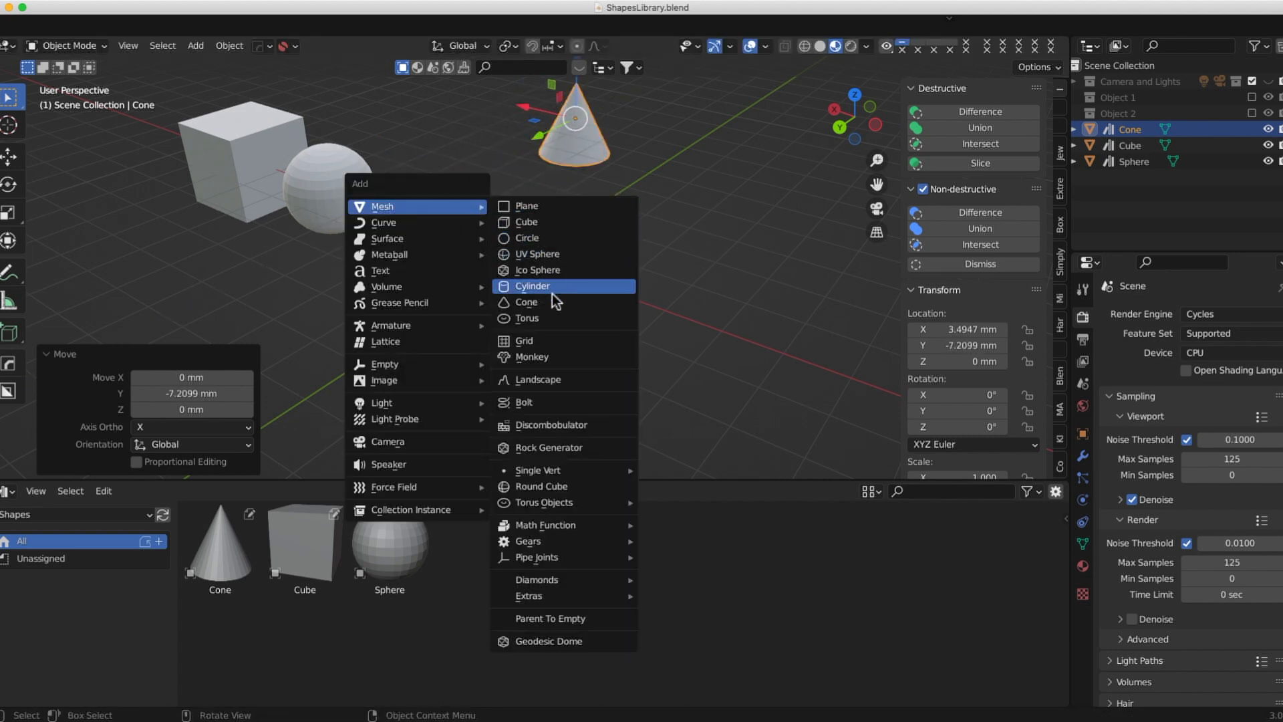
{"action": "left_click", "coordinate": [528, 318]}
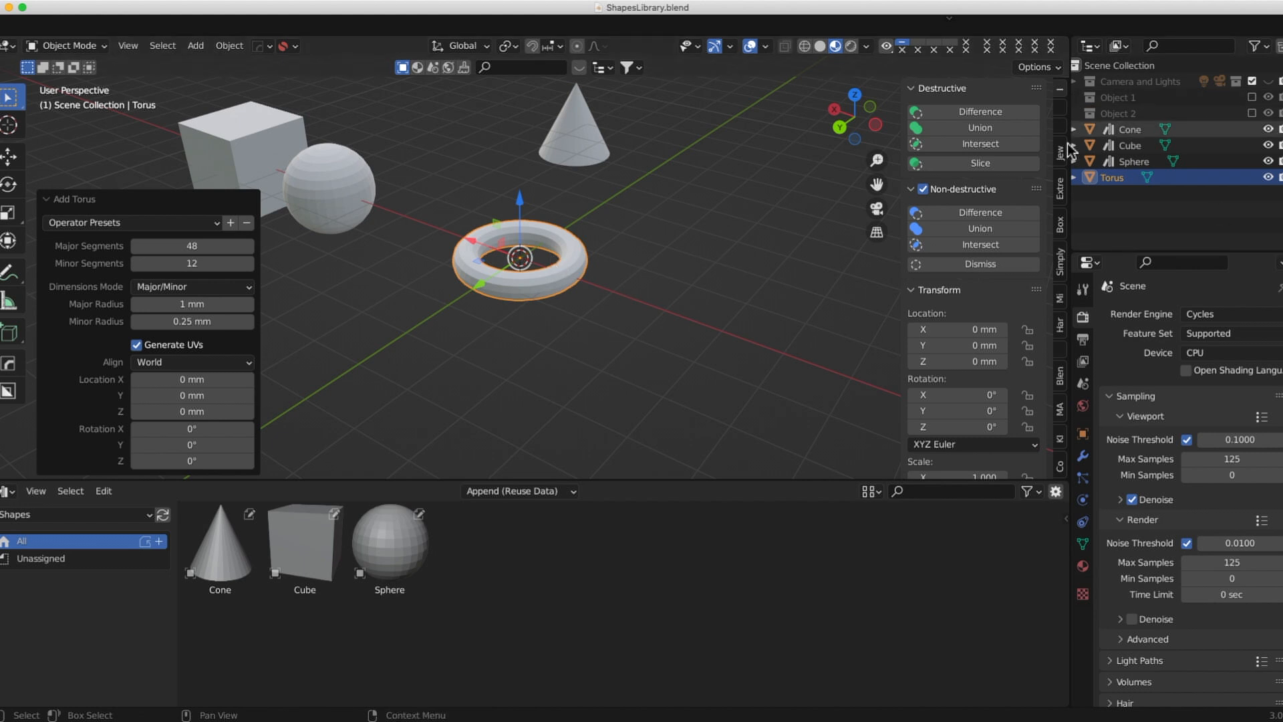
{"action": "double_click", "coordinate": [1115, 179]}
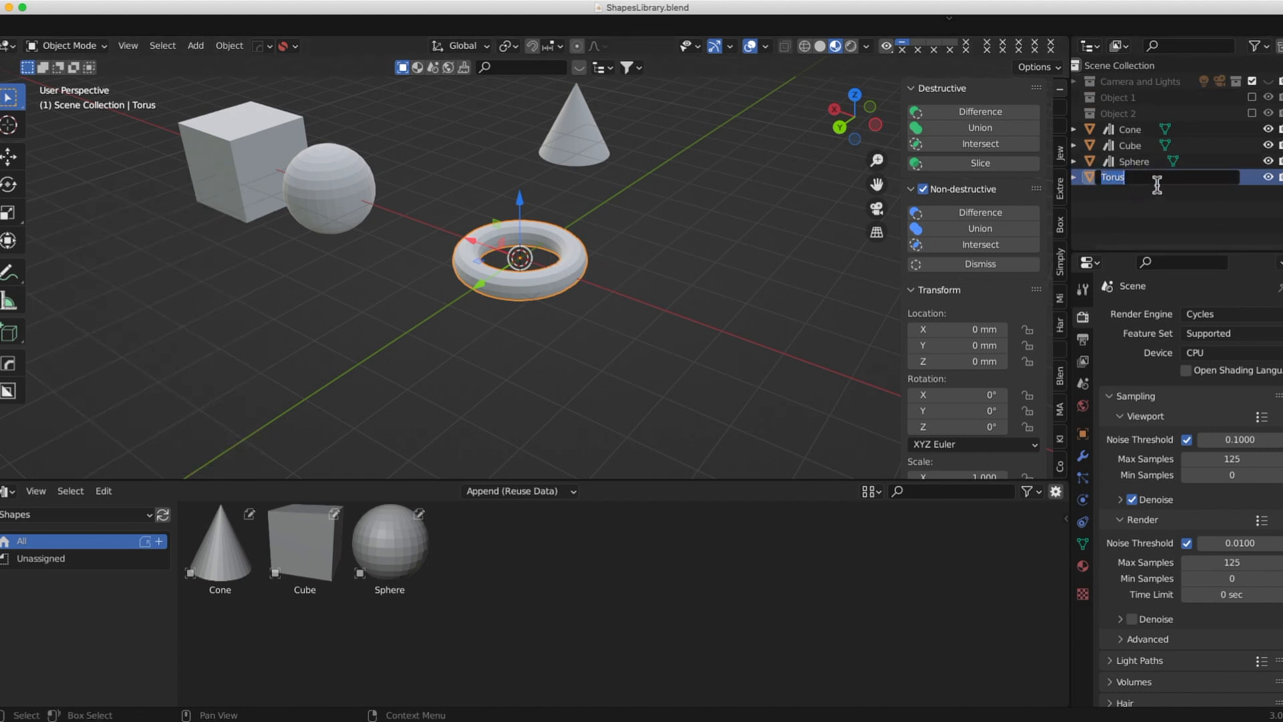
{"action": "type", "text": "donut"}
{"action": "key", "text": "Return"}
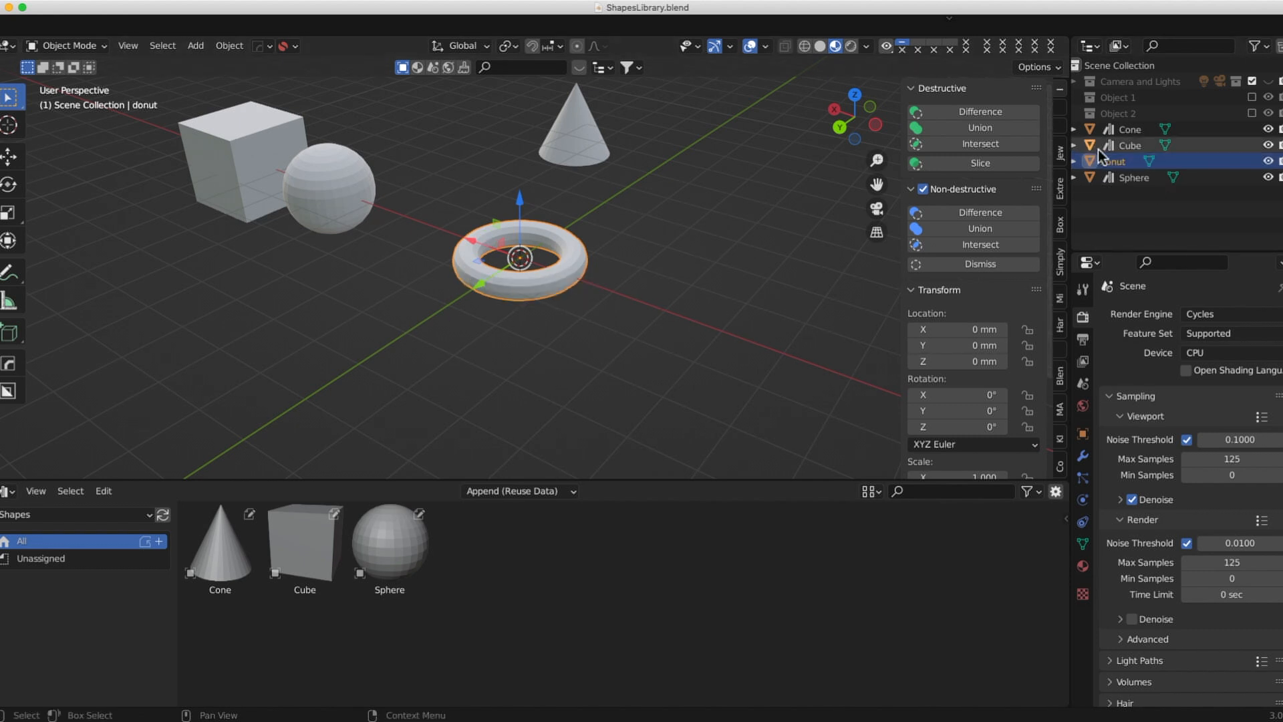
Mark the donut object as an asset in the Shapes library.
{"action": "right_click", "coordinate": [1112, 165]}
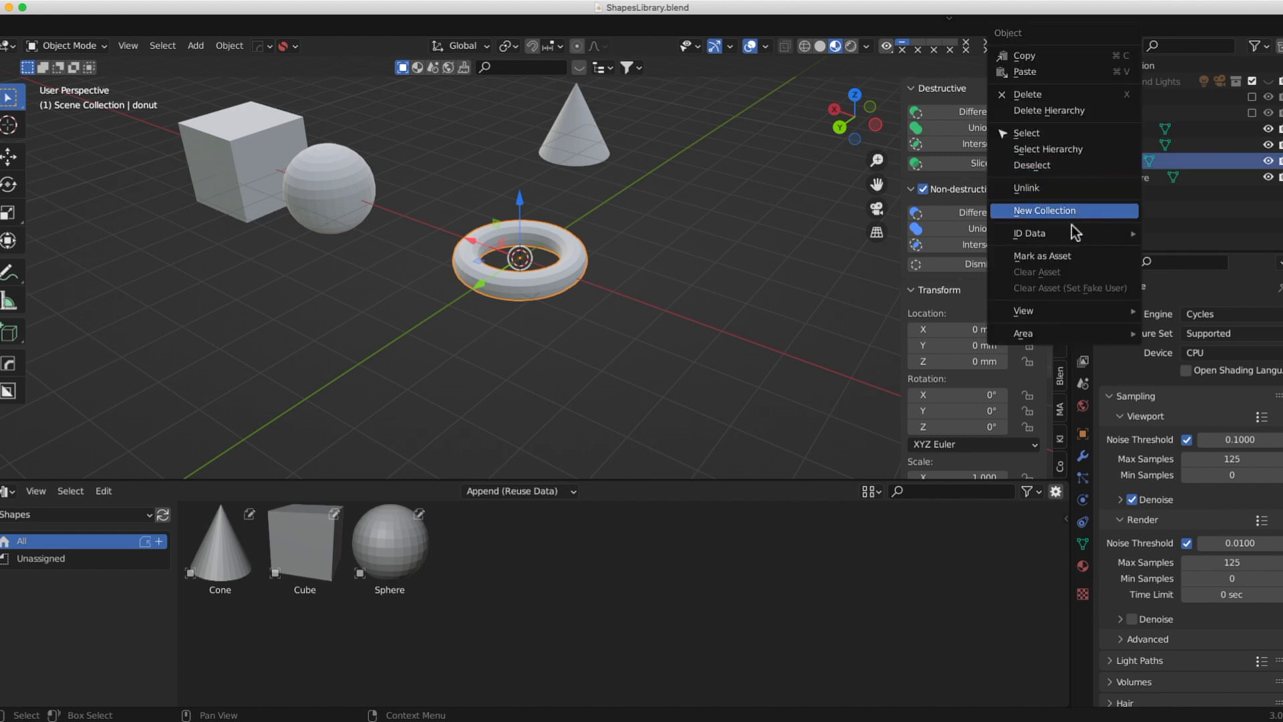
{"action": "left_click", "coordinate": [1060, 256]}
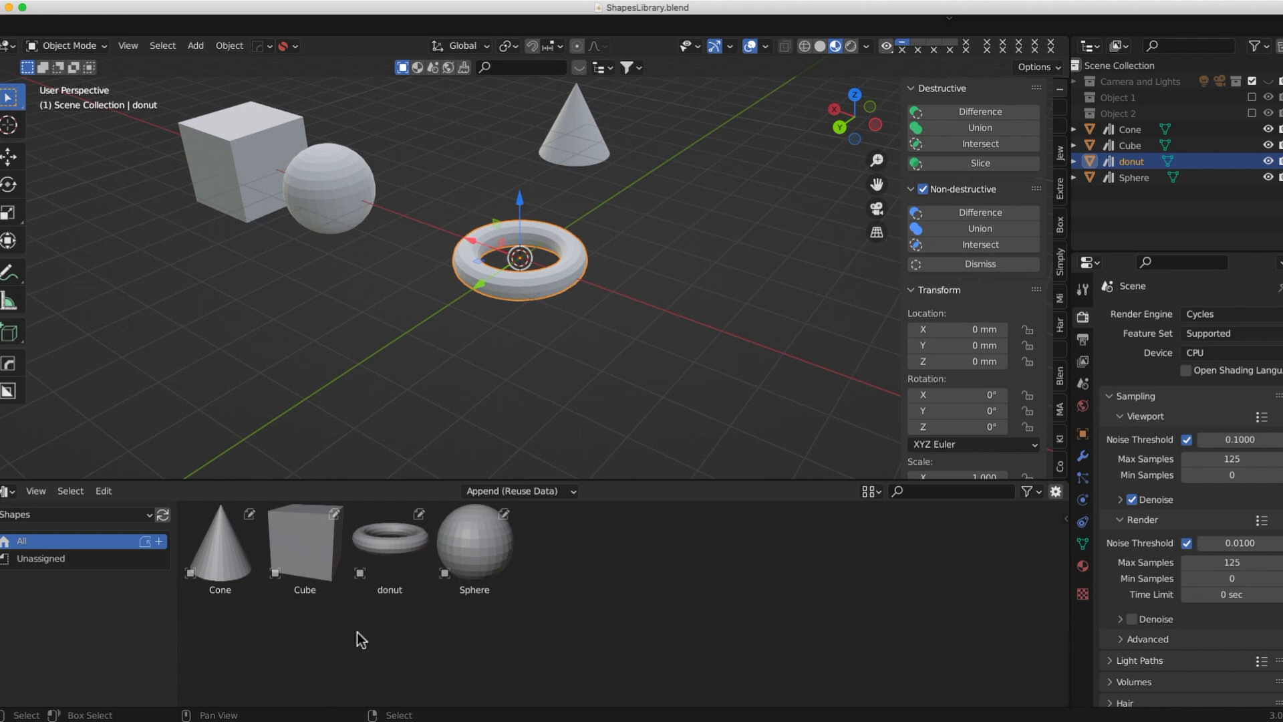
{"action": "left_click", "coordinate": [560, 577]}
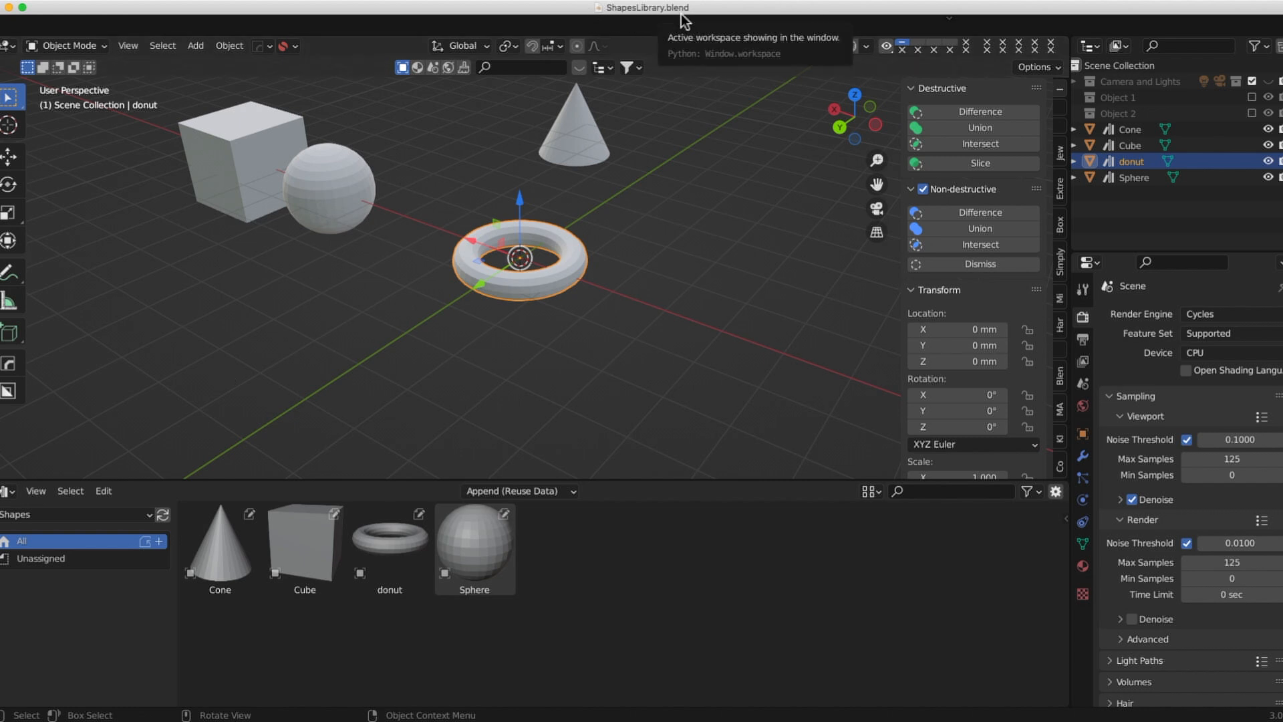
Move the donut about 3.23 mm along the X axis and about 4.6 mm along the Y axis.
{"action": "key", "text": "g"}
{"action": "key", "text": "x"}
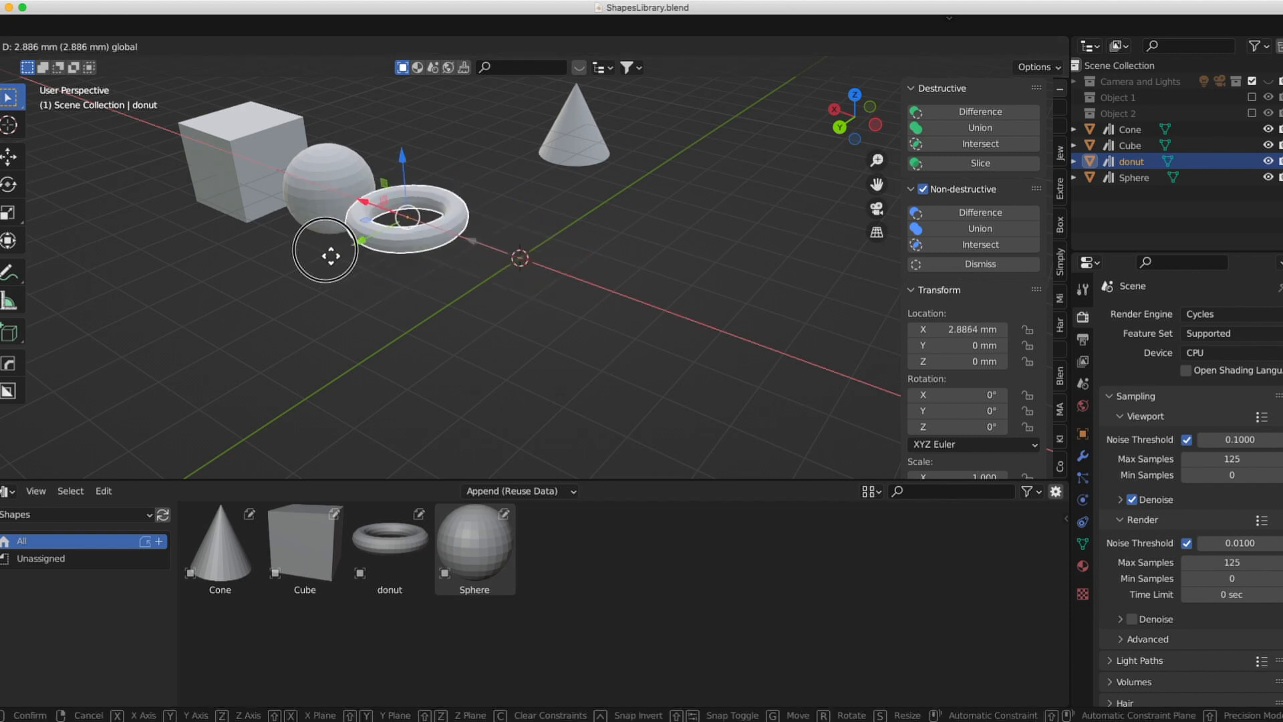
{"action": "left_click", "coordinate": [330, 257]}
{"action": "key", "text": "g"}
{"action": "key", "text": "y"}
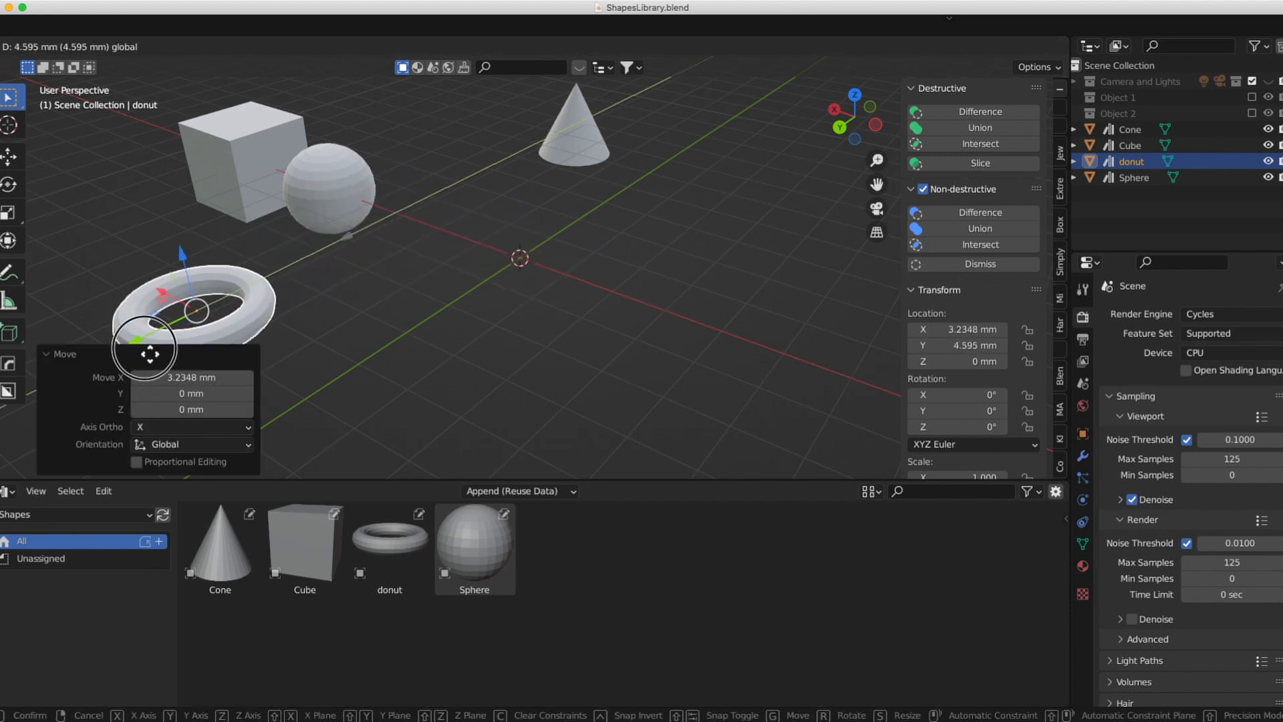
{"action": "left_click", "coordinate": [194, 358]}
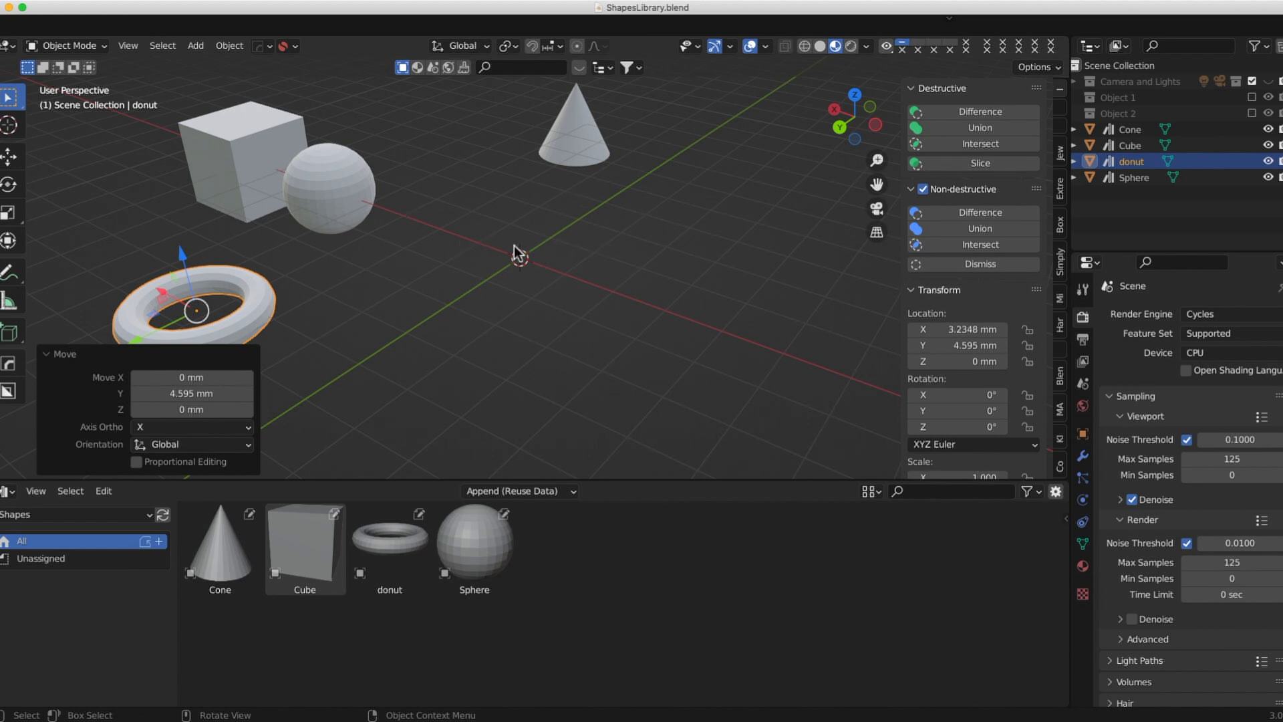
Add a second cube at the world origin and stretch it along Z by a factor of about 2.845.
{"action": "key", "text": "shift+a"}
{"action": "mouse_move", "coordinate": [498, 227]}
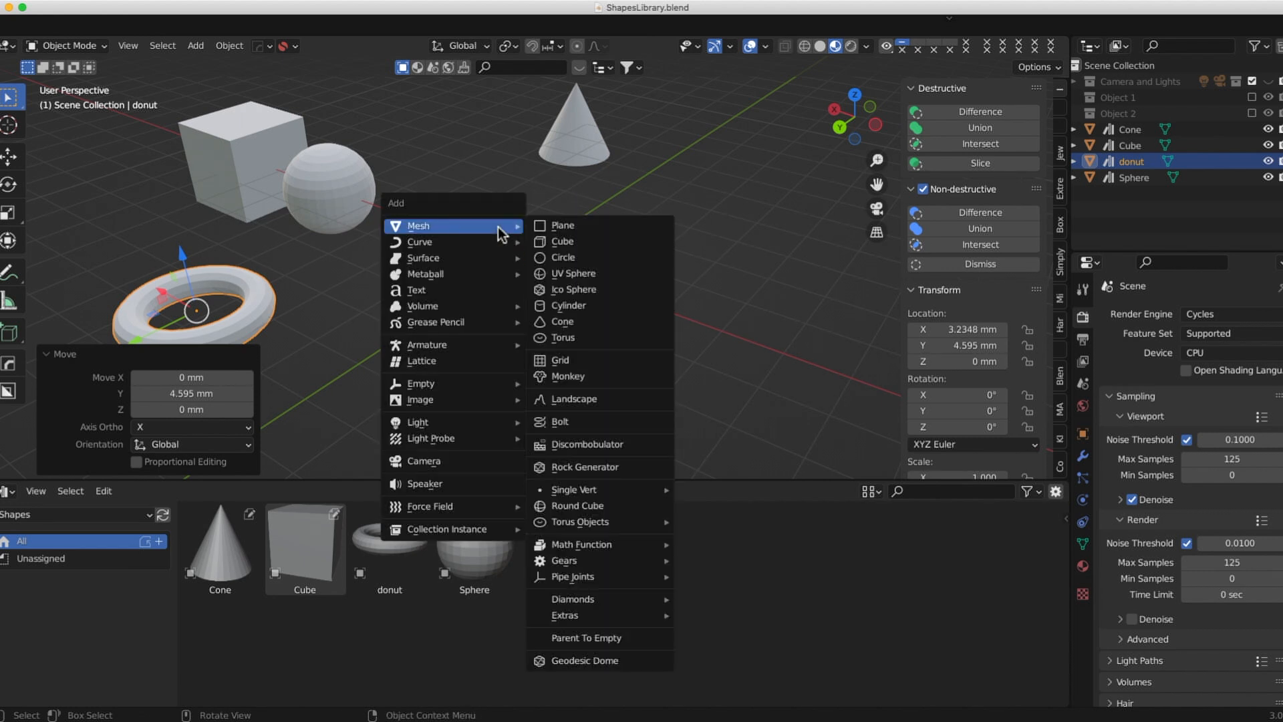
{"action": "left_click", "coordinate": [569, 243]}
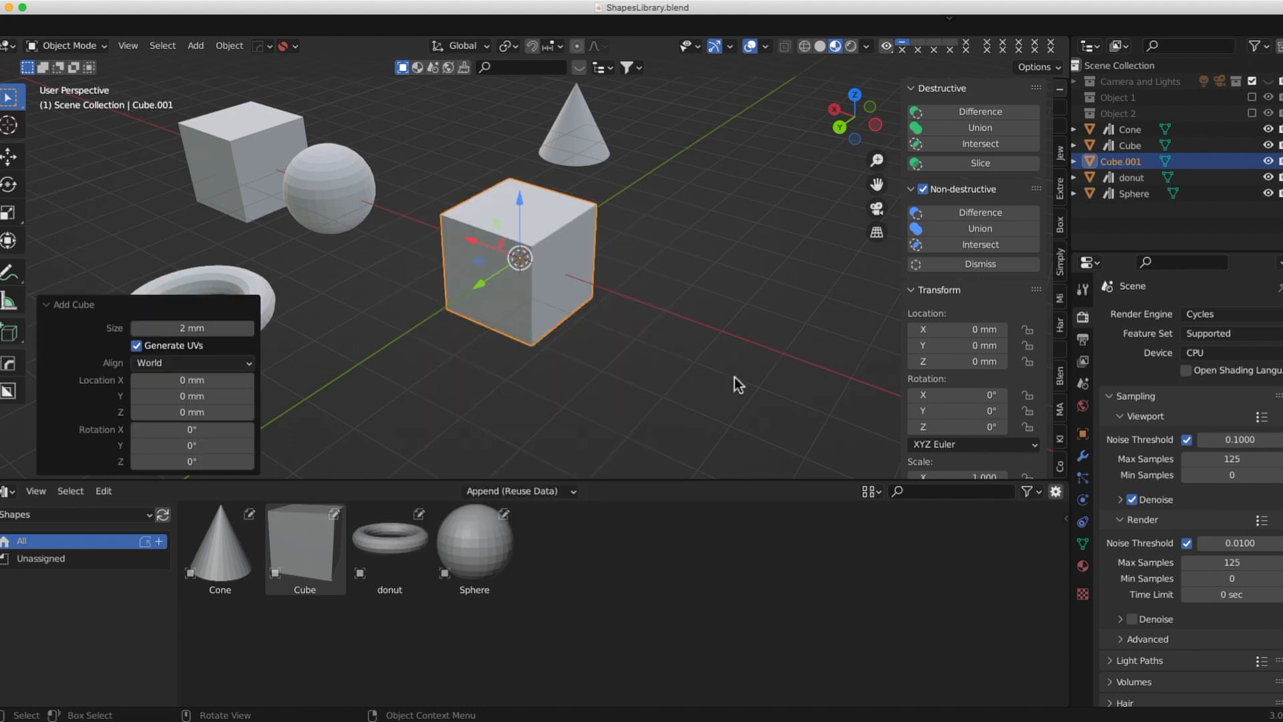
{"action": "key", "text": "s"}
{"action": "key", "text": "z"}
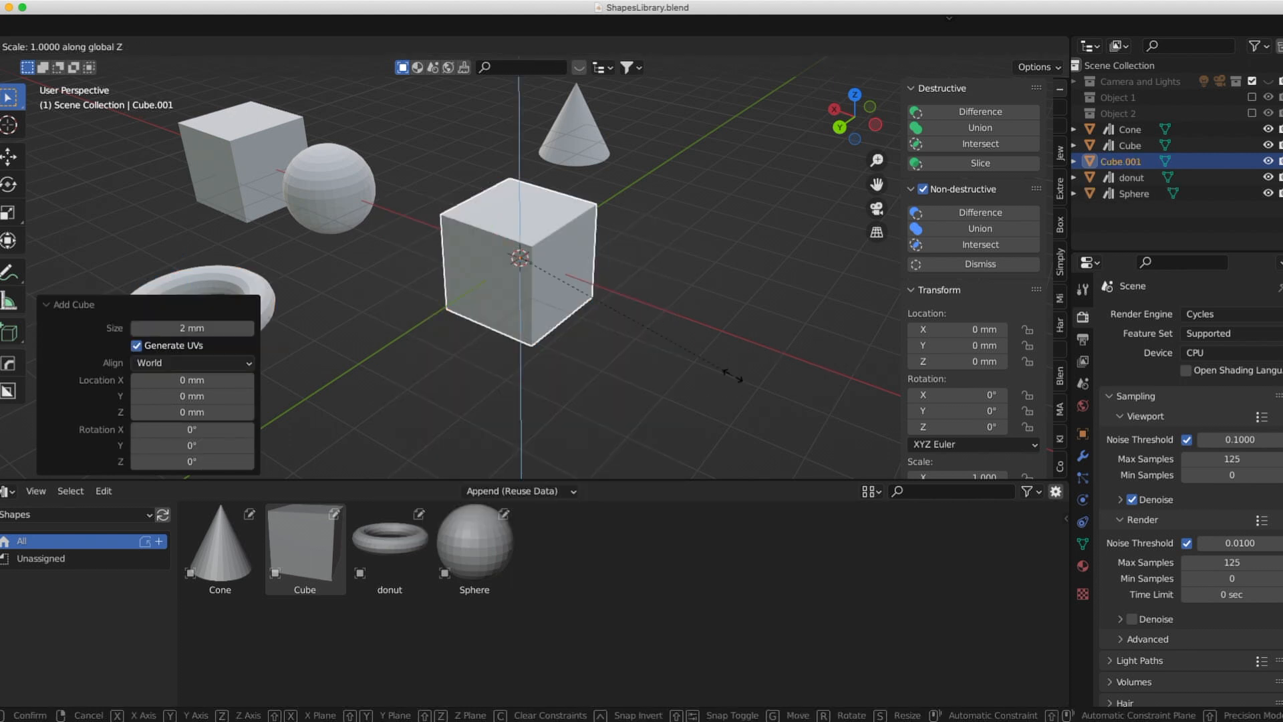
{"action": "left_click", "coordinate": [122, 378]}
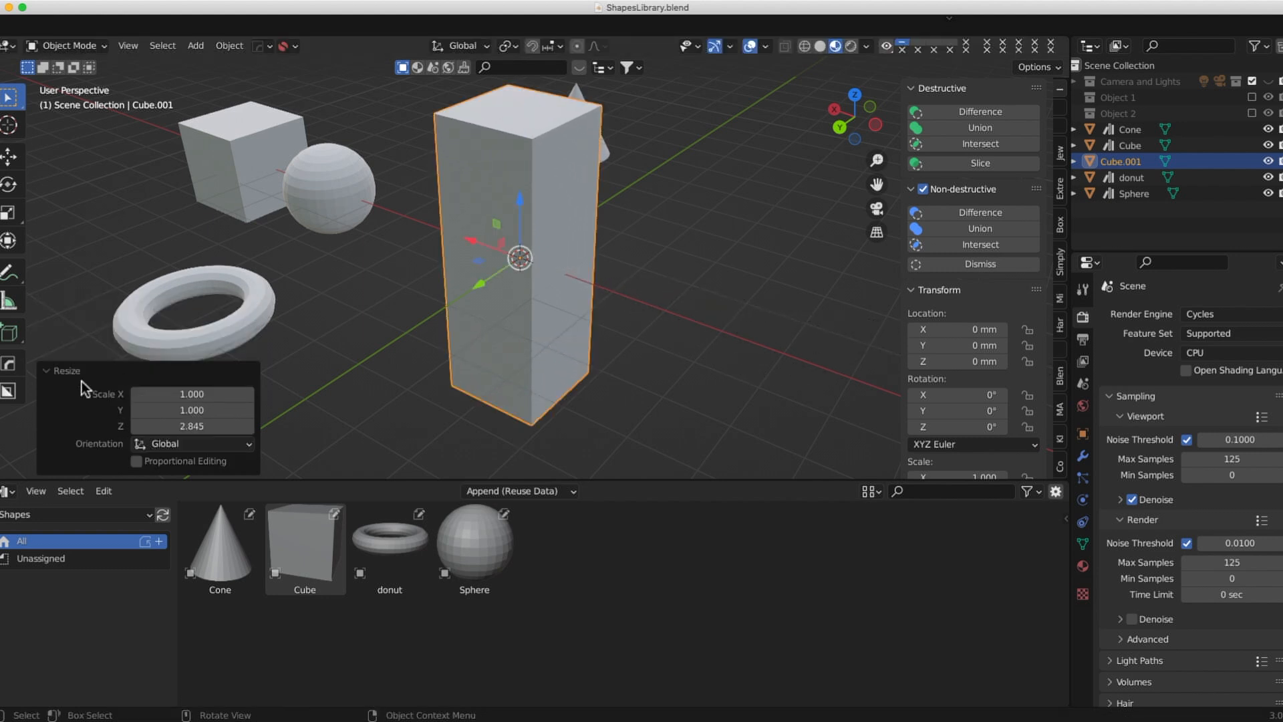
Rename the stretched cube as rectangle and mark it as an asset.
{"action": "double_click", "coordinate": [1143, 161]}
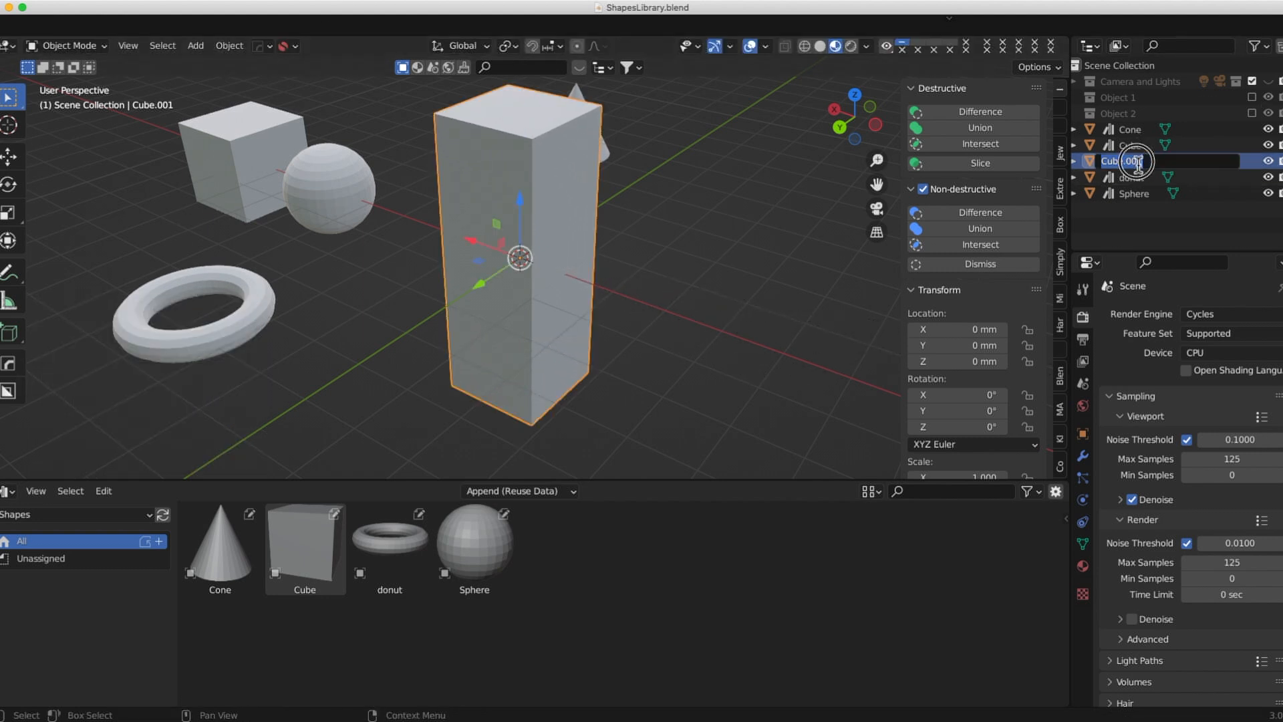
{"action": "type", "text": "recta"}
{"action": "type", "text": "ngle"}
{"action": "key", "text": "Return"}
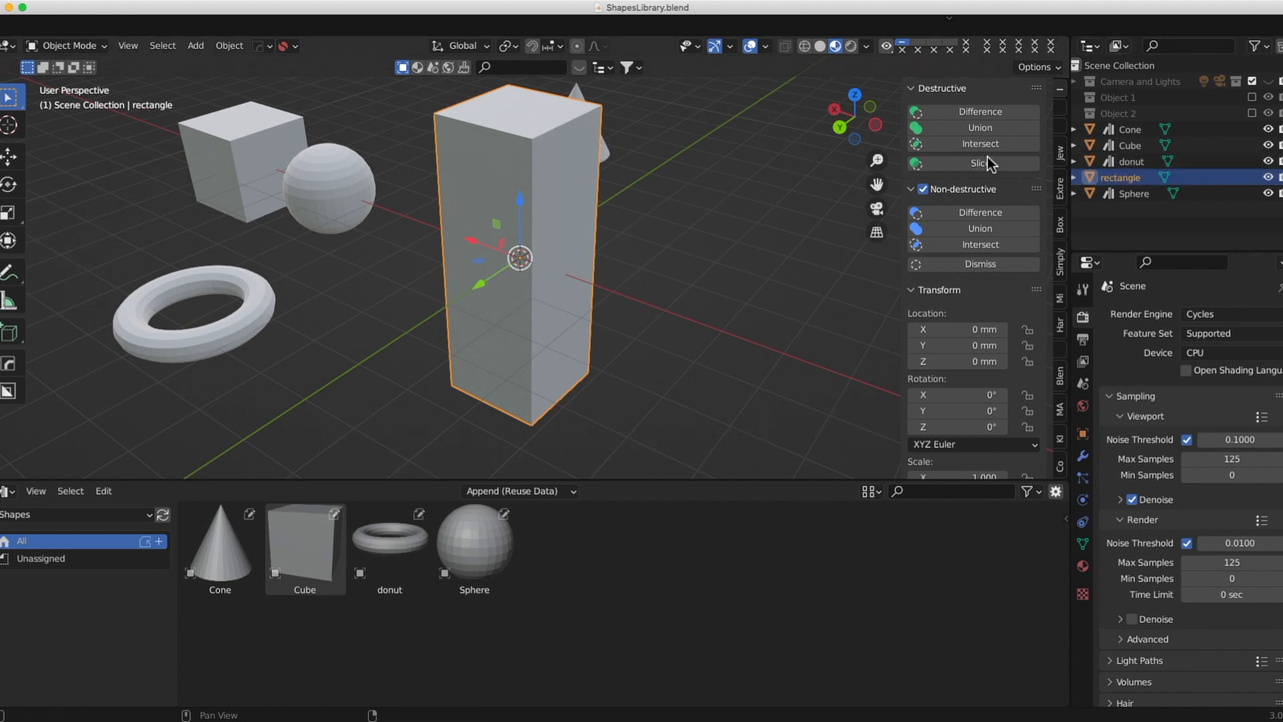
{"action": "right_click", "coordinate": [1117, 181]}
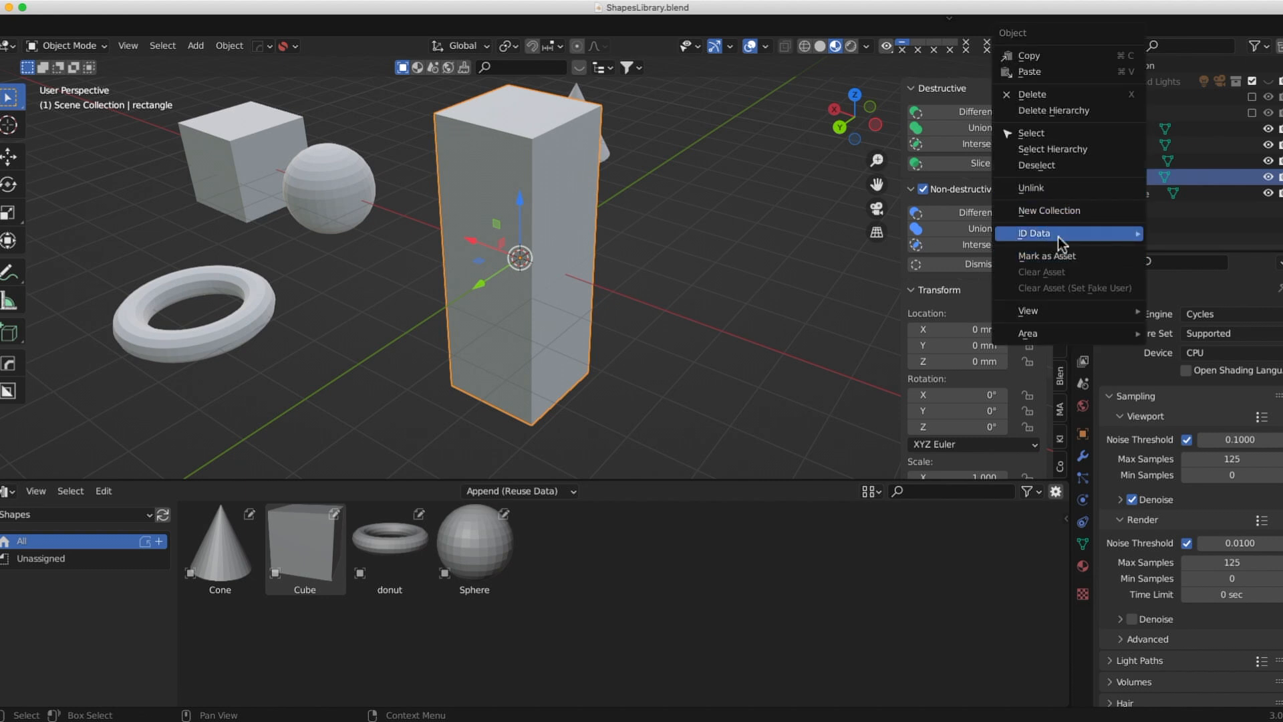
{"action": "left_click", "coordinate": [1054, 260]}
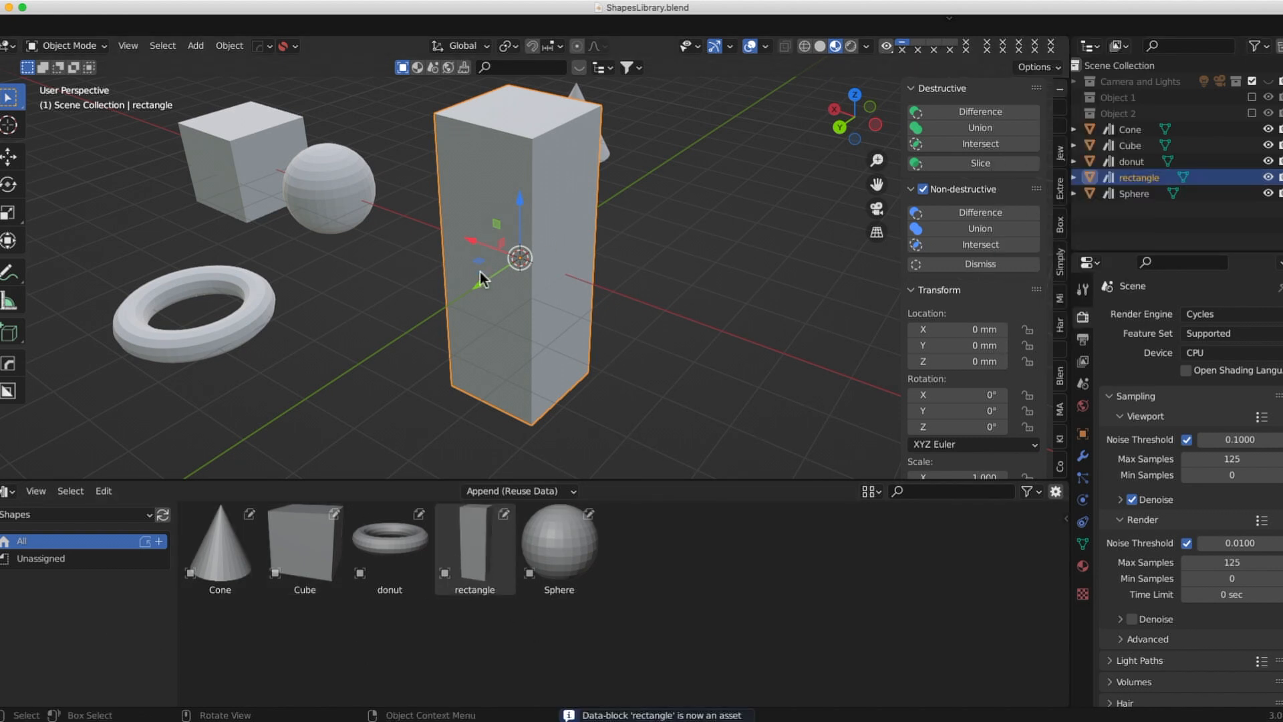
Move the rectangle about -9.67 mm along the Y axis, away from the world origin.
{"action": "left_click_drag", "start_coordinate": [479, 283], "coordinate": [735, 119]}
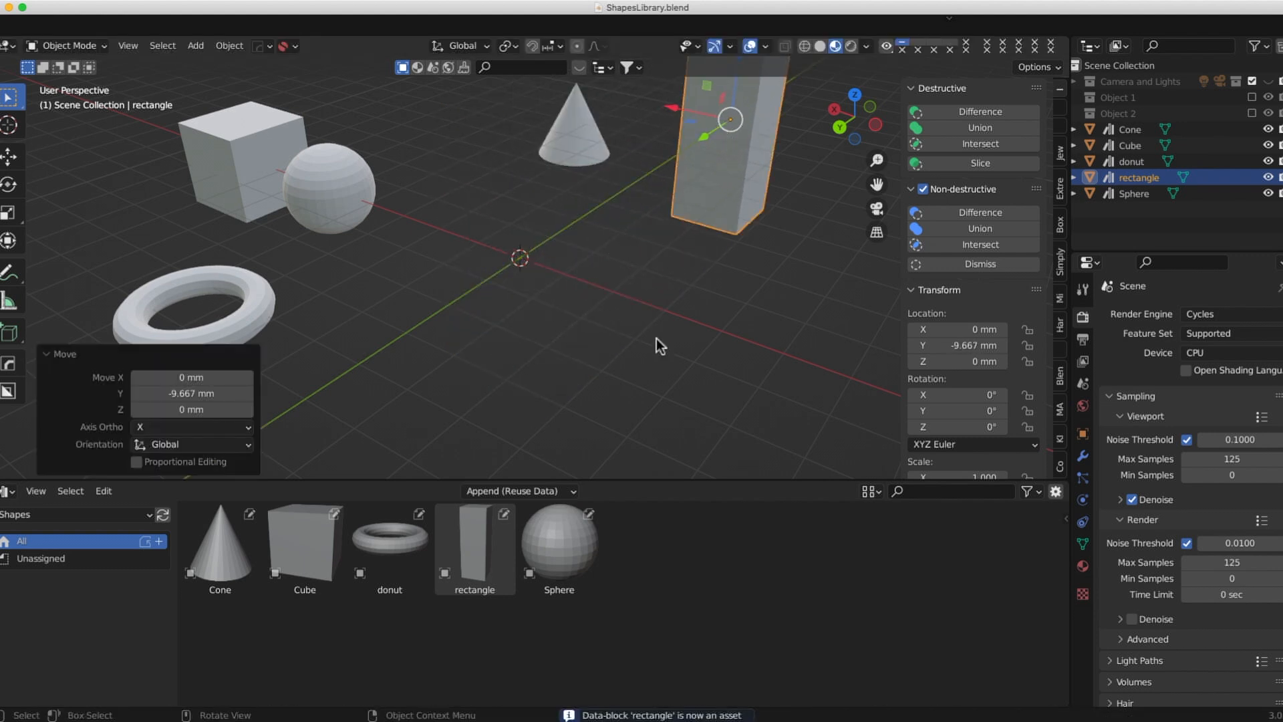
{"action": "scroll", "coordinate": [657, 338], "scroll_direction": "down", "scroll_amount": 4}
{"action": "scroll", "coordinate": [581, 327], "scroll_direction": "down", "scroll_amount": 2}
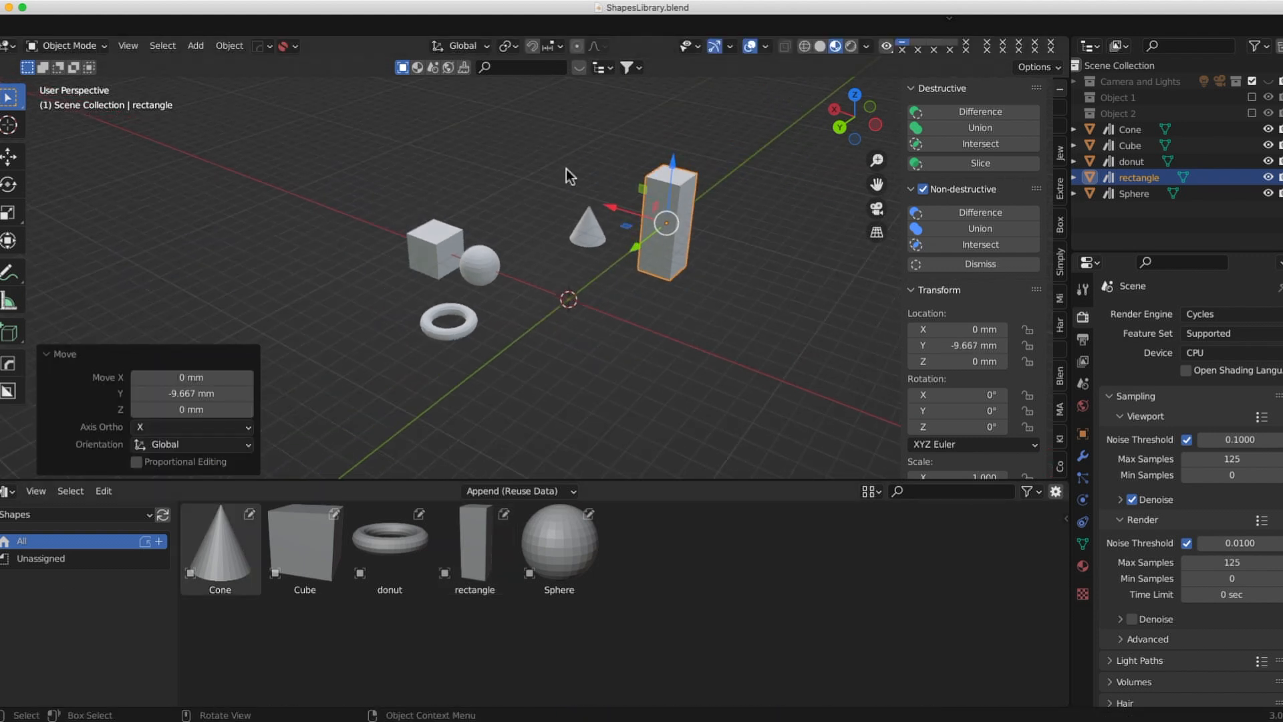
{"action": "scroll", "coordinate": [681, 242], "scroll_direction": "up", "scroll_amount": 3}
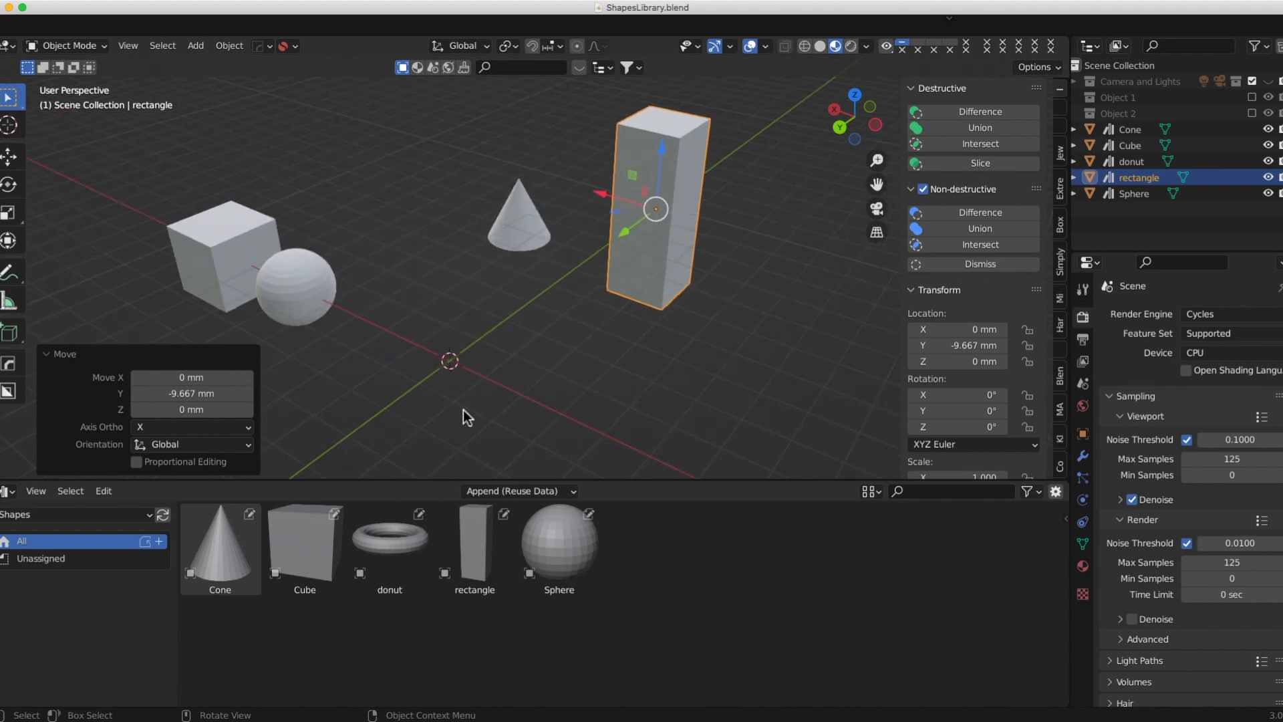
{"action": "scroll", "coordinate": [488, 406], "scroll_direction": "down", "scroll_amount": 1}
{"action": "scroll", "coordinate": [586, 165], "scroll_direction": "down", "scroll_amount": 2}
{"action": "scroll", "coordinate": [441, 361], "scroll_direction": "up", "scroll_amount": 3}
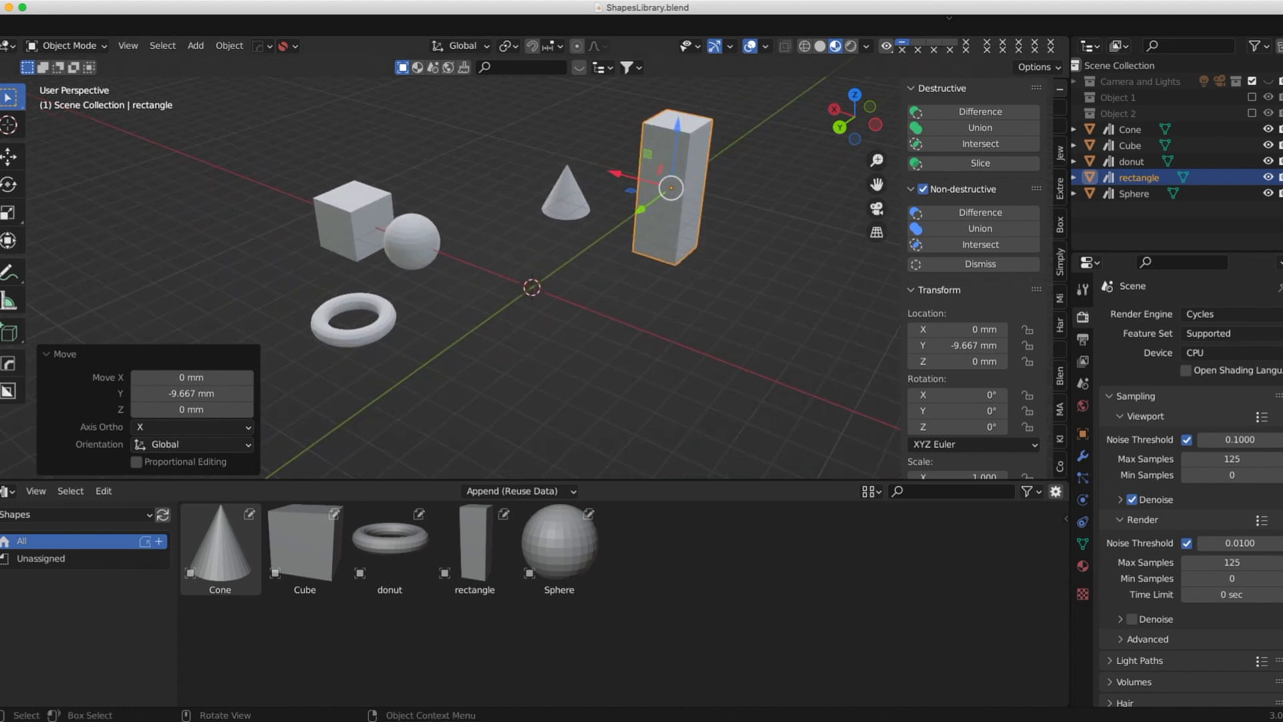
Hide all five shapes in the viewport, reveal them again and clear the selection.
{"action": "left_click_drag", "start_coordinate": [210, 135], "coordinate": [488, 351]}
{"action": "key", "text": "h"}
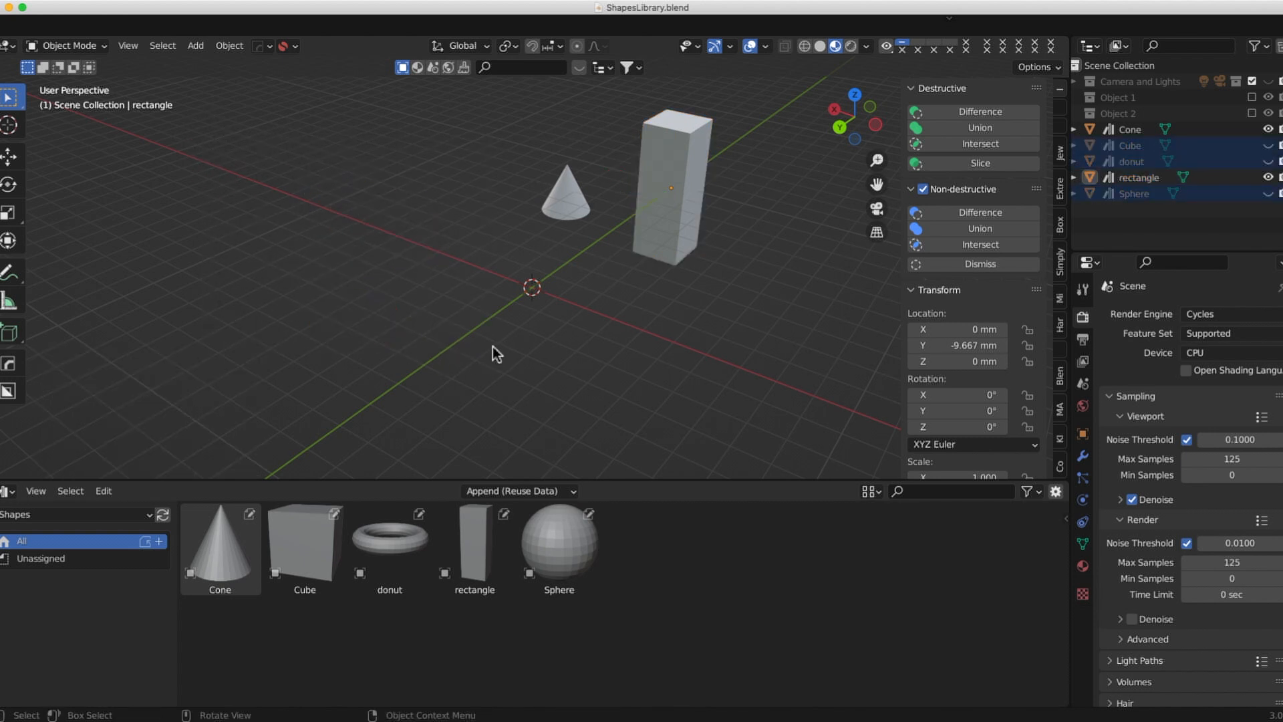
{"action": "left_click_drag", "start_coordinate": [501, 115], "coordinate": [825, 275]}
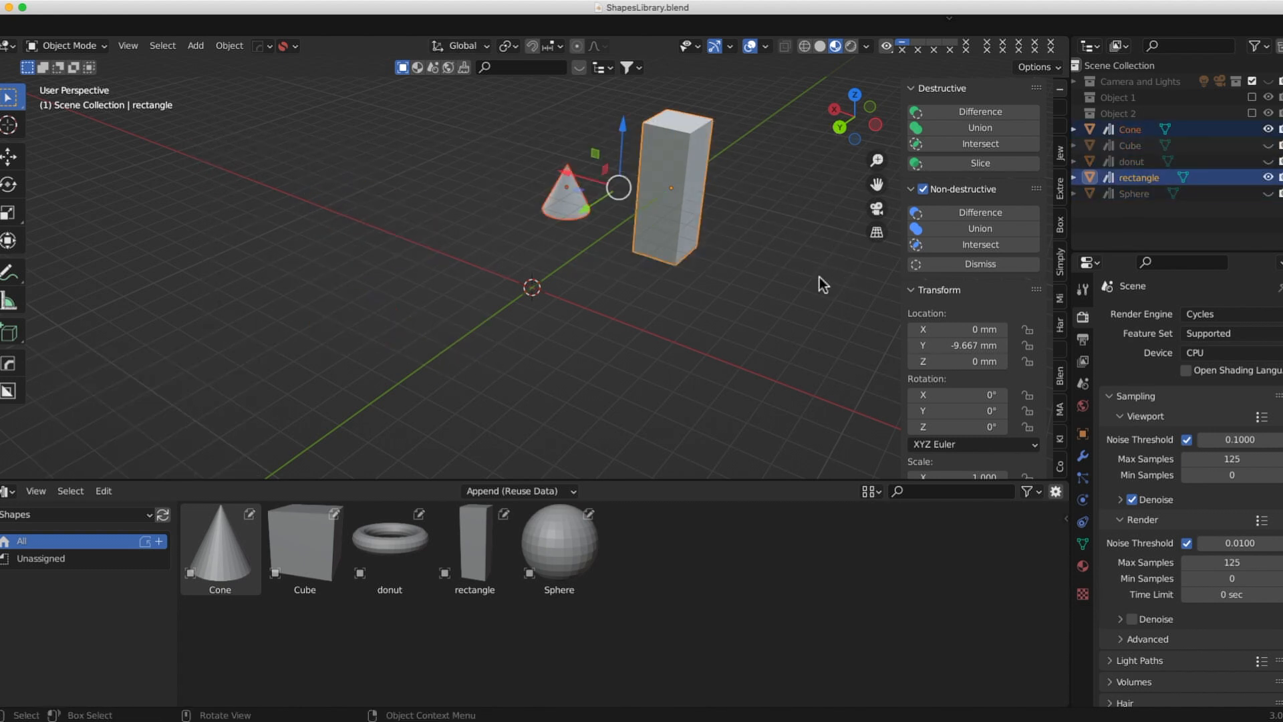
{"action": "key", "text": "h"}
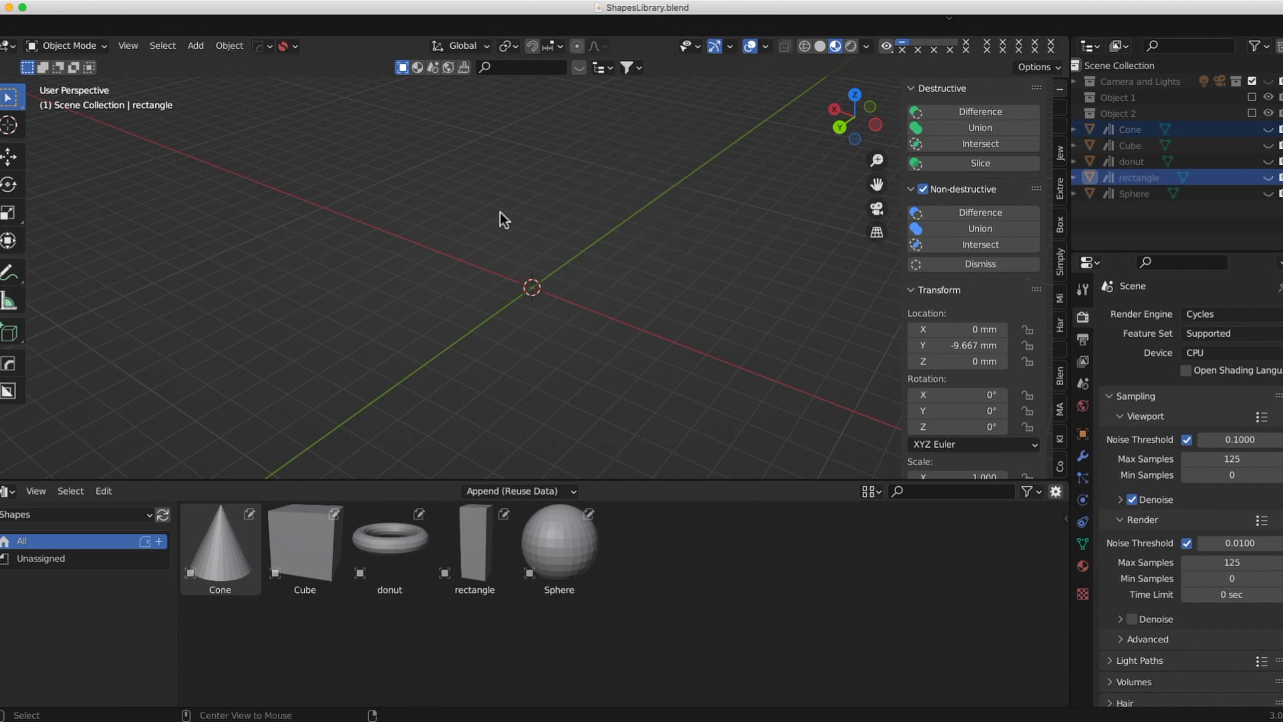
{"action": "key", "text": "alt+h"}
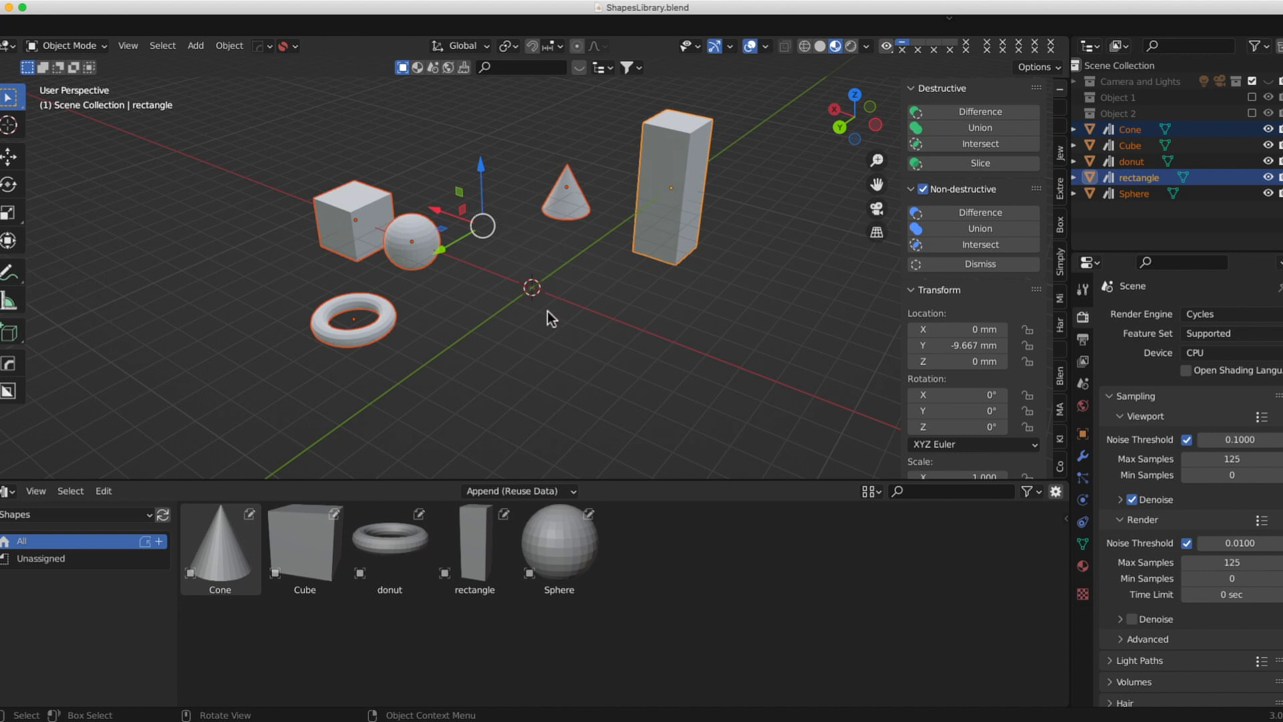
{"action": "left_click", "coordinate": [551, 338]}
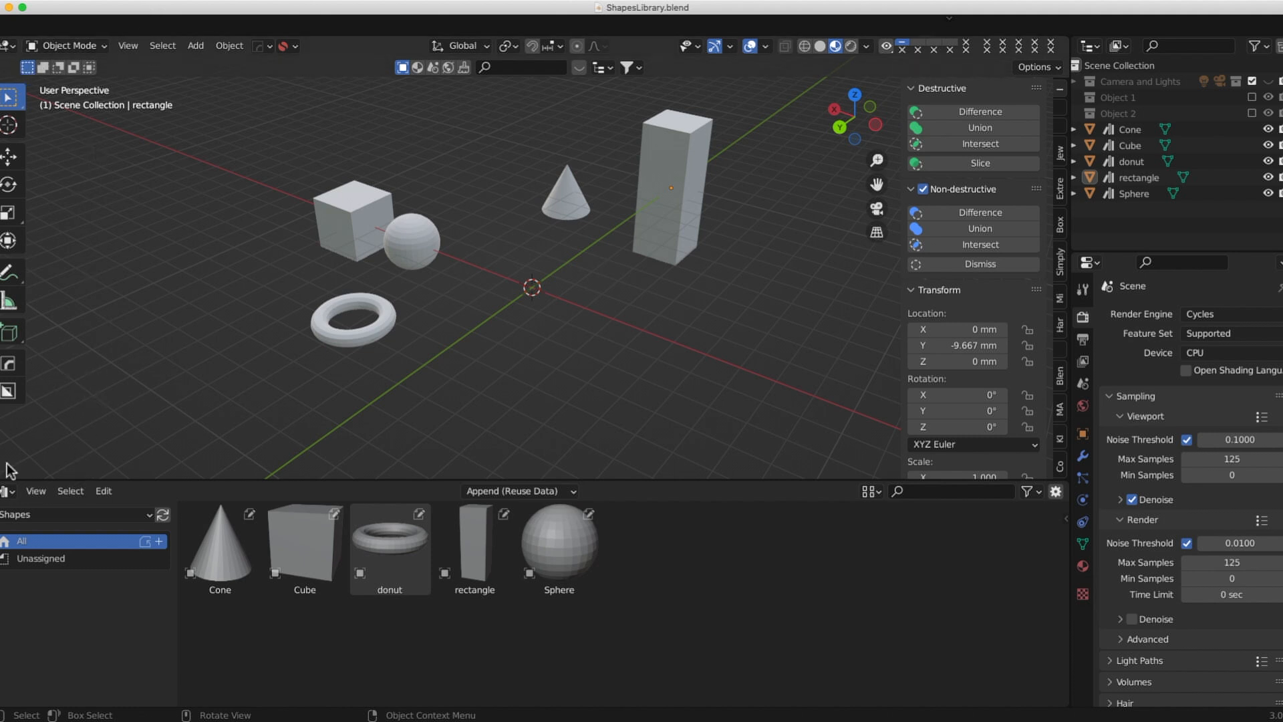
Make the Asset Browser area slightly shorter and save the ShapesLibrary.blend file.
{"action": "left_click_drag", "start_coordinate": [20, 483], "coordinate": [14, 508]}
{"action": "left_click", "coordinate": [26, 28]}
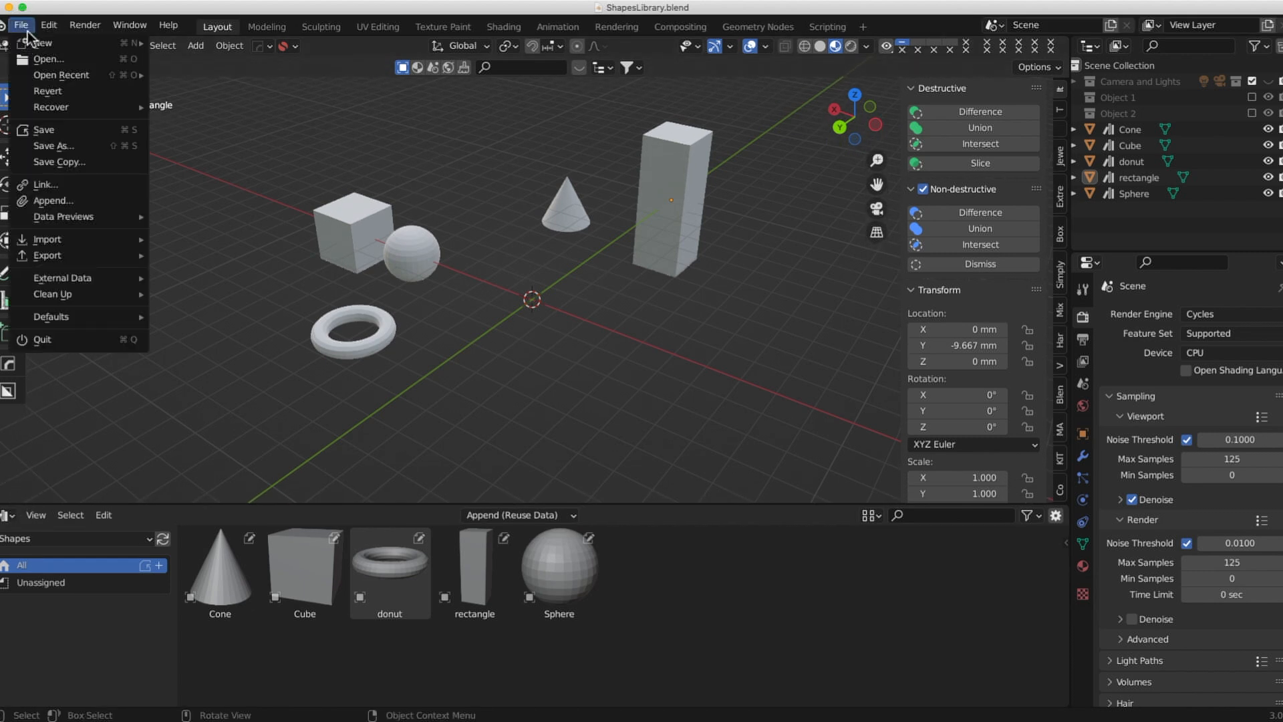
{"action": "left_click", "coordinate": [42, 130]}
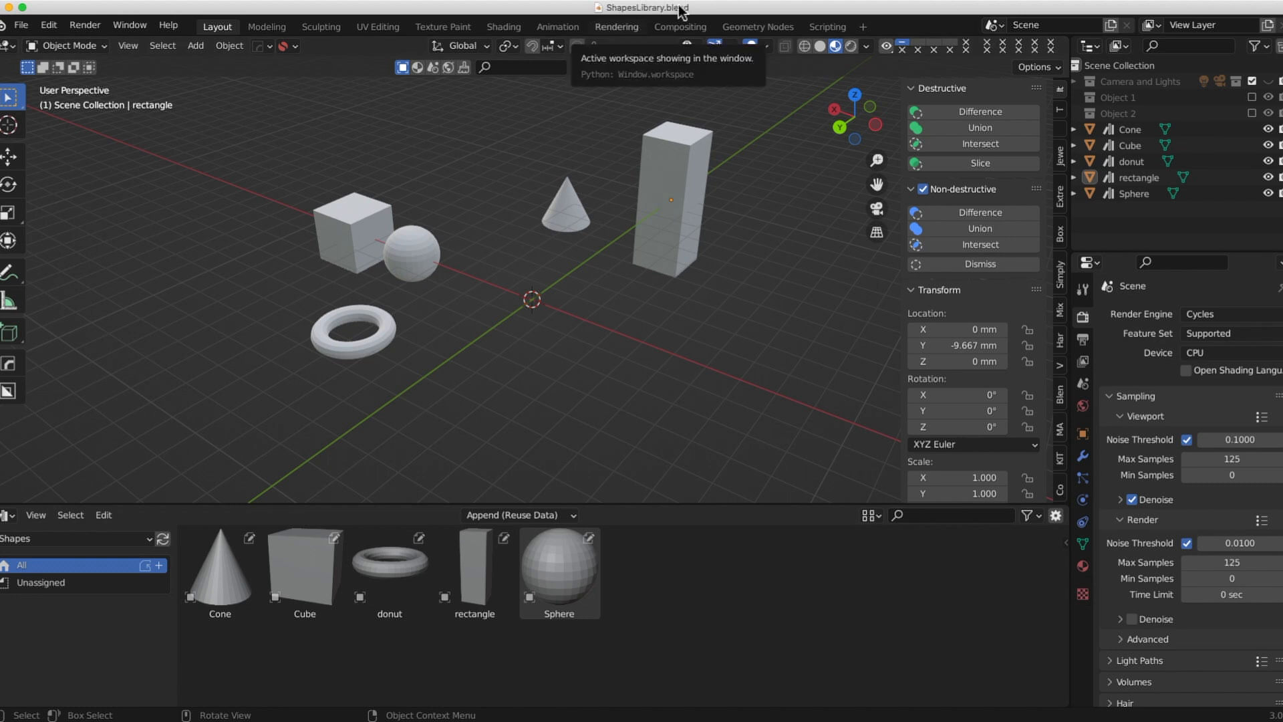
Create a top-level catalog named Cubes in the Shapes asset library.
{"action": "left_click", "coordinate": [50, 578]}
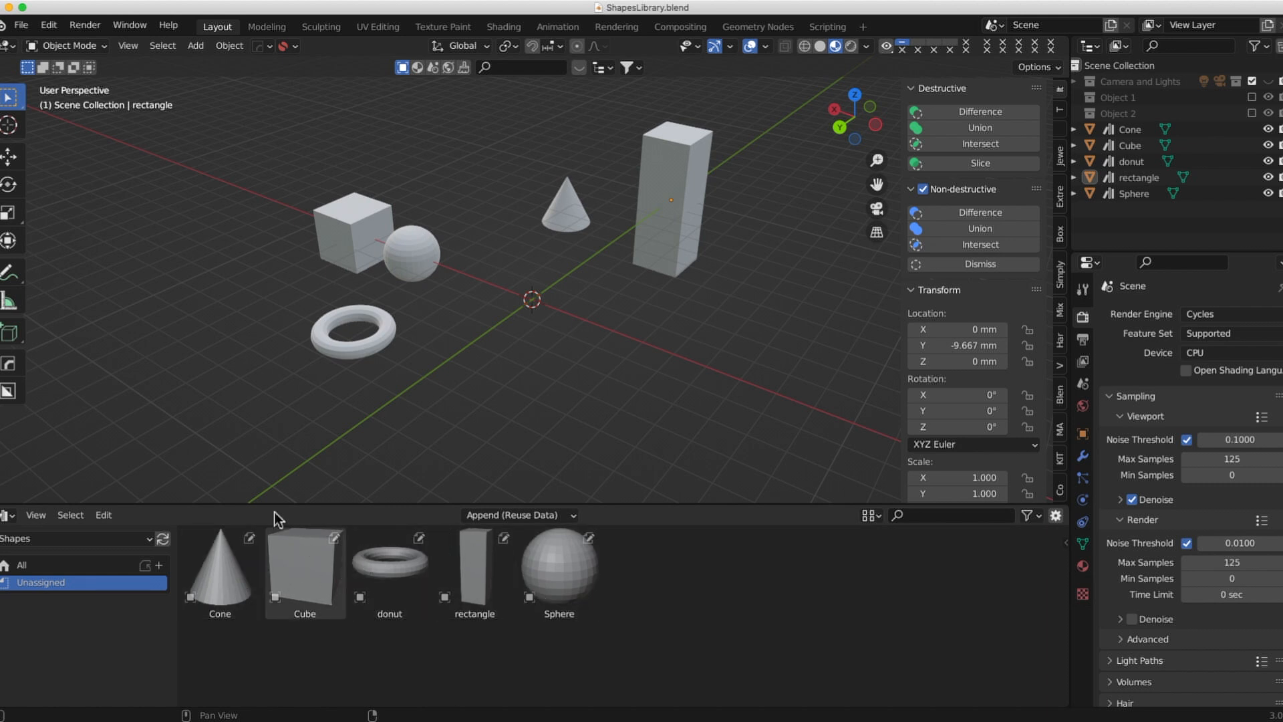
{"action": "left_click", "coordinate": [160, 566]}
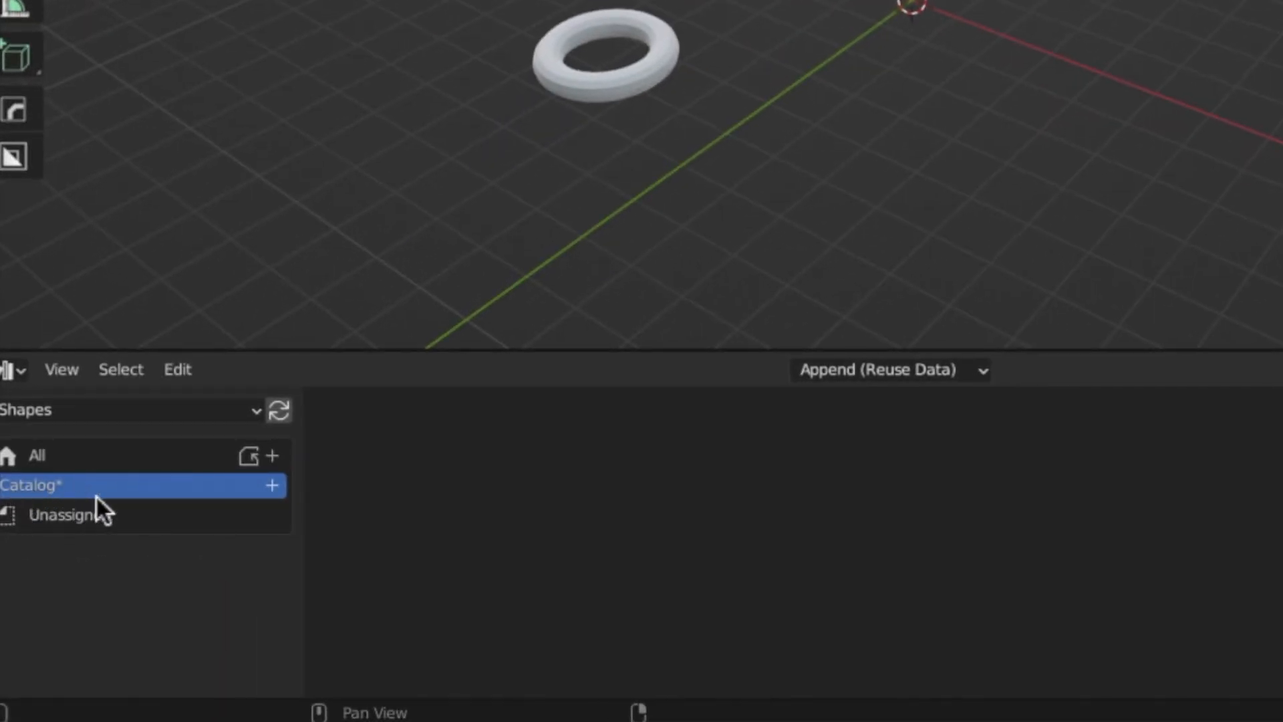
{"action": "double_click", "coordinate": [102, 476]}
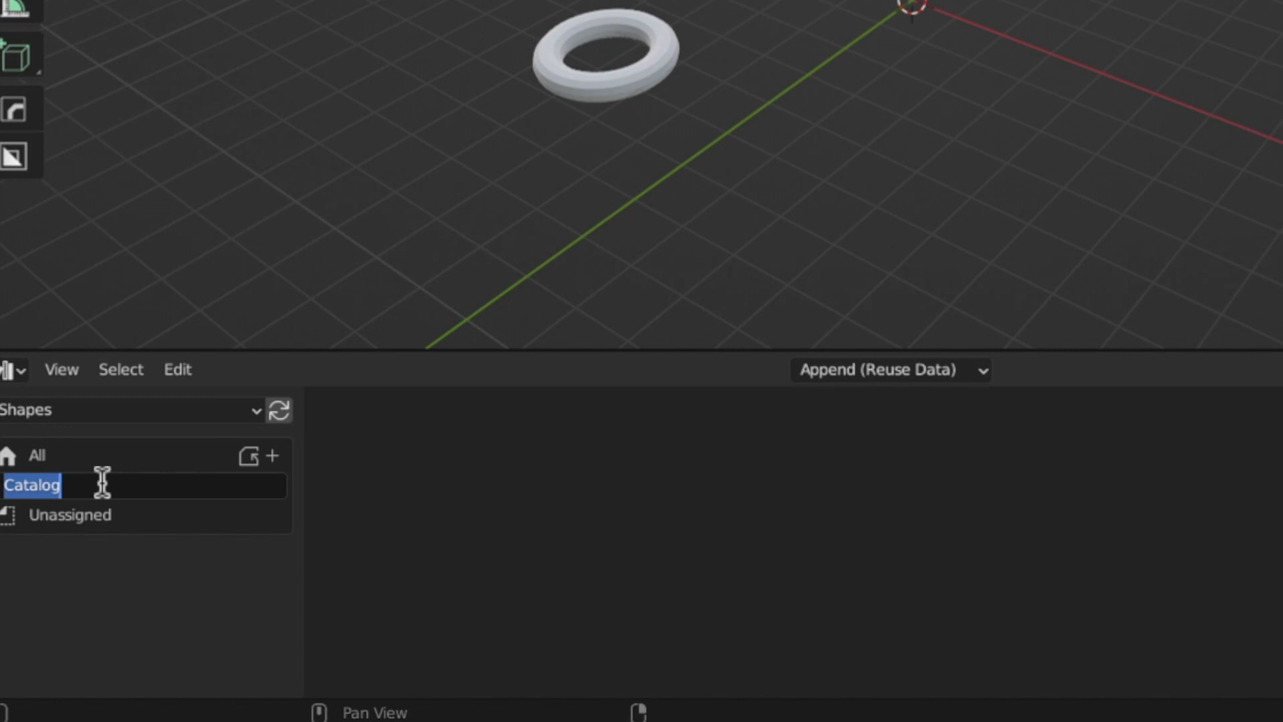
{"action": "type", "text": "Cubes"}
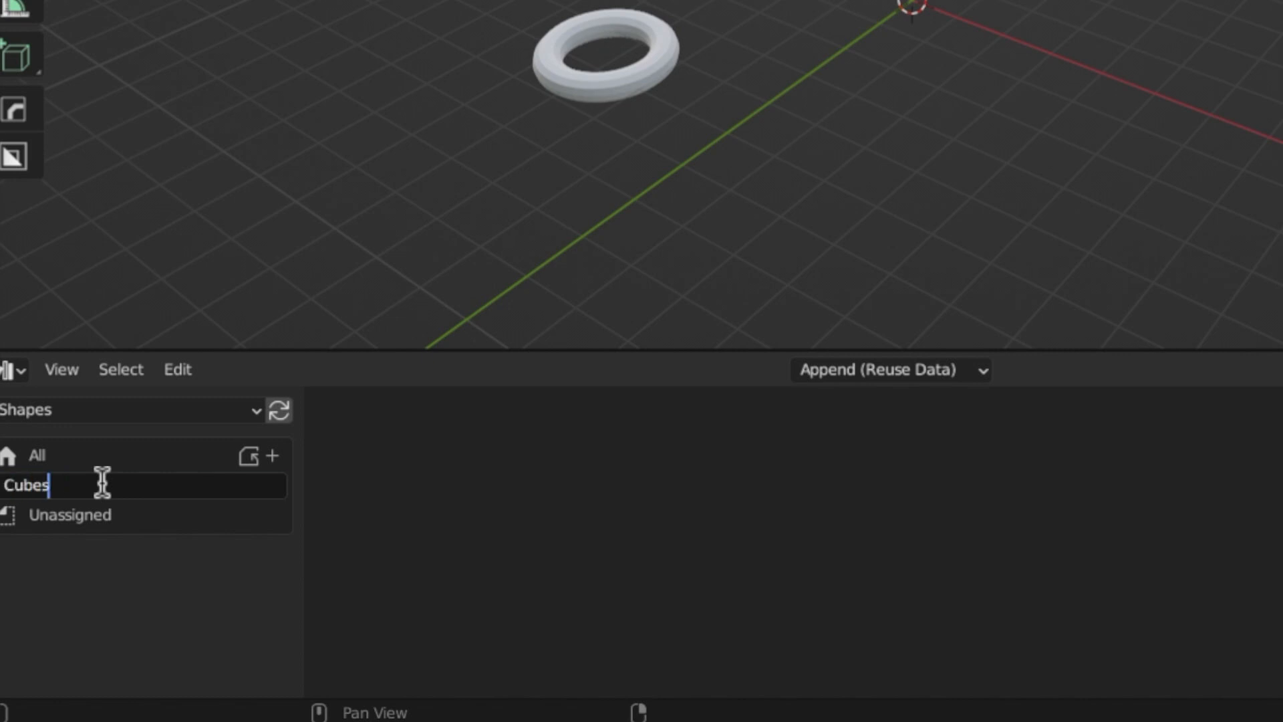
{"action": "key", "text": "Return"}
Add a second top-level catalog named Spheres to the Shapes asset library.
{"action": "left_click", "coordinate": [272, 455]}
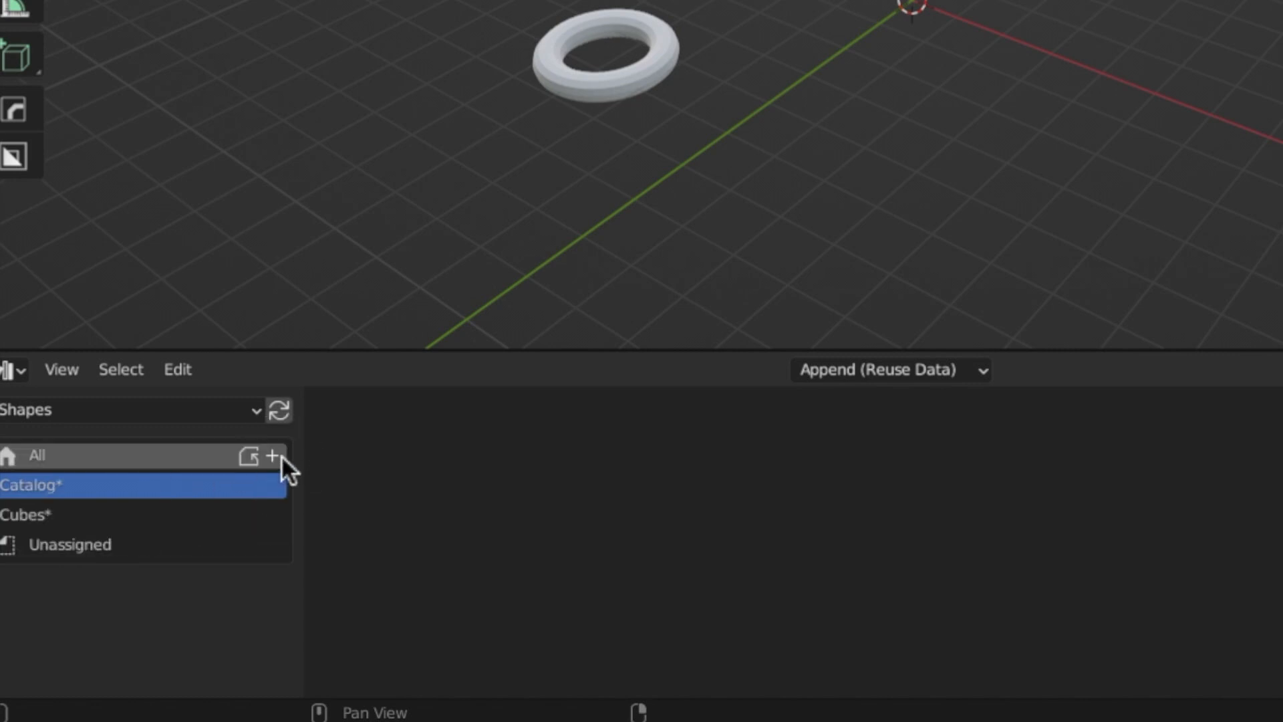
{"action": "double_click", "coordinate": [69, 486]}
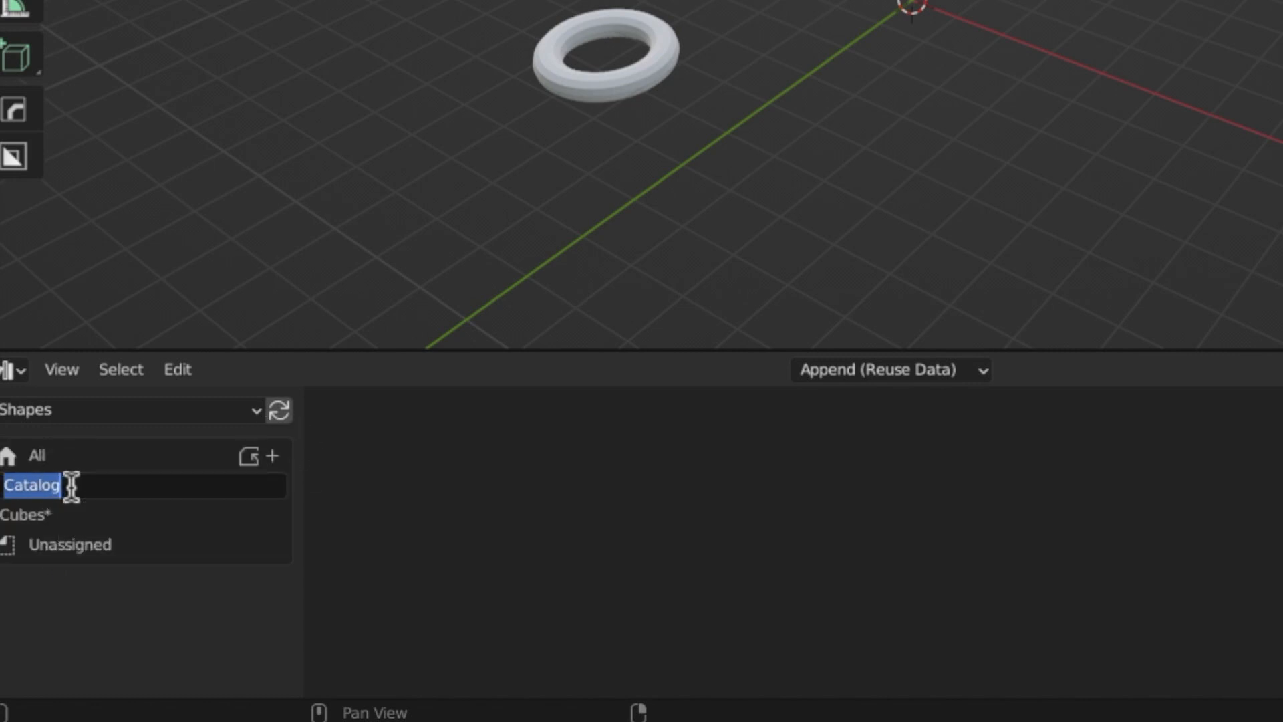
{"action": "type", "text": "Spheres"}
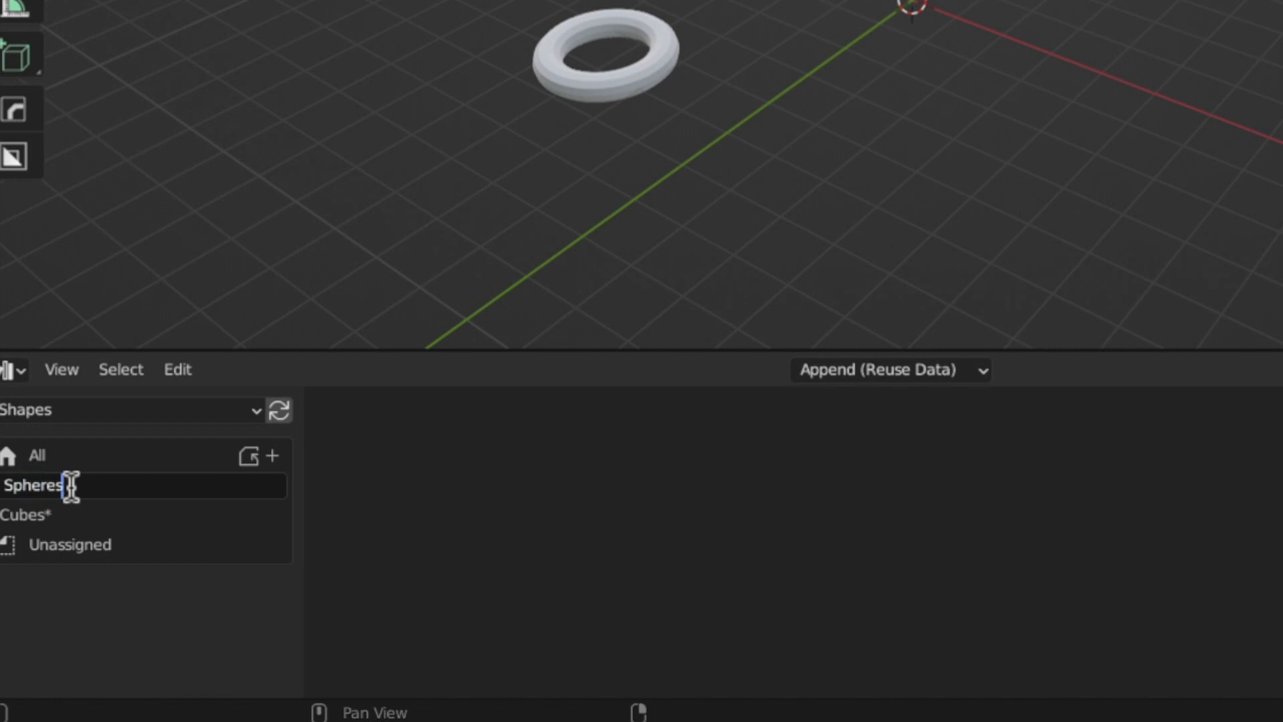
{"action": "key", "text": "Return"}
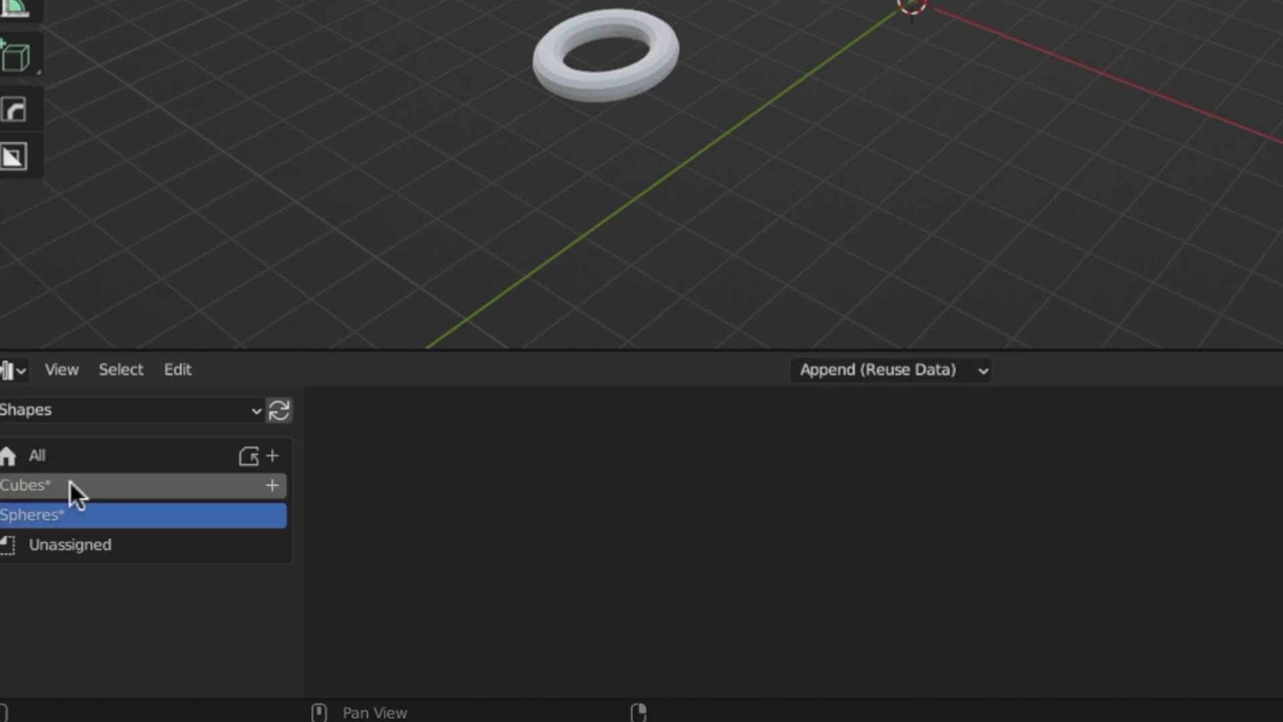
Add a third top-level catalog named cones to the Shapes asset library.
{"action": "left_click", "coordinate": [273, 458]}
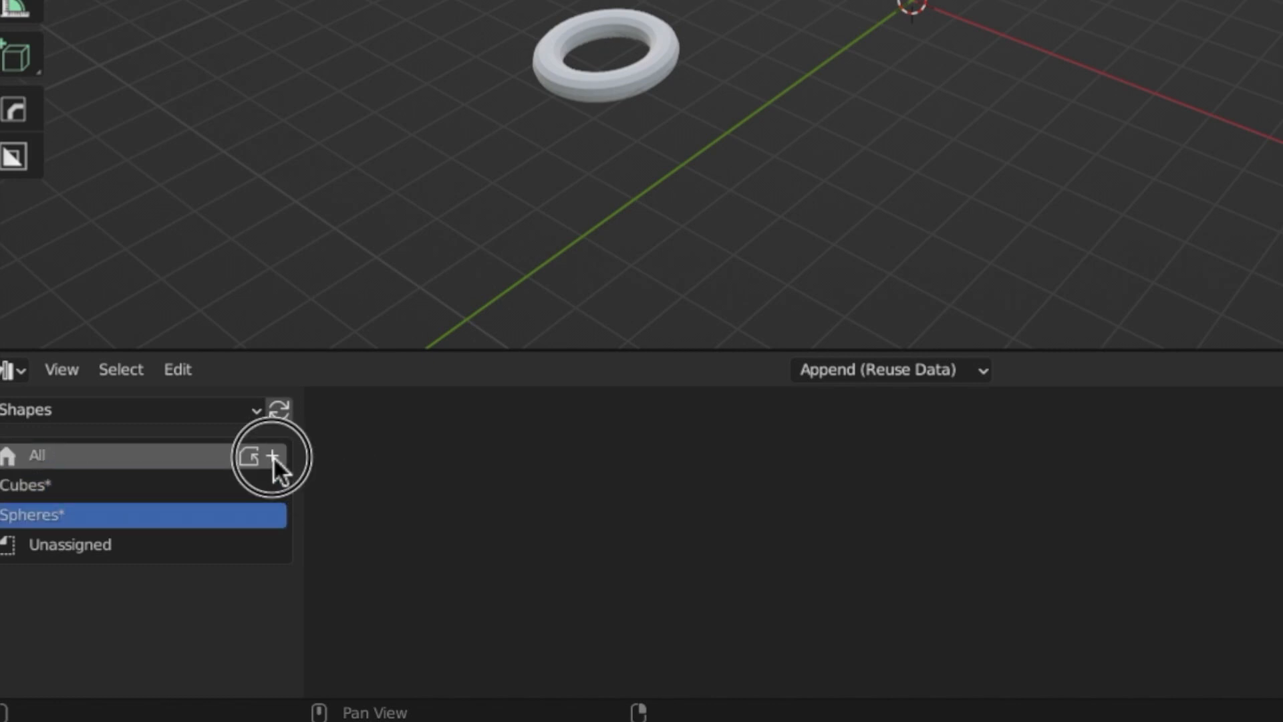
{"action": "left_click", "coordinate": [74, 488]}
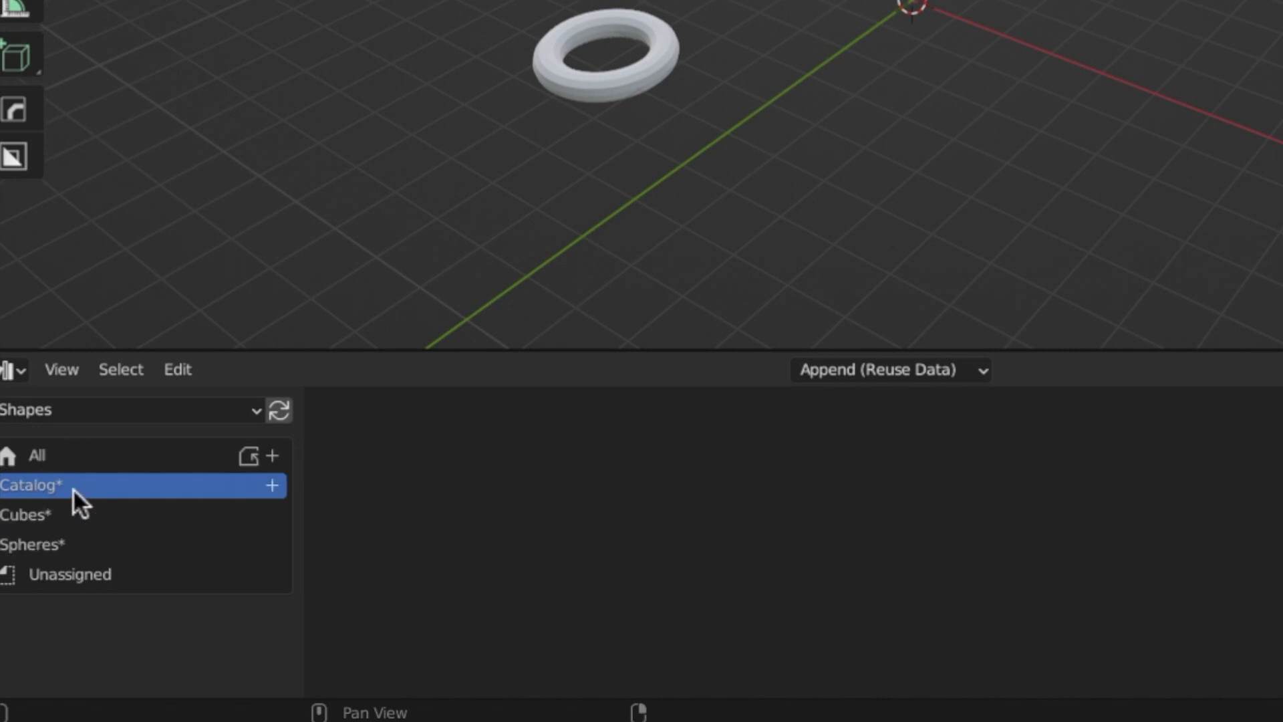
{"action": "double_click", "coordinate": [73, 488]}
{"action": "type", "text": "cones"}
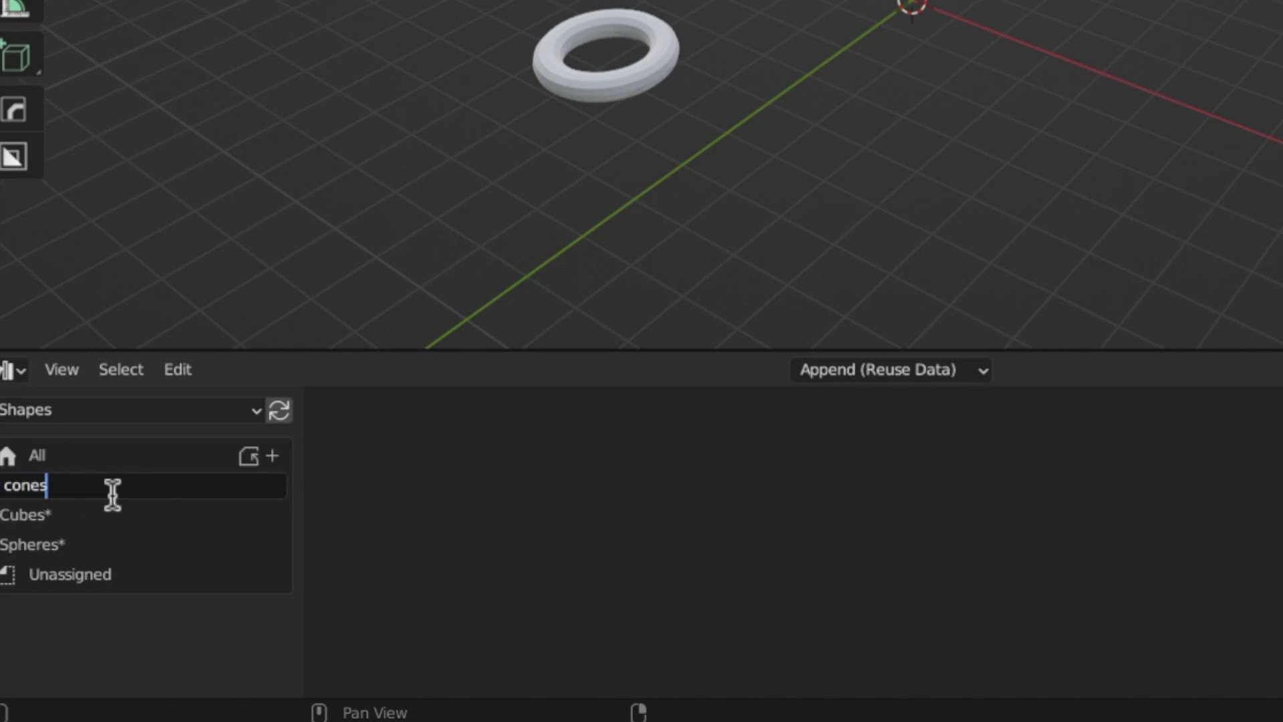
{"action": "key", "text": "Return"}
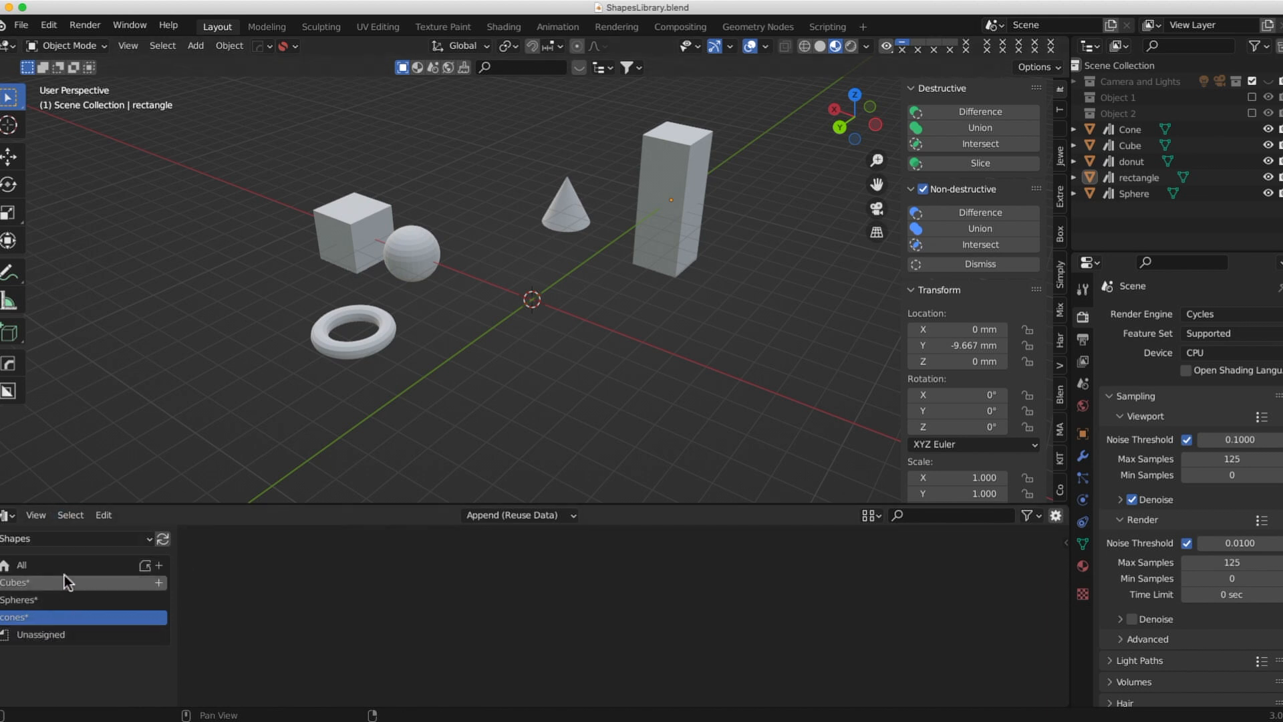
From the list of all assets, assign Sphere to the Spheres catalog, Cube and rectangle to Cubes, and Cone to cones.
{"action": "left_click", "coordinate": [26, 570]}
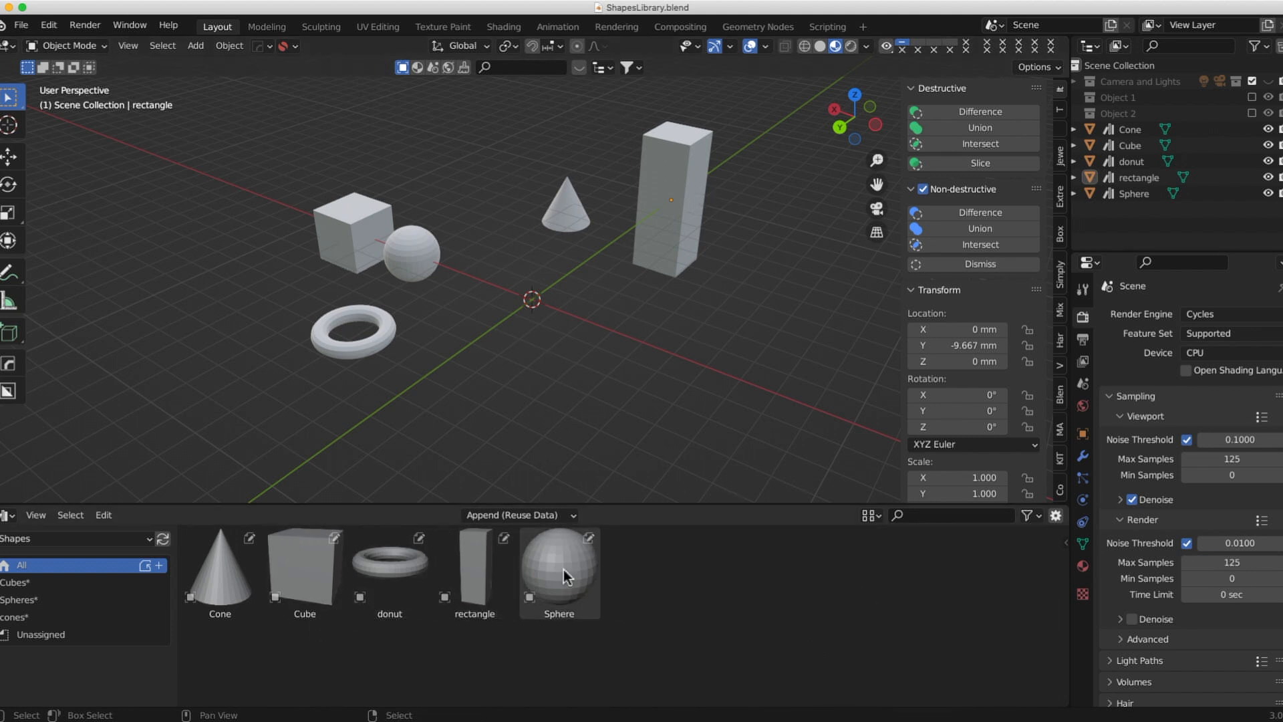
{"action": "left_click_drag", "start_coordinate": [579, 567], "coordinate": [54, 601]}
{"action": "left_click_drag", "start_coordinate": [311, 552], "coordinate": [54, 584]}
{"action": "left_click_drag", "start_coordinate": [464, 555], "coordinate": [24, 585]}
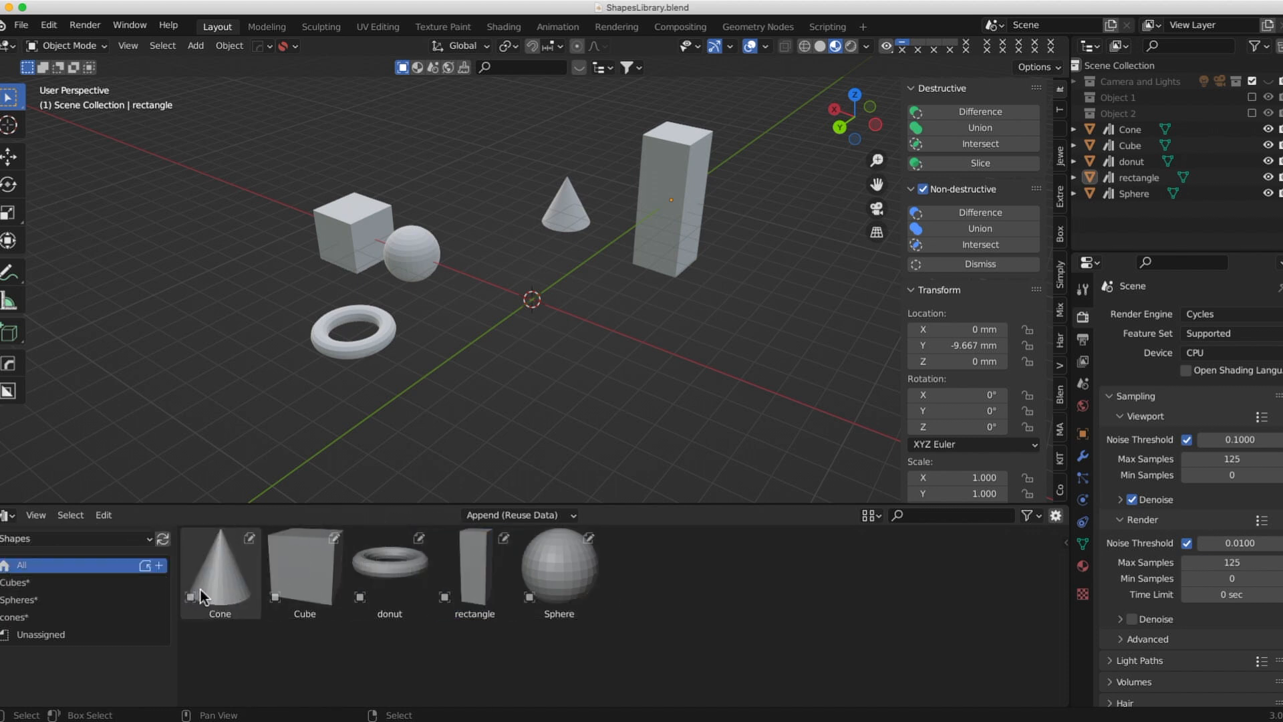
{"action": "left_click_drag", "start_coordinate": [213, 576], "coordinate": [20, 619]}
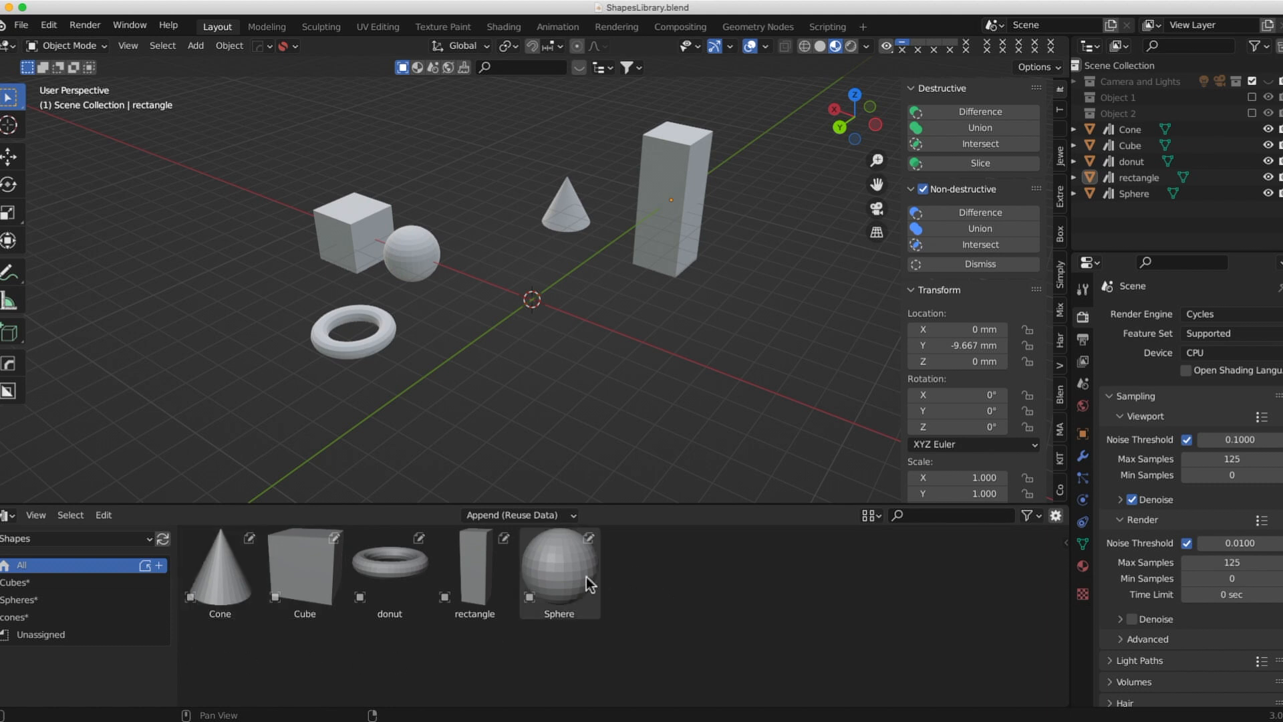
Check the contents of the Cubes, Spheres, cones and Unassigned catalogs, return to all assets and save the library file.
{"action": "left_click", "coordinate": [19, 584]}
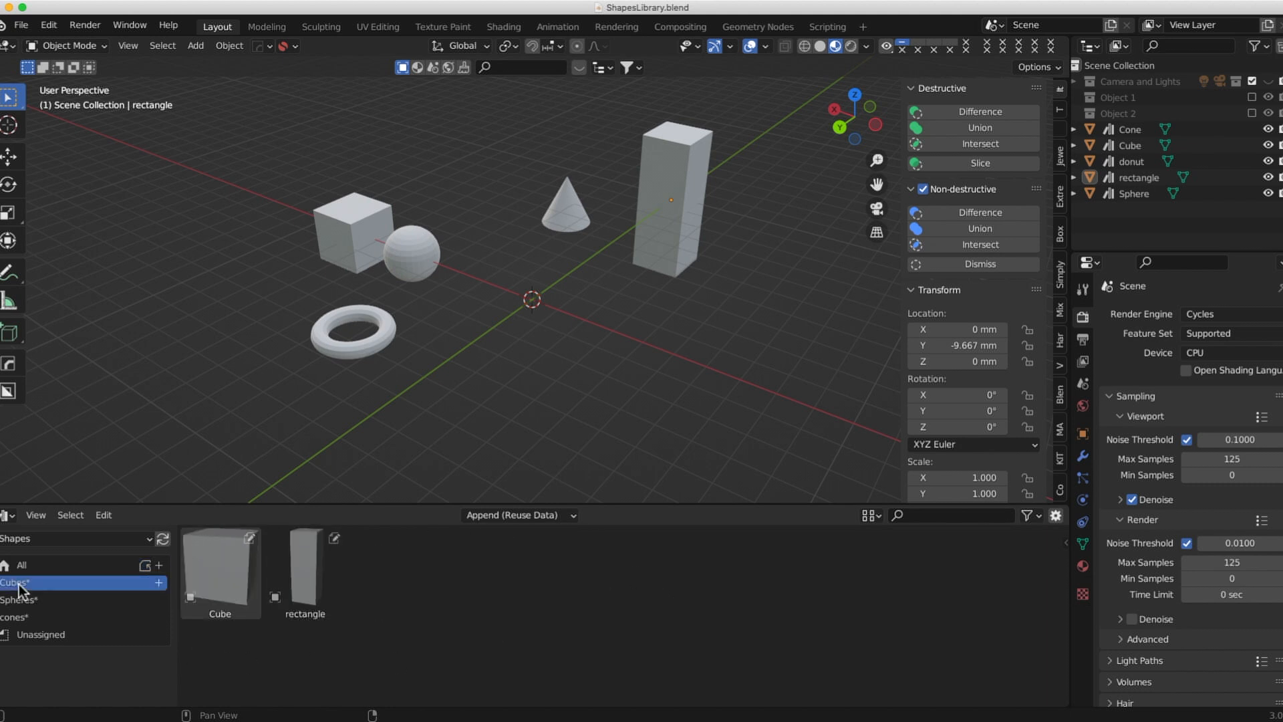
{"action": "left_click", "coordinate": [308, 567]}
{"action": "left_click", "coordinate": [25, 600]}
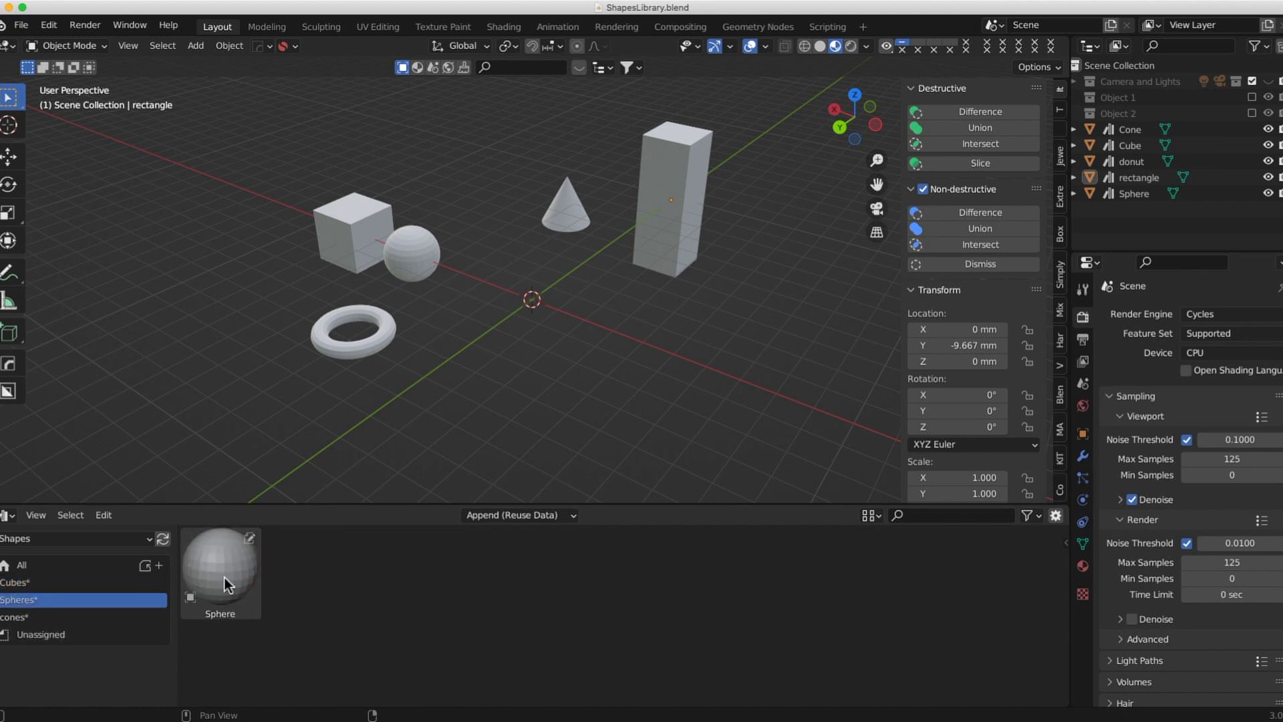
{"action": "left_click", "coordinate": [121, 620]}
{"action": "left_click", "coordinate": [311, 558]}
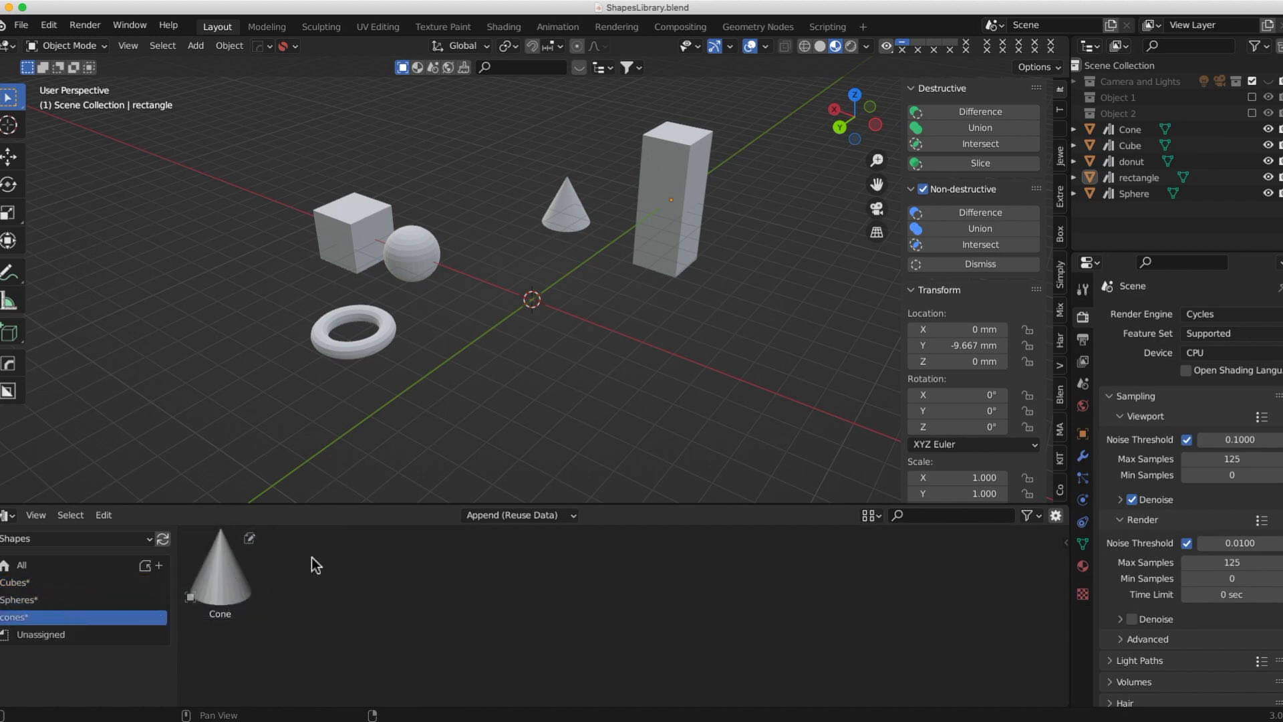
{"action": "left_click", "coordinate": [42, 637]}
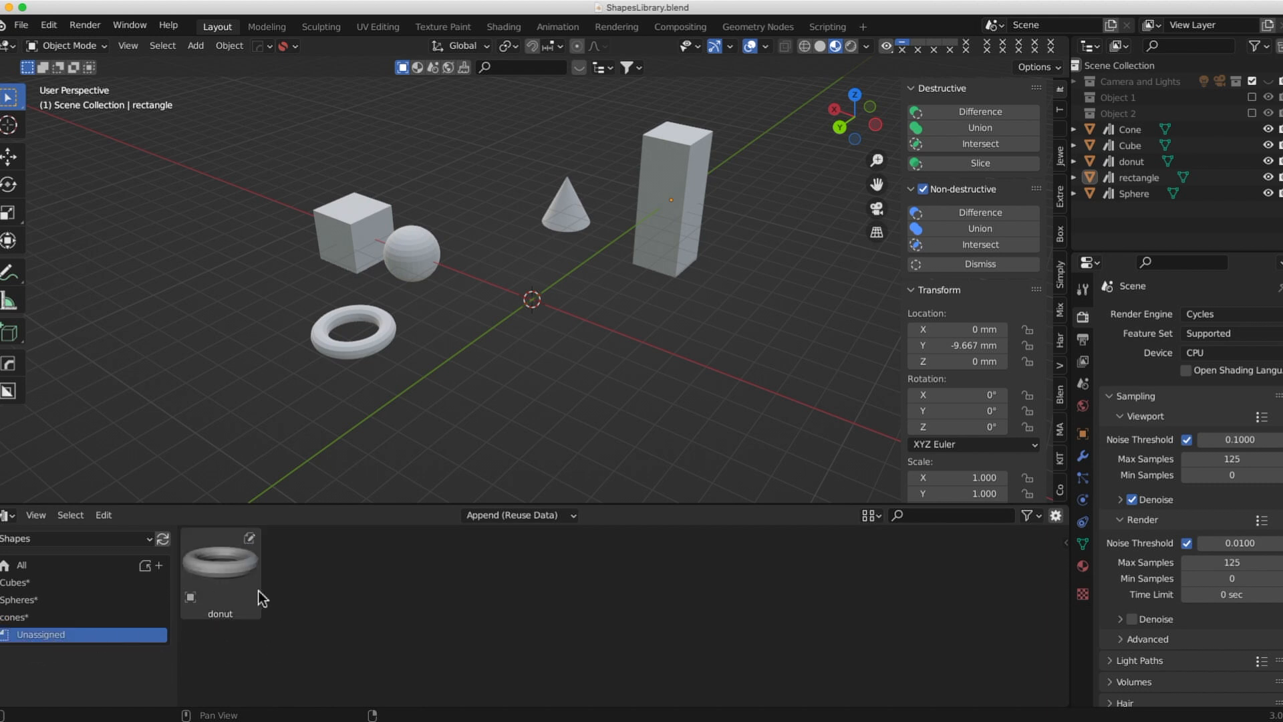
{"action": "left_click", "coordinate": [24, 566]}
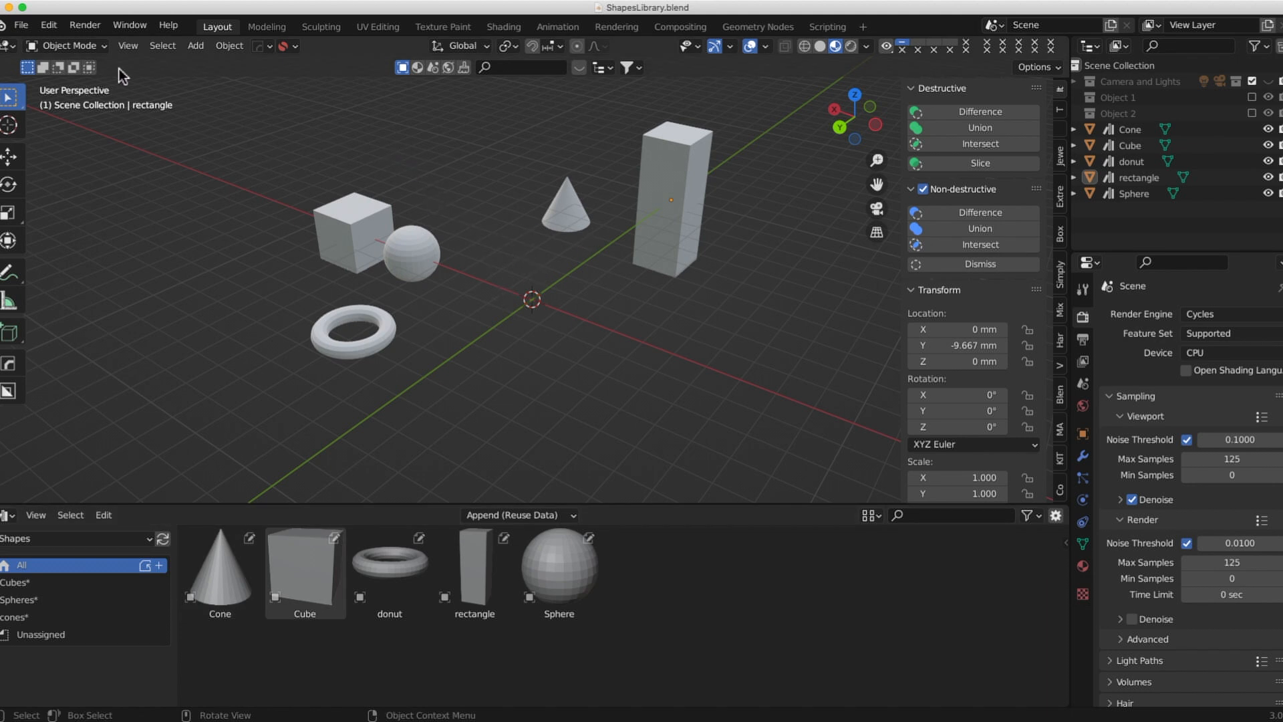
{"action": "left_click", "coordinate": [31, 31]}
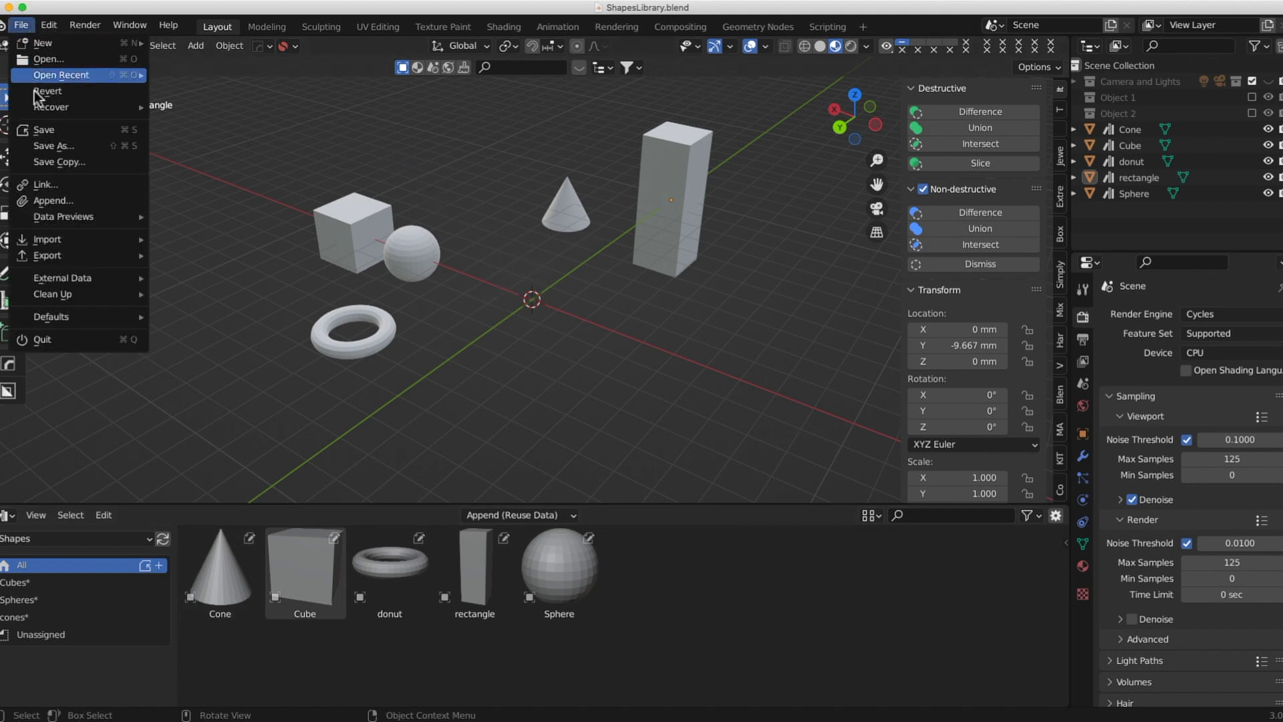
{"action": "left_click", "coordinate": [41, 133]}
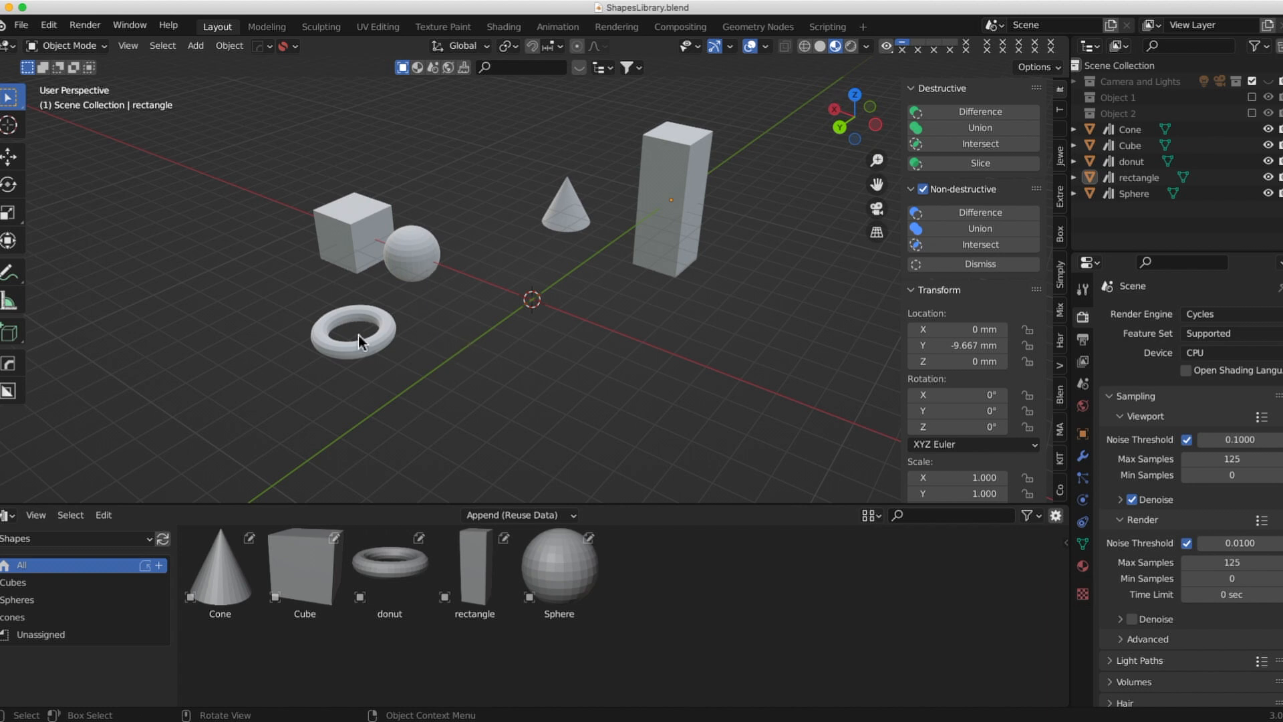
Delete the cone from the scene, check the cones catalog, and undo the deletion.
{"action": "left_click", "coordinate": [575, 210]}
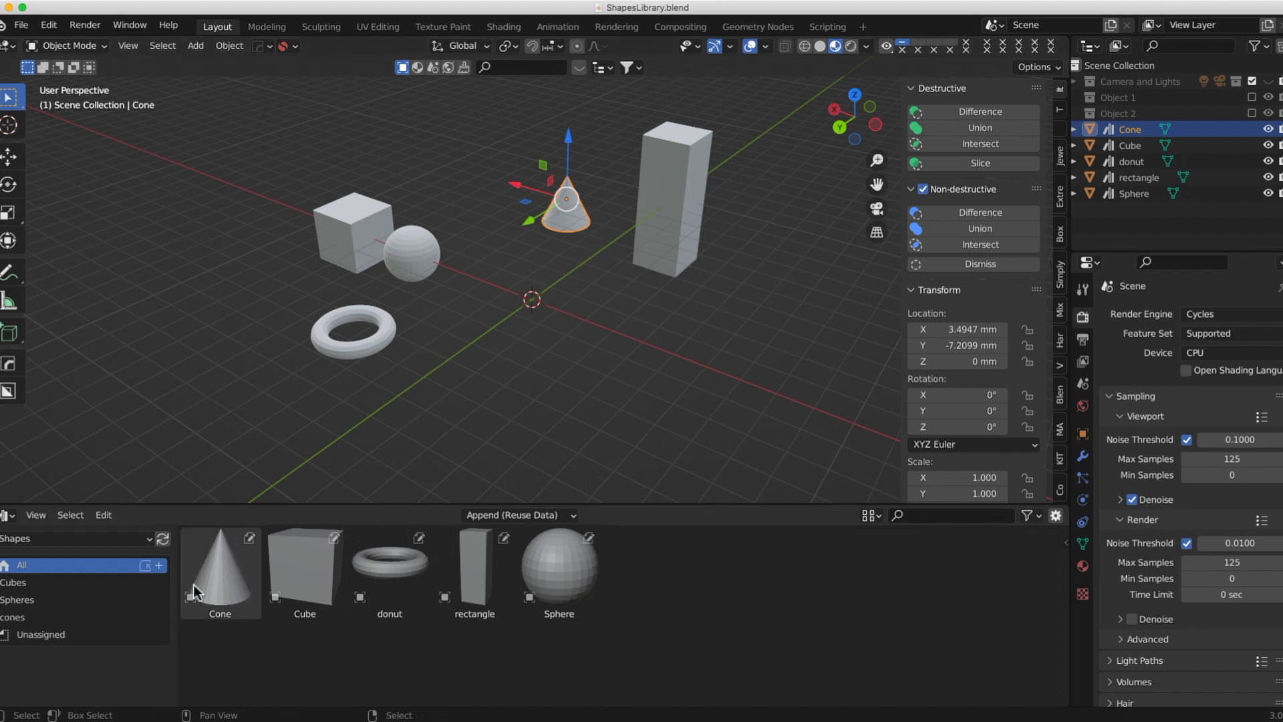
{"action": "scroll", "coordinate": [576, 220], "scroll_direction": "up", "scroll_amount": 4}
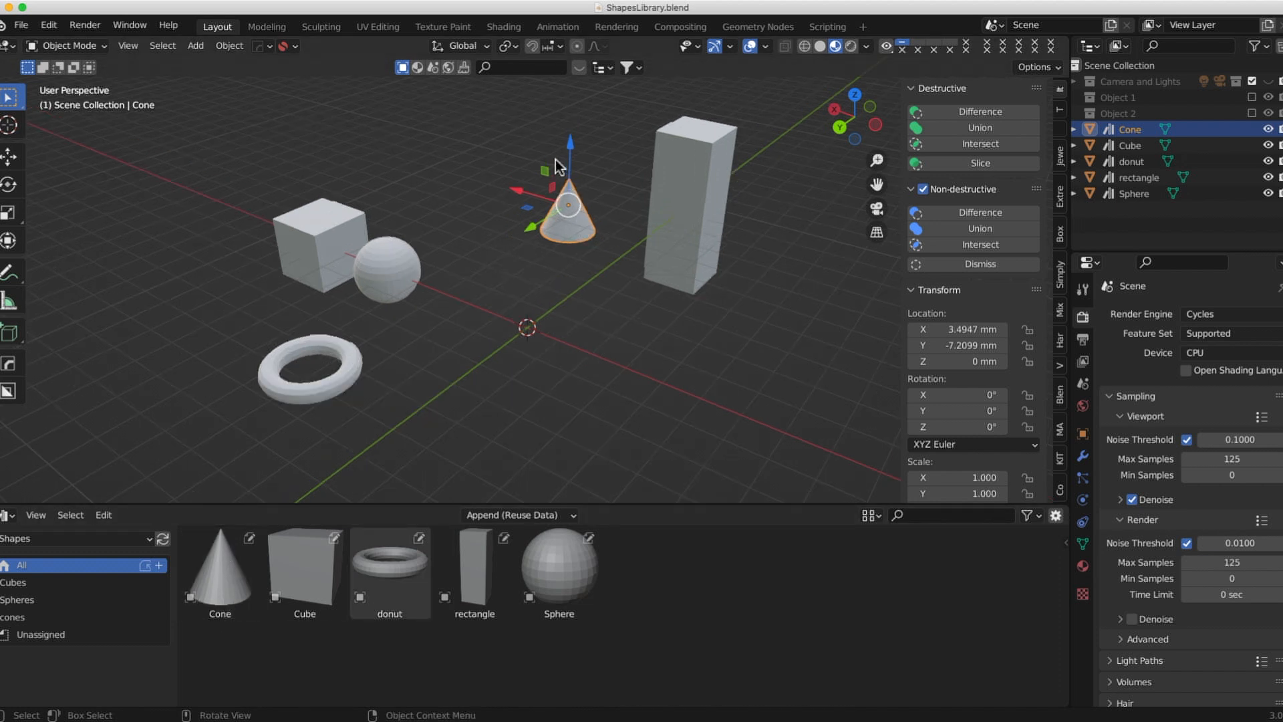
{"action": "key", "text": "x"}
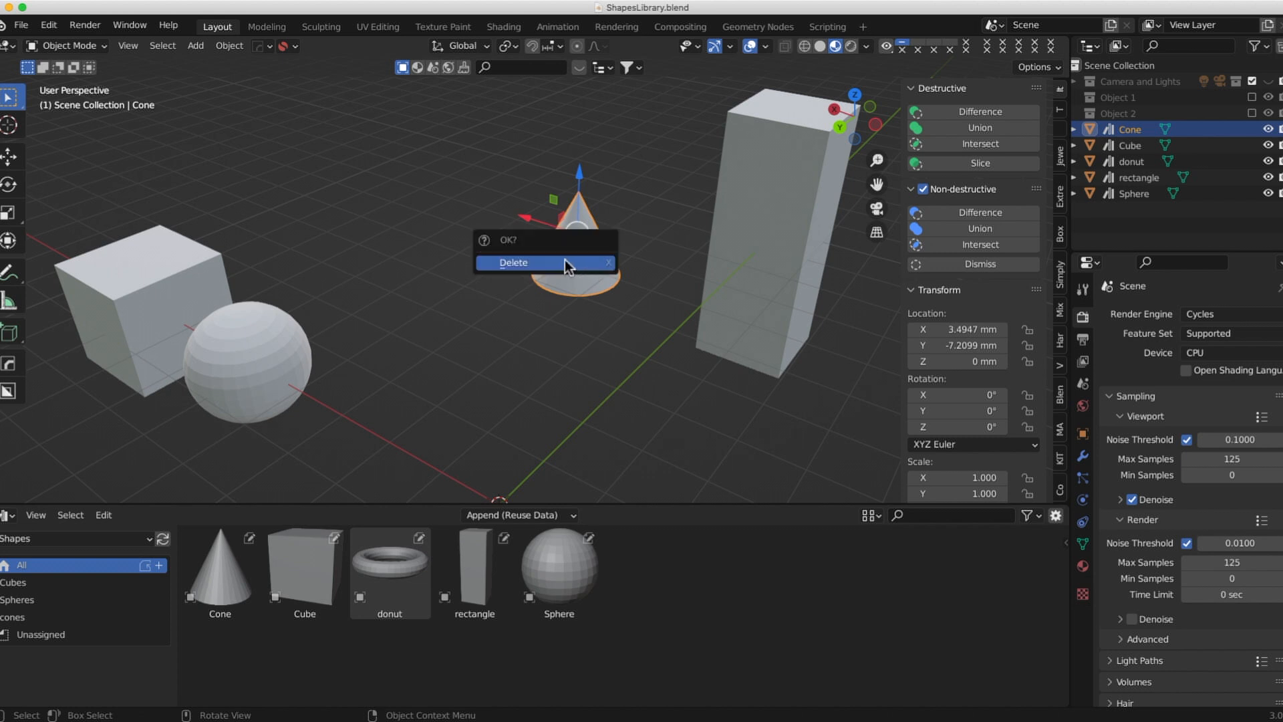
{"action": "left_click", "coordinate": [564, 262]}
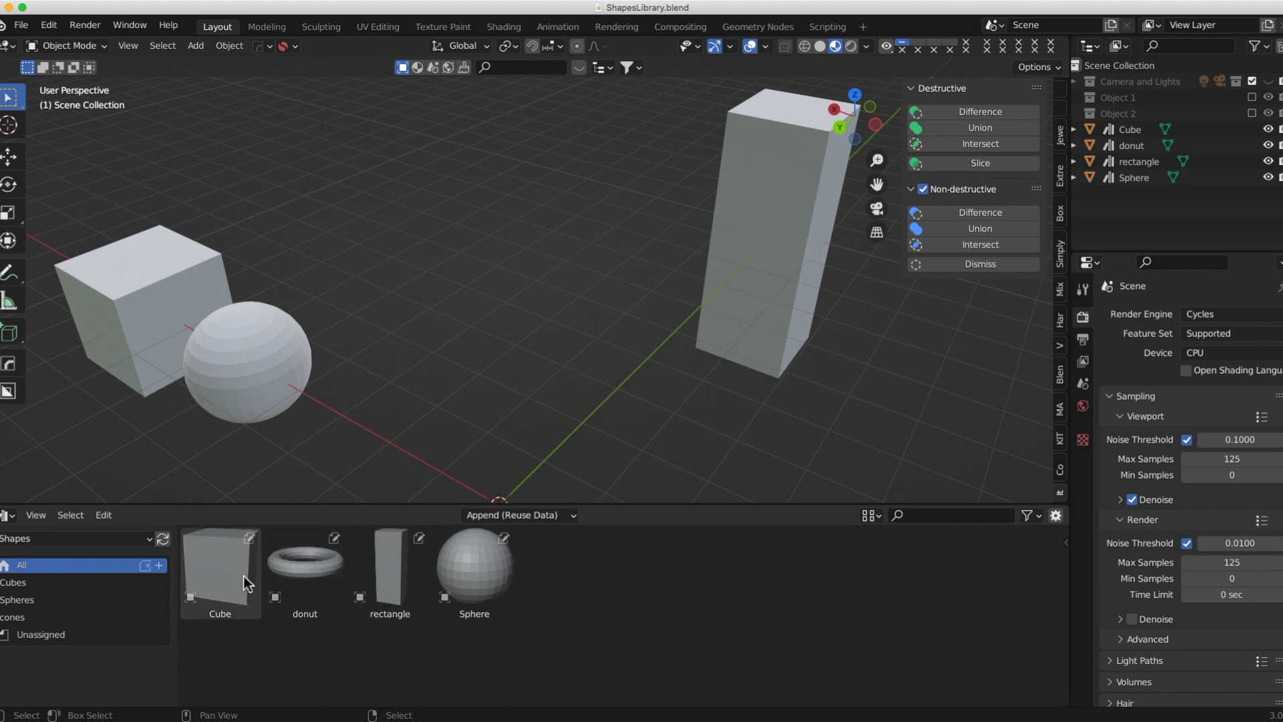
{"action": "left_click", "coordinate": [8, 616]}
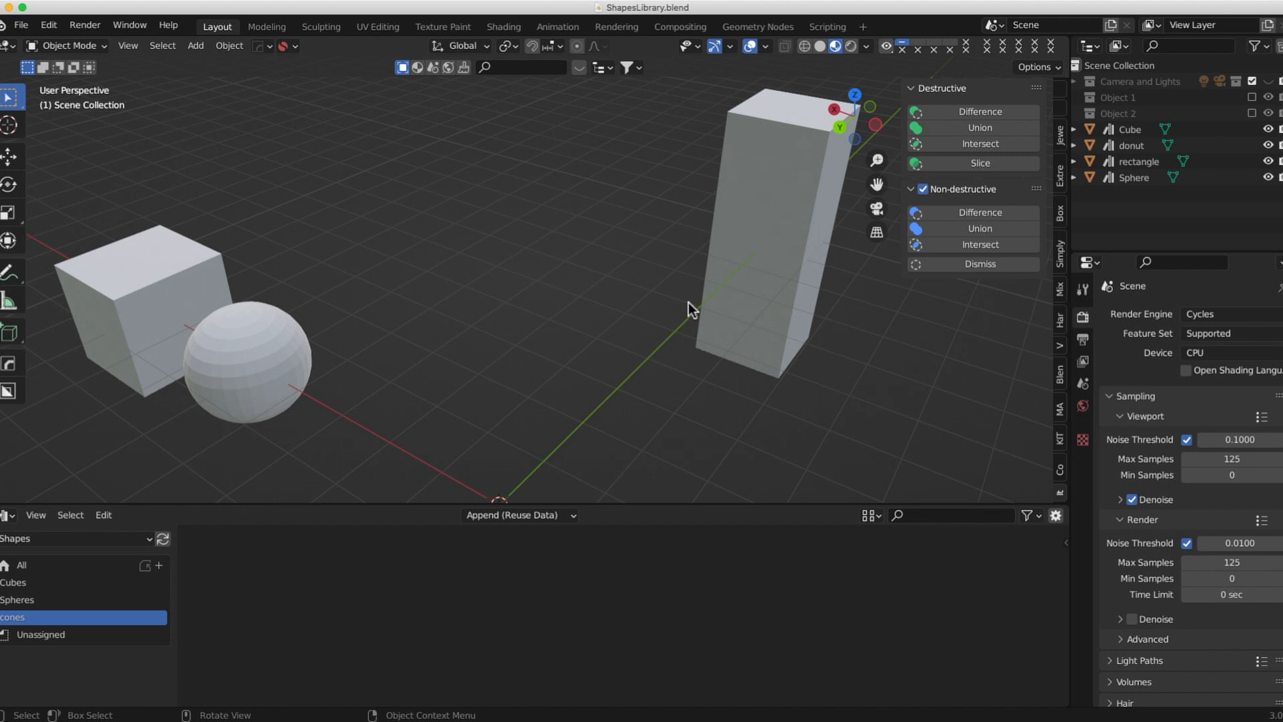
{"action": "key", "text": "super+z"}
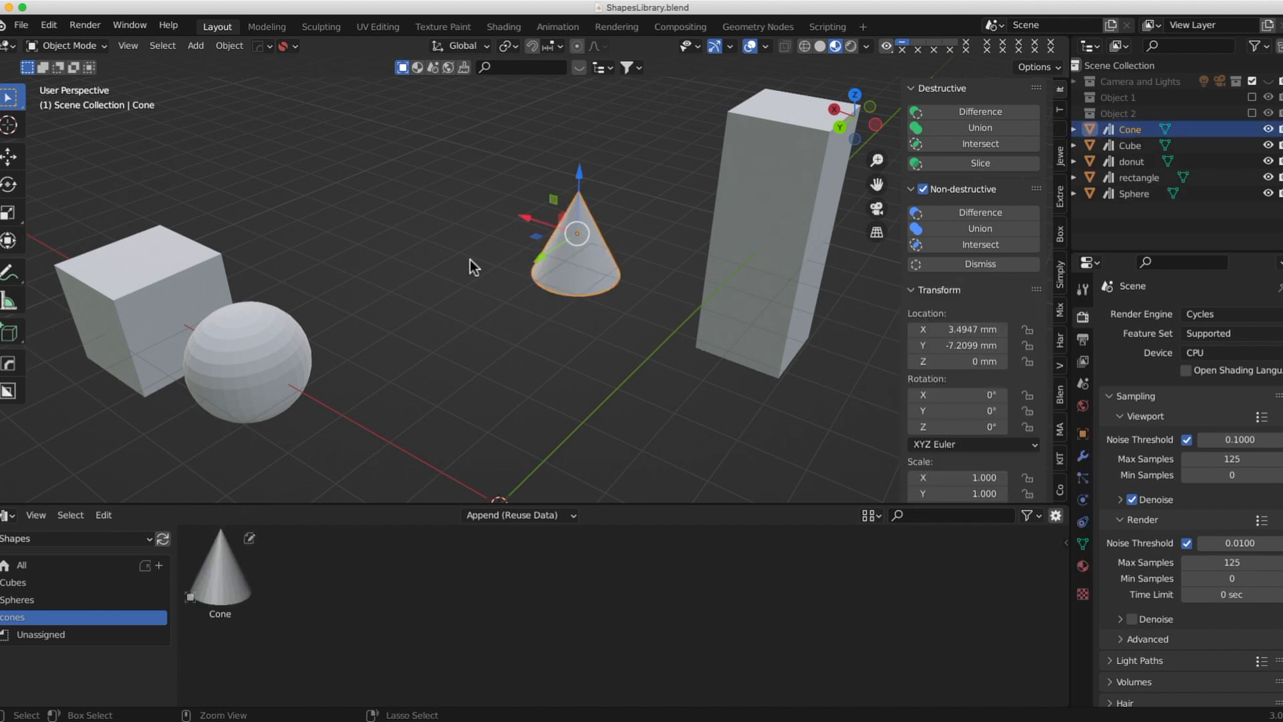
{"action": "left_click", "coordinate": [432, 311]}
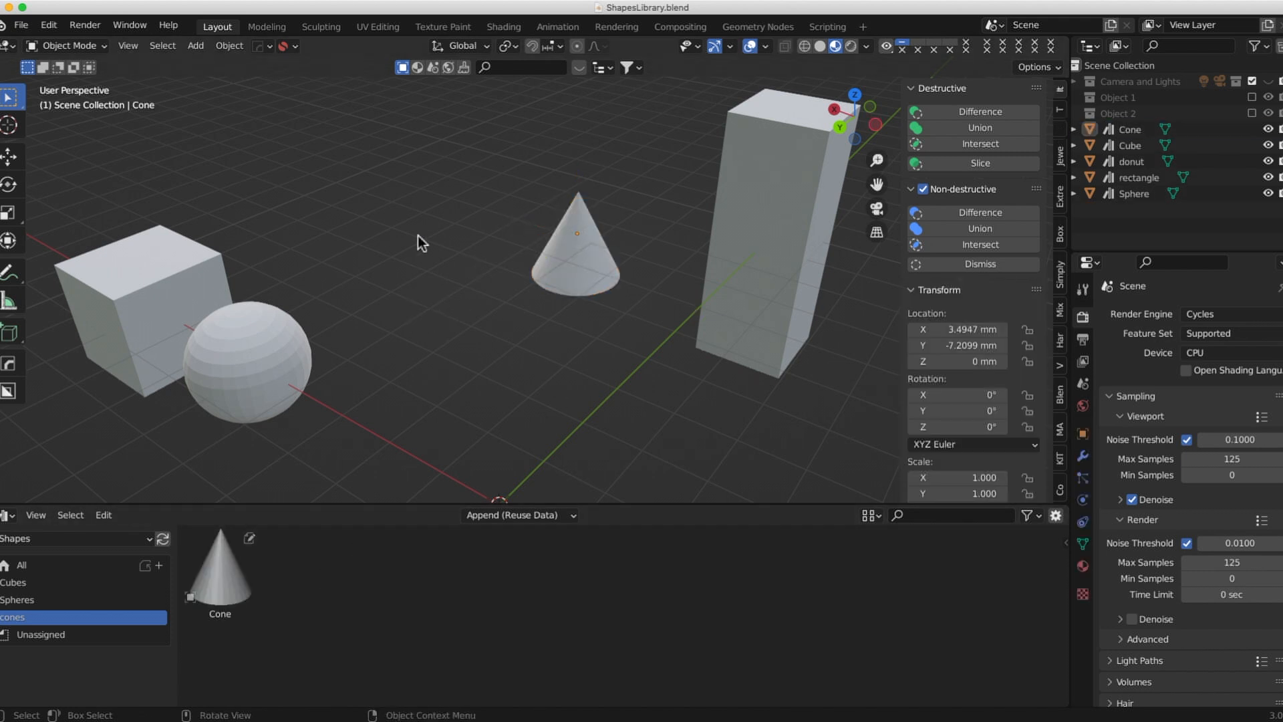
Save the ShapesLibrary.blend file again with all five shapes in the scene.
{"action": "left_click", "coordinate": [20, 31]}
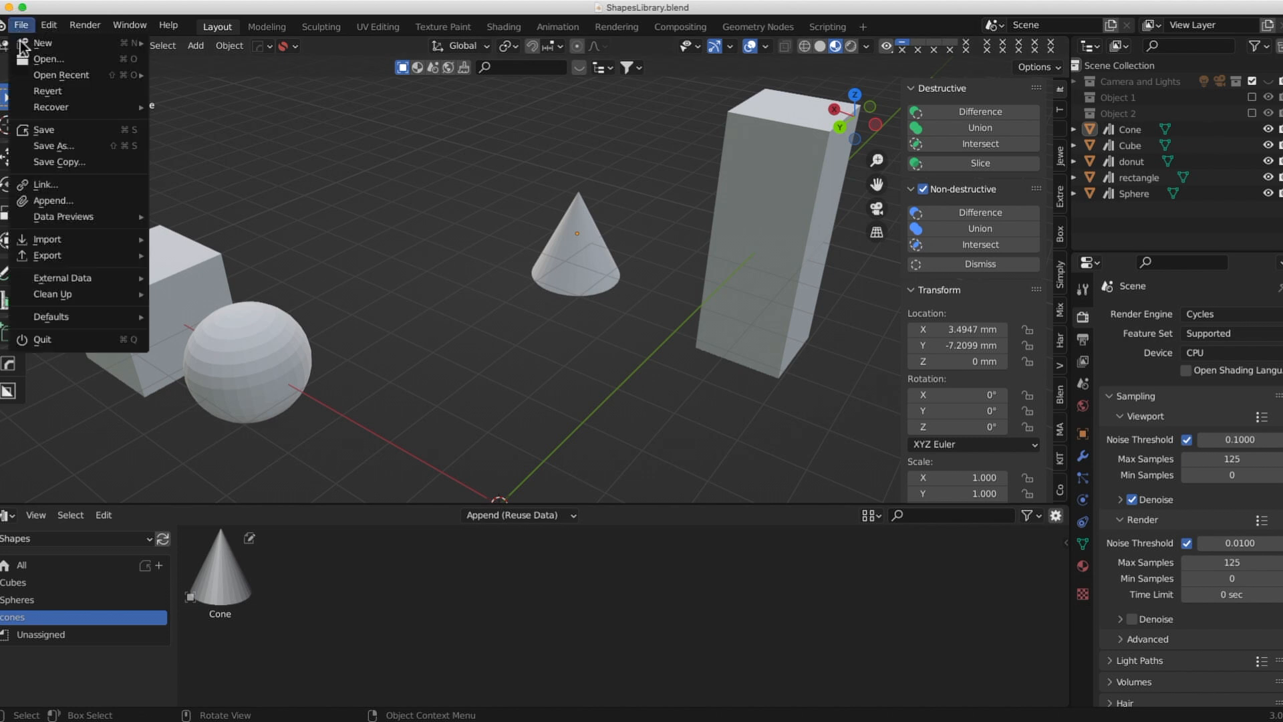
{"action": "left_click", "coordinate": [30, 132]}
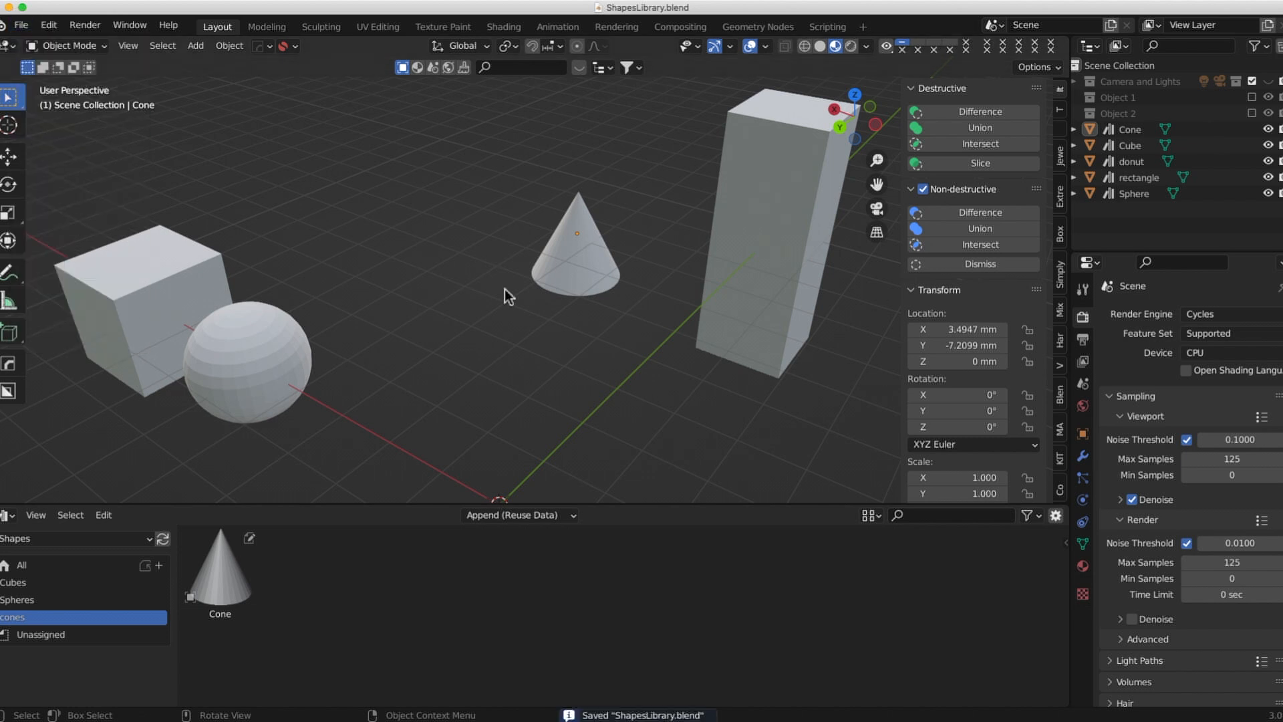
{"action": "scroll", "coordinate": [514, 218], "scroll_direction": "down", "scroll_amount": 3}
{"action": "scroll", "coordinate": [515, 218], "scroll_direction": "down", "scroll_amount": 2}
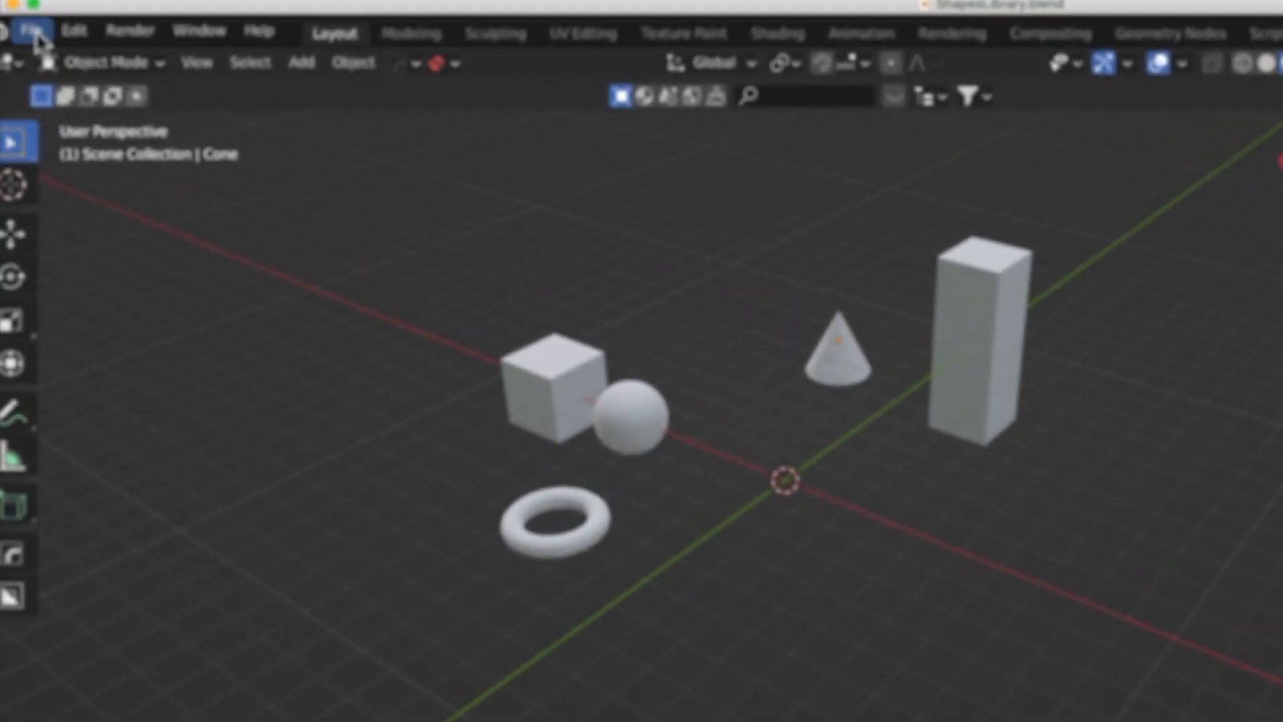
Start a new file from the General template.
{"action": "left_click", "coordinate": [22, 25]}
{"action": "mouse_move", "coordinate": [48, 58]}
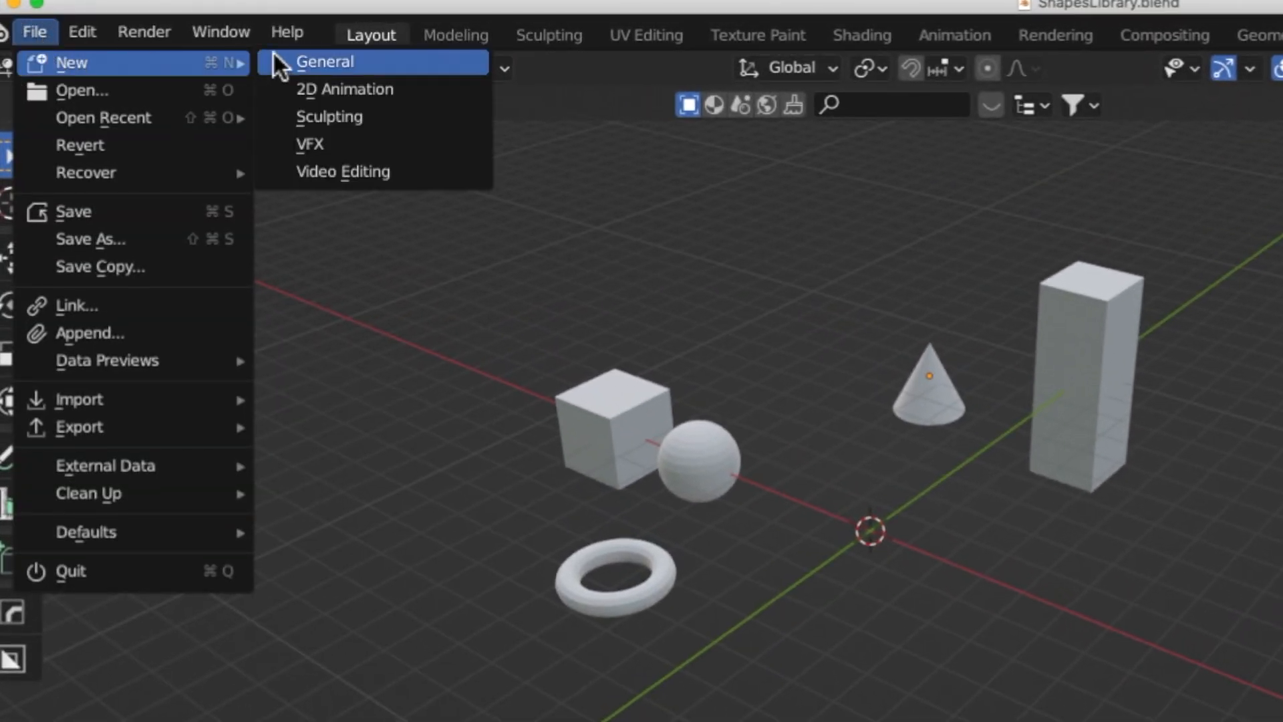
{"action": "left_click", "coordinate": [299, 58]}
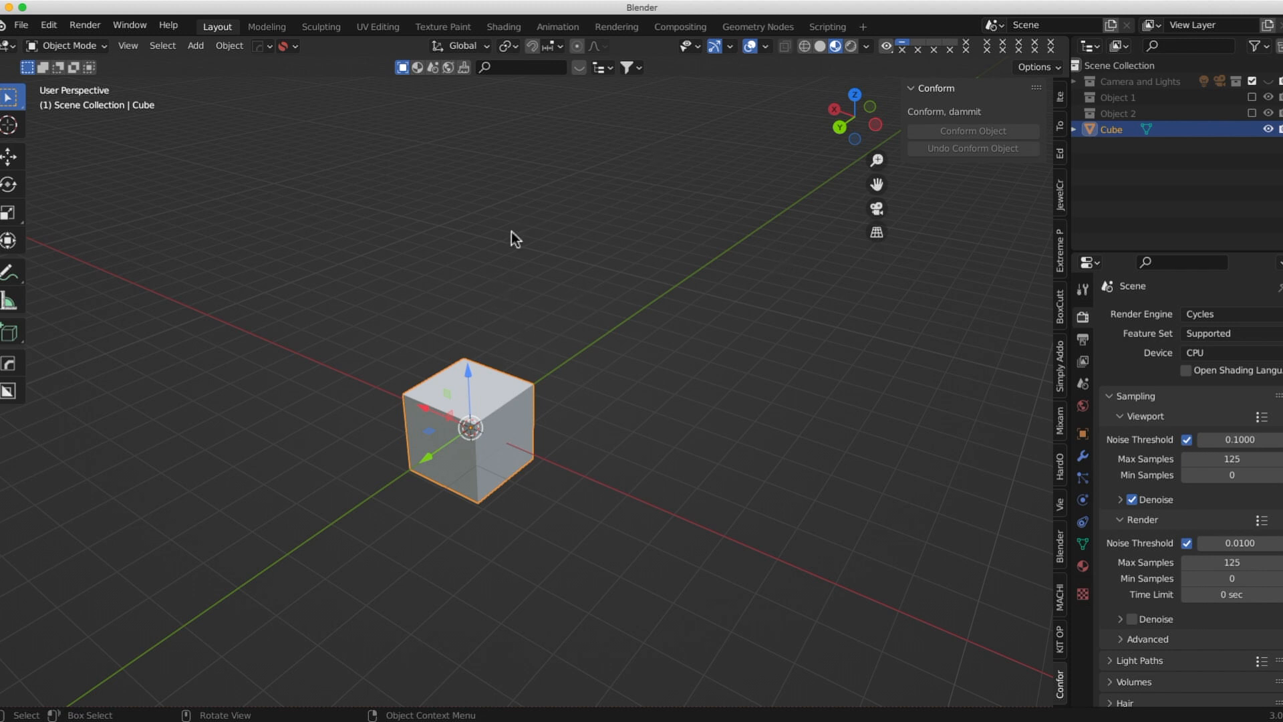
{"action": "scroll", "coordinate": [570, 284], "scroll_direction": "down", "scroll_amount": 3}
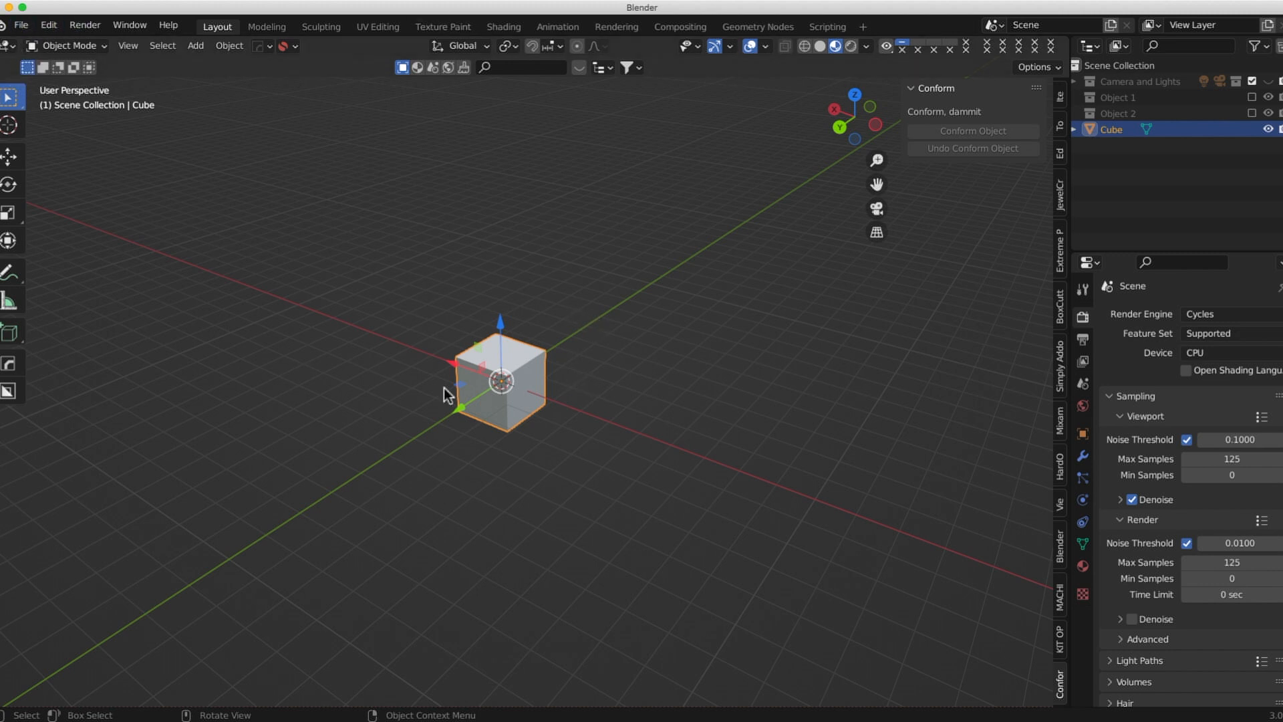
Save the new file as FunitureLibrary in the BlenderAssetLibrary/Funiture folder on the ssd small volume.
{"action": "left_click", "coordinate": [20, 25]}
{"action": "left_click", "coordinate": [54, 145]}
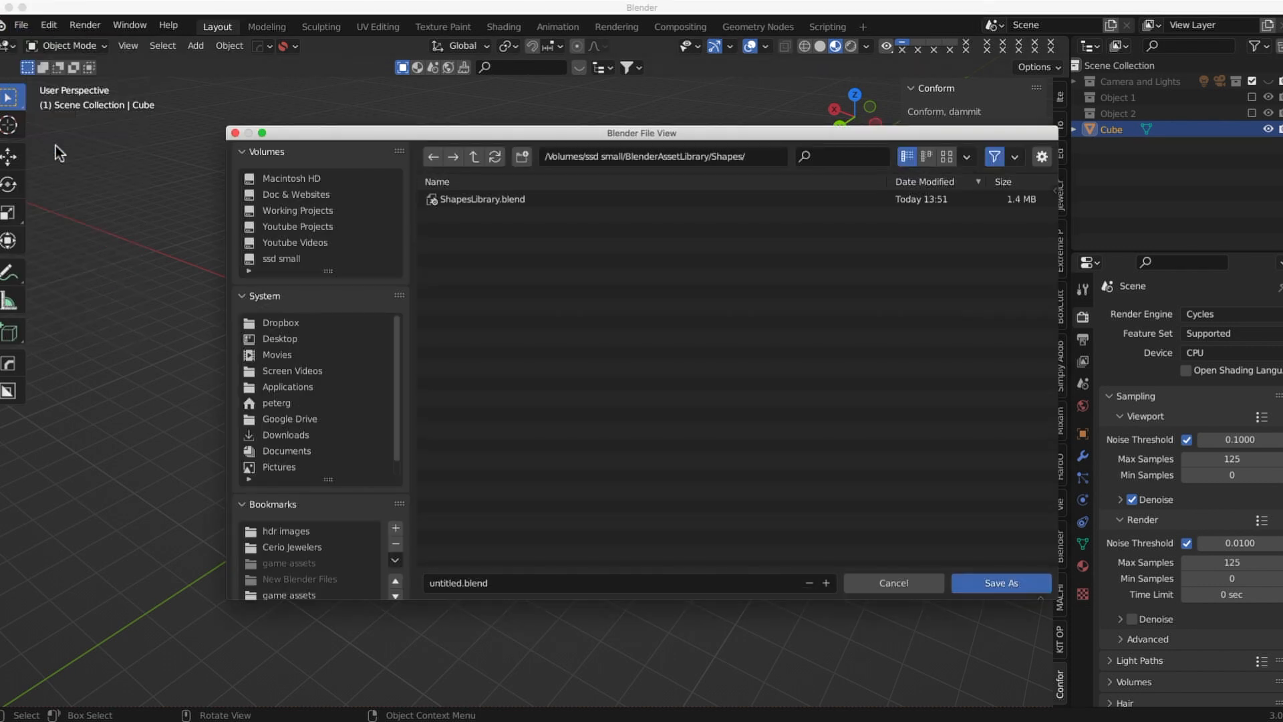
{"action": "left_click", "coordinate": [285, 261]}
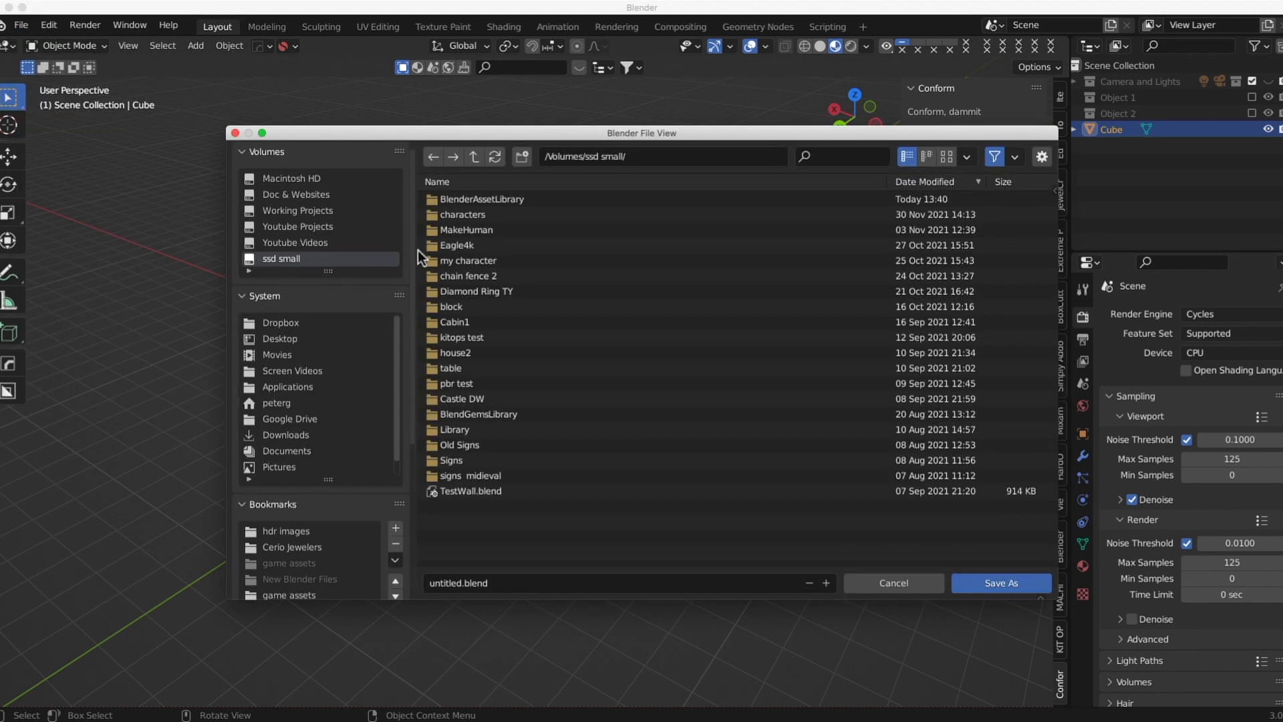
{"action": "double_click", "coordinate": [474, 201]}
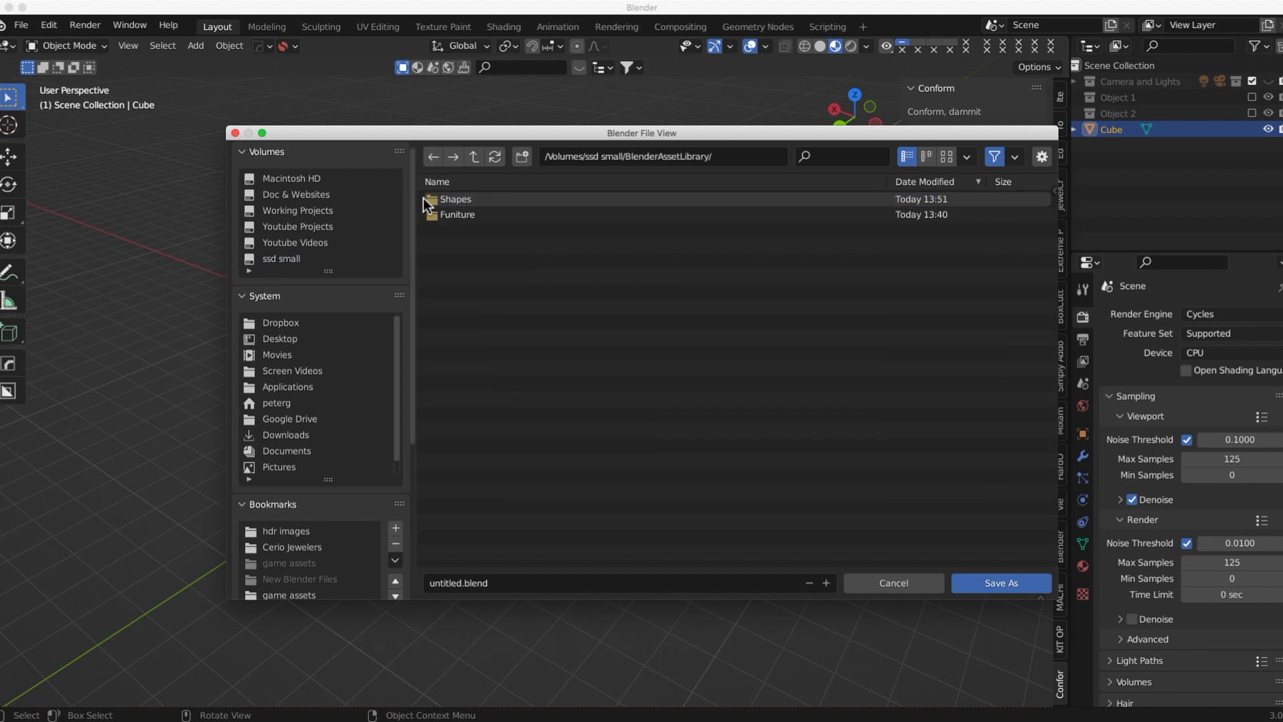
{"action": "double_click", "coordinate": [459, 215]}
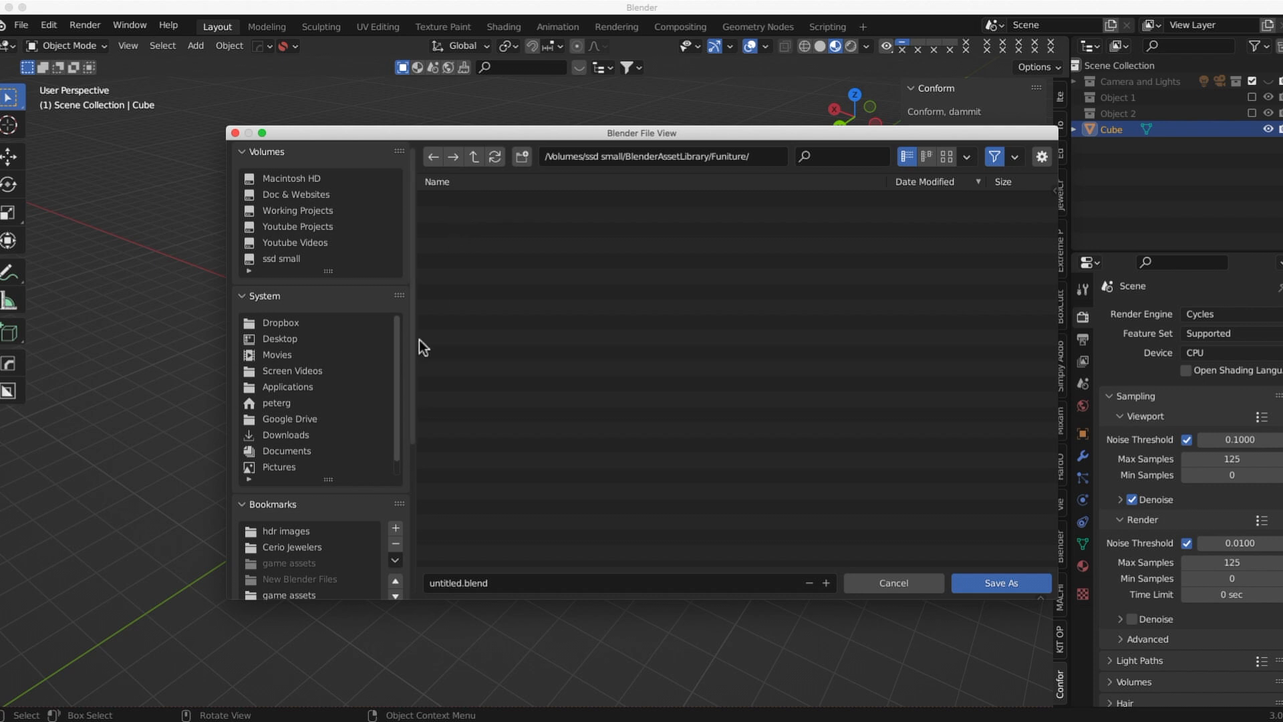
{"action": "left_click", "coordinate": [448, 587]}
{"action": "left_click", "coordinate": [448, 587]}
{"action": "double_click", "coordinate": [449, 587]}
{"action": "type", "text": "FunitureLibrary"}
{"action": "left_click", "coordinate": [998, 591]}
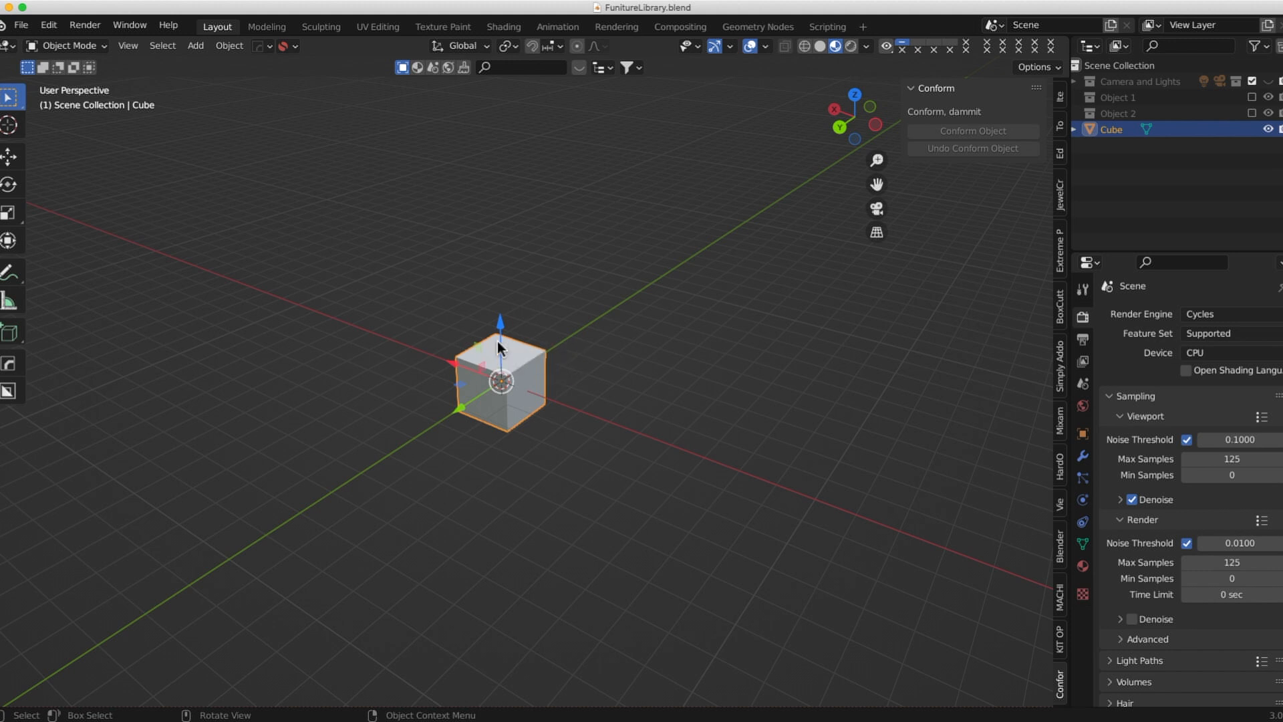
Raise the cube about 1.02 mm along Z in front view and set its origin to the 3D cursor.
{"action": "key", "text": "KP_1"}
{"action": "scroll", "coordinate": [497, 341], "scroll_direction": "up", "scroll_amount": 3}
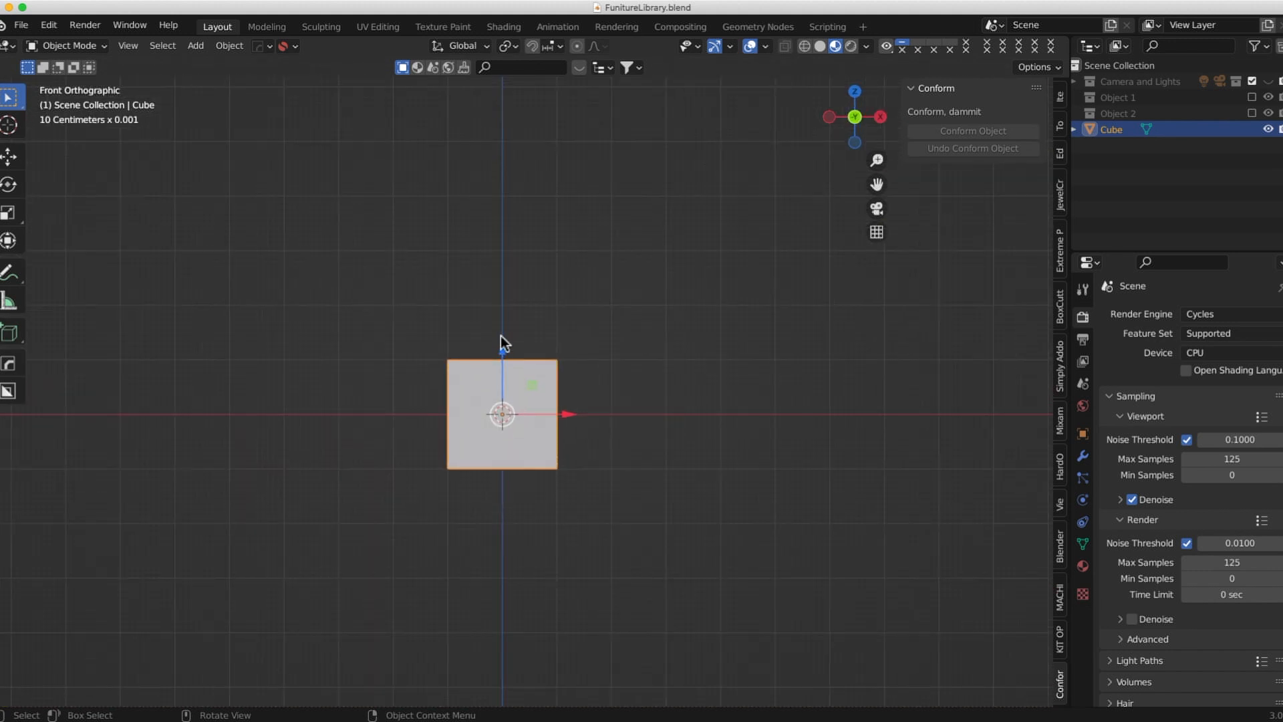
{"action": "left_click_drag", "start_coordinate": [506, 346], "coordinate": [520, 302]}
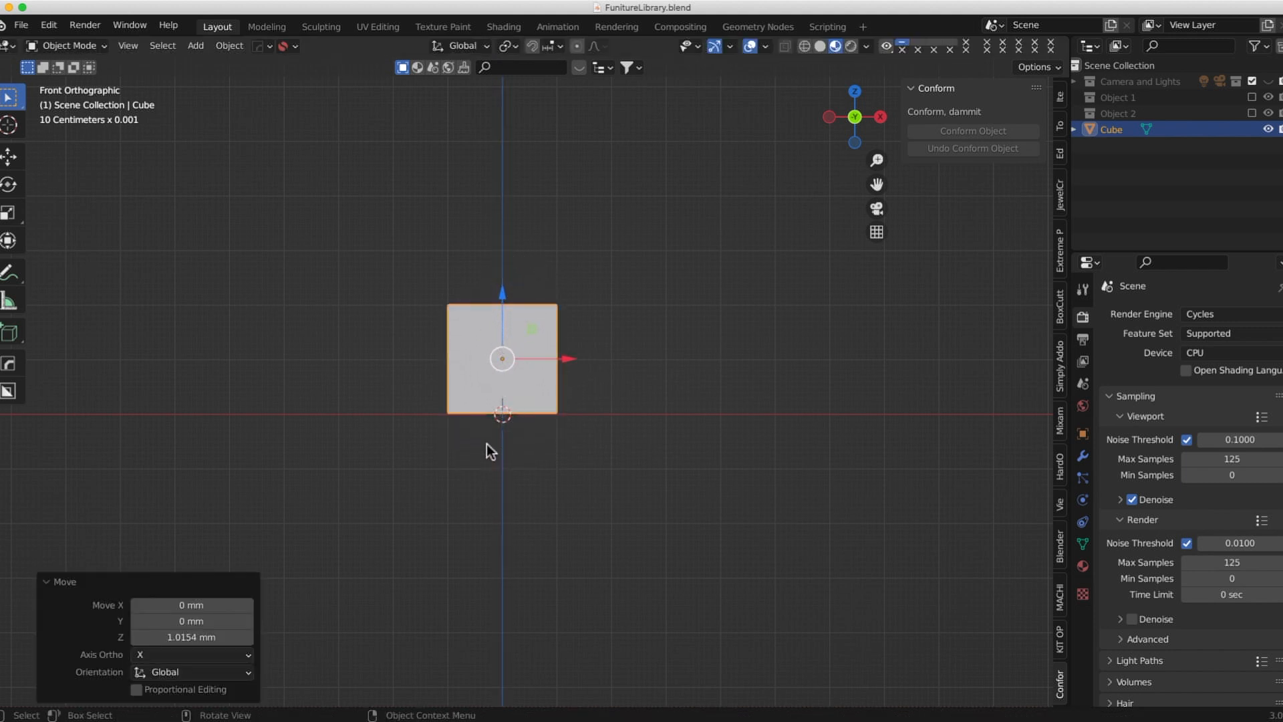
{"action": "right_click", "coordinate": [540, 401]}
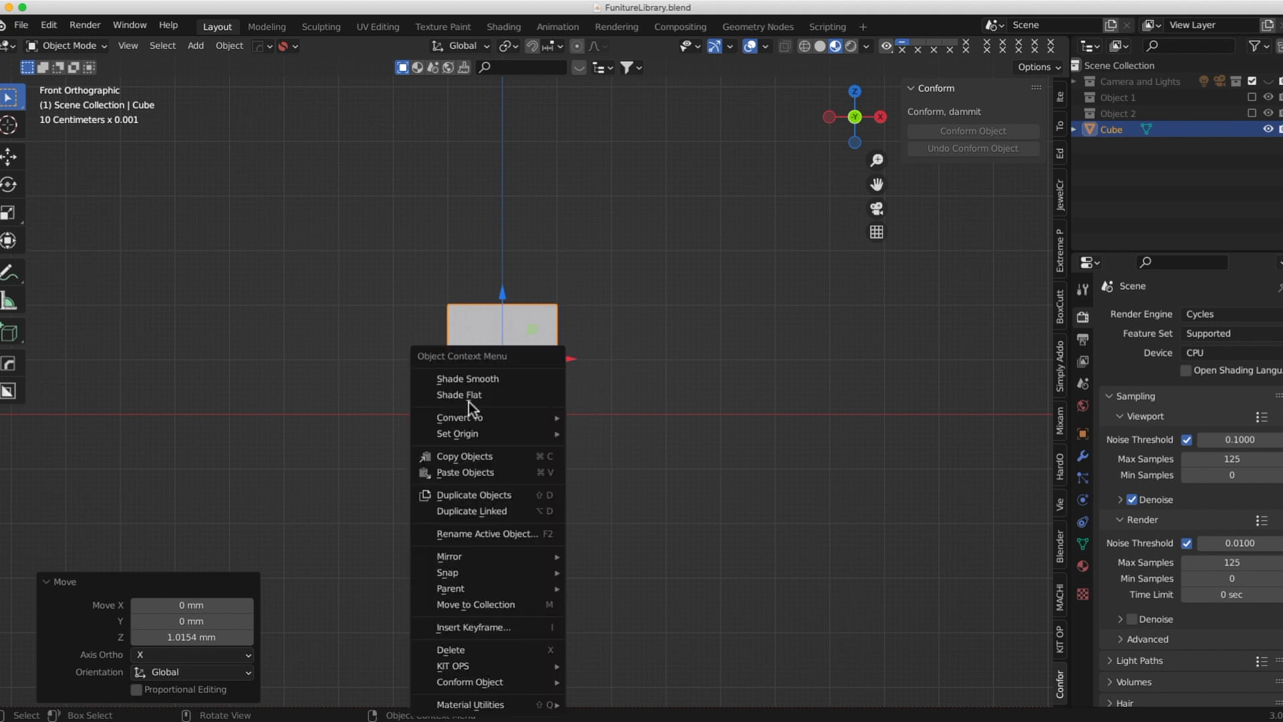
{"action": "mouse_move", "coordinate": [468, 435]}
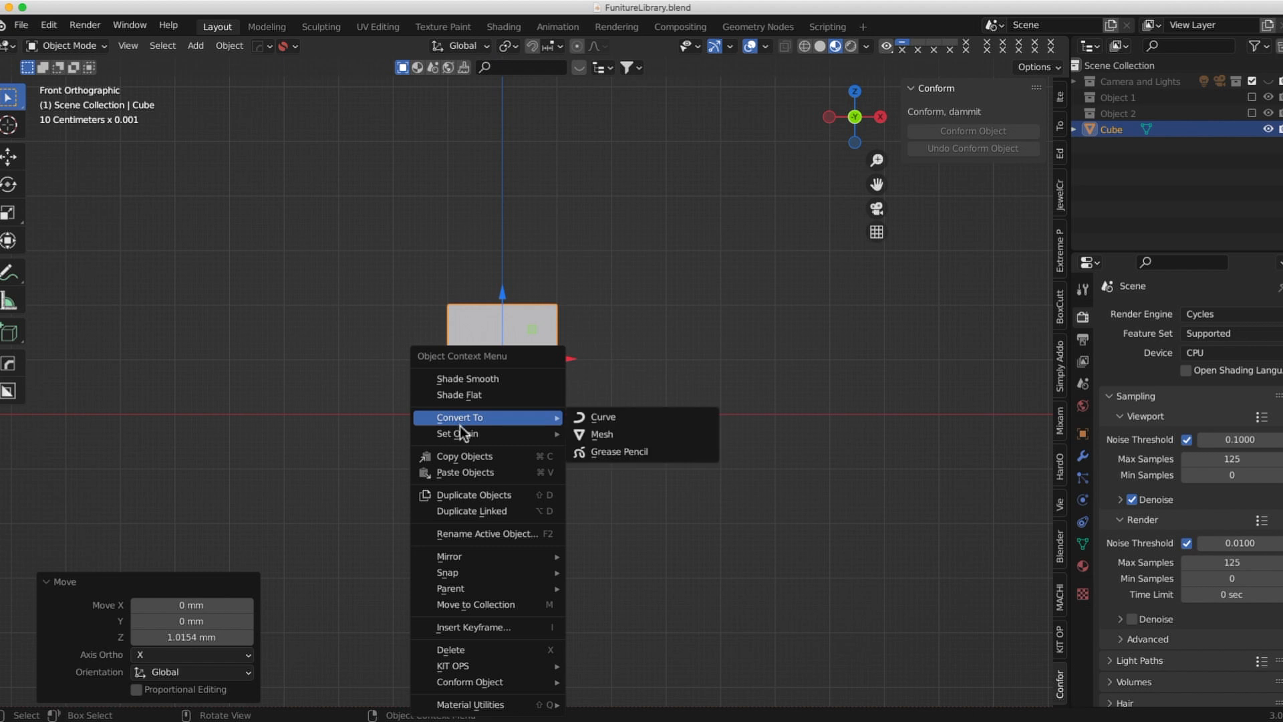
{"action": "left_click", "coordinate": [642, 468]}
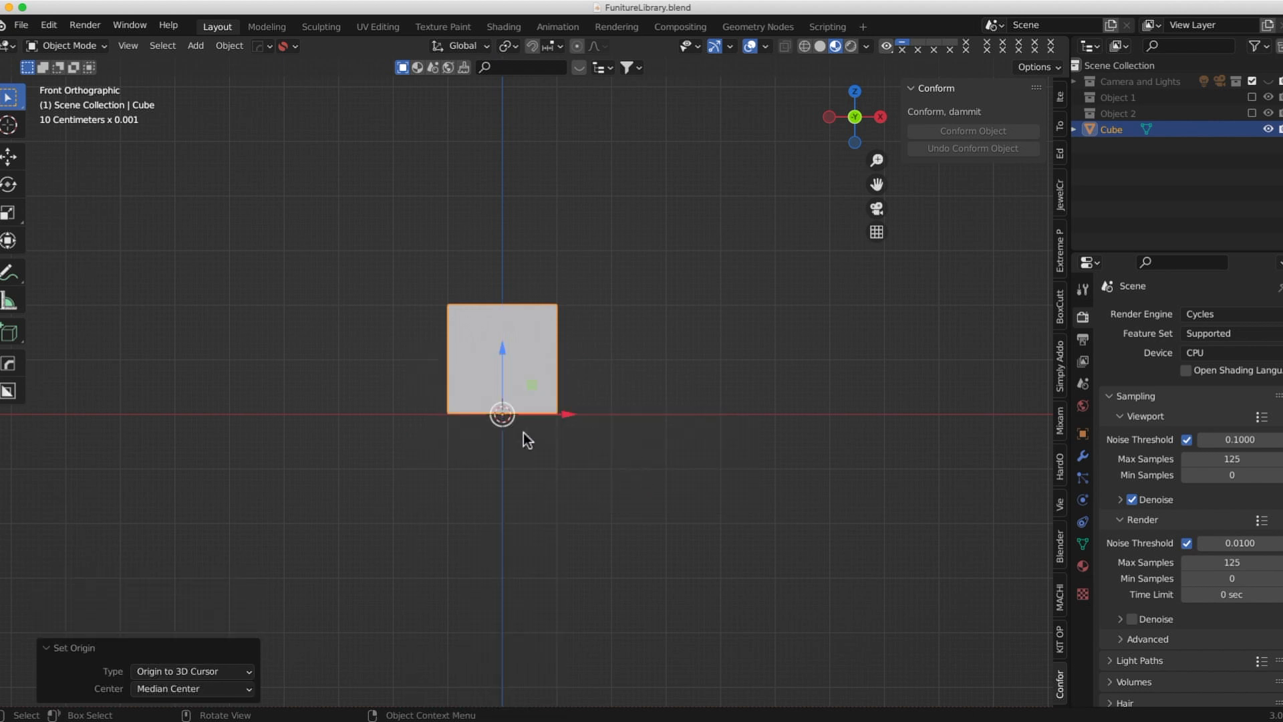
Extrude the cube's top face in place and scale it outward by about 2.98 to form a wide tabletop outline.
{"action": "mouse_move", "coordinate": [495, 292]}
{"action": "middle_mouse_down"}
{"action": "mouse_move", "coordinate": [506, 310]}
{"action": "mouse_move", "coordinate": [517, 303]}
{"action": "middle_mouse_up"}
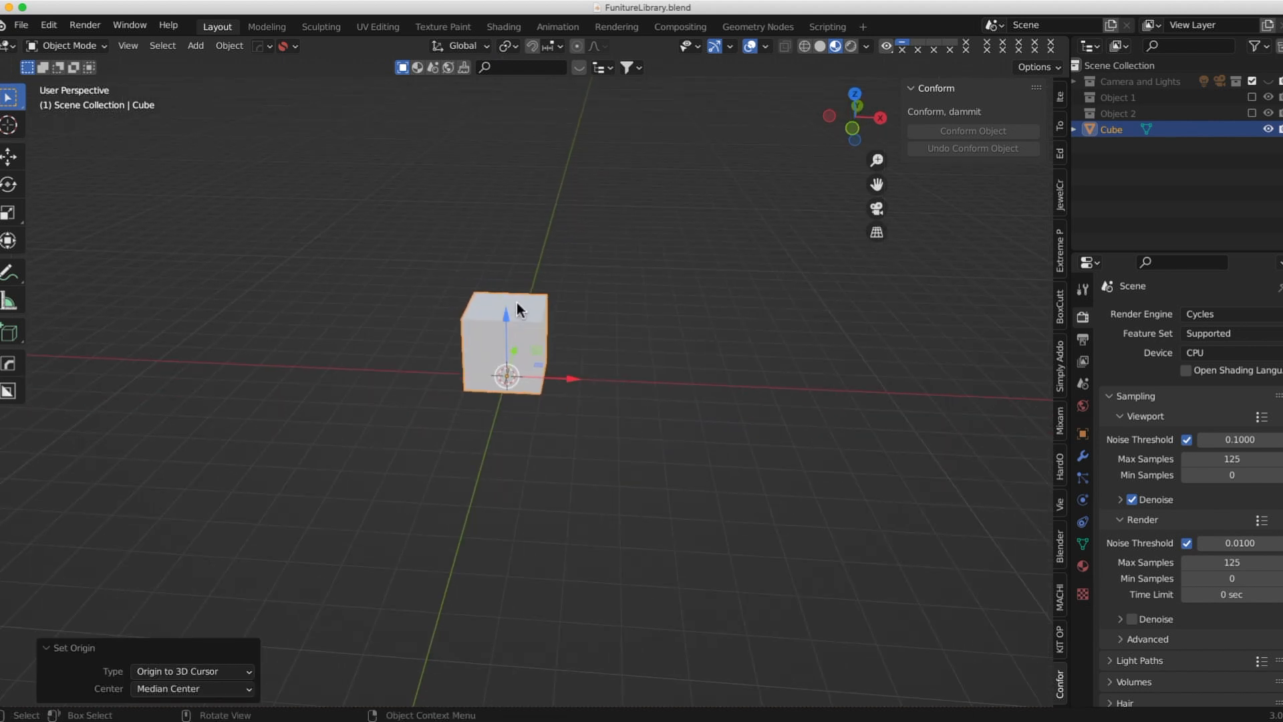
{"action": "key", "text": "Tab"}
{"action": "left_click", "coordinate": [510, 310]}
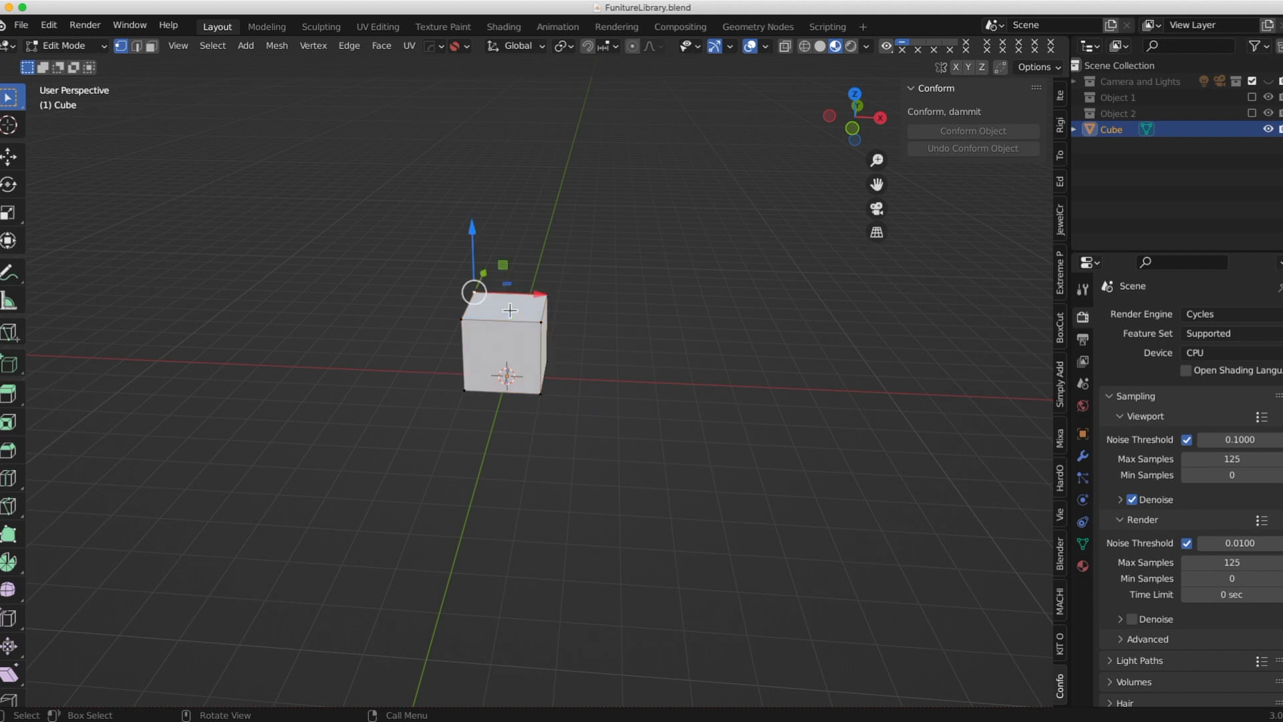
{"action": "left_click", "coordinate": [151, 46]}
{"action": "left_click", "coordinate": [491, 312]}
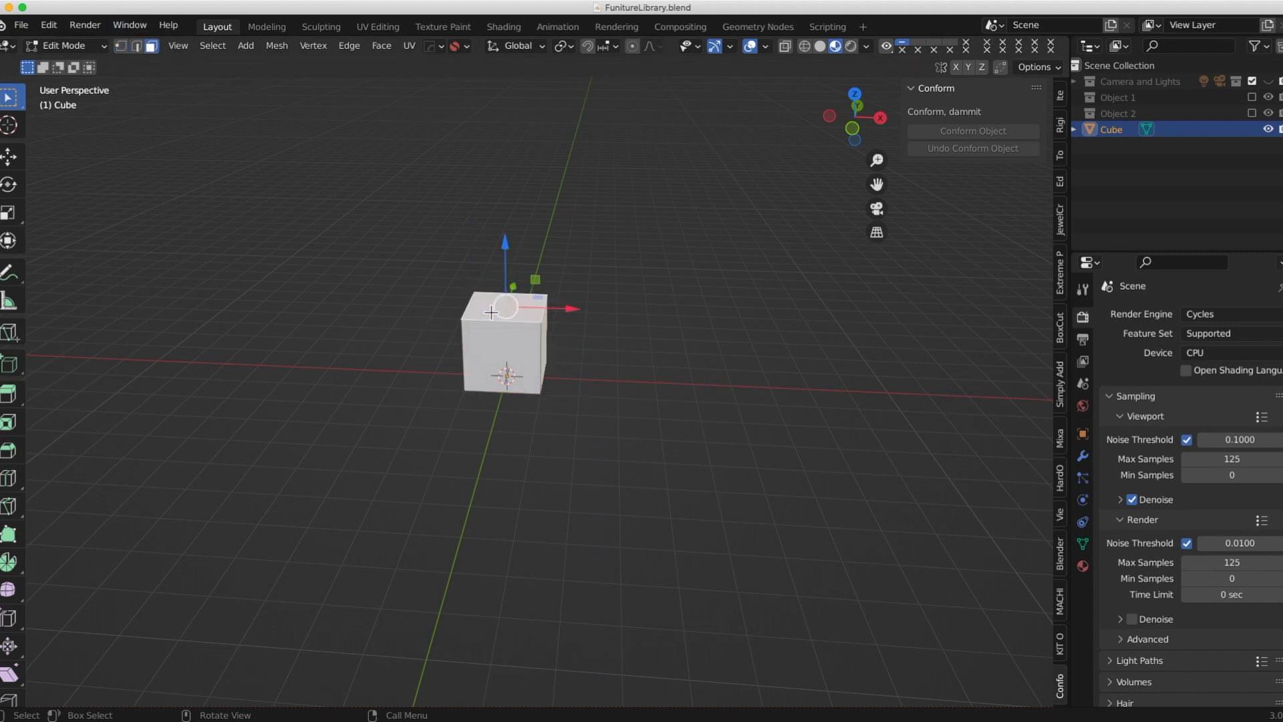
{"action": "middle_click_drag", "start_coordinate": [532, 311], "coordinate": [531, 283]}
{"action": "scroll", "coordinate": [532, 283], "scroll_direction": "up", "scroll_amount": 1}
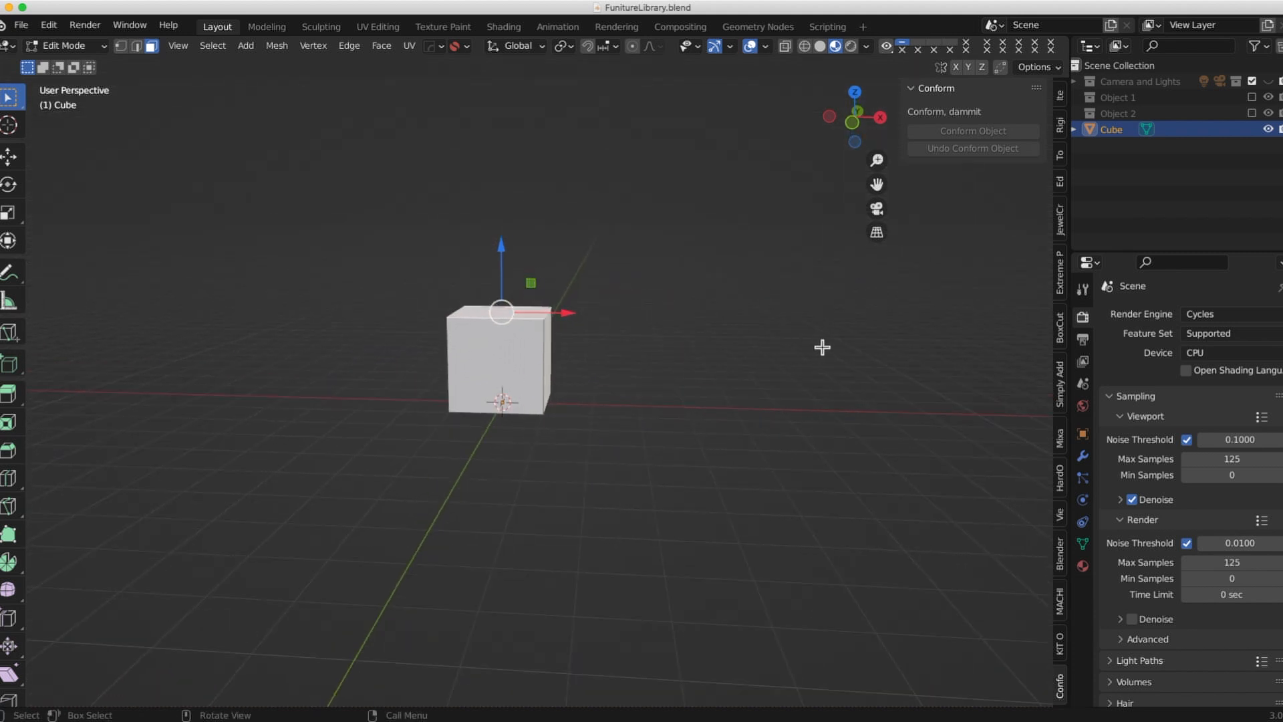
{"action": "key", "text": "s"}
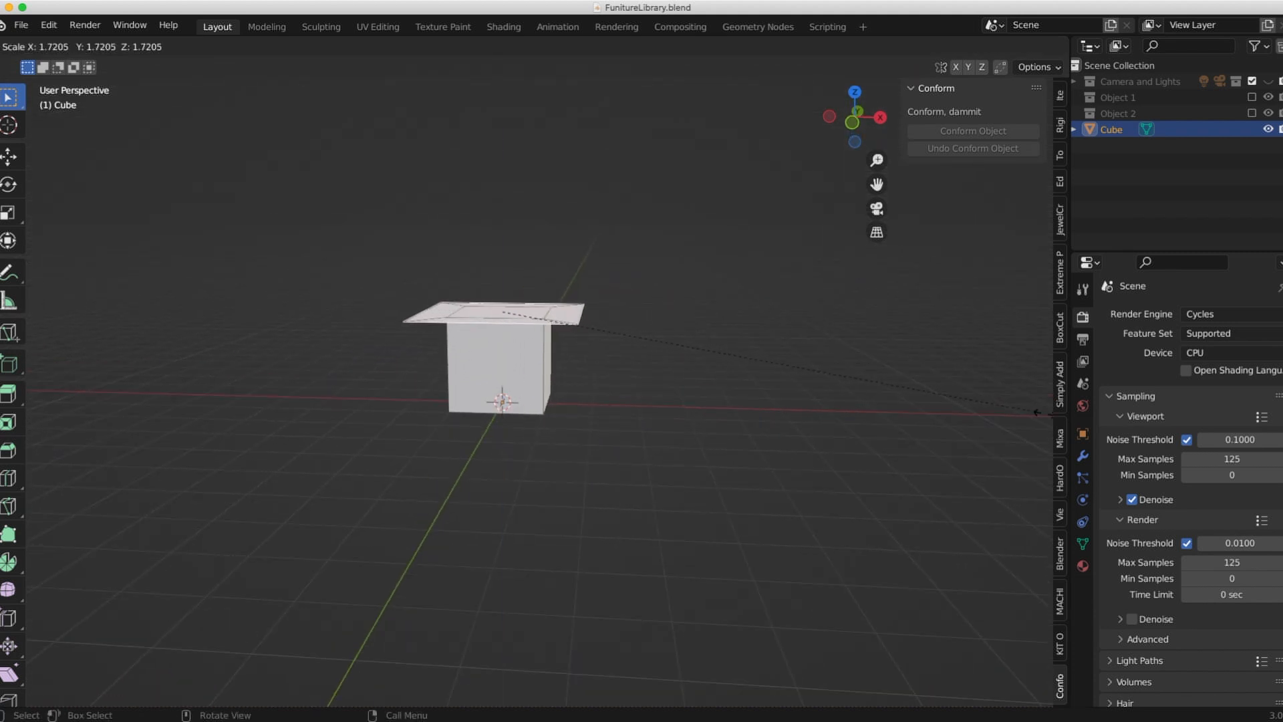
{"action": "left_click", "coordinate": [334, 489]}
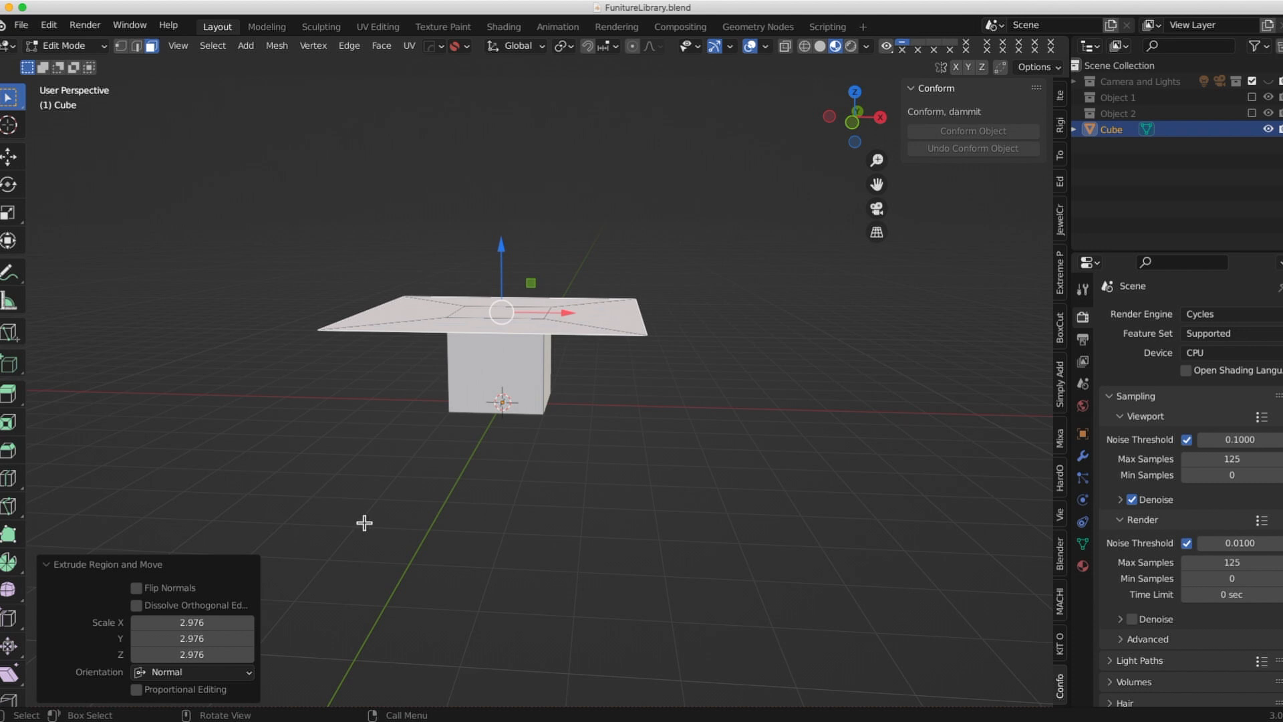
Extrude the widened top face up about 0.46 mm, and lower it about 0.27 mm to thin the tabletop.
{"action": "key", "text": "e"}
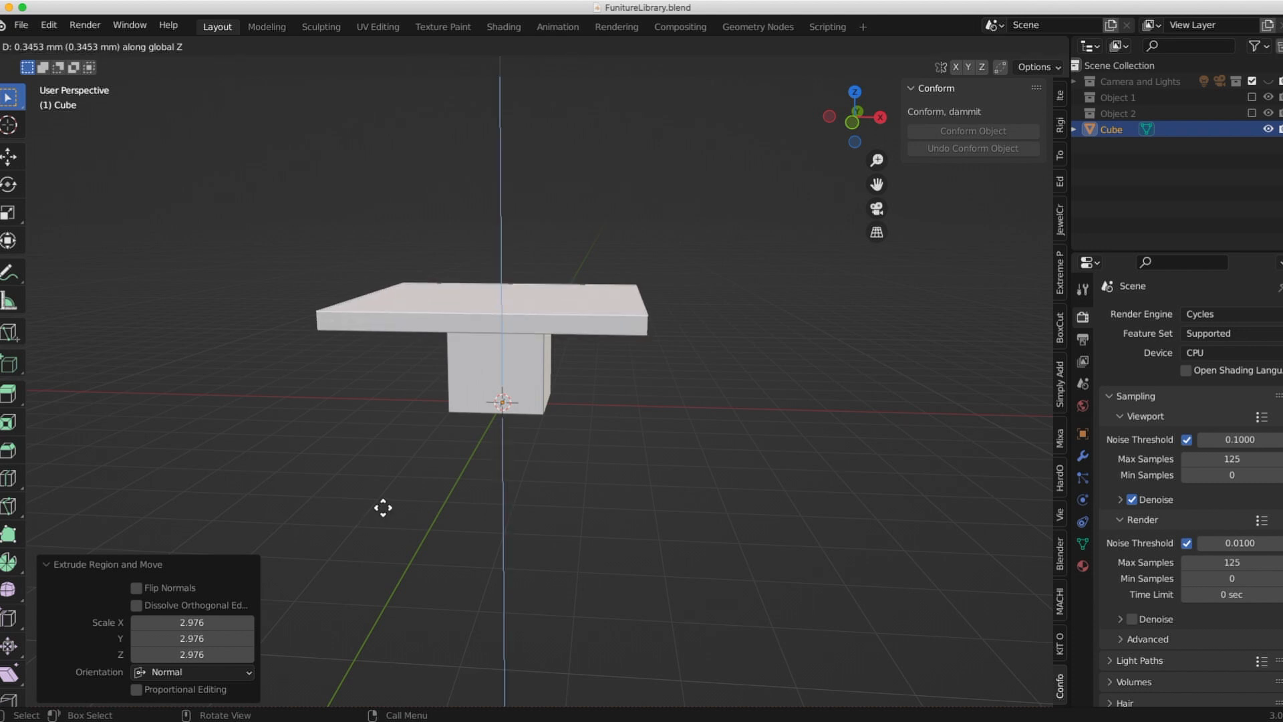
{"action": "left_click", "coordinate": [383, 503]}
{"action": "middle_click_drag", "start_coordinate": [378, 501], "coordinate": [389, 447]}
{"action": "scroll", "coordinate": [398, 184], "scroll_direction": "down", "scroll_amount": 1}
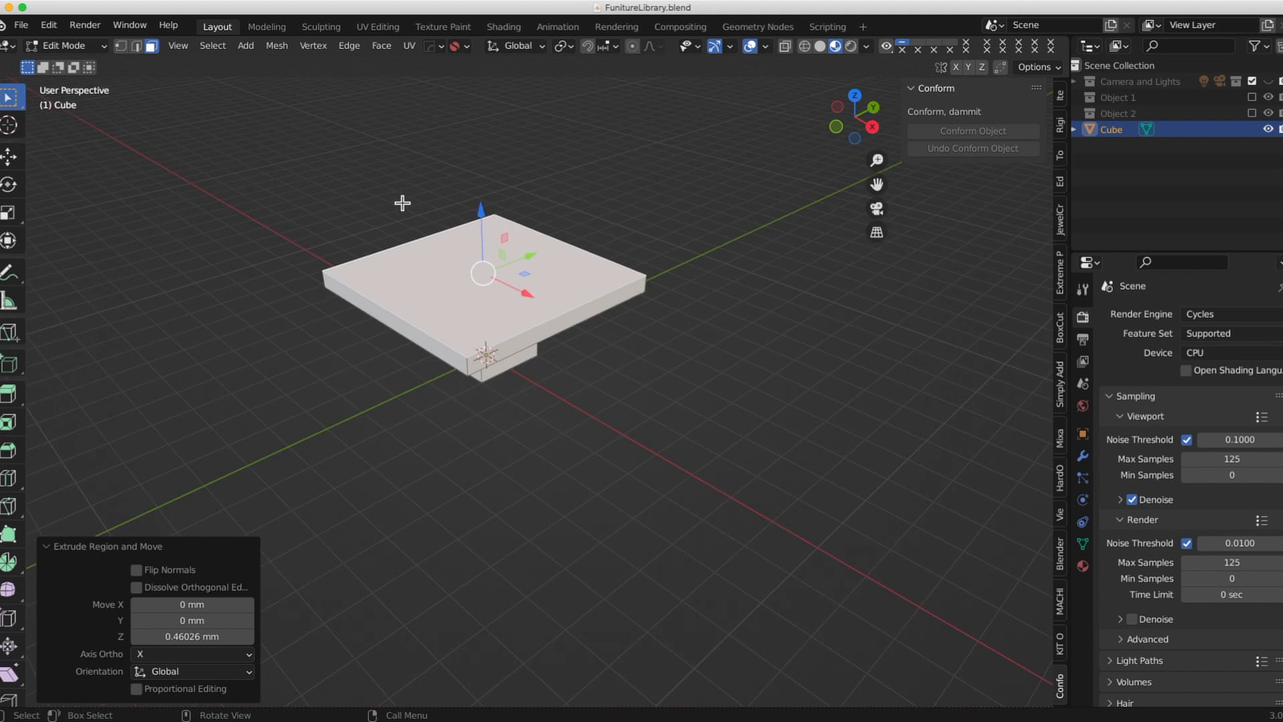
{"action": "middle_click_drag", "start_coordinate": [676, 214], "coordinate": [604, 223]}
{"action": "left_click", "coordinate": [481, 215]}
{"action": "left_click_drag", "start_coordinate": [481, 215], "coordinate": [481, 228]}
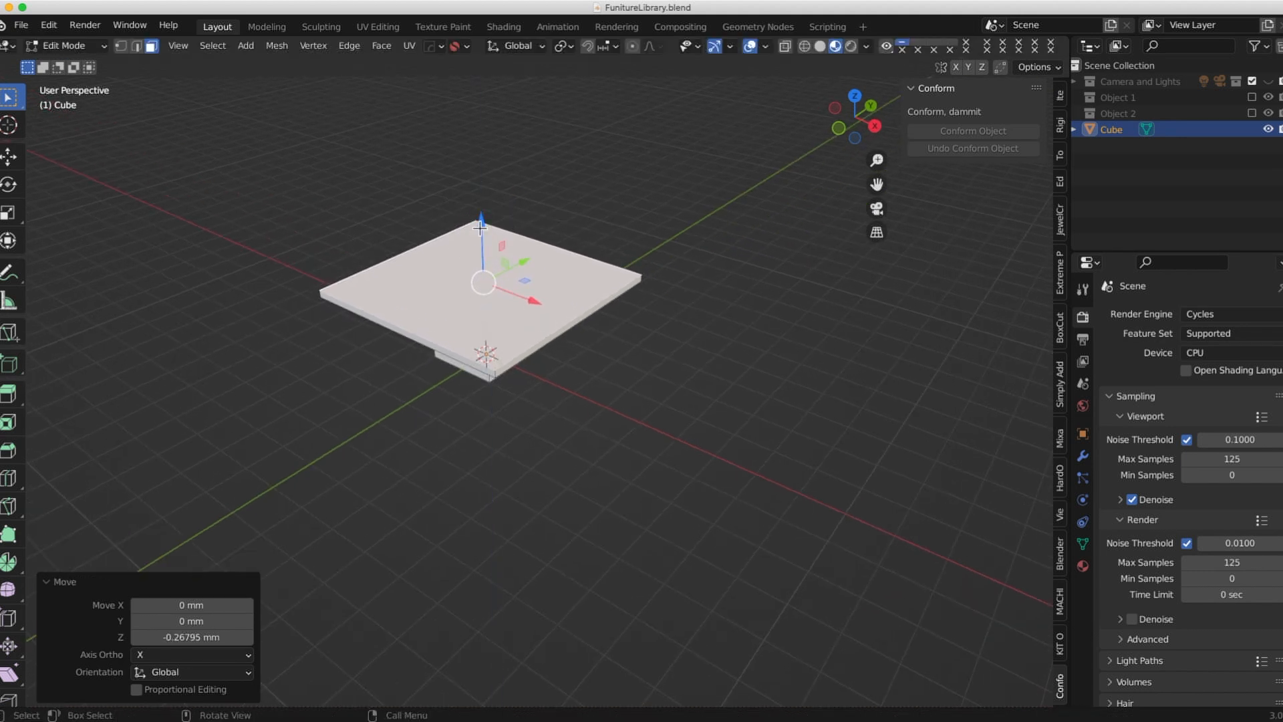
Return to Object Mode and rename the cube object as Table.
{"action": "key", "text": "Tab"}
{"action": "middle_click_drag", "start_coordinate": [420, 326], "coordinate": [446, 350]}
{"action": "double_click", "coordinate": [1119, 129]}
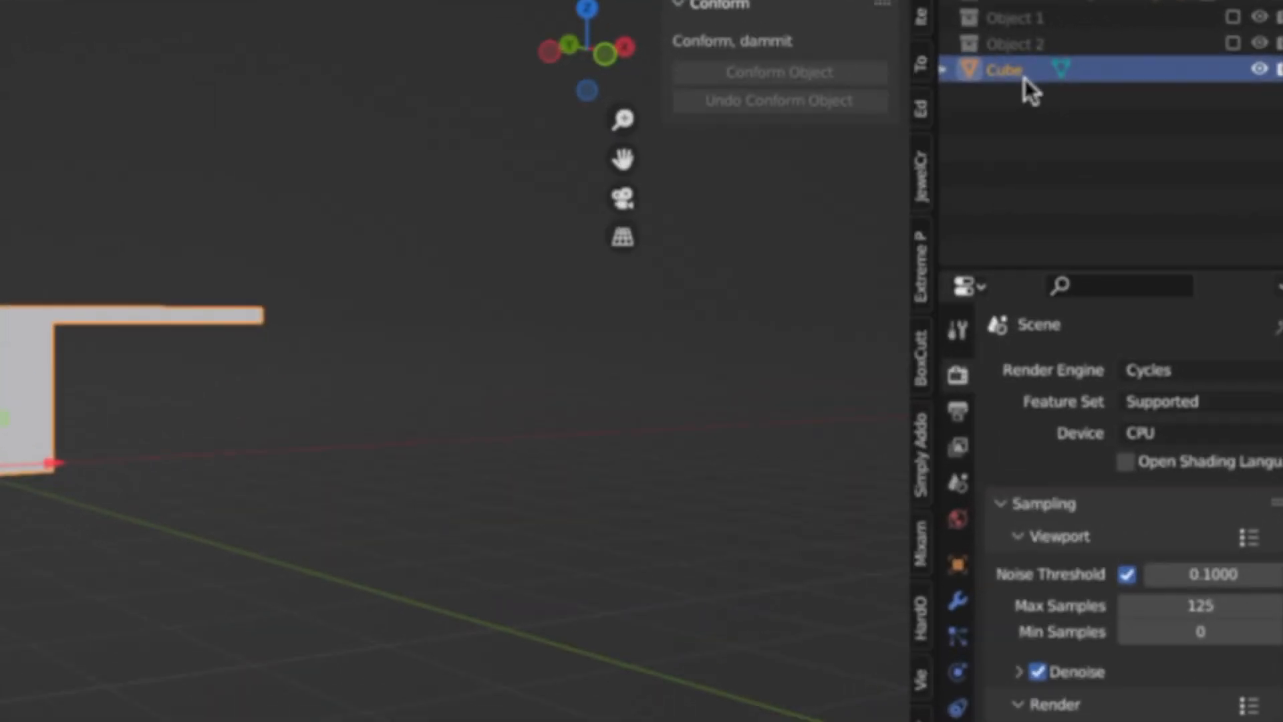
{"action": "type", "text": "Table"}
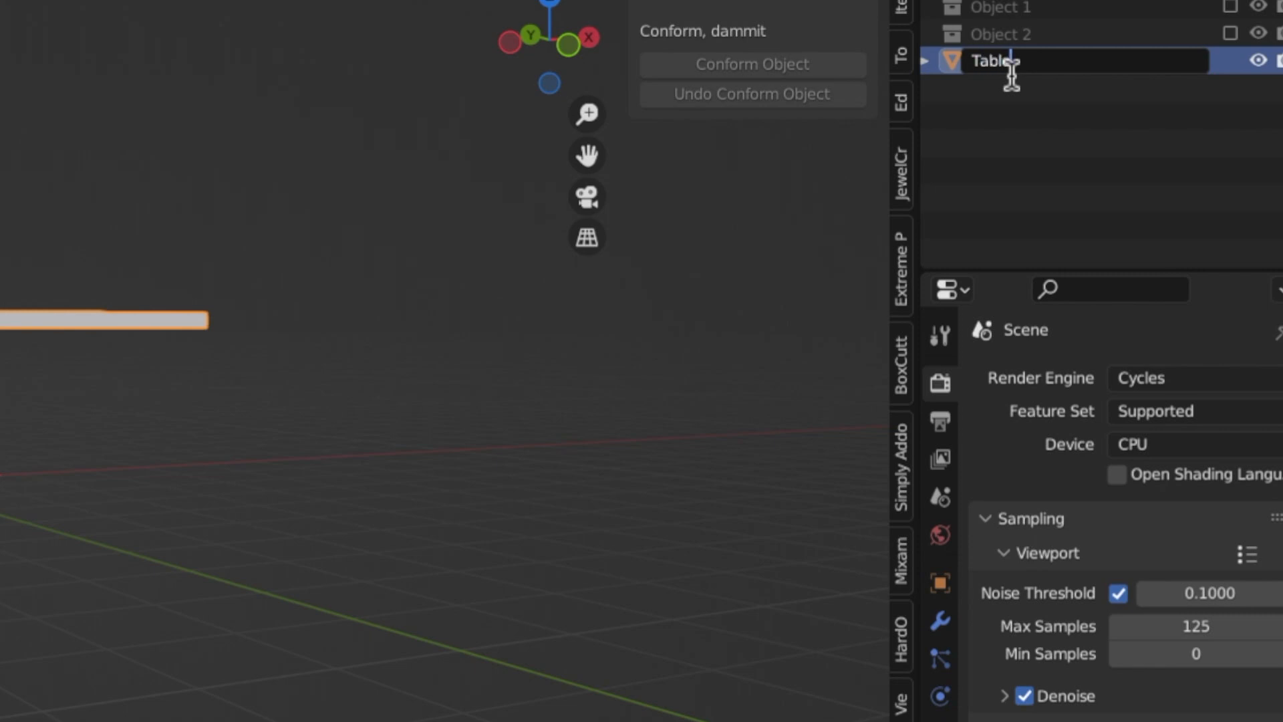
{"action": "key", "text": "Return"}
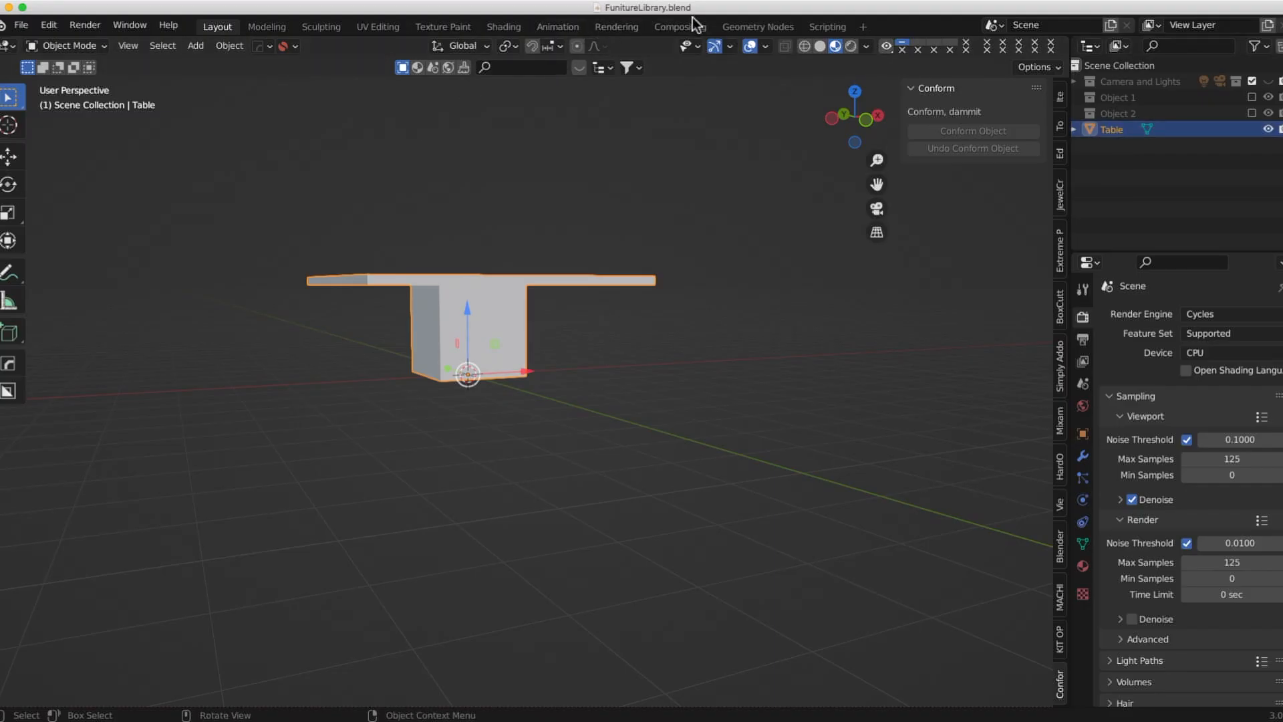
Split off an area beneath the viewport, make it an Asset Browser, and show the Funiture library.
{"action": "middle_click_drag", "start_coordinate": [584, 267], "coordinate": [613, 195]}
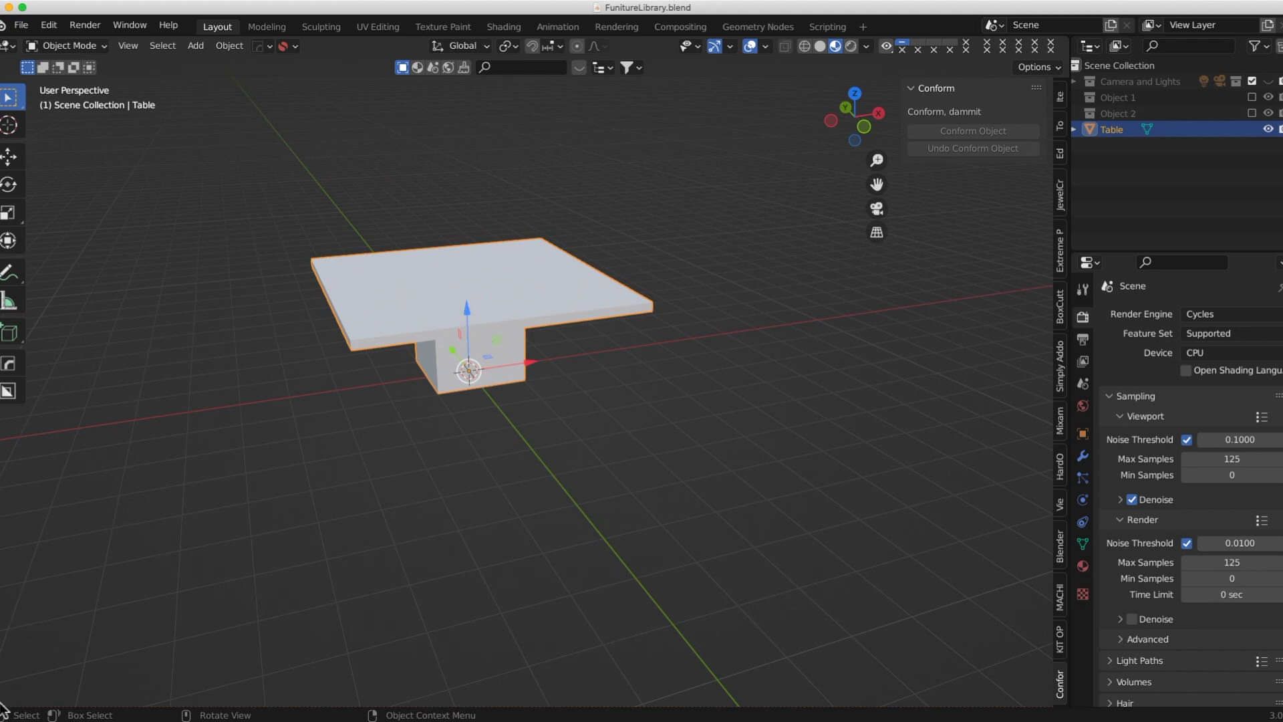
{"action": "left_click_drag", "start_coordinate": [7, 701], "coordinate": [10, 457]}
{"action": "left_click", "coordinate": [7, 462]}
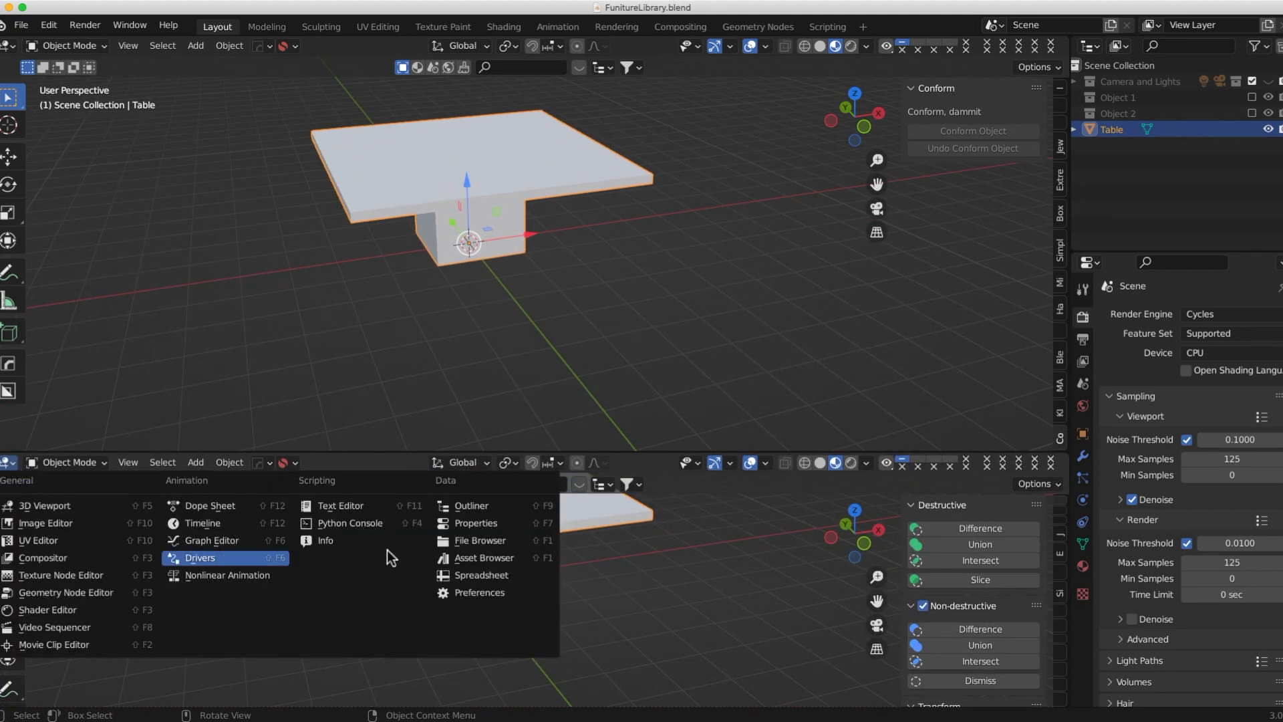
{"action": "left_click", "coordinate": [479, 558]}
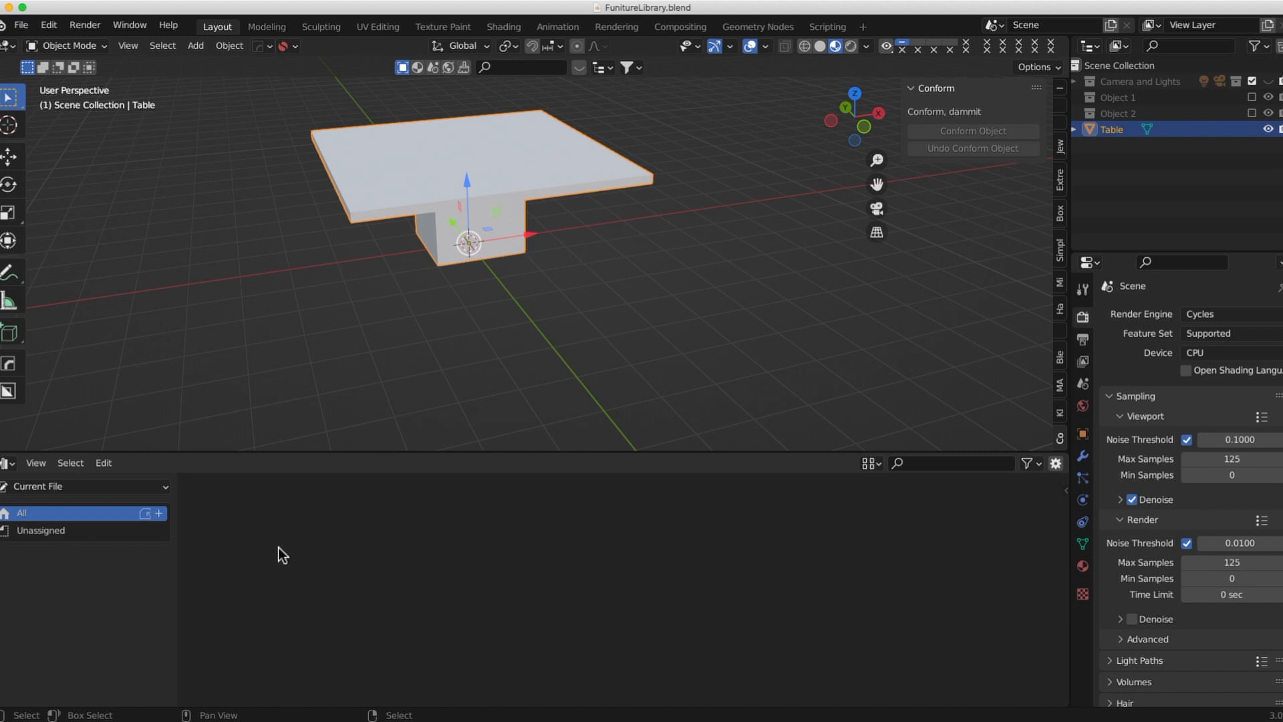
{"action": "left_click", "coordinate": [111, 485]}
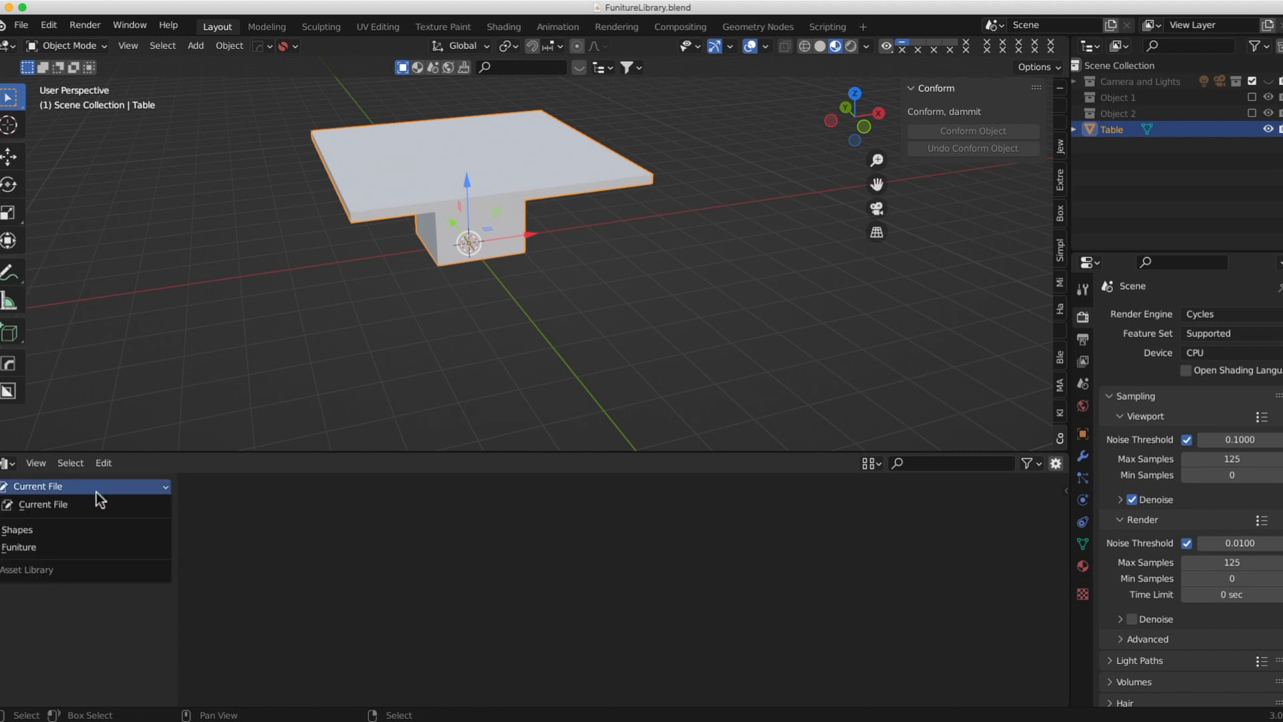
{"action": "left_click", "coordinate": [30, 547]}
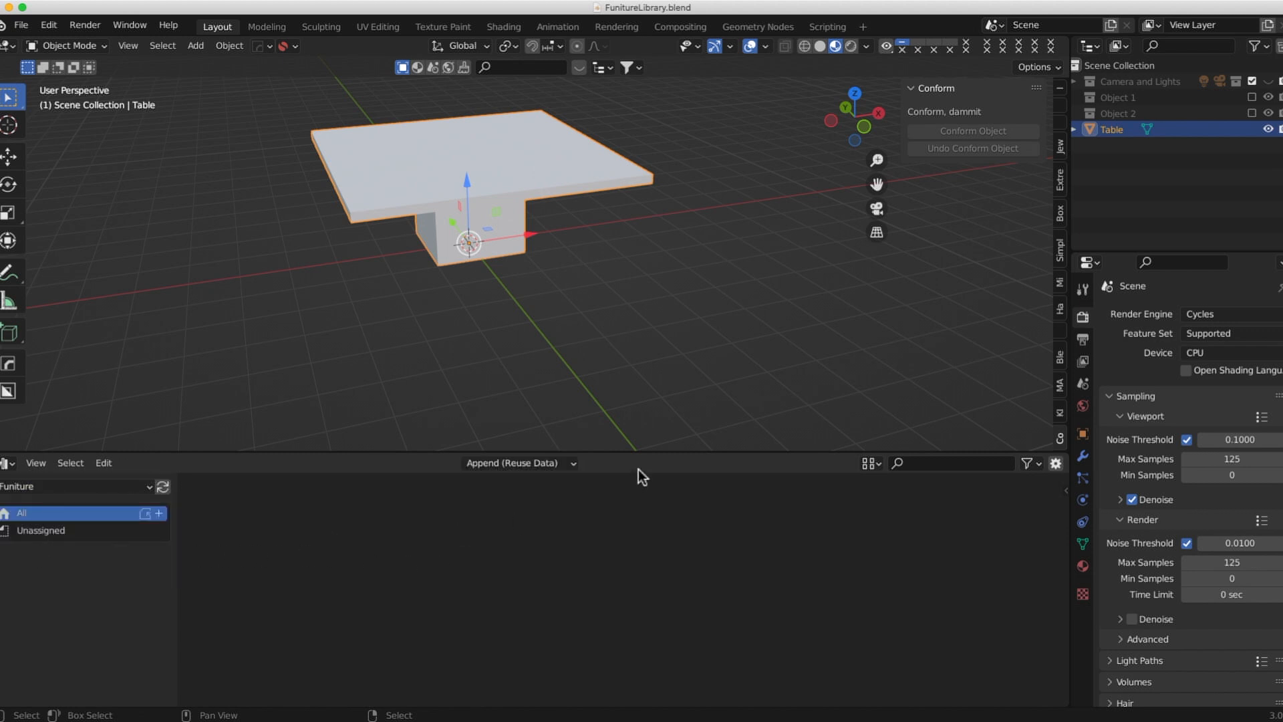
Mark the Table object as an asset and move it about 7.34 mm along Y, away from the world origin.
{"action": "right_click", "coordinate": [1122, 131]}
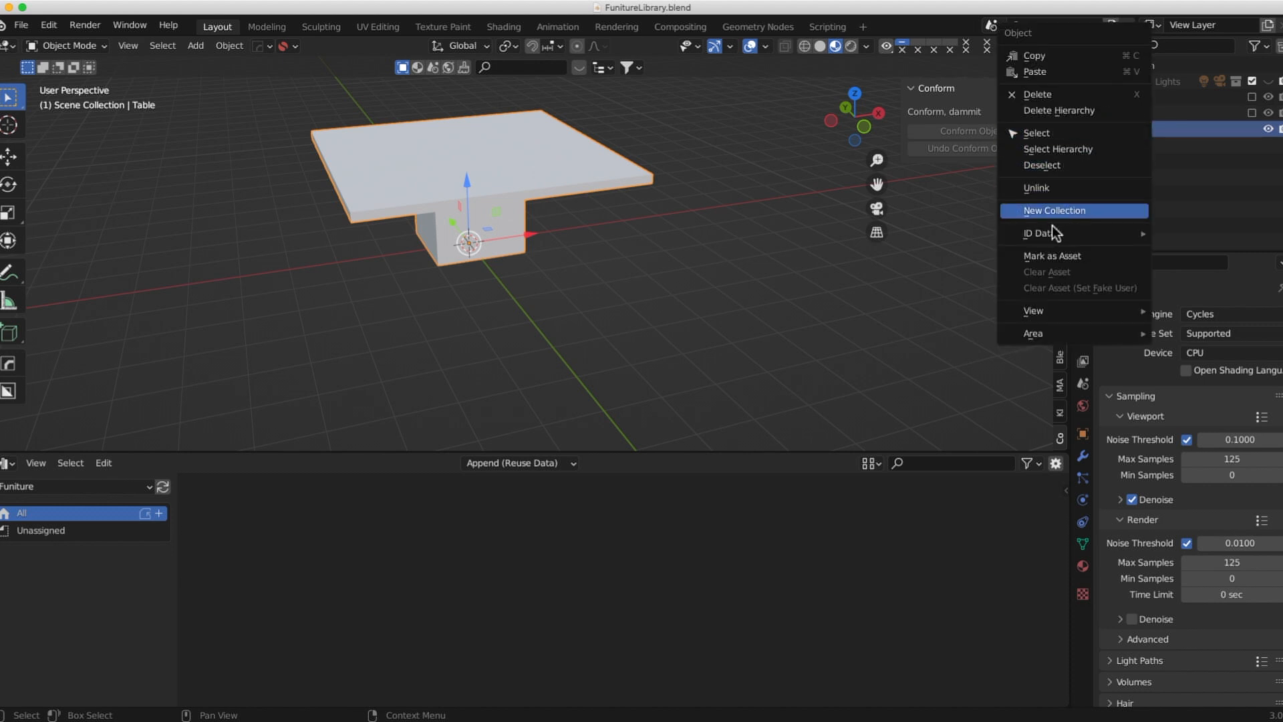
{"action": "left_click", "coordinate": [1052, 256]}
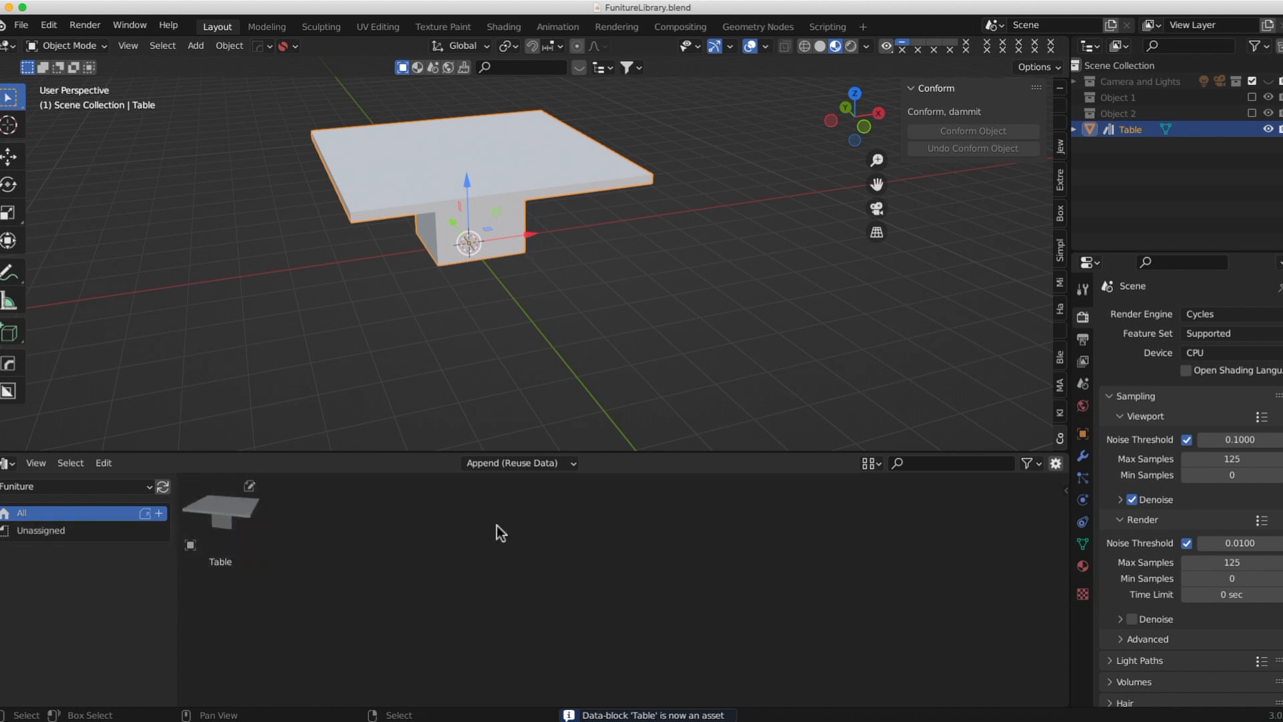
{"action": "middle_click_drag", "start_coordinate": [571, 269], "coordinate": [673, 317]}
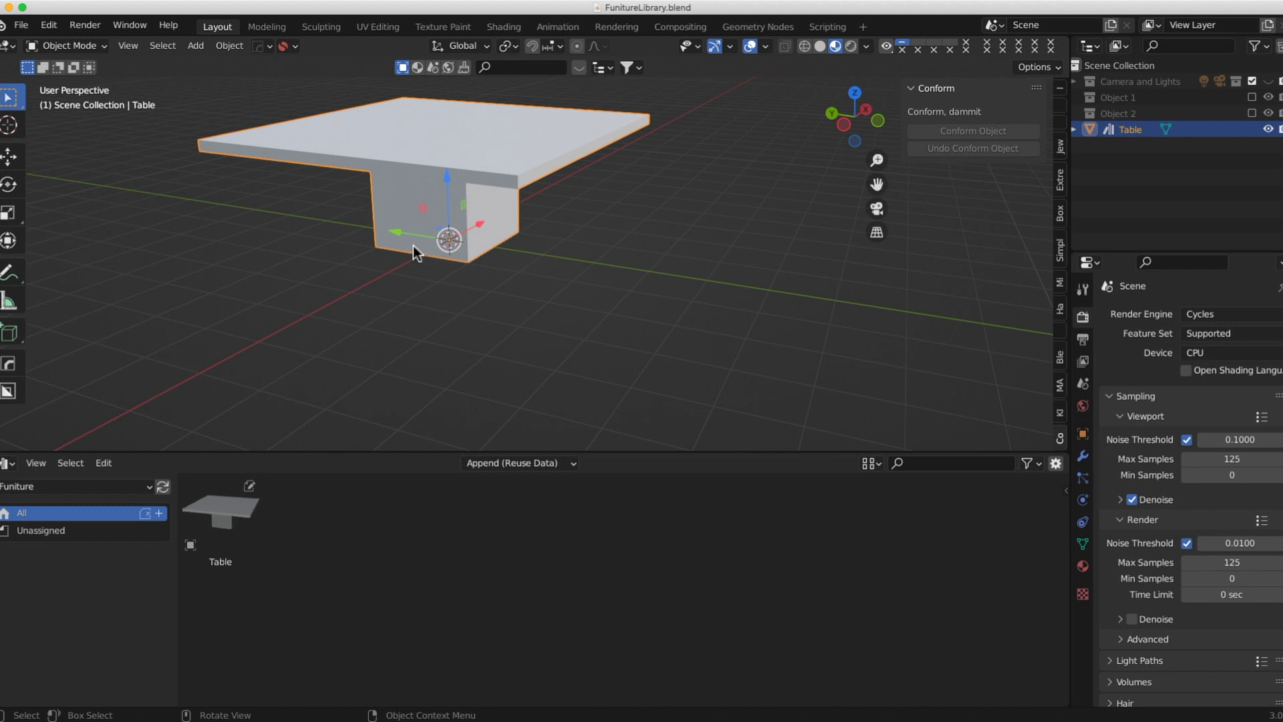
{"action": "left_click_drag", "start_coordinate": [400, 235], "coordinate": [184, 206]}
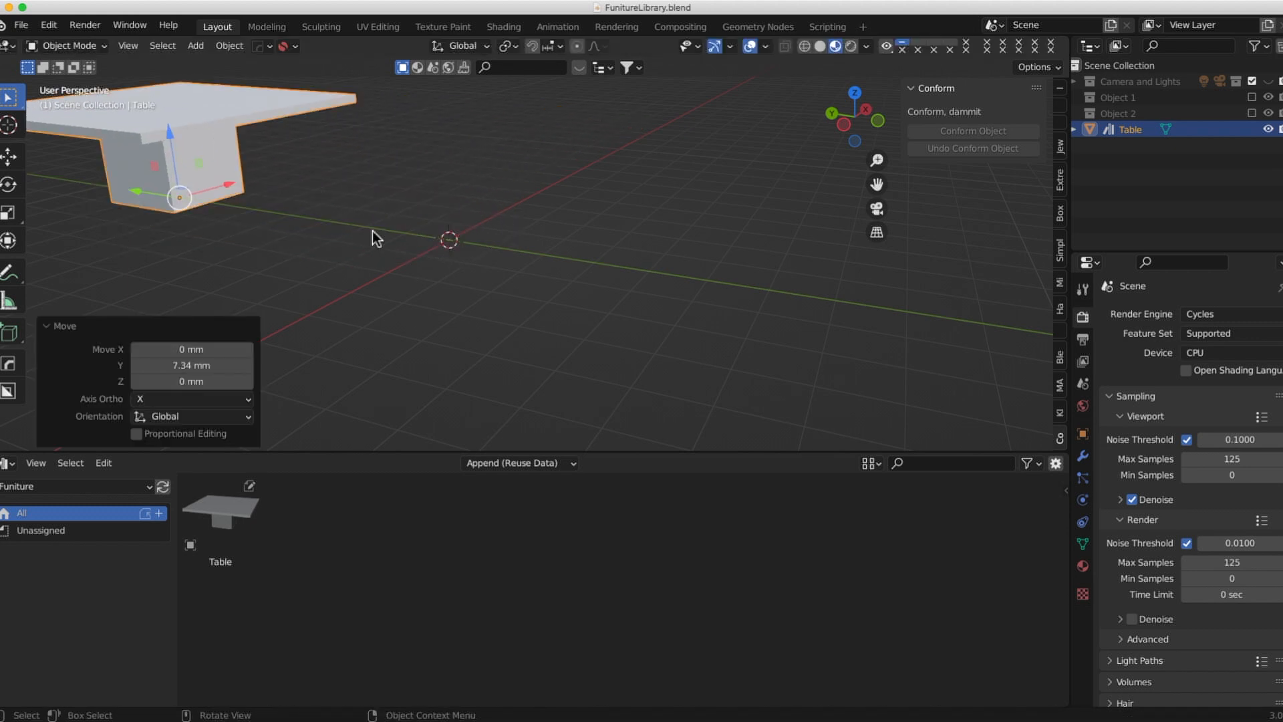
Add a 2 mm mesh cube at the world origin beside the table.
{"action": "mouse_move", "coordinate": [488, 244]}
{"action": "middle_mouse_down"}
{"action": "mouse_move", "coordinate": [543, 243]}
{"action": "mouse_move", "coordinate": [504, 210]}
{"action": "mouse_move", "coordinate": [499, 223]}
{"action": "middle_mouse_up"}
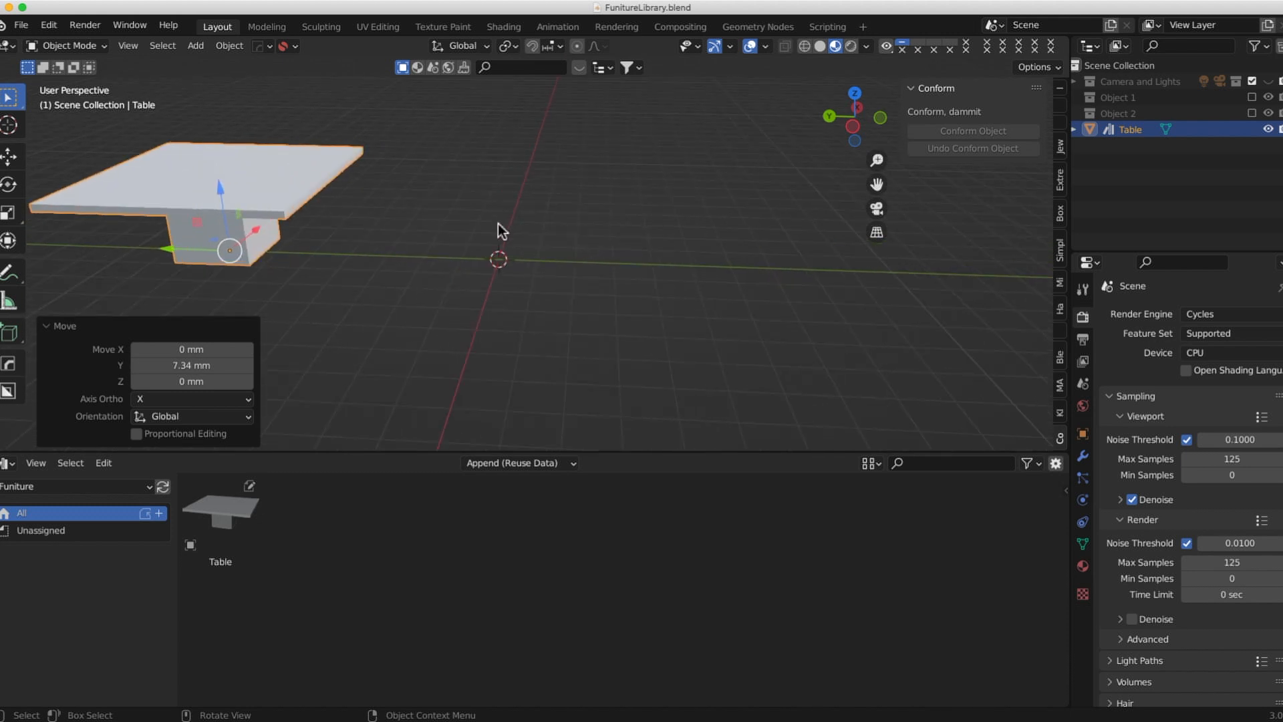
{"action": "scroll", "coordinate": [498, 223], "scroll_direction": "up", "scroll_amount": 1}
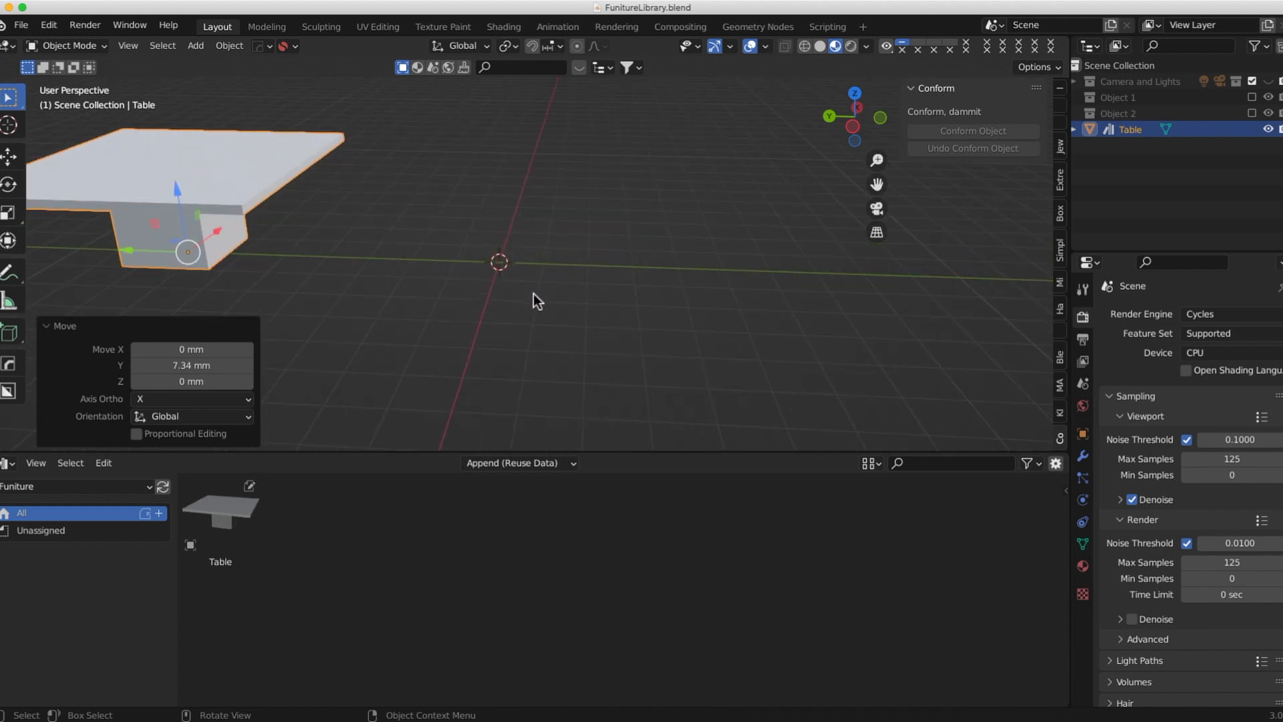
{"action": "key", "text": "shift+a"}
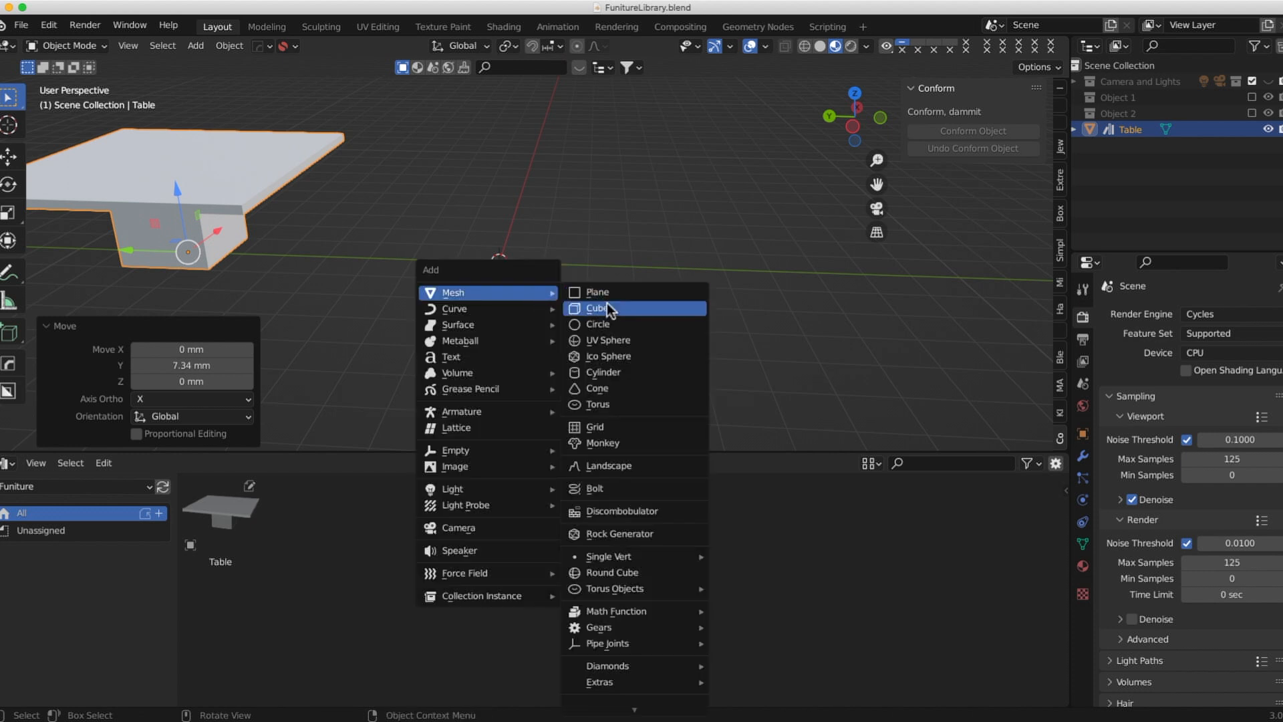
{"action": "left_click", "coordinate": [624, 309]}
{"action": "mouse_move", "coordinate": [472, 238]}
{"action": "middle_mouse_down"}
{"action": "mouse_move", "coordinate": [367, 231]}
{"action": "mouse_move", "coordinate": [454, 233]}
{"action": "middle_mouse_up"}
{"action": "middle_click_drag", "start_coordinate": [538, 222], "coordinate": [484, 243]}
{"action": "scroll", "coordinate": [480, 234], "scroll_direction": "up", "scroll_amount": 3}
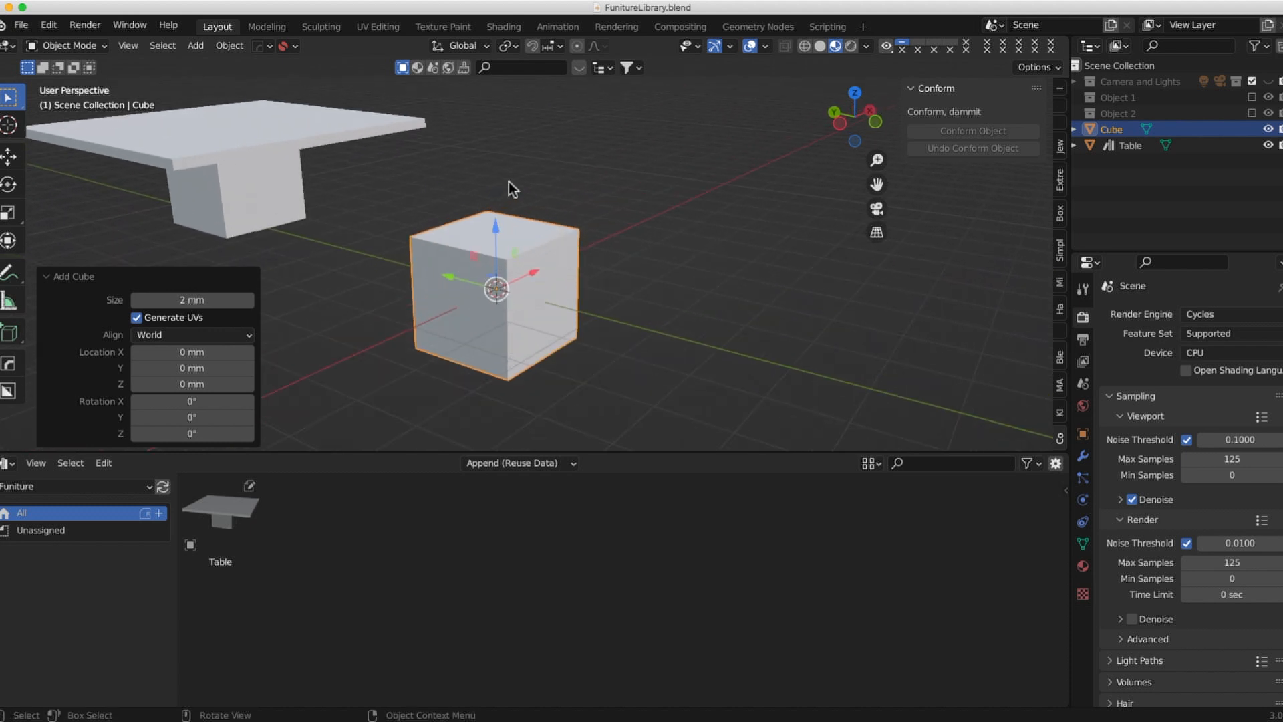
Extrude one side face of the cube outward about 0.34 mm along Y in Edit Mode.
{"action": "key", "text": "Tab"}
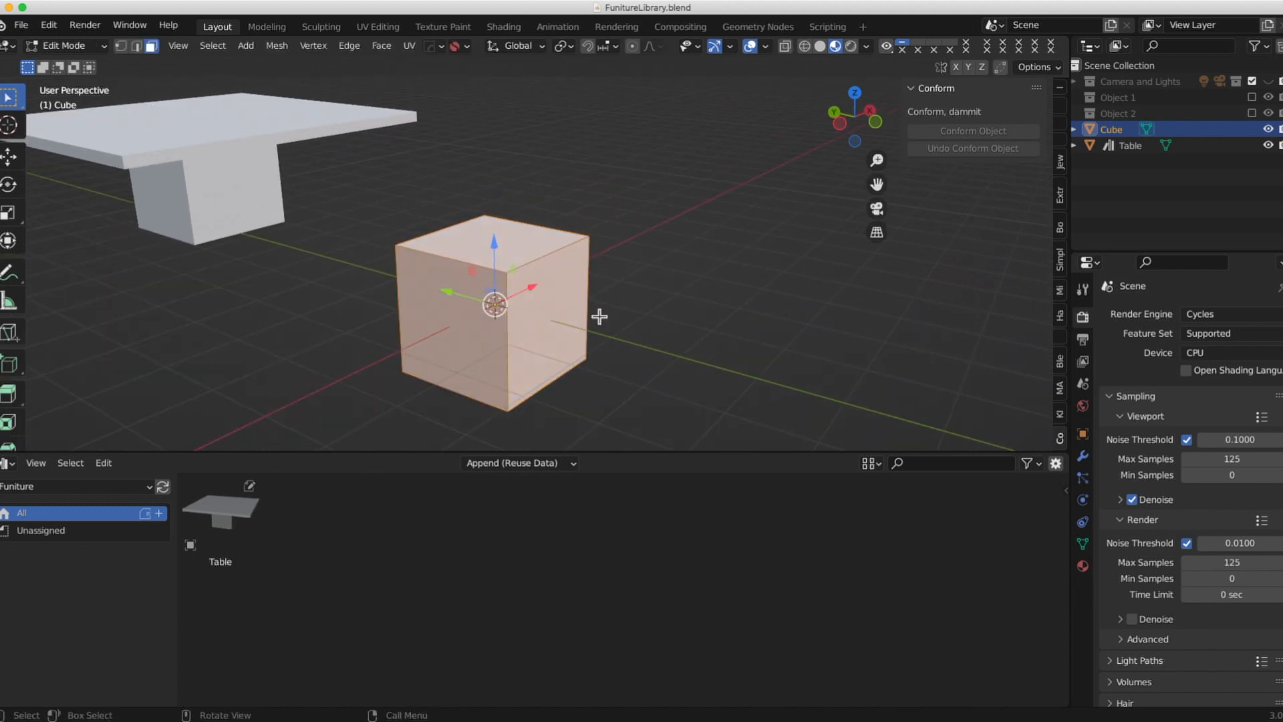
{"action": "left_click", "coordinate": [568, 313]}
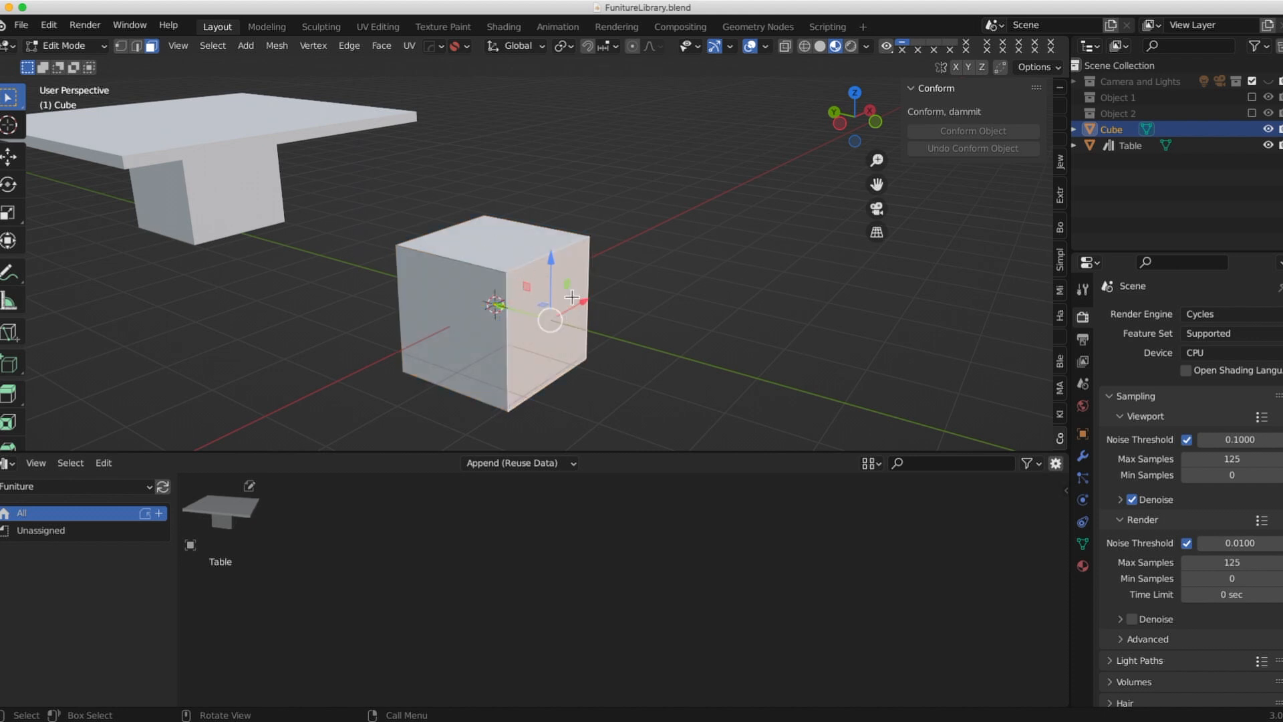
{"action": "left_click", "coordinate": [149, 47]}
{"action": "key", "text": "e"}
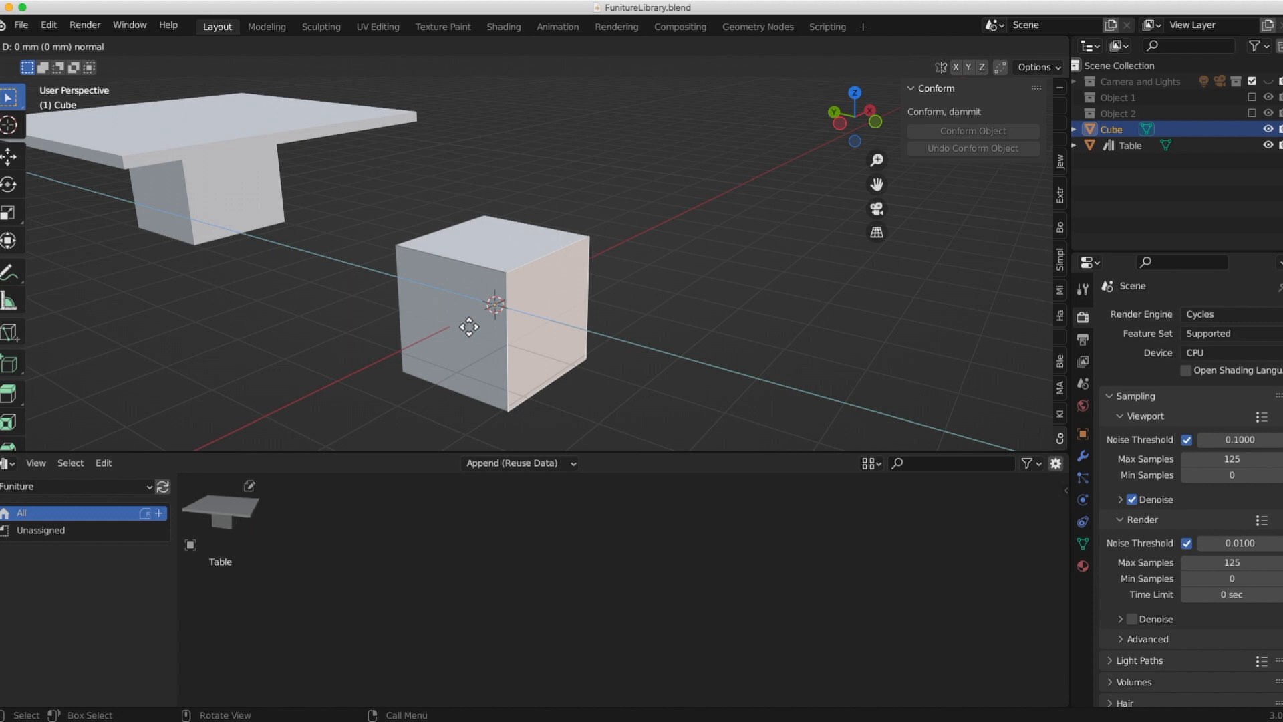
{"action": "key", "text": "y"}
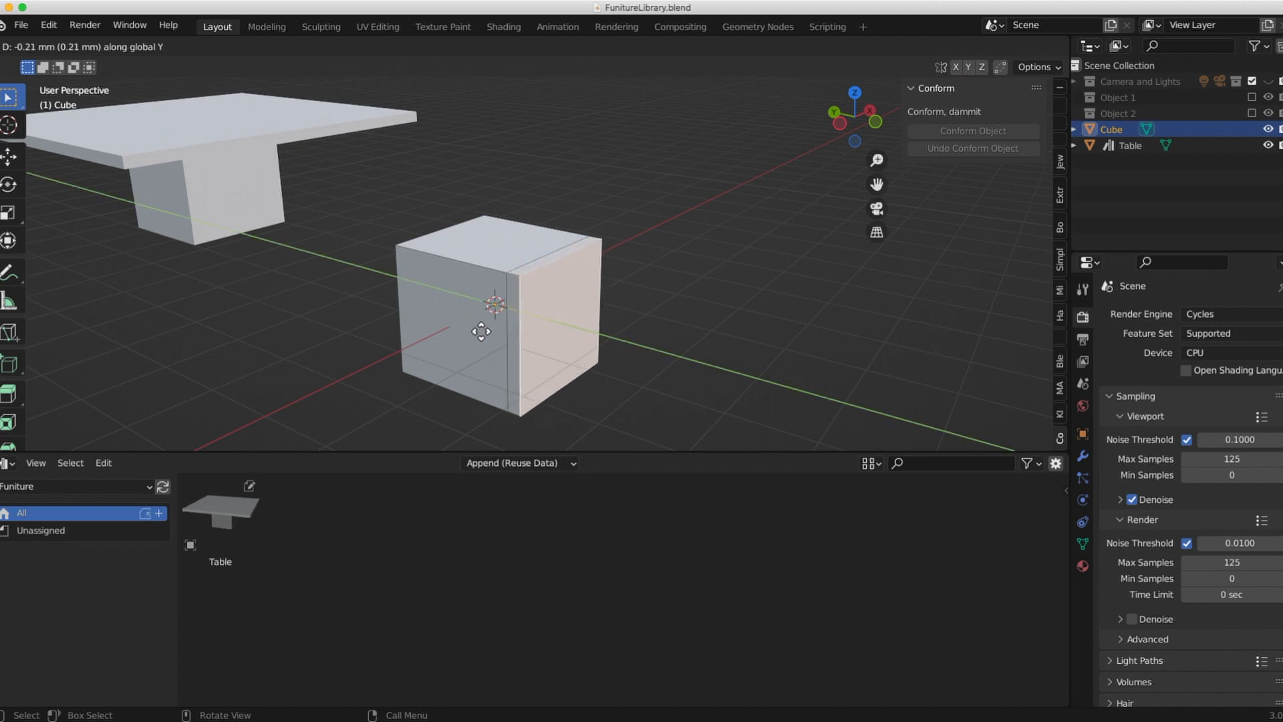
{"action": "left_click", "coordinate": [488, 334]}
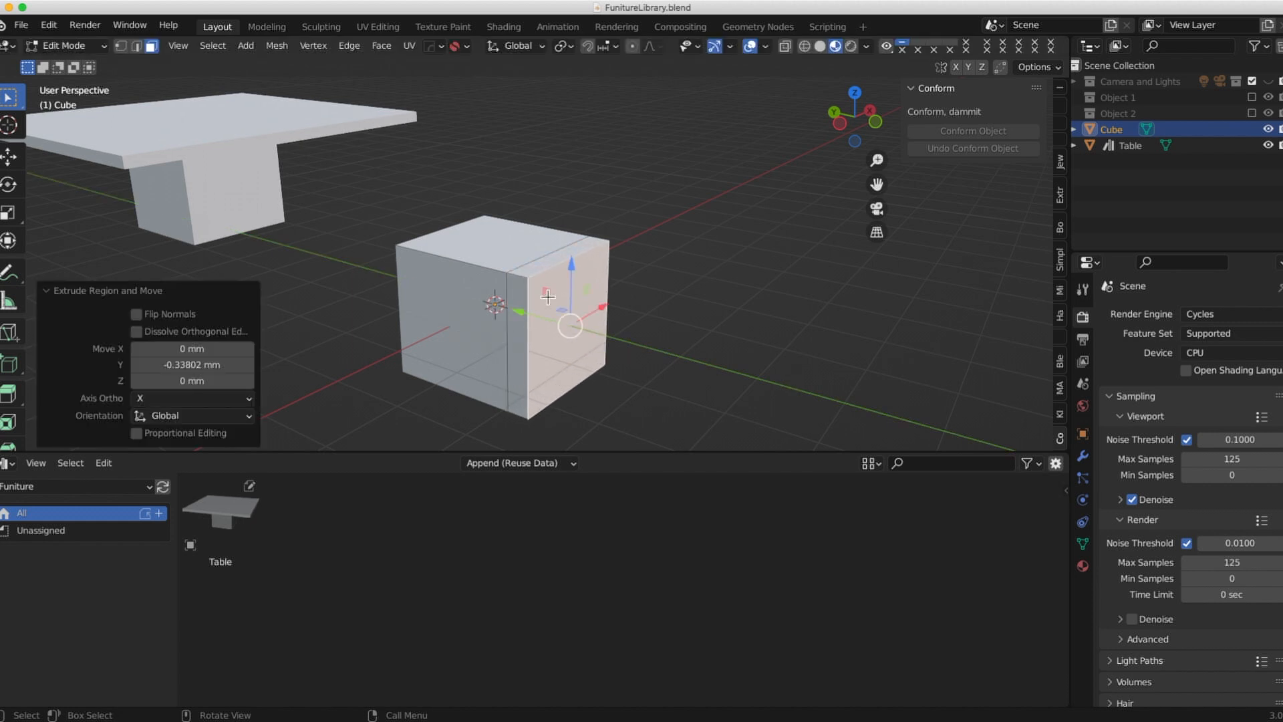
Extrude the top face of the new thin section straight up along Z to form the chair's backrest.
{"action": "left_click", "coordinate": [558, 263]}
{"action": "middle_click_drag", "start_coordinate": [558, 262], "coordinate": [633, 367]}
{"action": "key", "text": "g"}
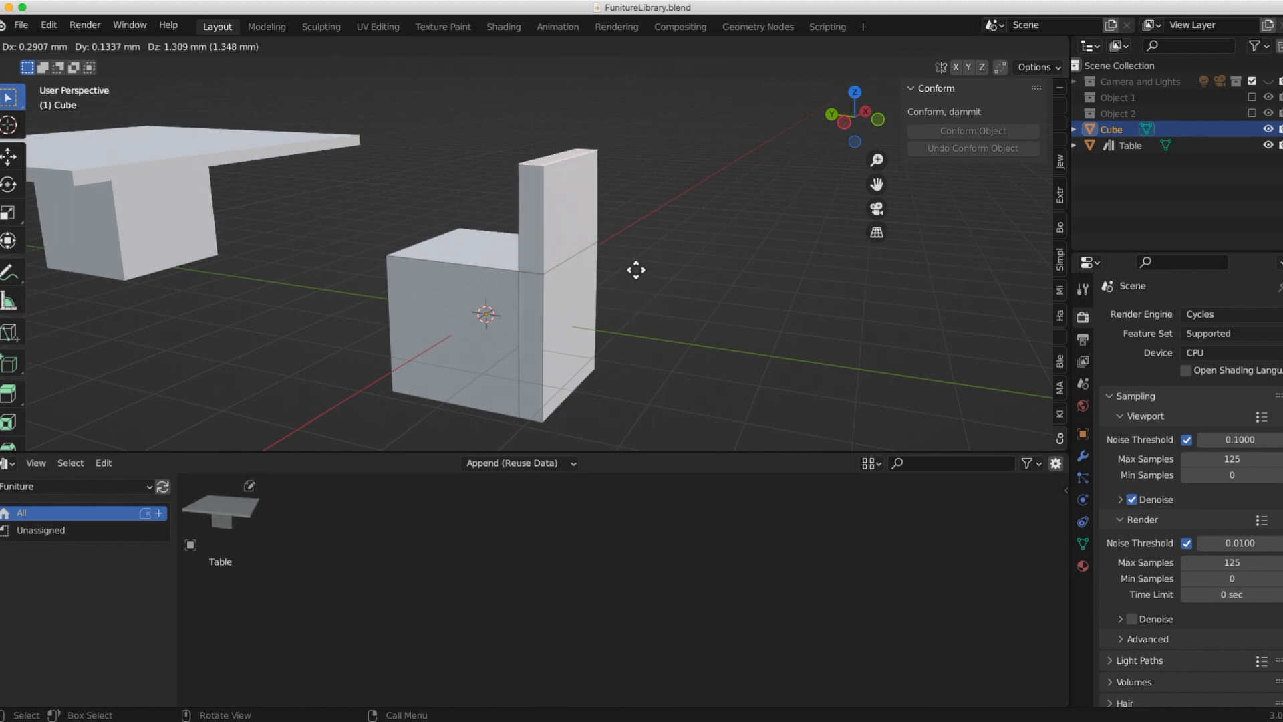
{"action": "key", "text": "z"}
{"action": "key", "text": "z"}
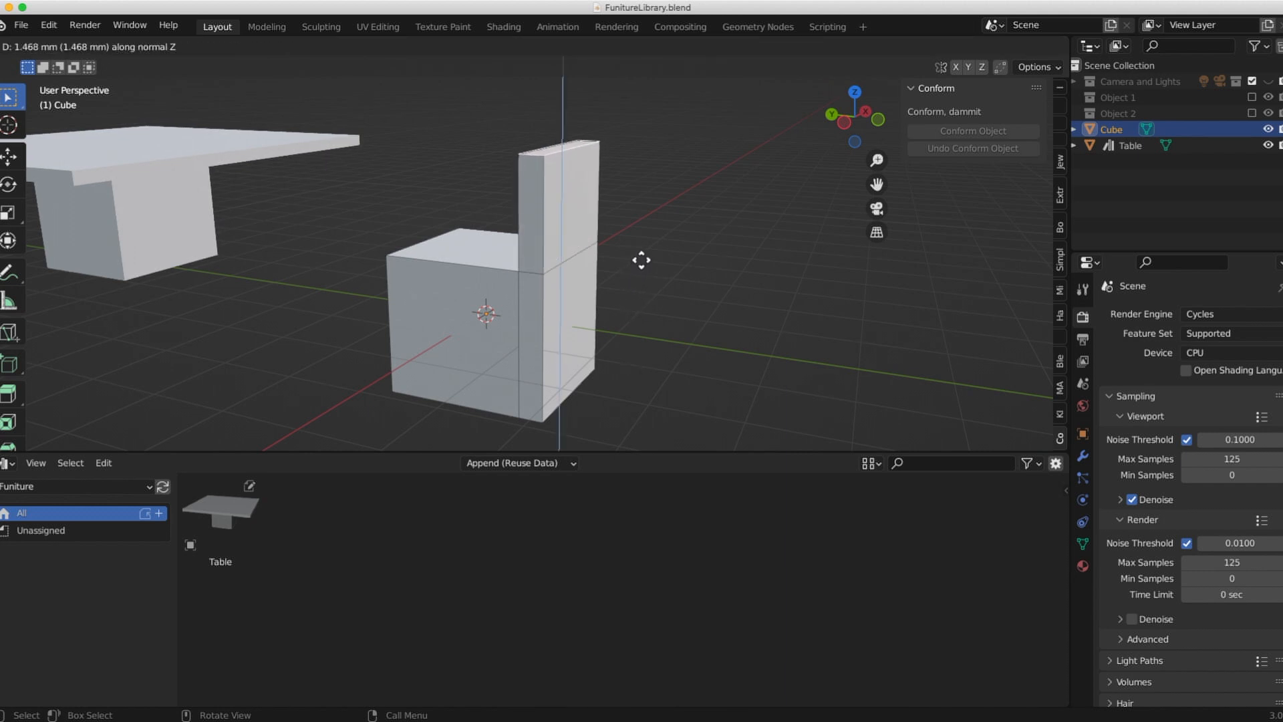
{"action": "left_click", "coordinate": [641, 244]}
Return to Object Mode and rename the cube object as Chair.
{"action": "middle_click_drag", "start_coordinate": [578, 291], "coordinate": [579, 333]}
{"action": "key", "text": "Tab"}
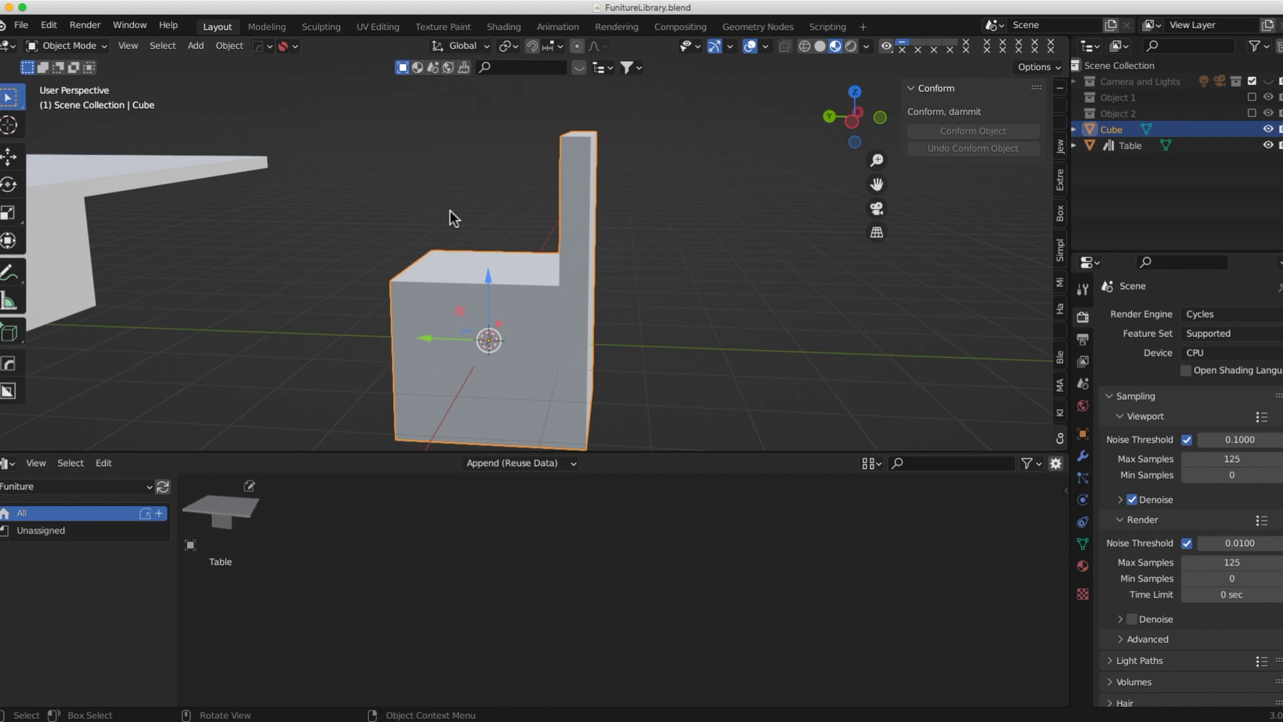
{"action": "middle_click_drag", "start_coordinate": [450, 210], "coordinate": [465, 243]}
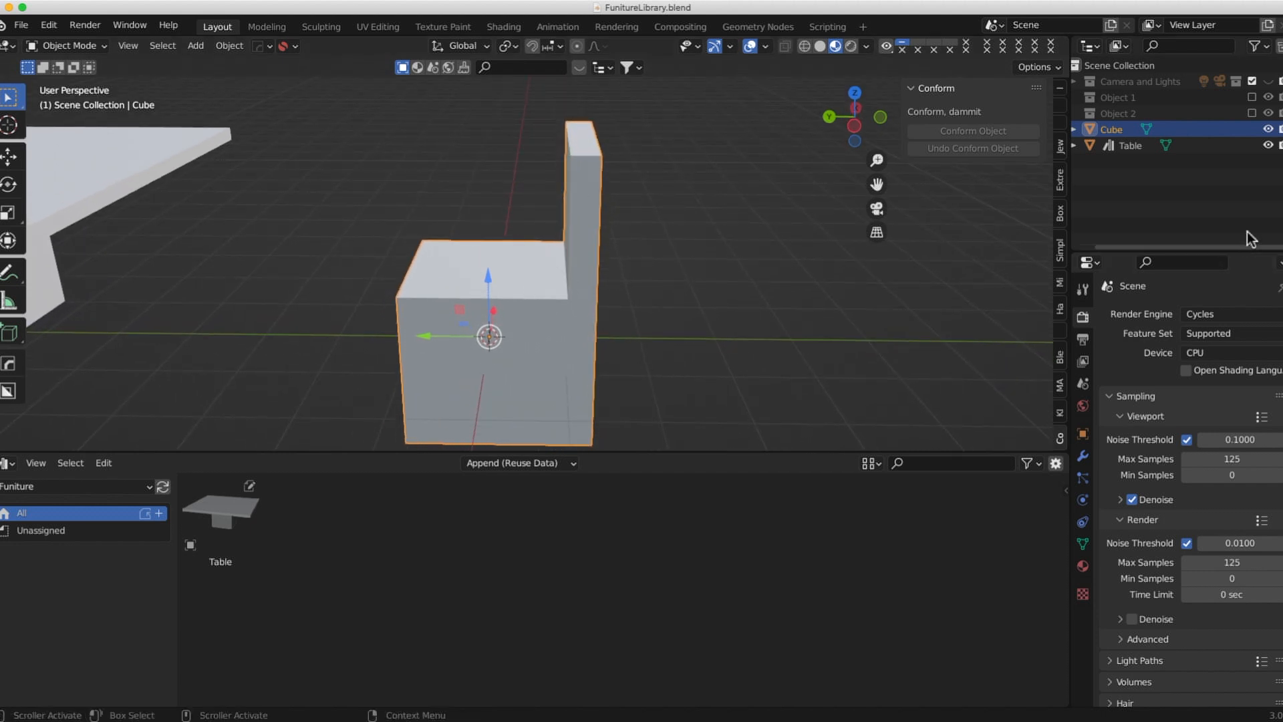
{"action": "double_click", "coordinate": [1111, 131]}
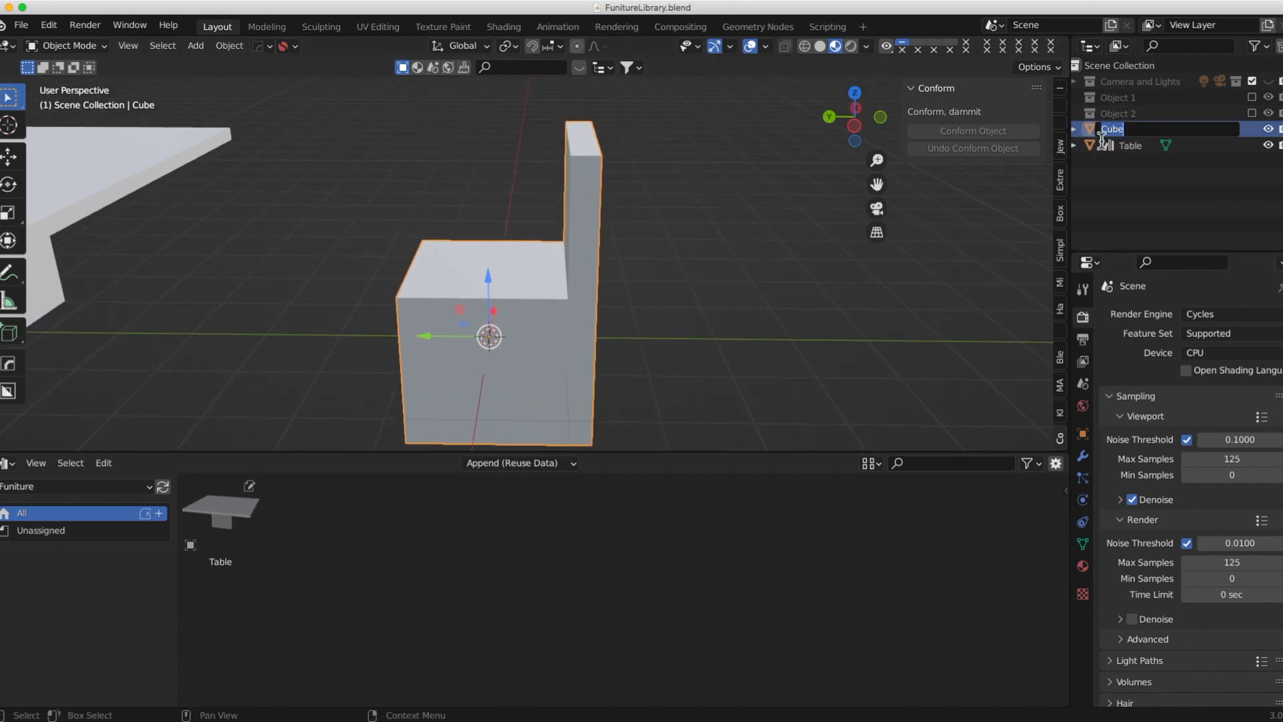
{"action": "type", "text": "Chair"}
{"action": "key", "text": "Return"}
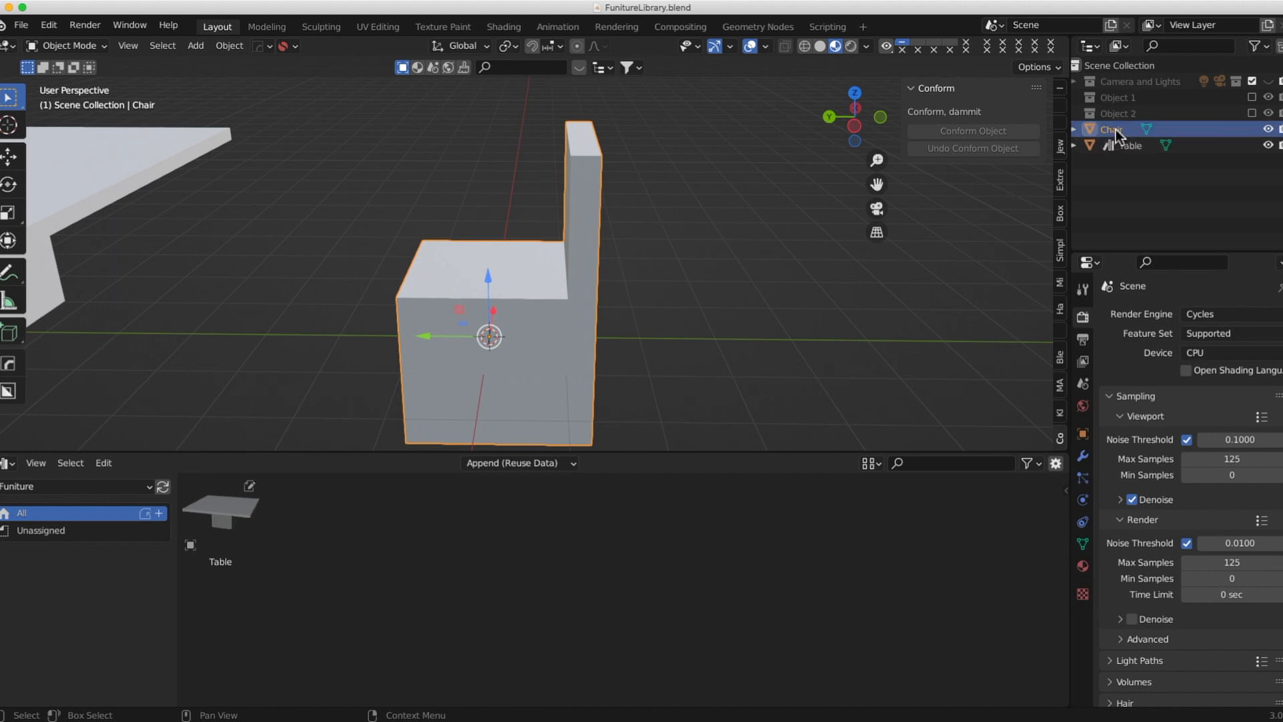
Mark the Chair object as an asset and save FunitureLibrary.blend.
{"action": "right_click", "coordinate": [1116, 129]}
{"action": "left_click", "coordinate": [1073, 254]}
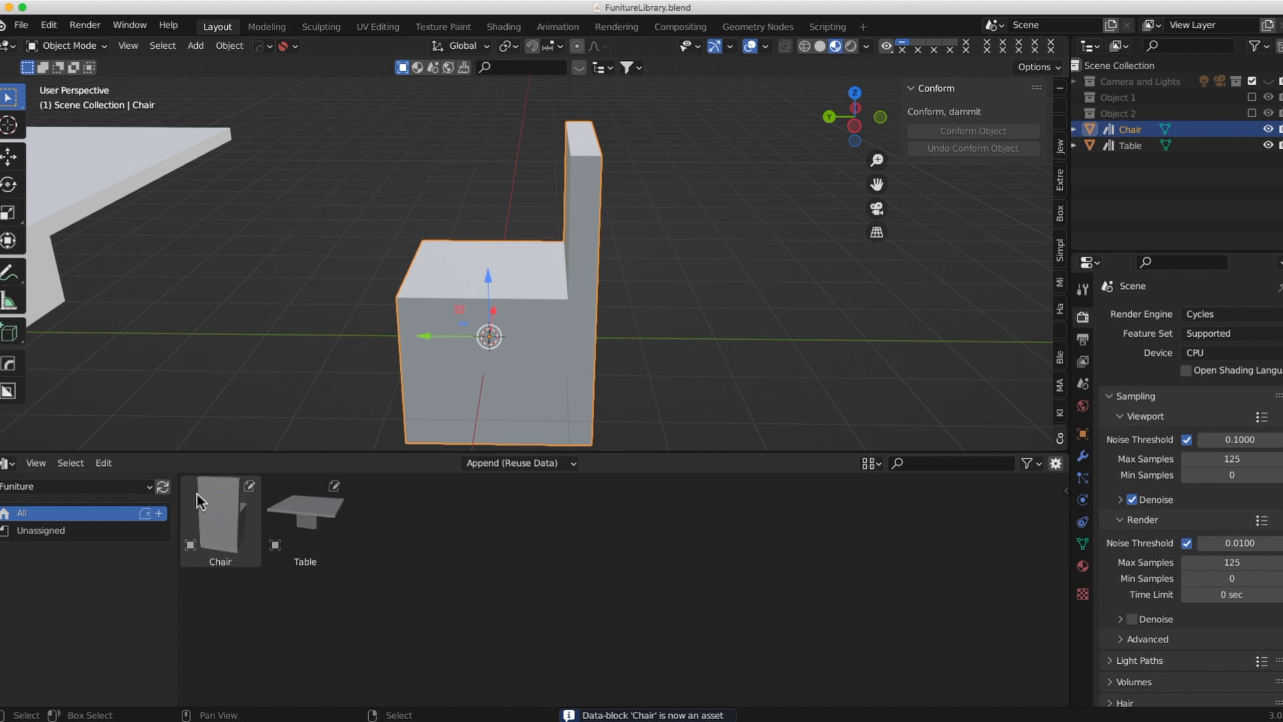
{"action": "left_click", "coordinate": [21, 24]}
{"action": "left_click", "coordinate": [40, 132]}
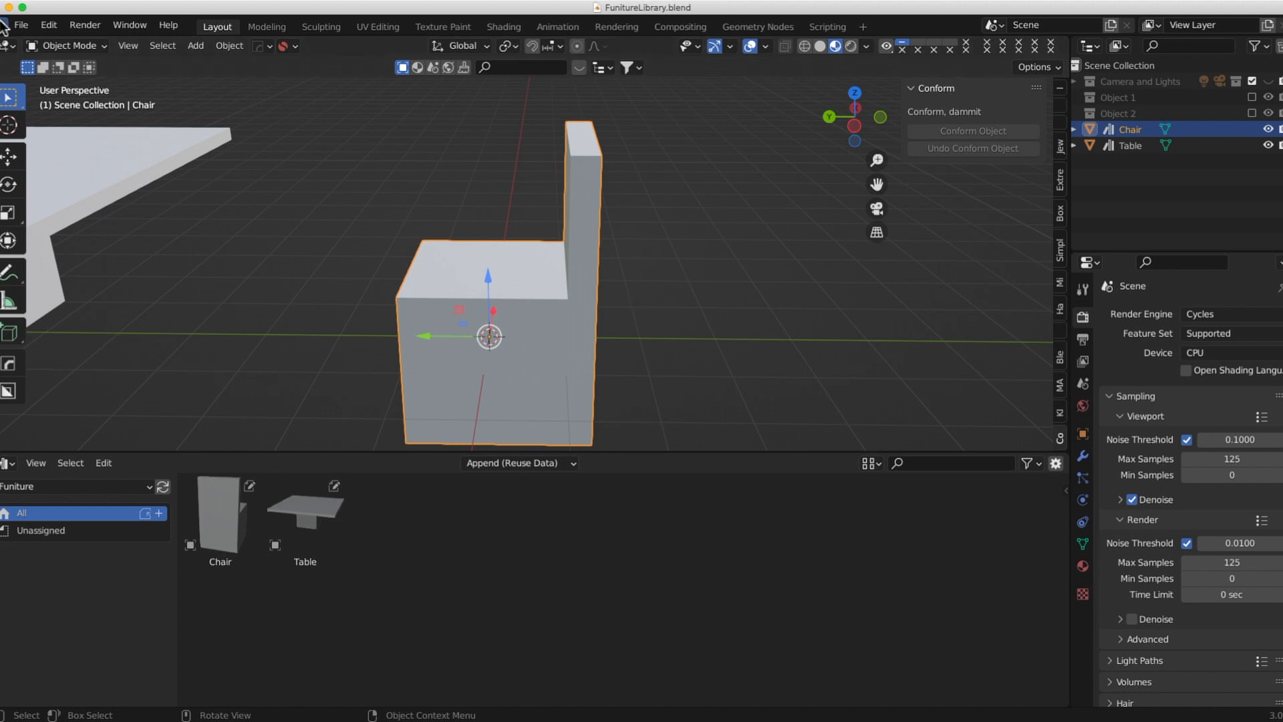
Create a new General file and delete its default cube.
{"action": "left_click", "coordinate": [21, 25]}
{"action": "mouse_move", "coordinate": [23, 50]}
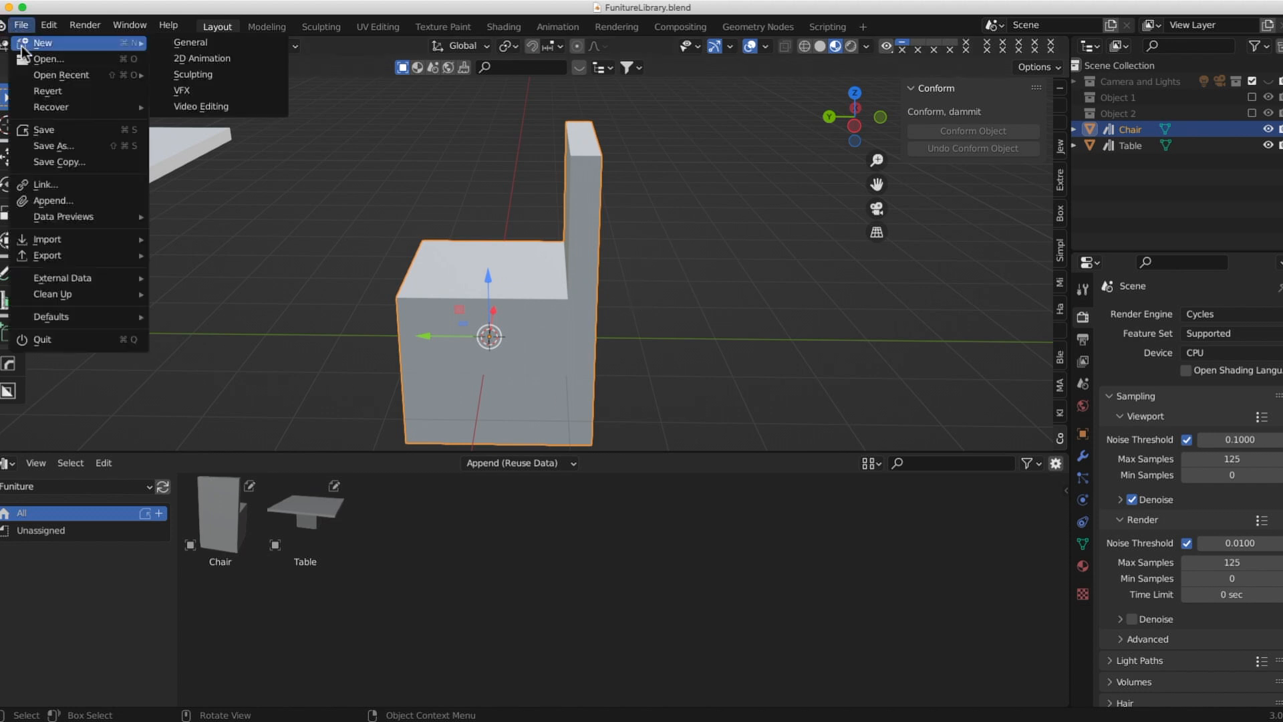
{"action": "left_click", "coordinate": [195, 44]}
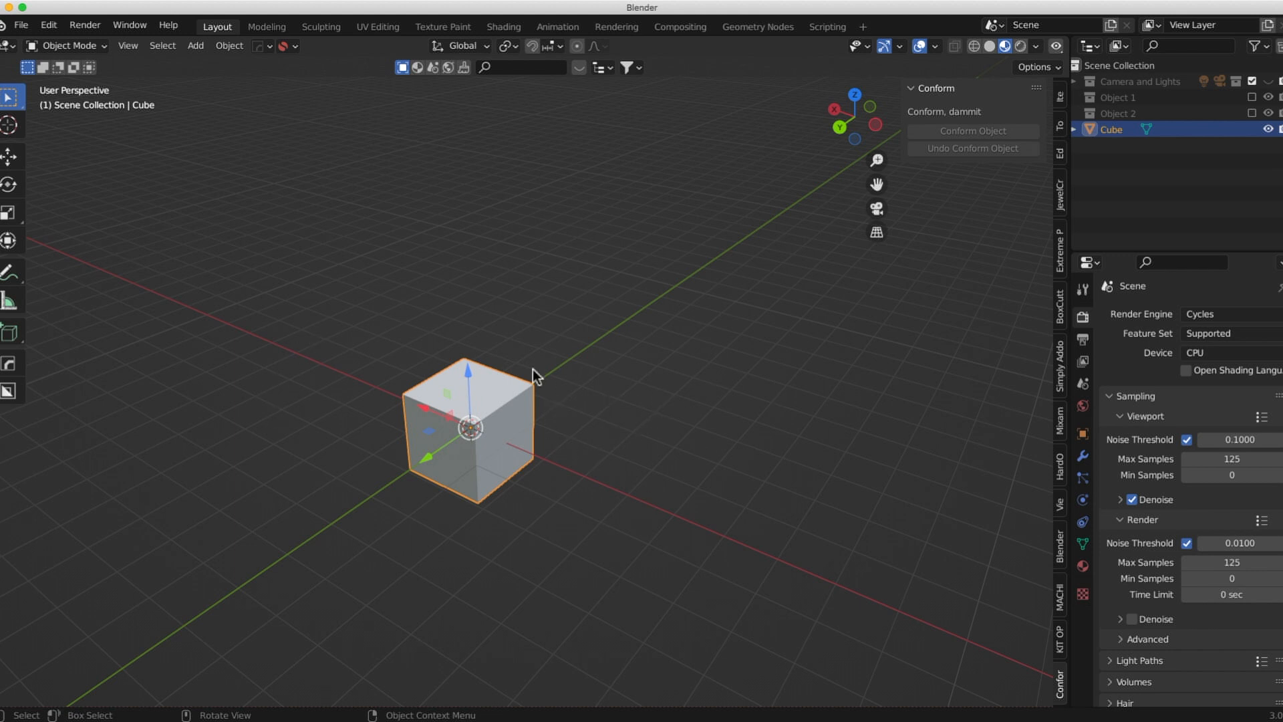
{"action": "key", "text": "x"}
{"action": "left_click", "coordinate": [527, 390]}
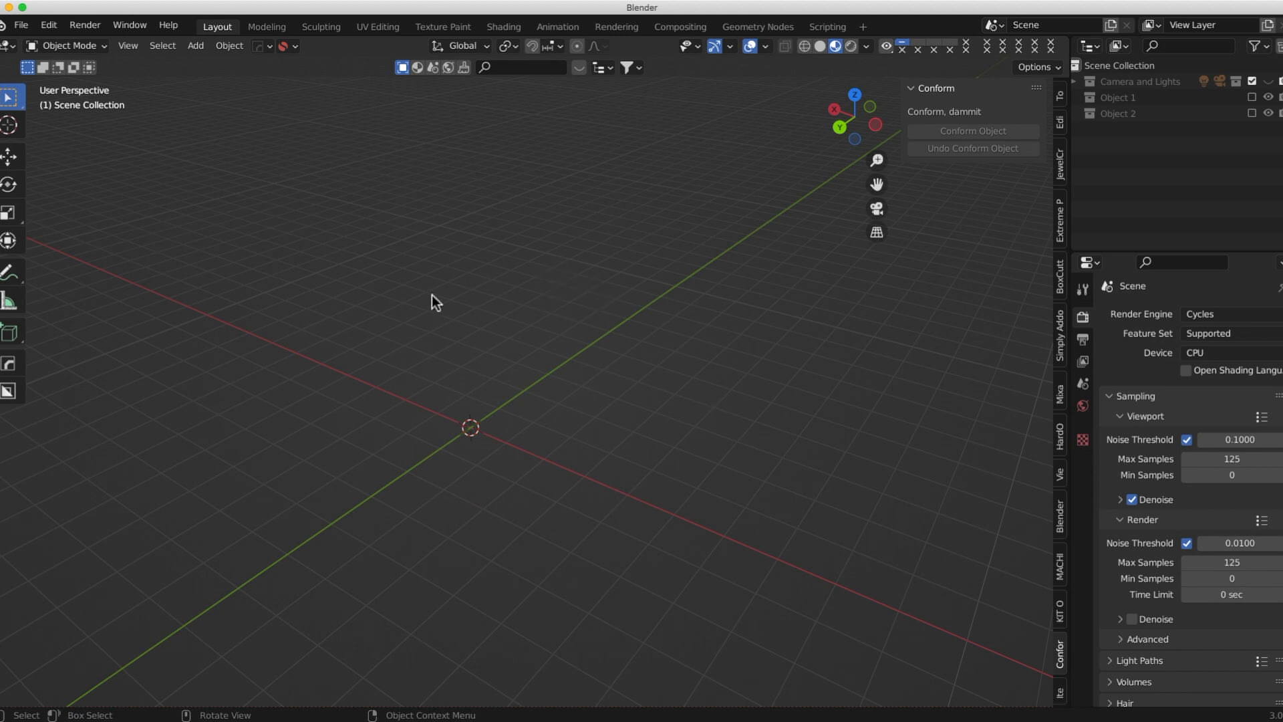
Split off an area beneath the 3D viewport and make it an Asset Browser.
{"action": "left_click_drag", "start_coordinate": [3, 703], "coordinate": [8, 533]}
{"action": "left_click", "coordinate": [10, 533]}
{"action": "left_click", "coordinate": [9, 534]}
{"action": "left_click", "coordinate": [127, 533]}
{"action": "left_click", "coordinate": [8, 532]}
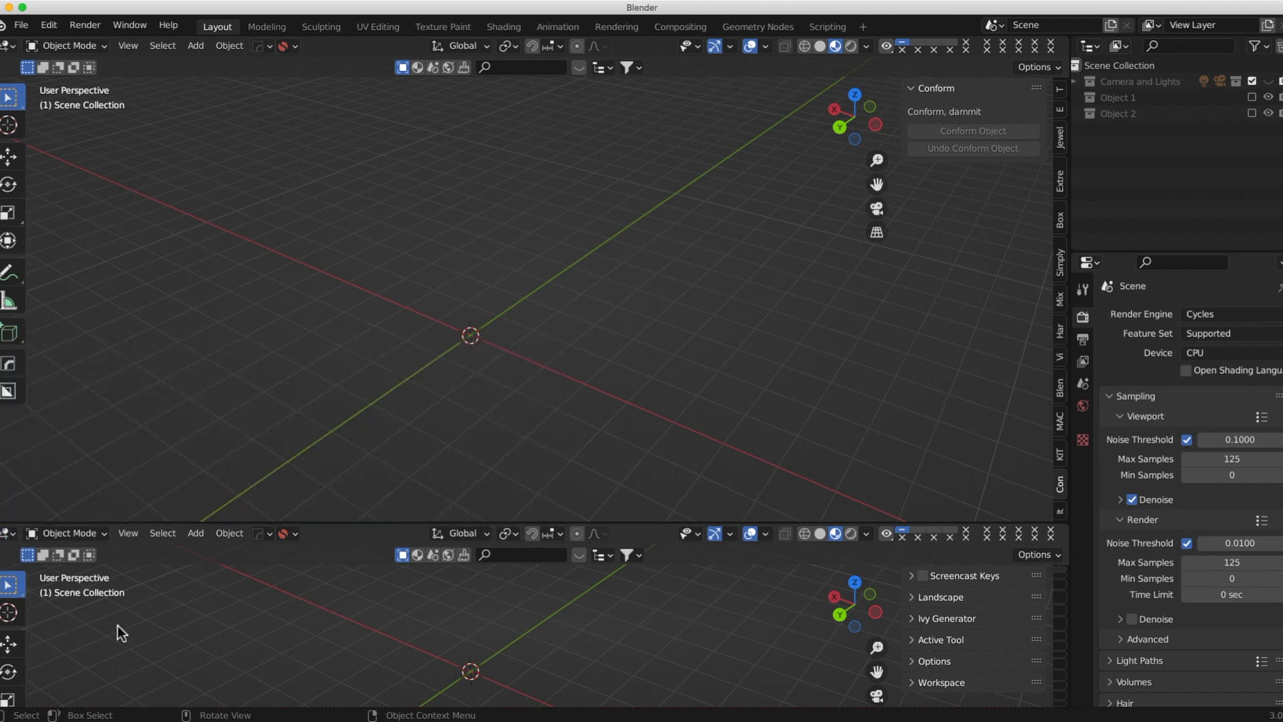
{"action": "left_click_drag", "start_coordinate": [17, 527], "coordinate": [17, 481]}
{"action": "left_click", "coordinate": [18, 491]}
{"action": "left_click", "coordinate": [10, 490]}
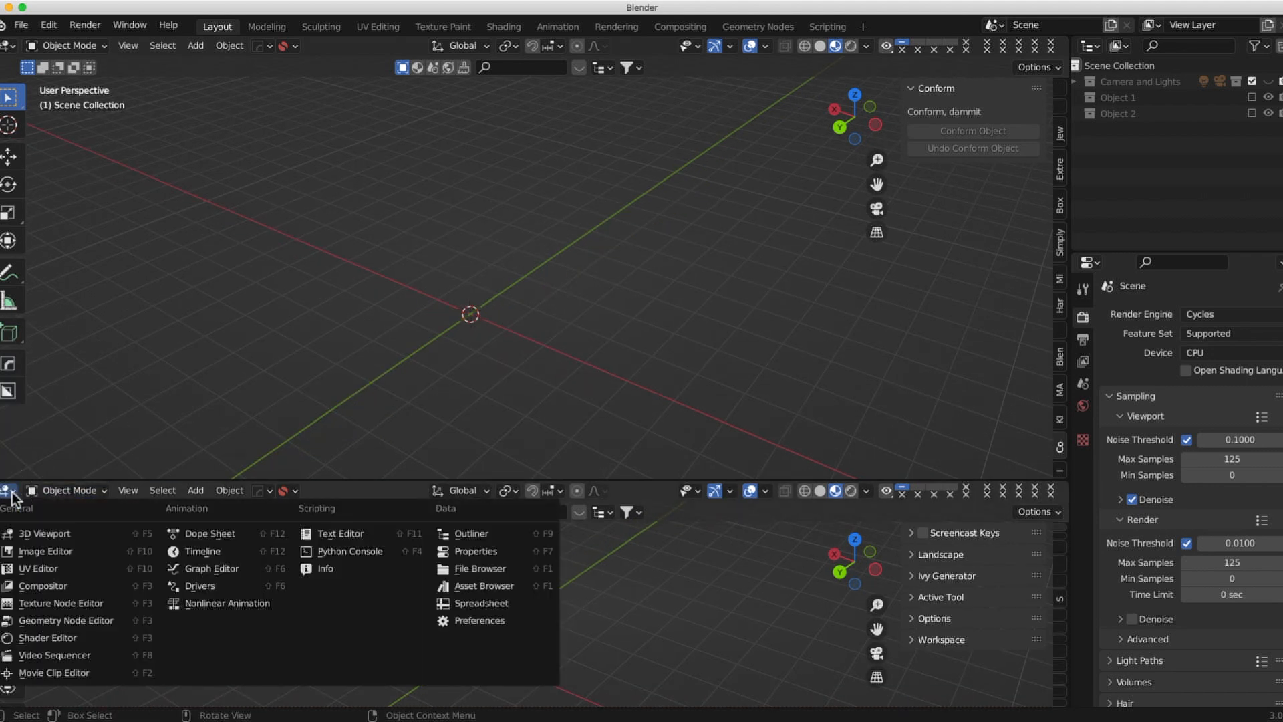
{"action": "left_click", "coordinate": [490, 587]}
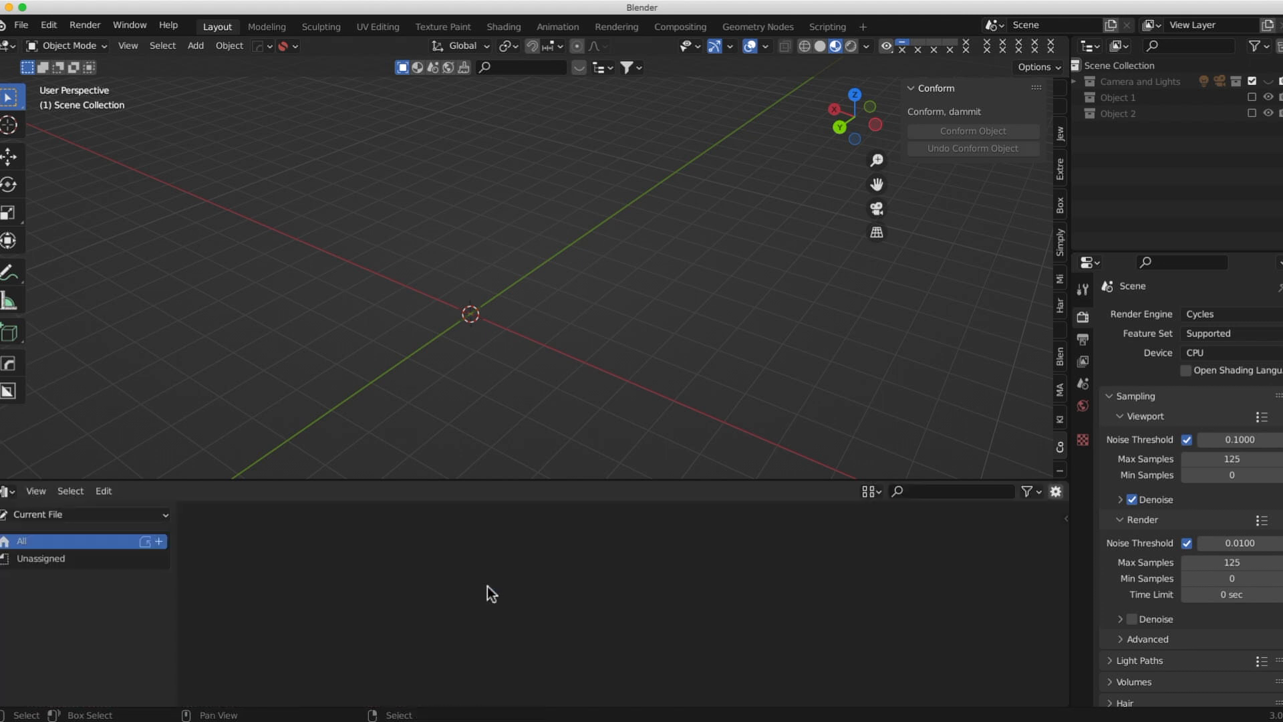
Show the Funiture library and place its Table asset in the scene near the world origin.
{"action": "left_click", "coordinate": [86, 515]}
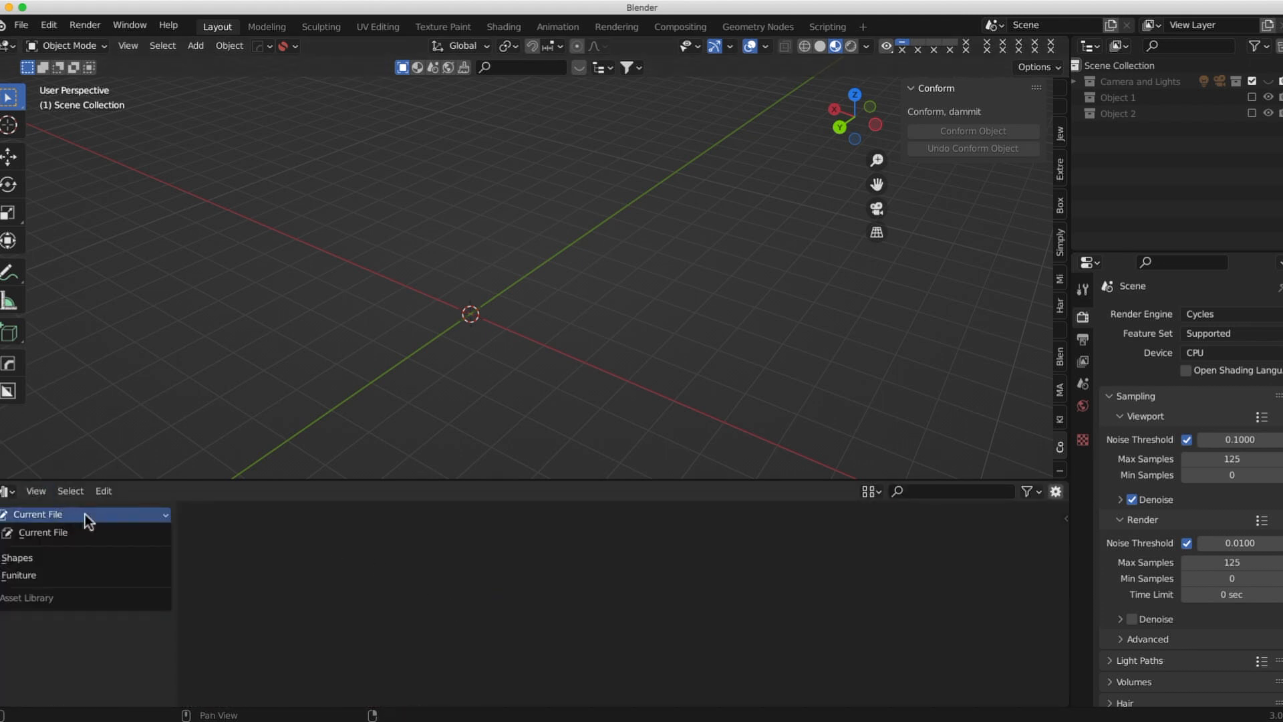
{"action": "left_click", "coordinate": [28, 575]}
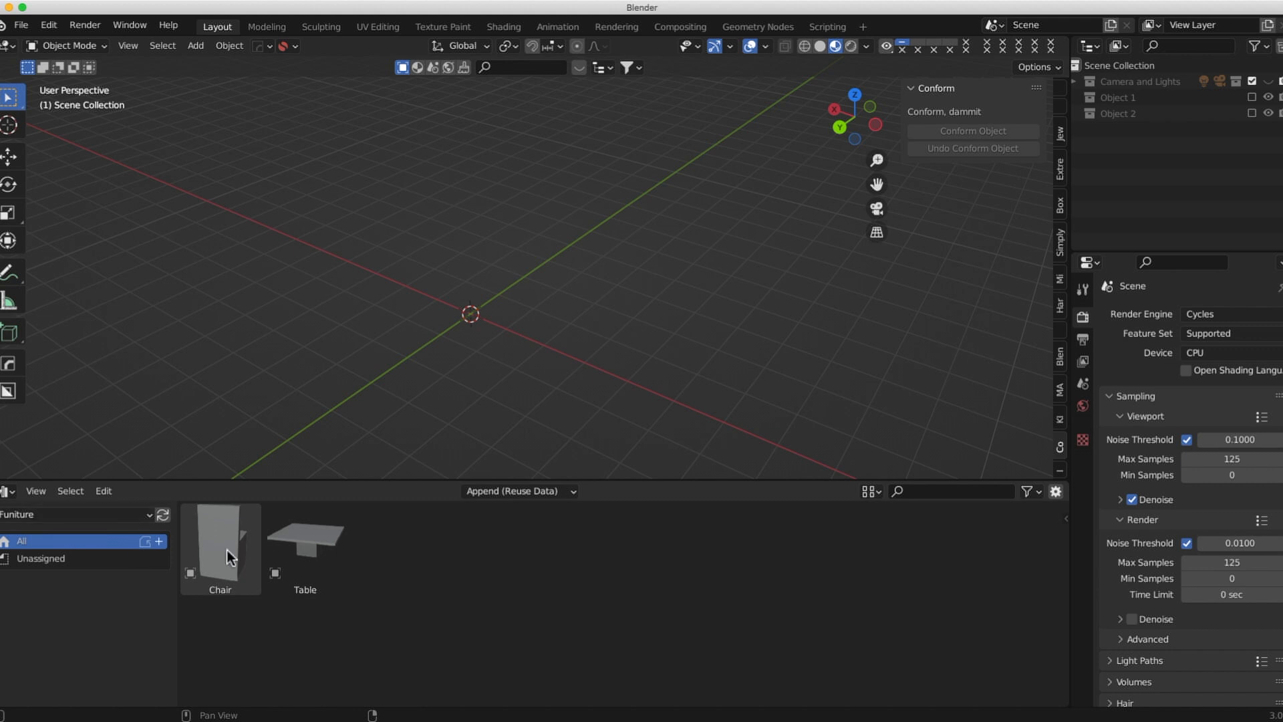
{"action": "left_click_drag", "start_coordinate": [315, 534], "coordinate": [501, 320]}
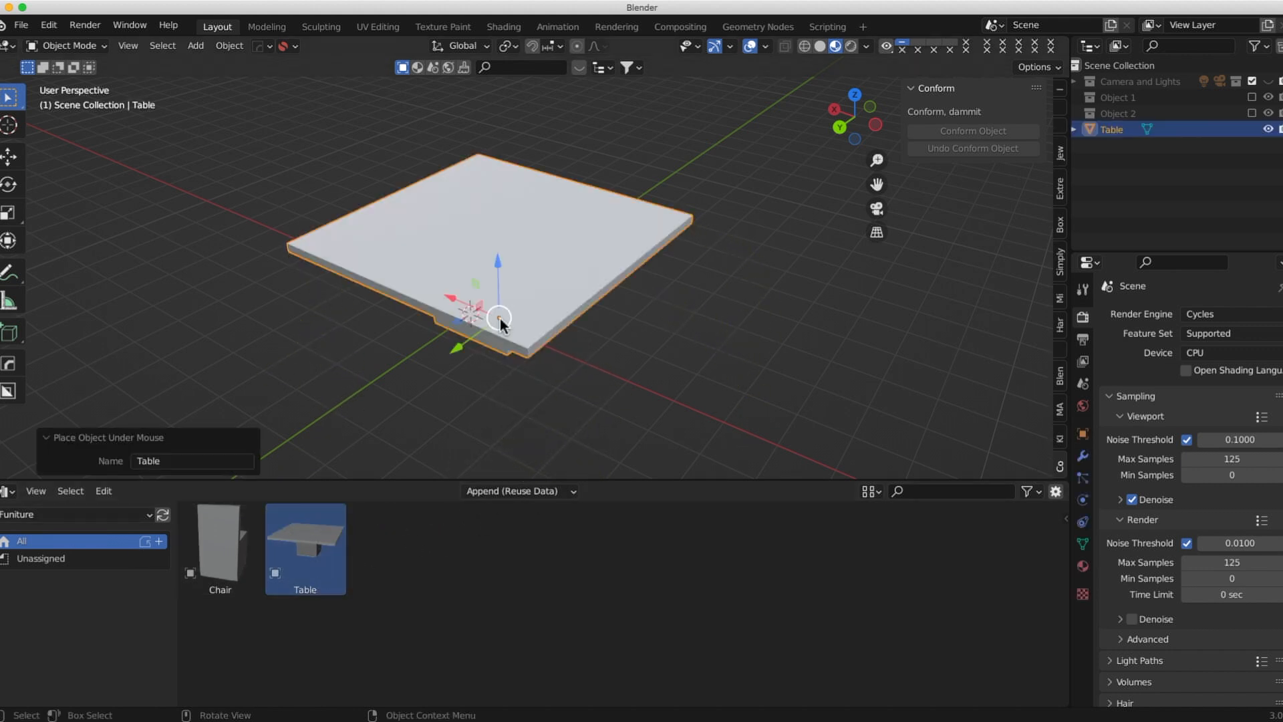
{"action": "middle_click_drag", "start_coordinate": [546, 415], "coordinate": [489, 375]}
{"action": "scroll", "coordinate": [400, 273], "scroll_direction": "down", "scroll_amount": 1}
{"action": "middle_click_drag", "start_coordinate": [401, 275], "coordinate": [501, 364]}
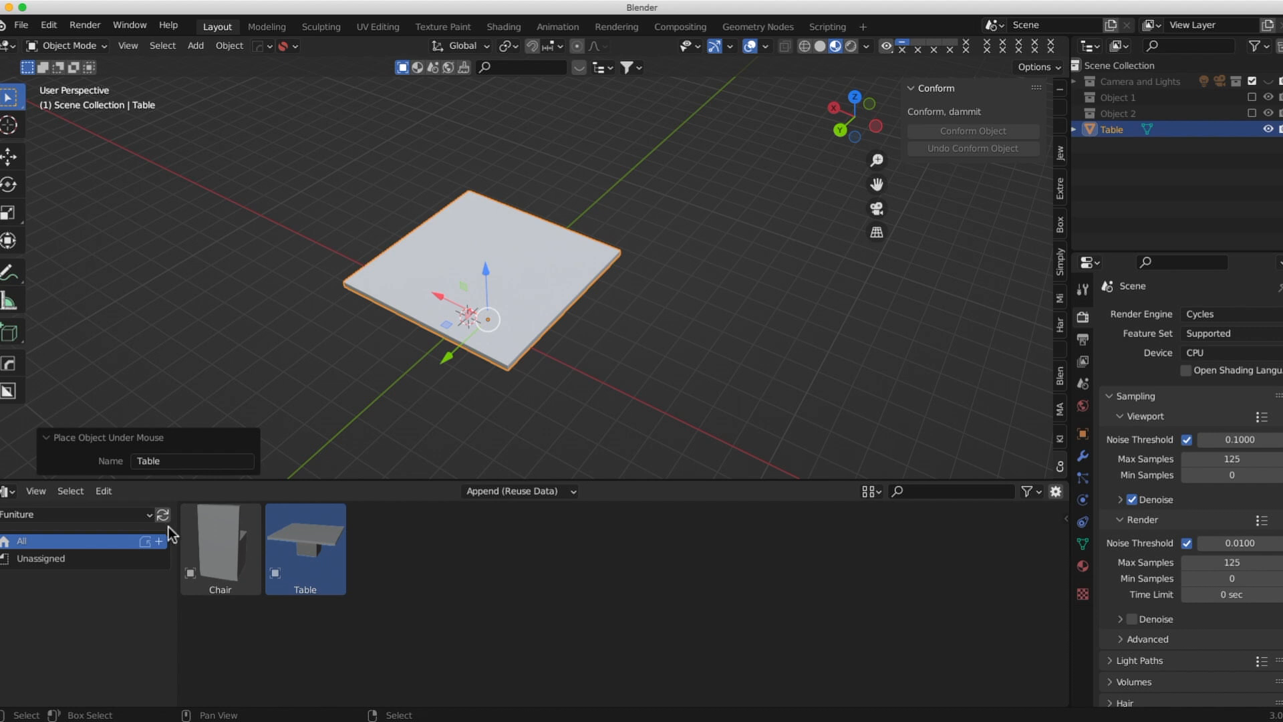
Place two Chair assets on opposite sides of the table, keeping the import type Append (Reuse Data).
{"action": "left_click_drag", "start_coordinate": [215, 535], "coordinate": [632, 357]}
{"action": "mouse_move", "coordinate": [632, 357]}
{"action": "middle_mouse_down"}
{"action": "mouse_move", "coordinate": [663, 369]}
{"action": "mouse_move", "coordinate": [579, 348]}
{"action": "mouse_move", "coordinate": [615, 351]}
{"action": "middle_mouse_up"}
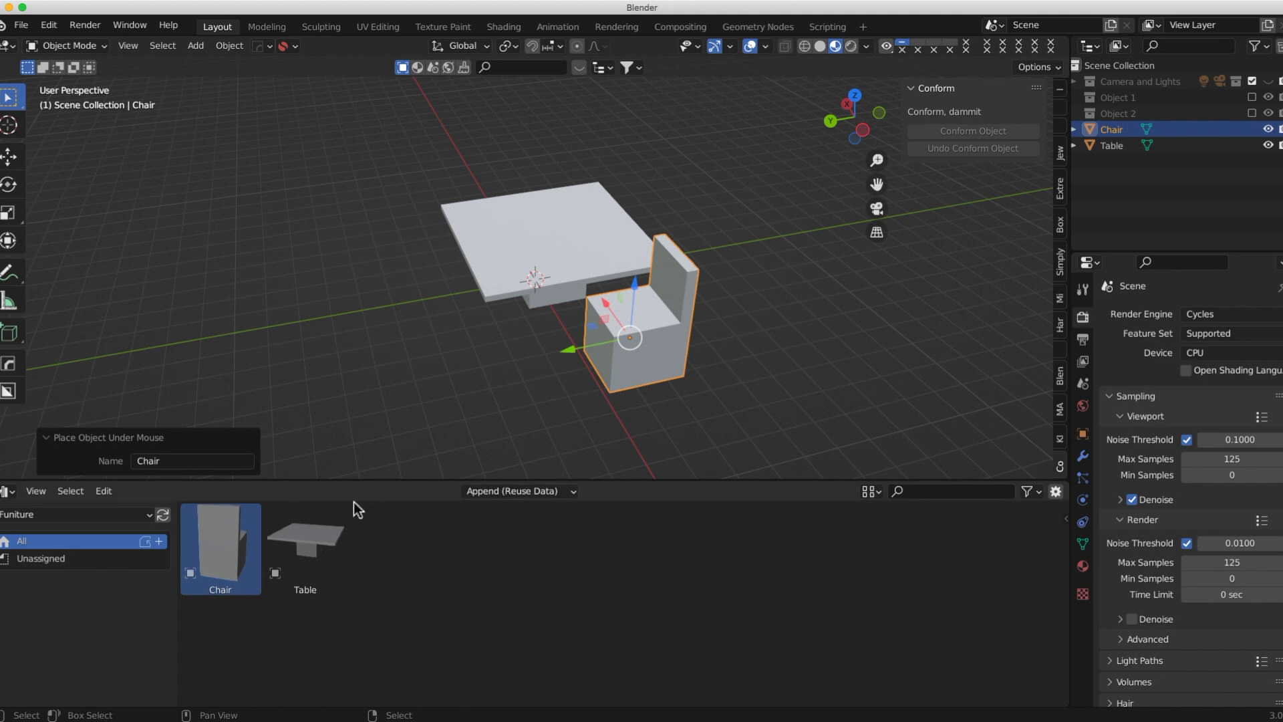
{"action": "left_click", "coordinate": [570, 494]}
{"action": "left_click", "coordinate": [576, 494]}
{"action": "left_click_drag", "start_coordinate": [216, 560], "coordinate": [367, 339]}
Rotate the second chair about -179° around the global Z axis to face the table.
{"action": "key", "text": "r"}
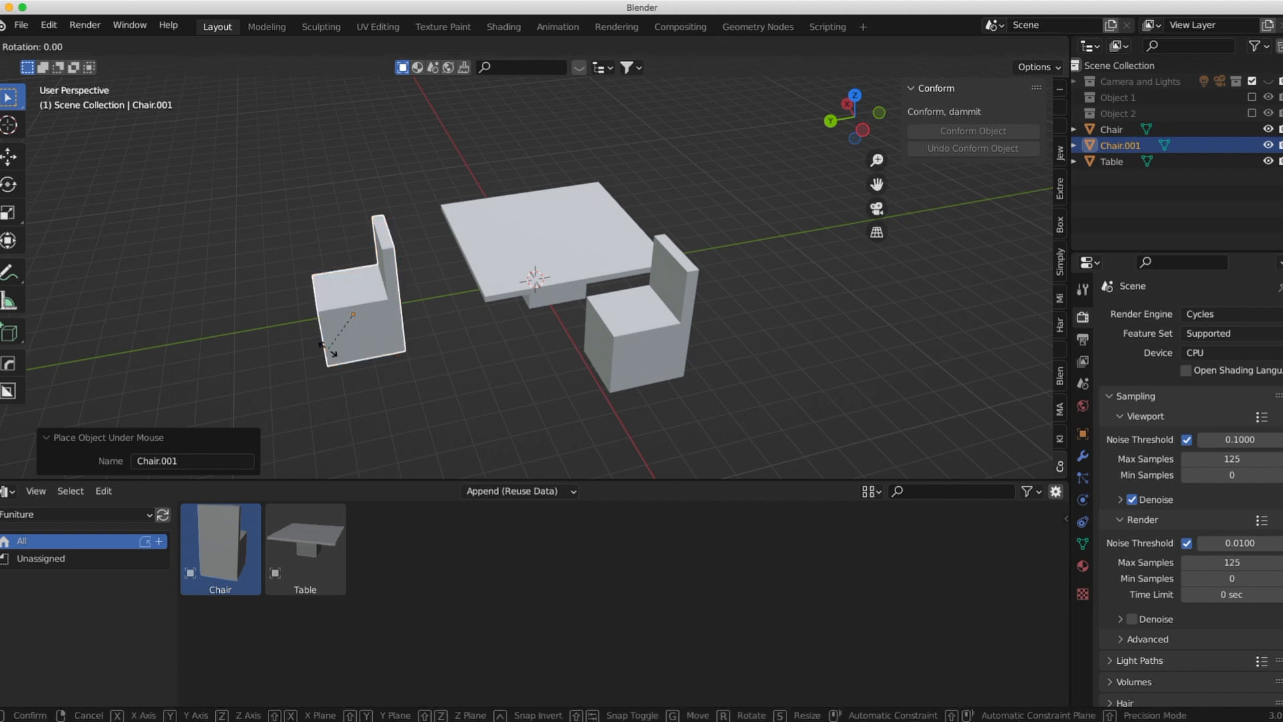
{"action": "key", "text": "z"}
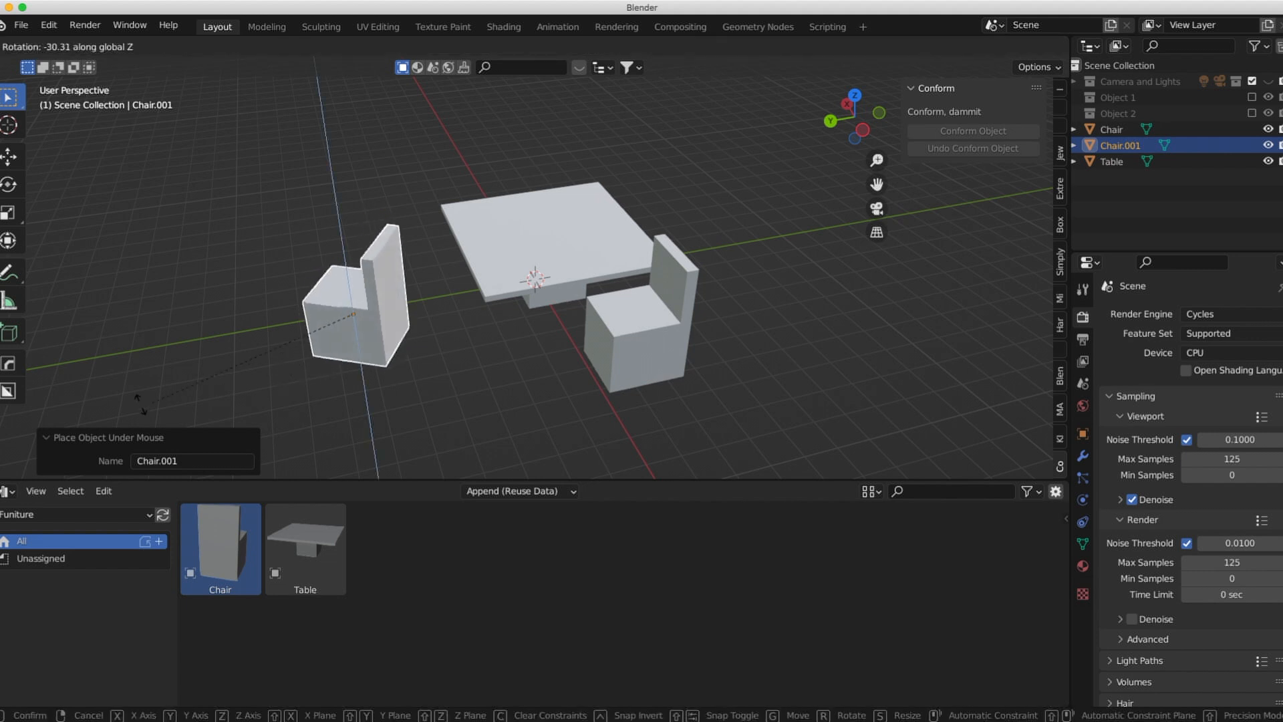
{"action": "left_click", "coordinate": [605, 352]}
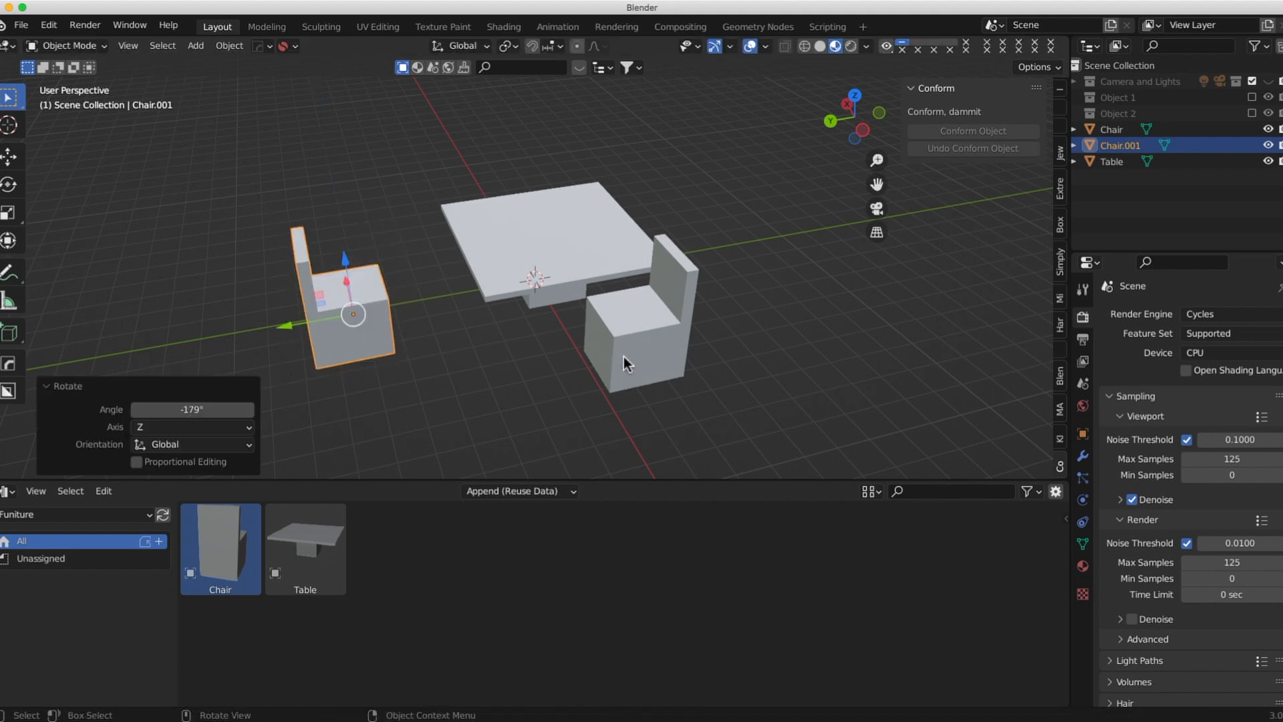
Move the first chair to the table's far side edge and the second about 2.62 mm along negative Y towards the opposite edge.
{"action": "left_click", "coordinate": [681, 359]}
{"action": "left_click_drag", "start_coordinate": [603, 310], "coordinate": [619, 271]}
{"action": "left_click", "coordinate": [347, 304]}
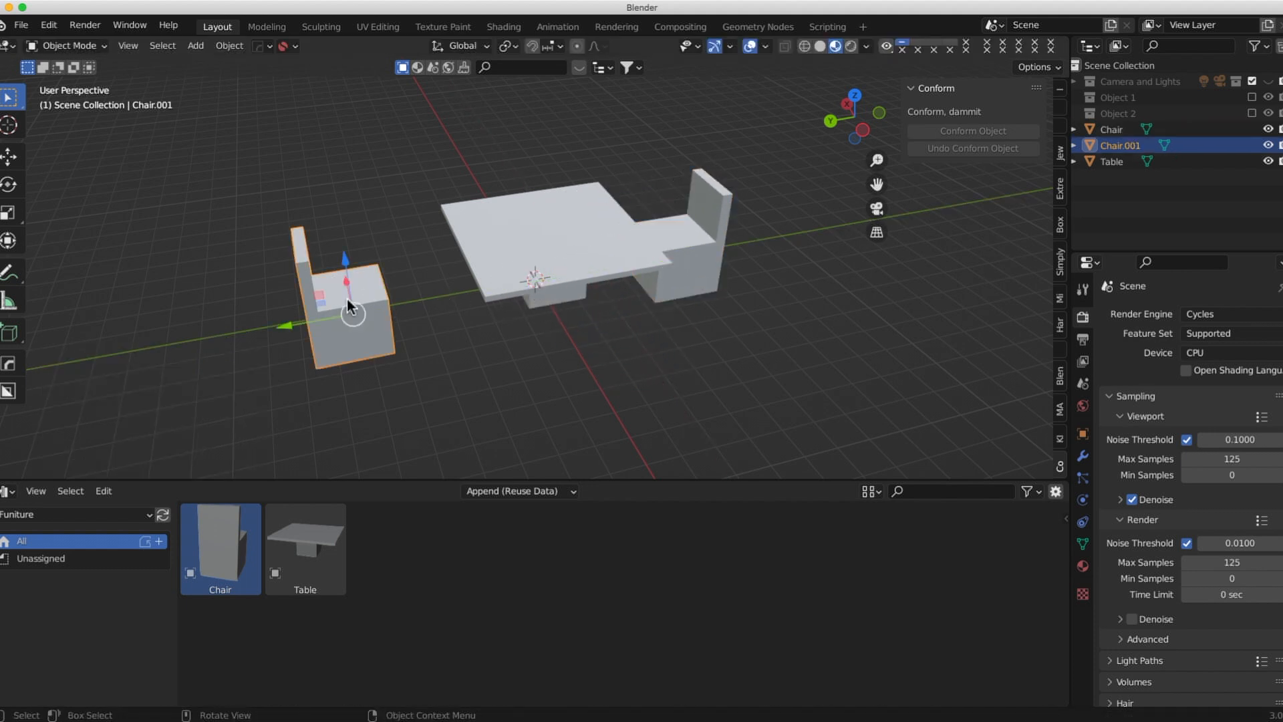
{"action": "left_click_drag", "start_coordinate": [286, 322], "coordinate": [380, 328]}
{"action": "scroll", "coordinate": [584, 119], "scroll_direction": "up", "scroll_amount": 2}
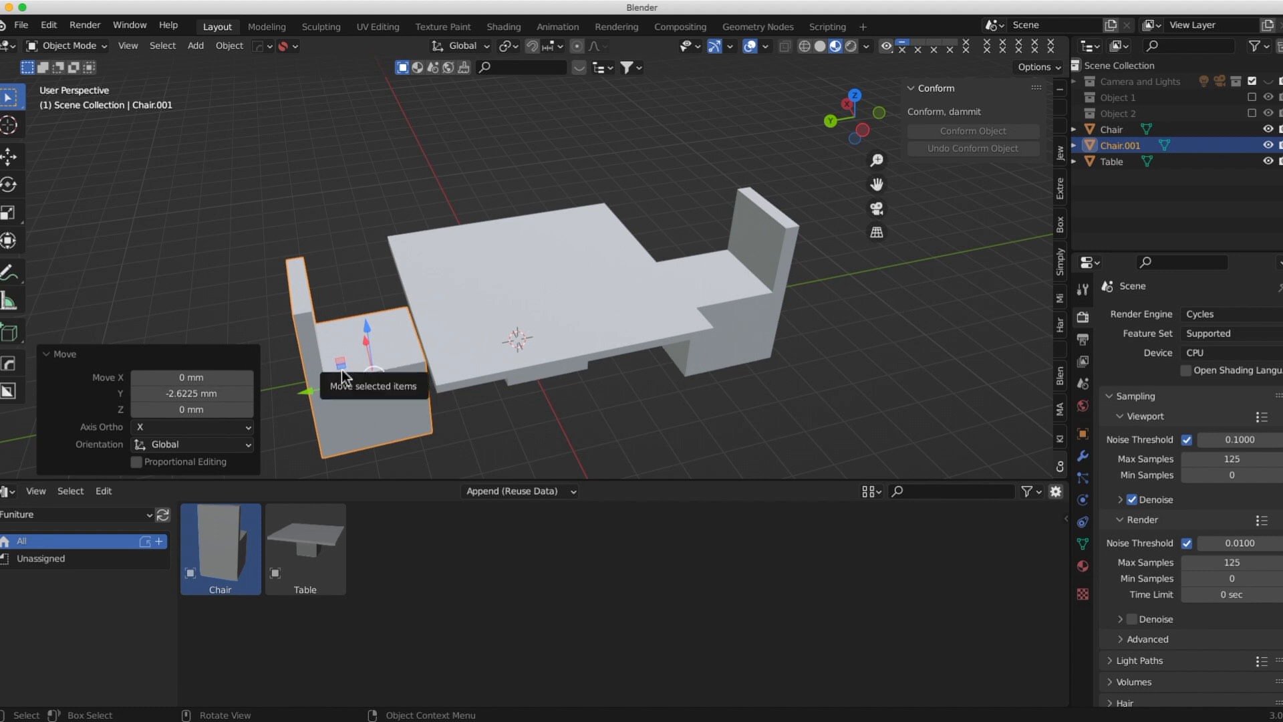
Add a new material to the first chair and set its base color to red.
{"action": "left_click", "coordinate": [765, 258]}
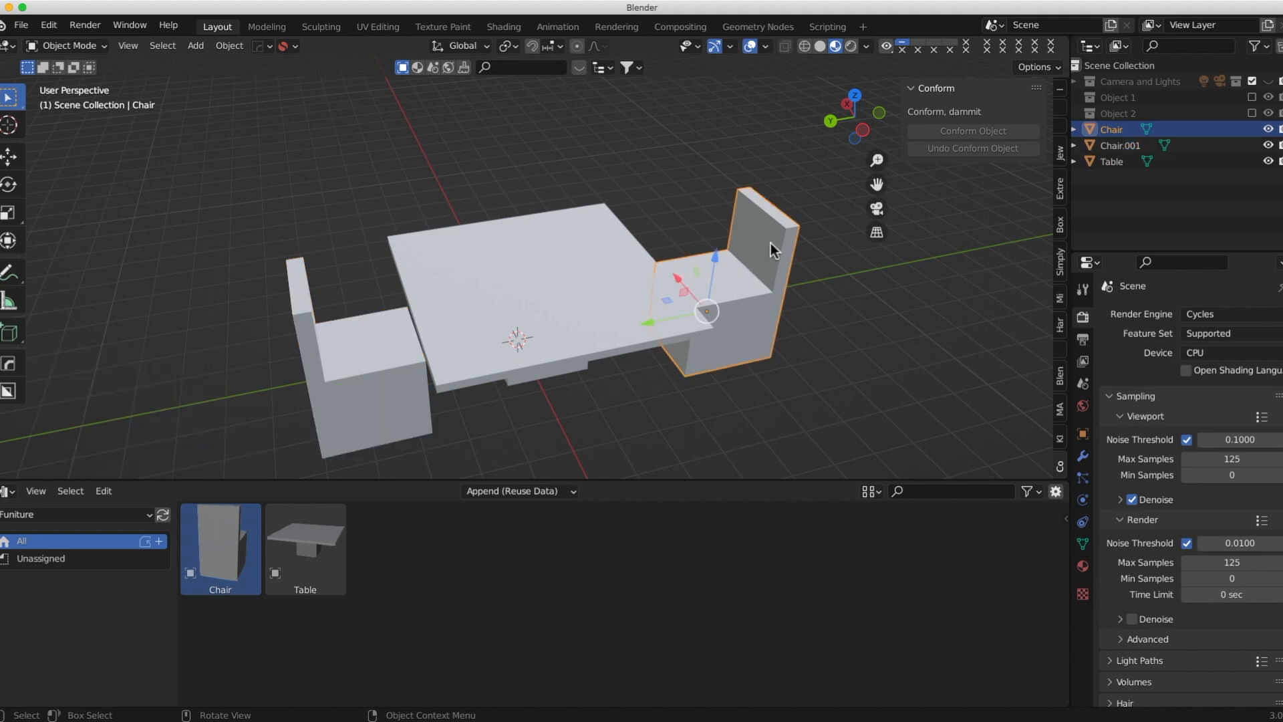
{"action": "left_click", "coordinate": [1081, 567]}
{"action": "left_click", "coordinate": [1180, 382]}
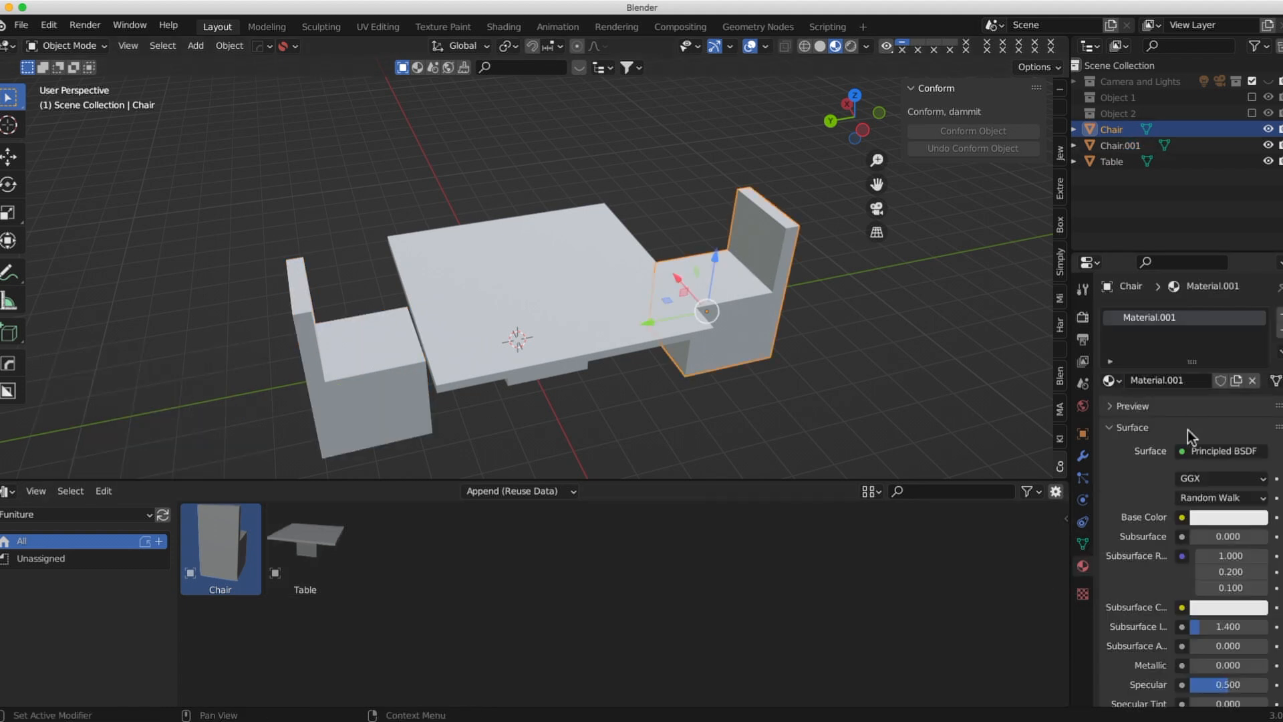
{"action": "left_click", "coordinate": [1214, 519]}
{"action": "left_click", "coordinate": [1185, 395]}
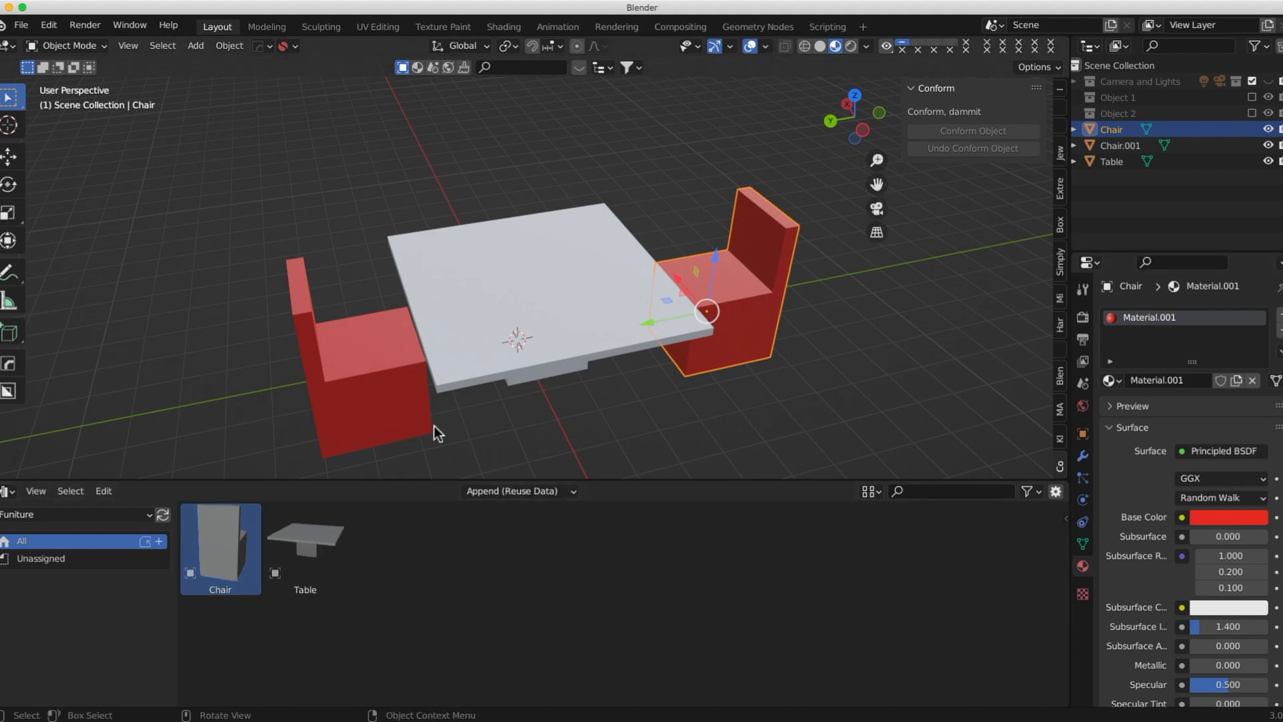
Set the asset import type to Append and place a third Chair in front of the table.
{"action": "left_click", "coordinate": [572, 490]}
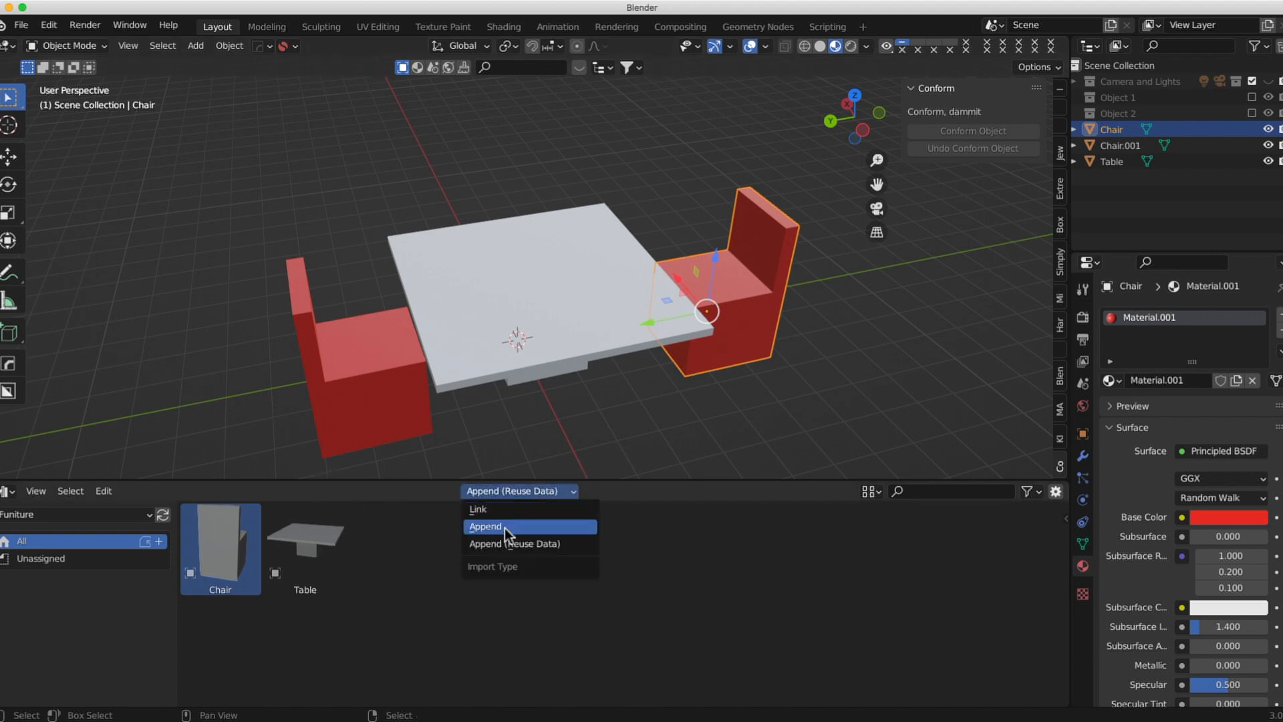
{"action": "left_click", "coordinate": [504, 528]}
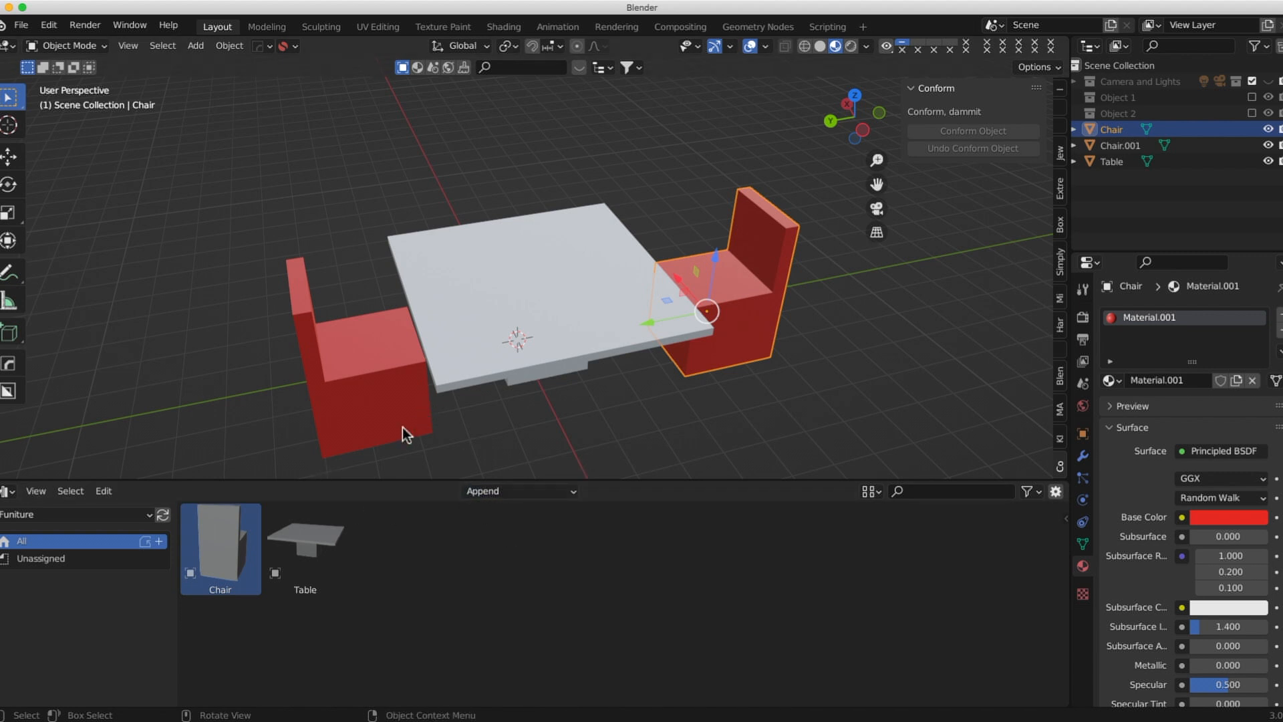
{"action": "scroll", "coordinate": [402, 428], "scroll_direction": "down", "scroll_amount": 5}
{"action": "left_click_drag", "start_coordinate": [223, 547], "coordinate": [461, 386]}
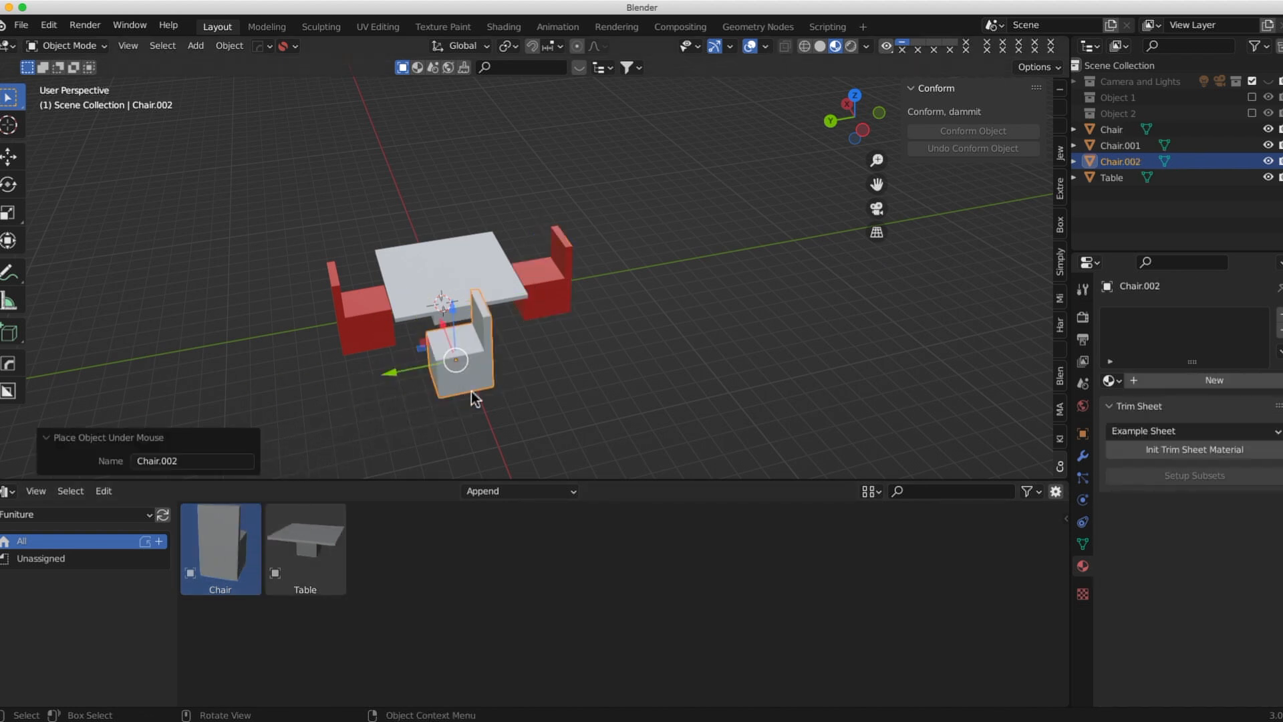
Rotate the third chair about -89° around the global Z axis.
{"action": "key", "text": "r"}
{"action": "key", "text": "z"}
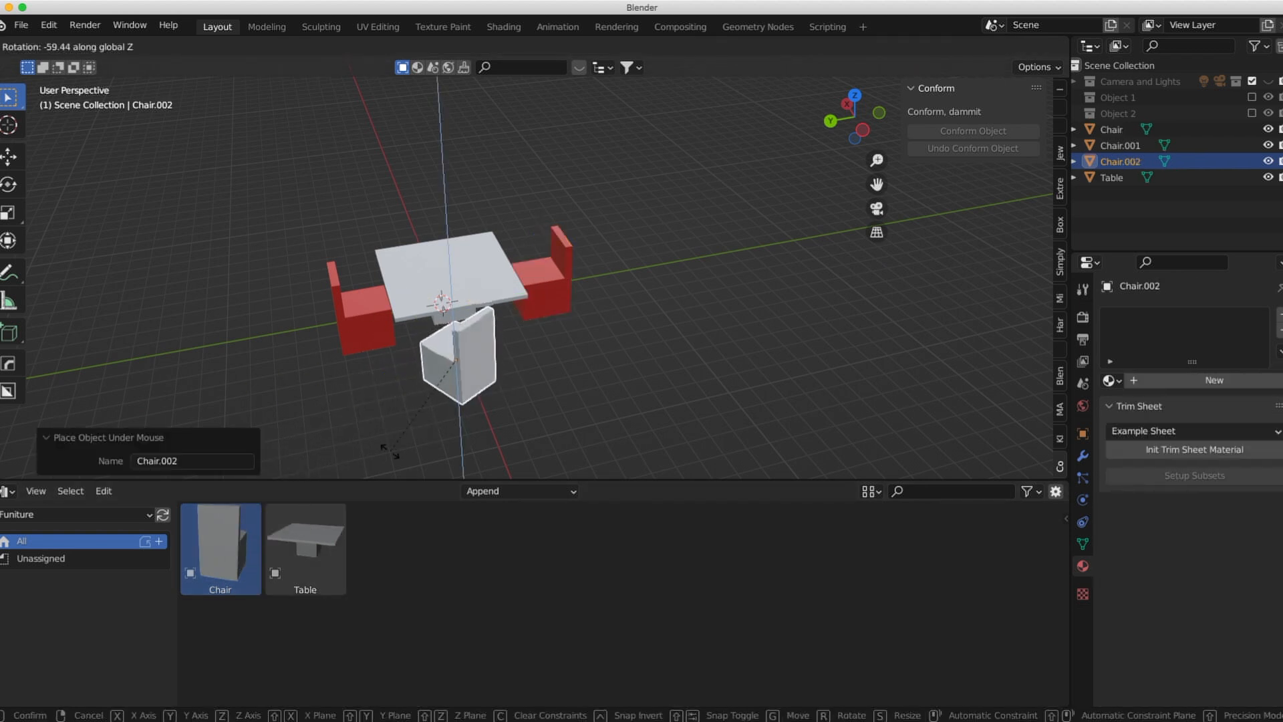
{"action": "left_click", "coordinate": [341, 421]}
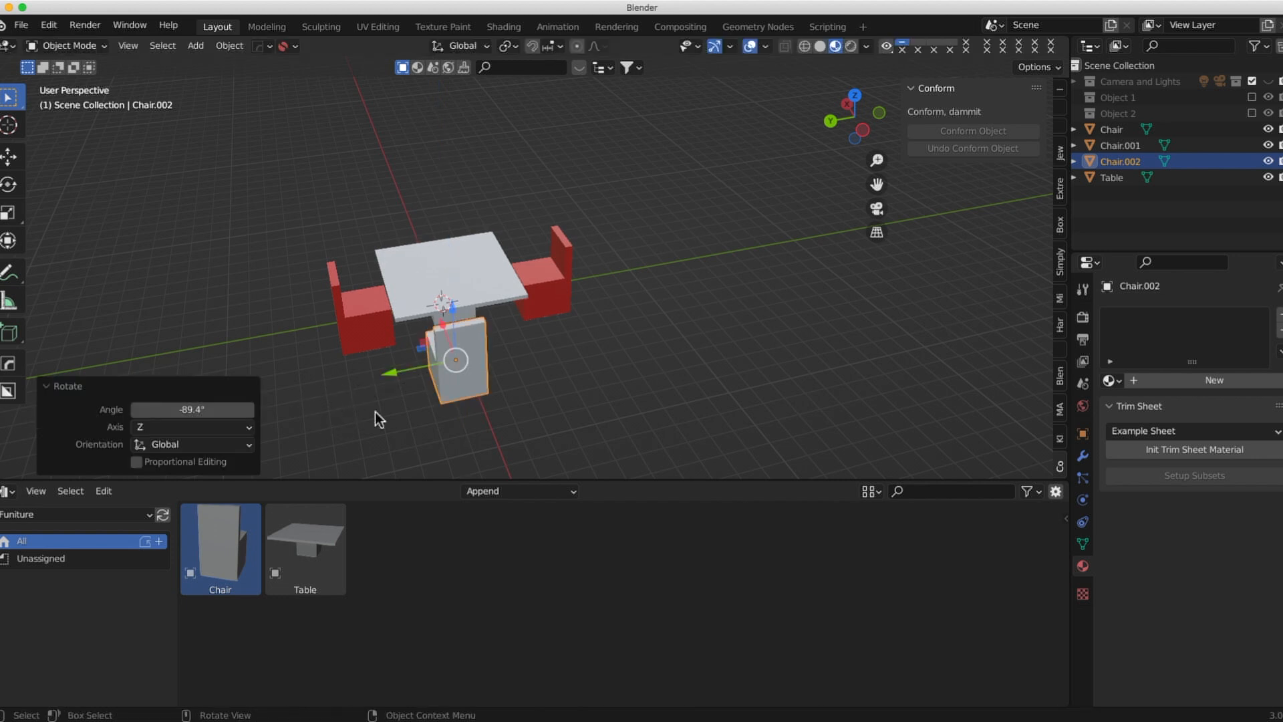
Assign the existing Material.001 to the first chair in place of its blue material.
{"action": "scroll", "coordinate": [664, 330], "scroll_direction": "up", "scroll_amount": 3}
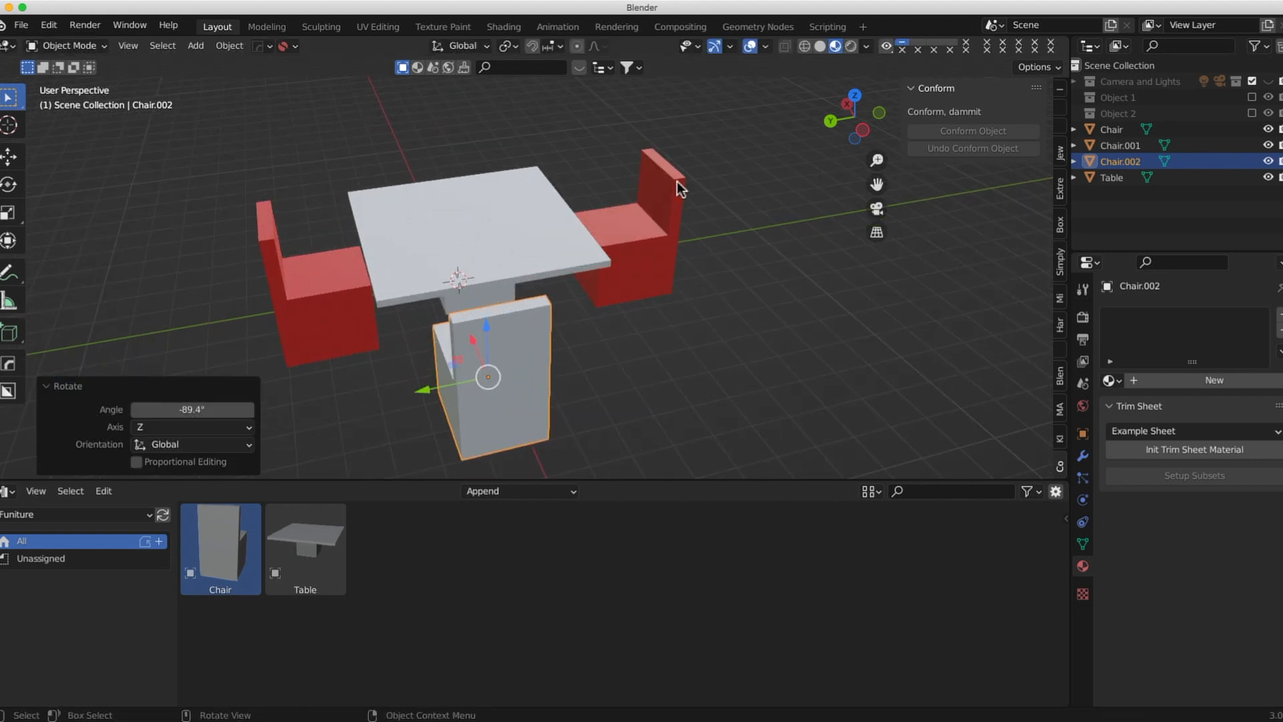
{"action": "left_click", "coordinate": [673, 198]}
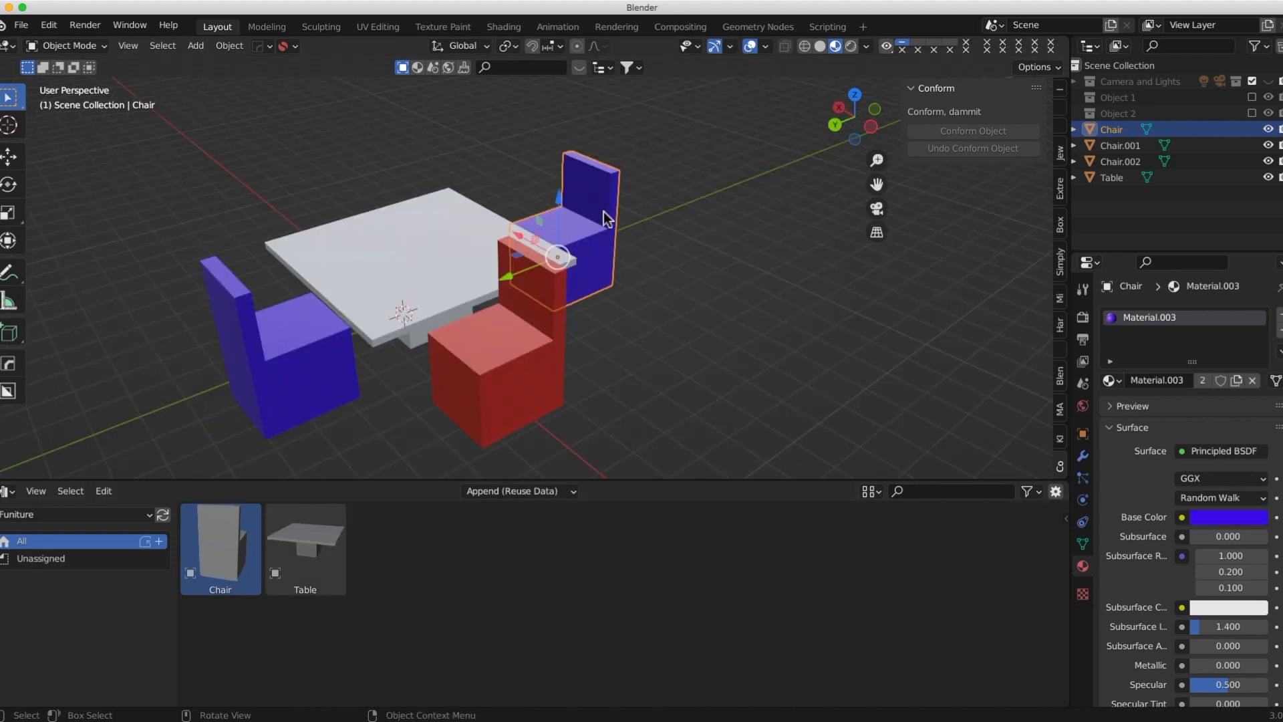
{"action": "left_click", "coordinate": [1112, 381]}
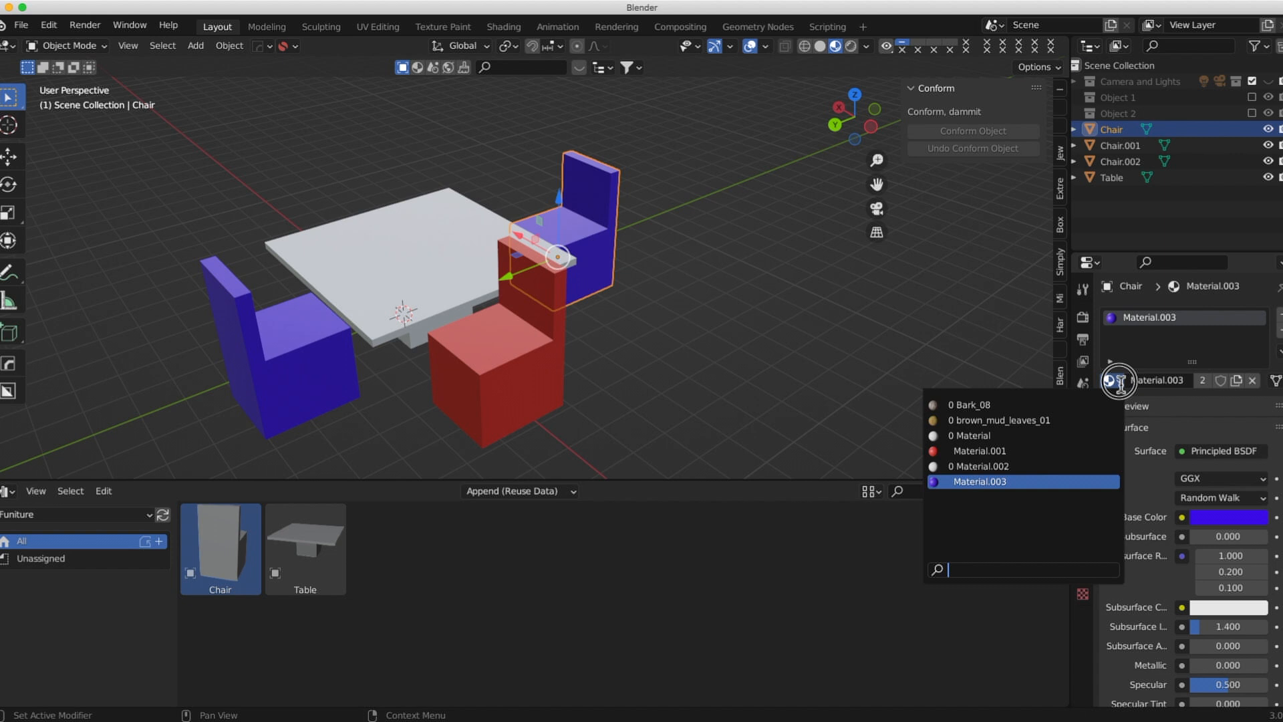
{"action": "left_click", "coordinate": [981, 451]}
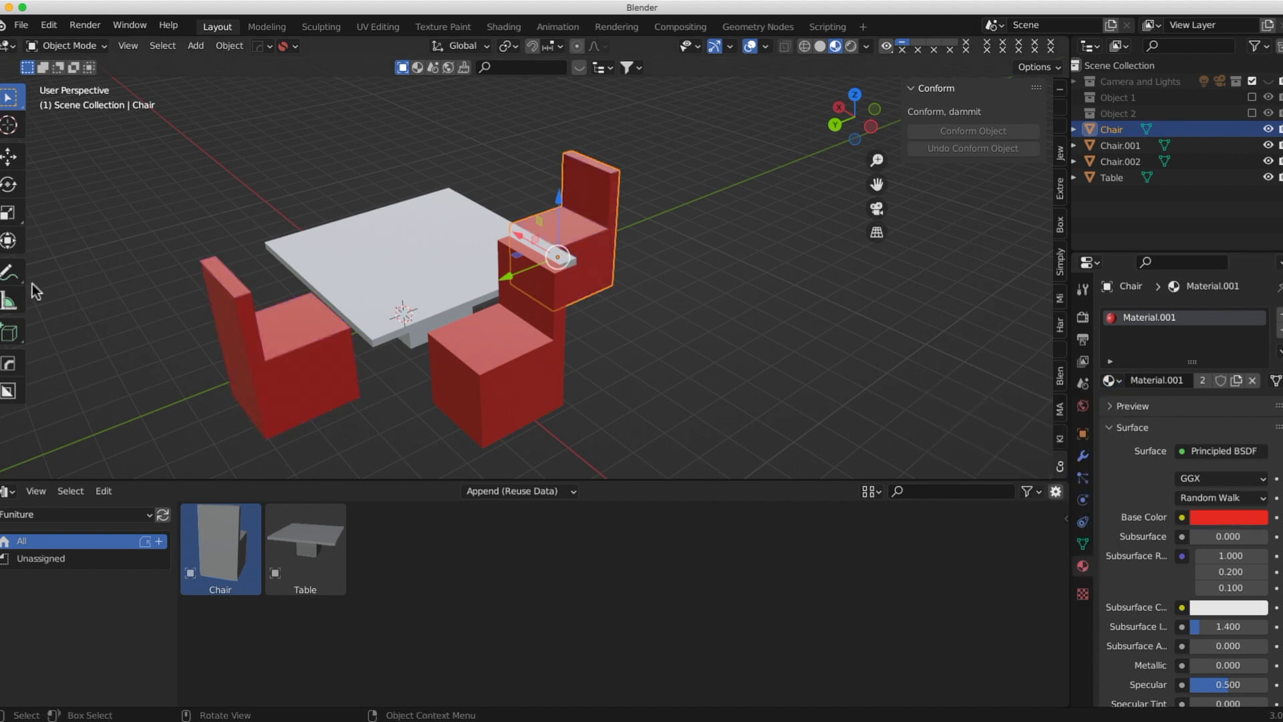
Assign Material.001 to the second material slot of the third chair, Chair.002.
{"action": "left_click", "coordinate": [528, 339]}
{"action": "left_click", "coordinate": [1148, 333]}
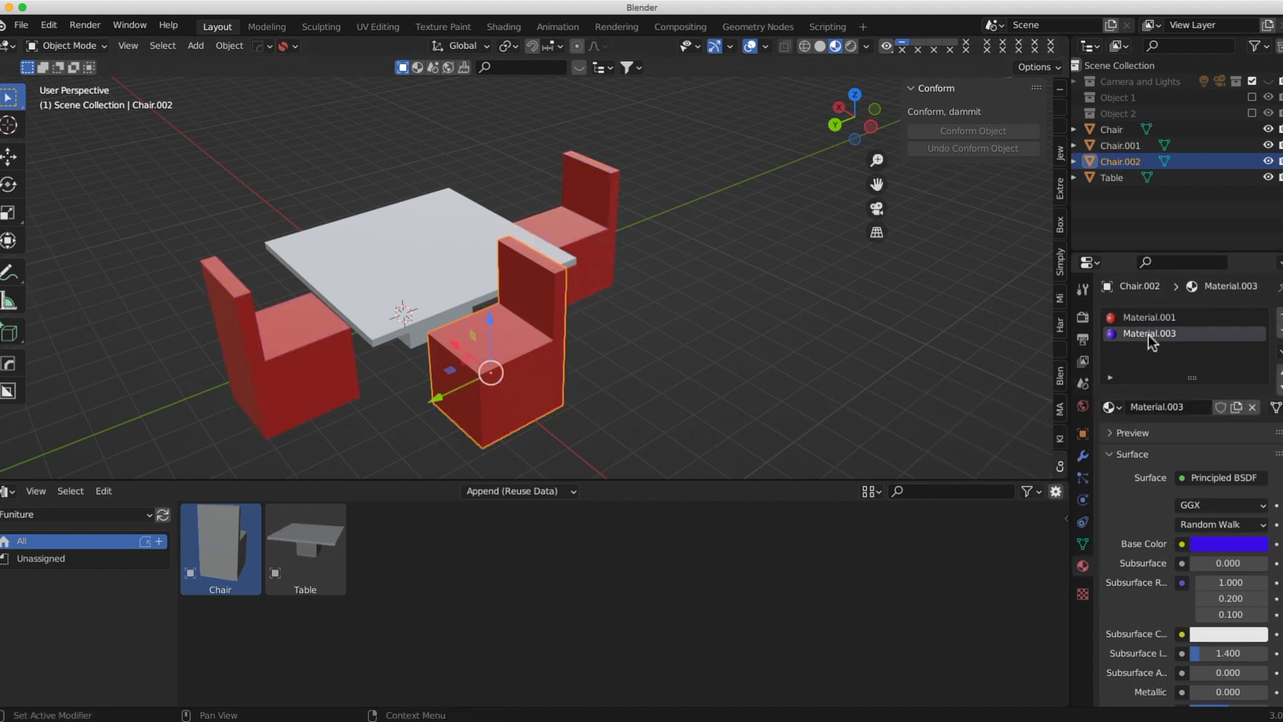
{"action": "left_click", "coordinate": [1113, 407]}
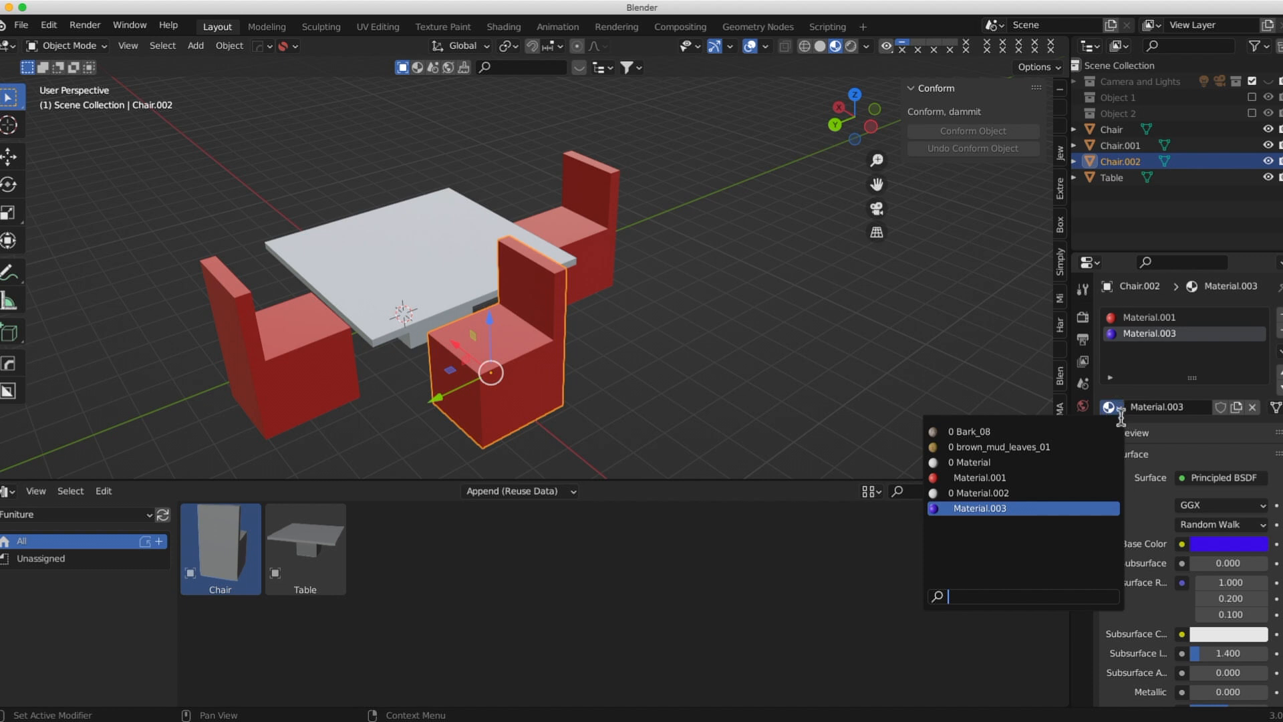
{"action": "left_click", "coordinate": [963, 506]}
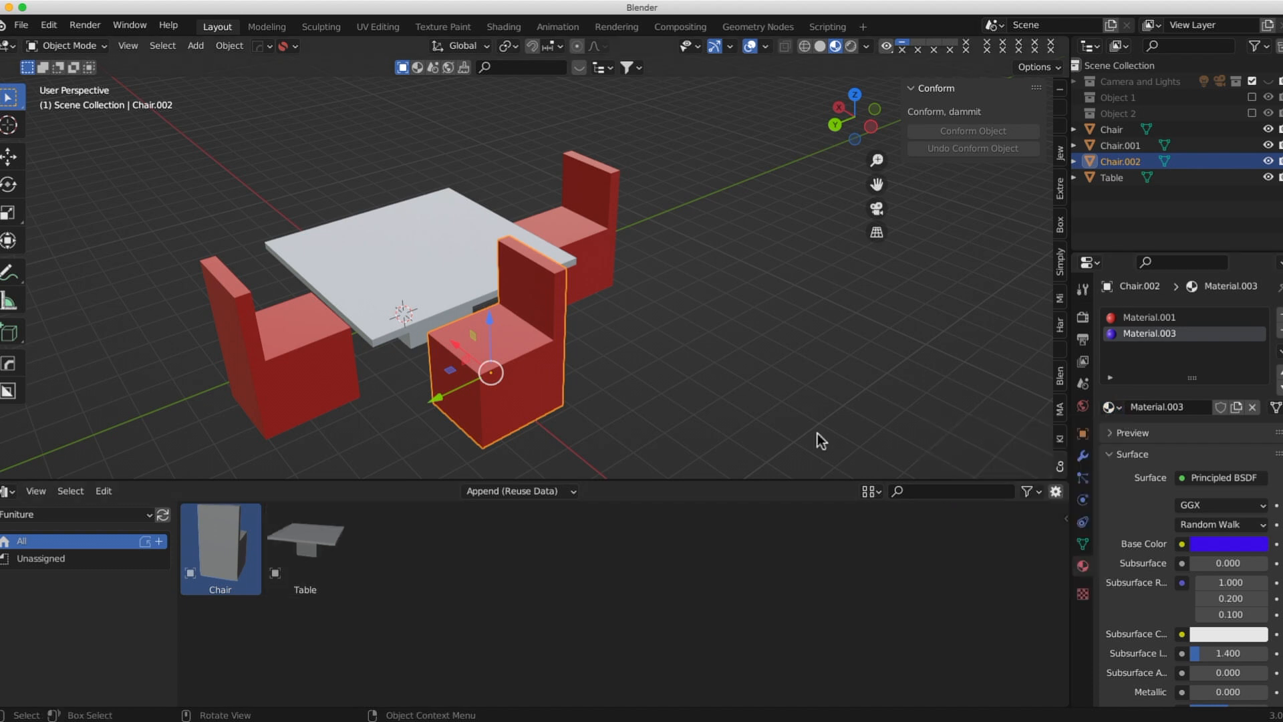
{"action": "left_click", "coordinate": [1120, 413]}
{"action": "left_click", "coordinate": [944, 481]}
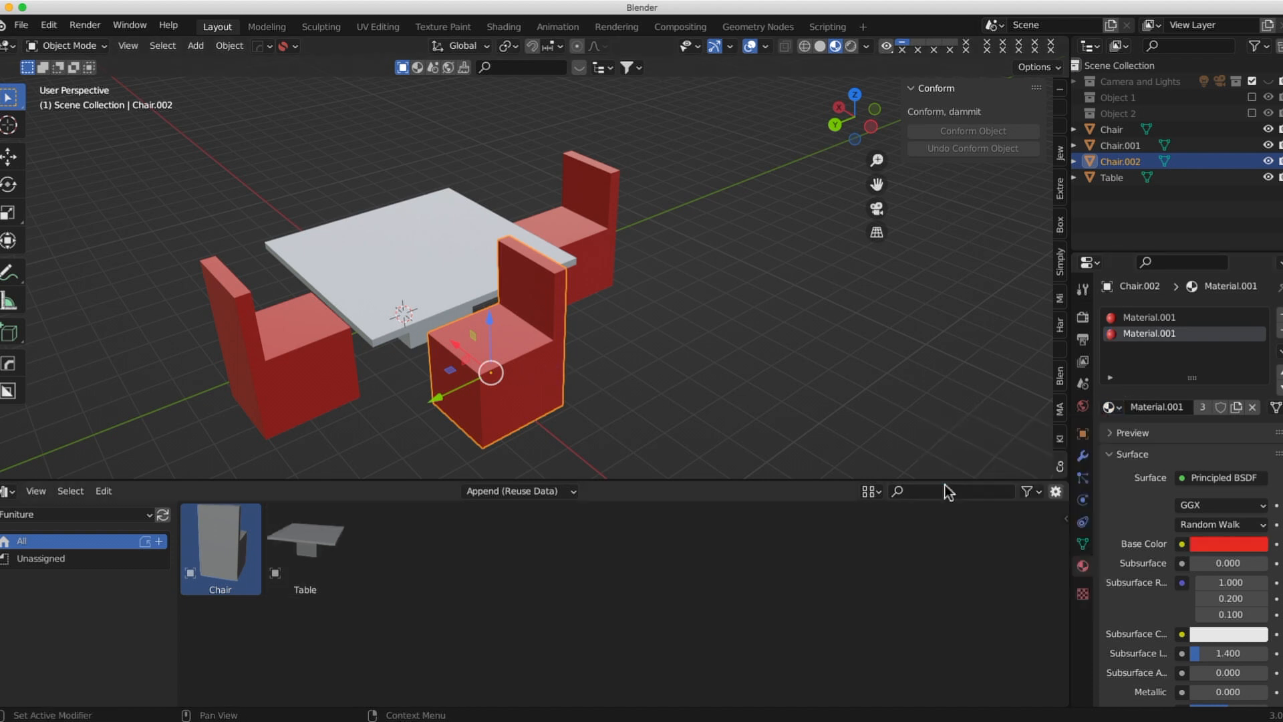
Switch the second material slot of the third chair to Bark_08.
{"action": "left_click", "coordinate": [294, 356]}
{"action": "left_click", "coordinate": [547, 395]}
{"action": "left_click", "coordinate": [1122, 407]}
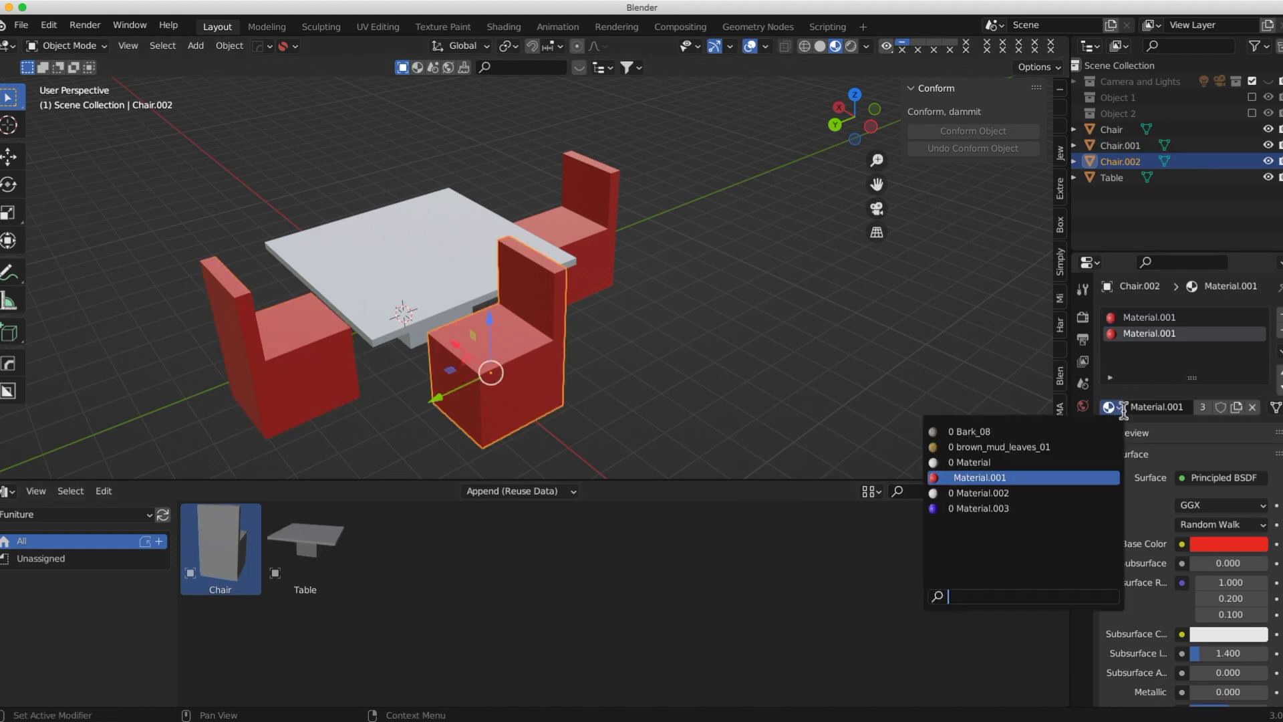
{"action": "left_click", "coordinate": [985, 432]}
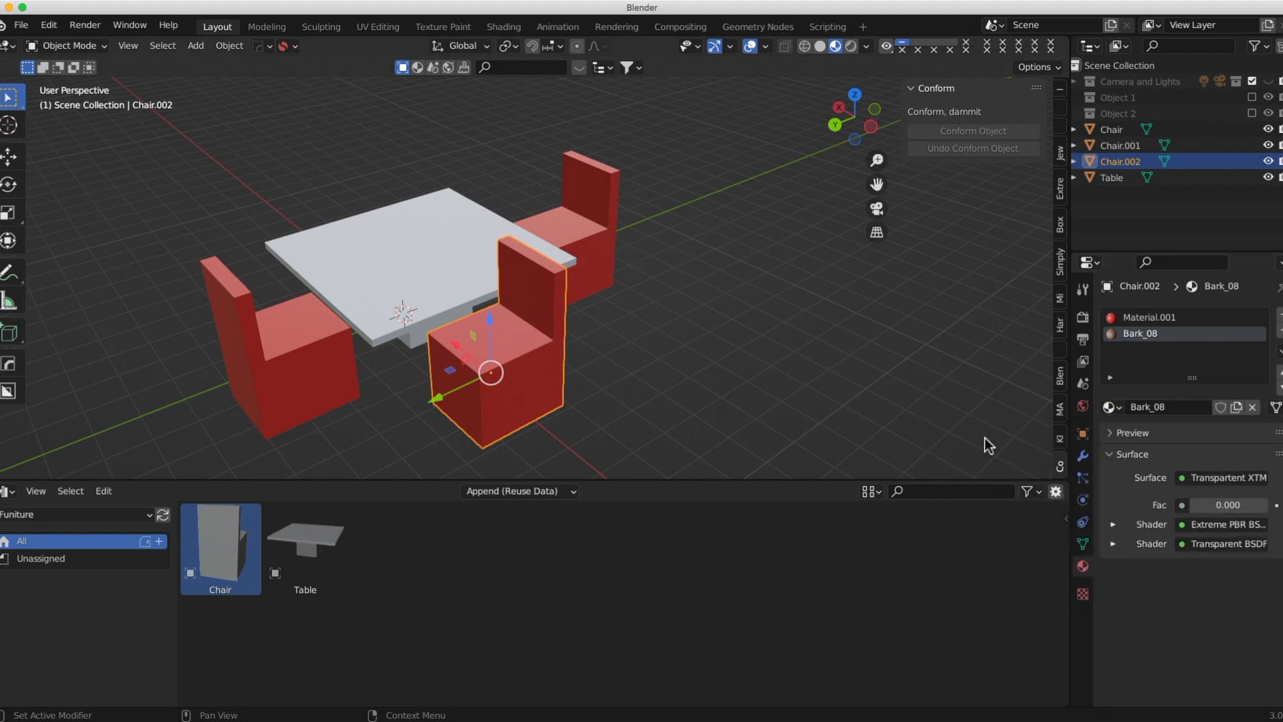
Delete the third chair, Chair.002, from the scene.
{"action": "left_click", "coordinate": [569, 294]}
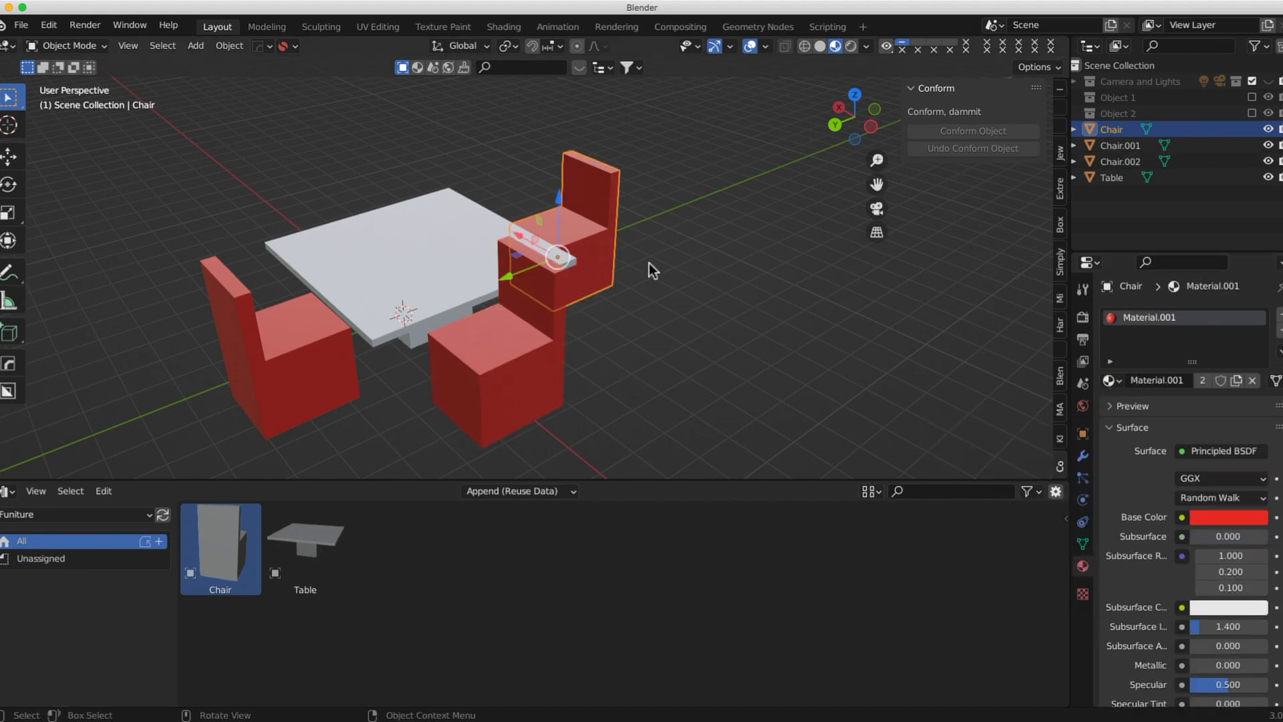
{"action": "left_click", "coordinate": [511, 388]}
{"action": "key", "text": "x"}
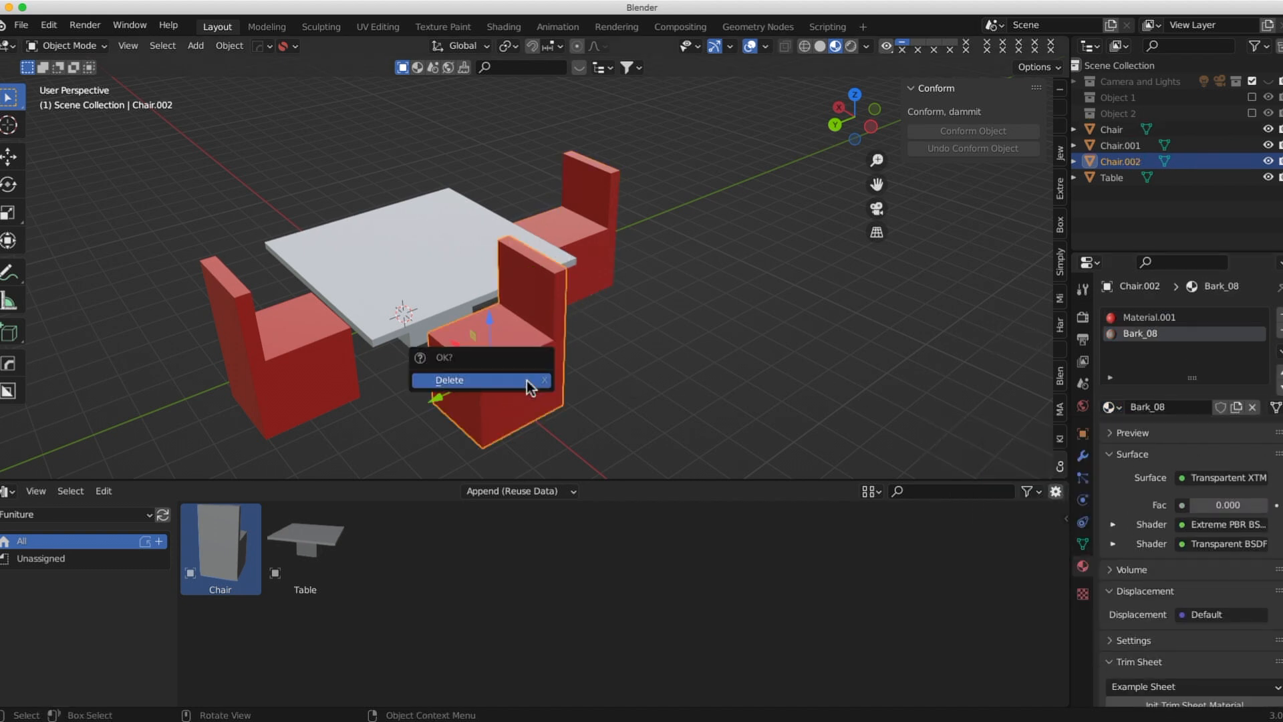
{"action": "left_click", "coordinate": [552, 381]}
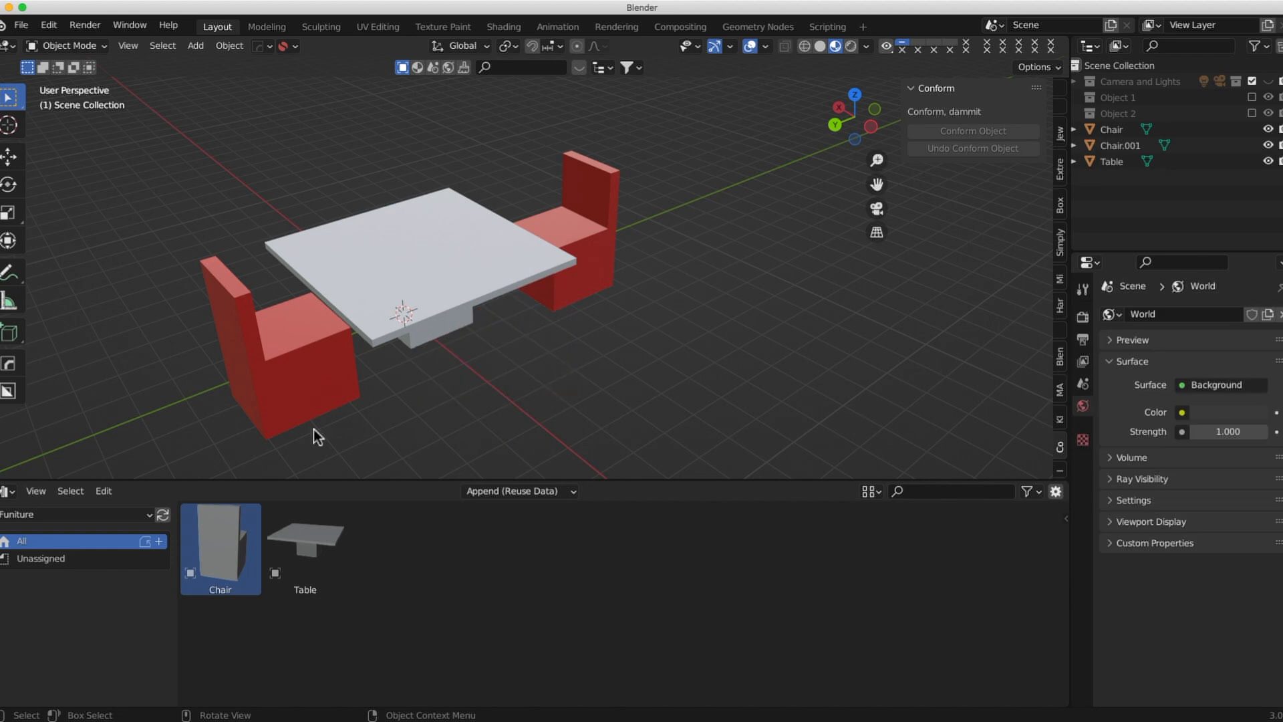
Add a new material to the table and set its base color to light orange.
{"action": "middle_click_drag", "start_coordinate": [556, 274], "coordinate": [494, 257]}
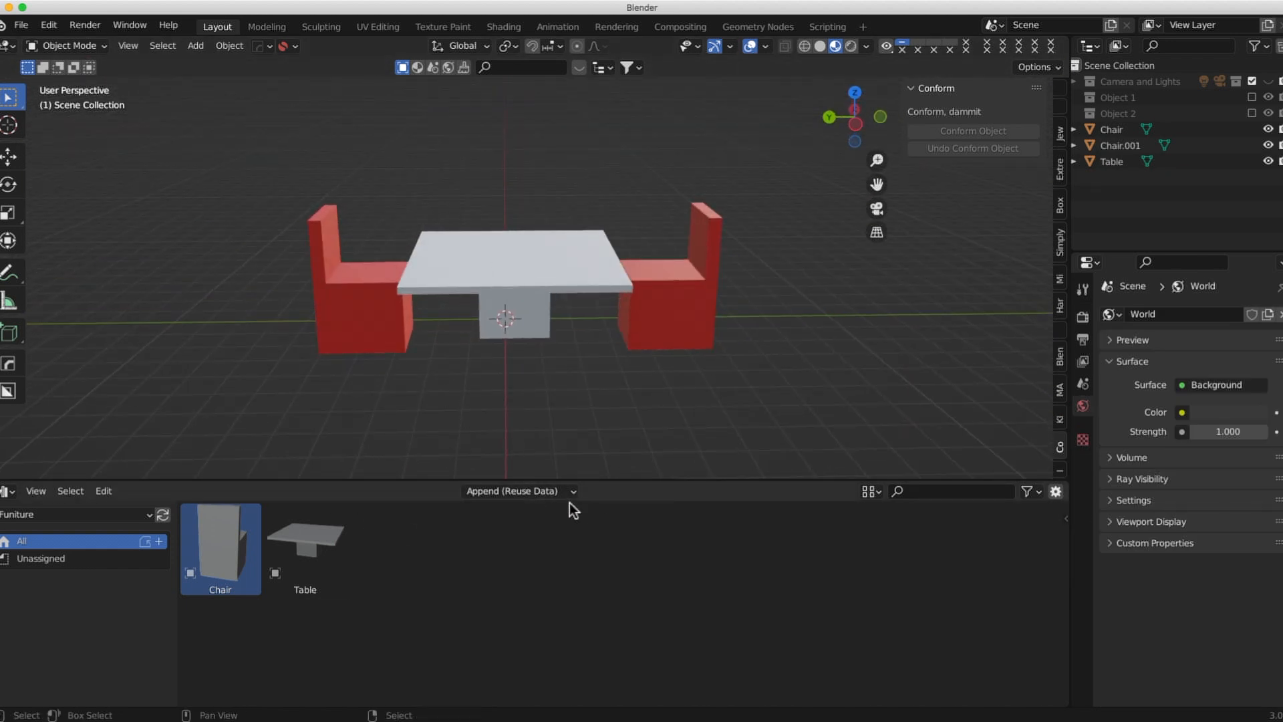
{"action": "middle_click_drag", "start_coordinate": [408, 324], "coordinate": [367, 212]}
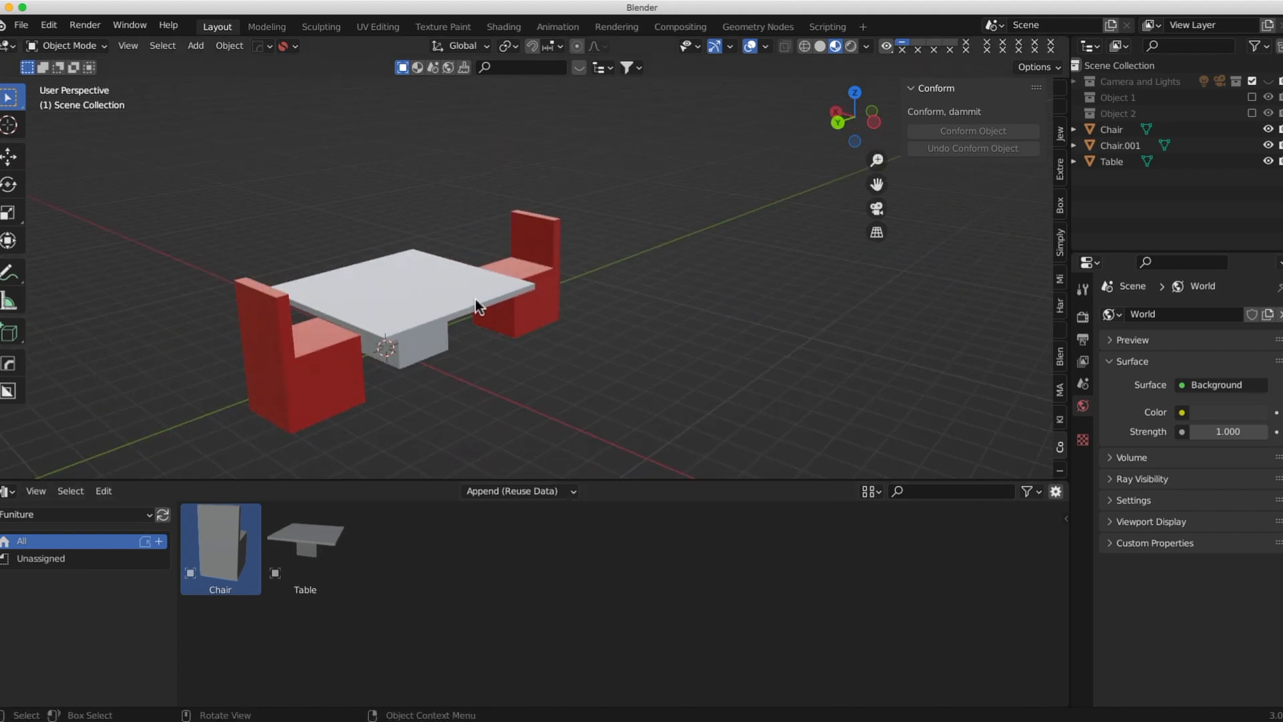
{"action": "middle_click_drag", "start_coordinate": [494, 408], "coordinate": [522, 322]}
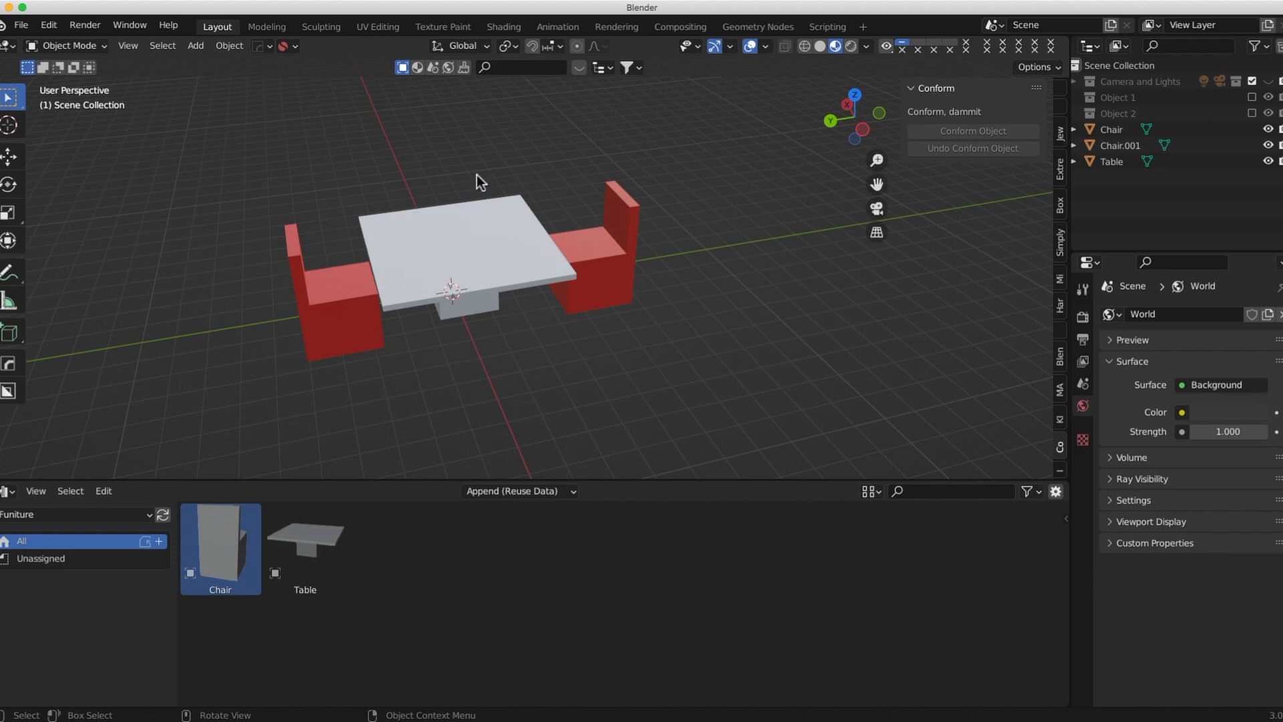
{"action": "scroll", "coordinate": [476, 175], "scroll_direction": "up", "scroll_amount": 3}
{"action": "middle_click_drag", "start_coordinate": [444, 243], "coordinate": [427, 313]}
{"action": "left_click", "coordinate": [427, 313]}
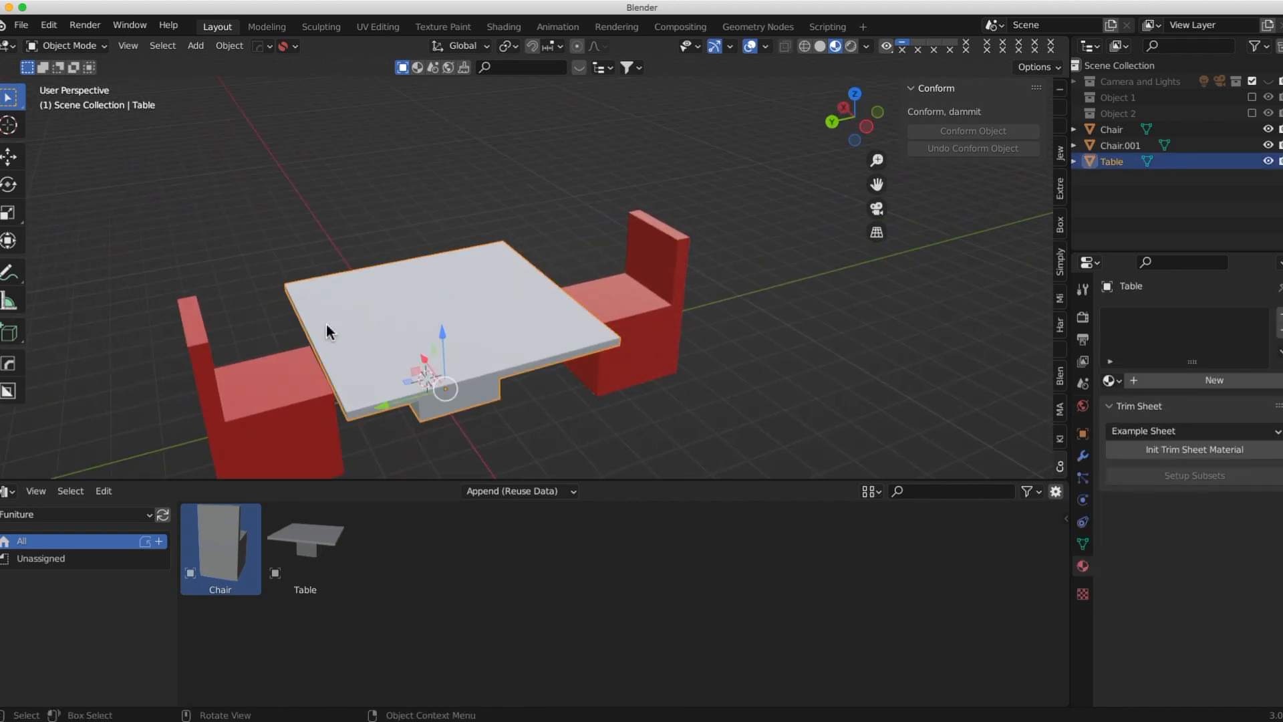
{"action": "left_click", "coordinate": [1184, 379]}
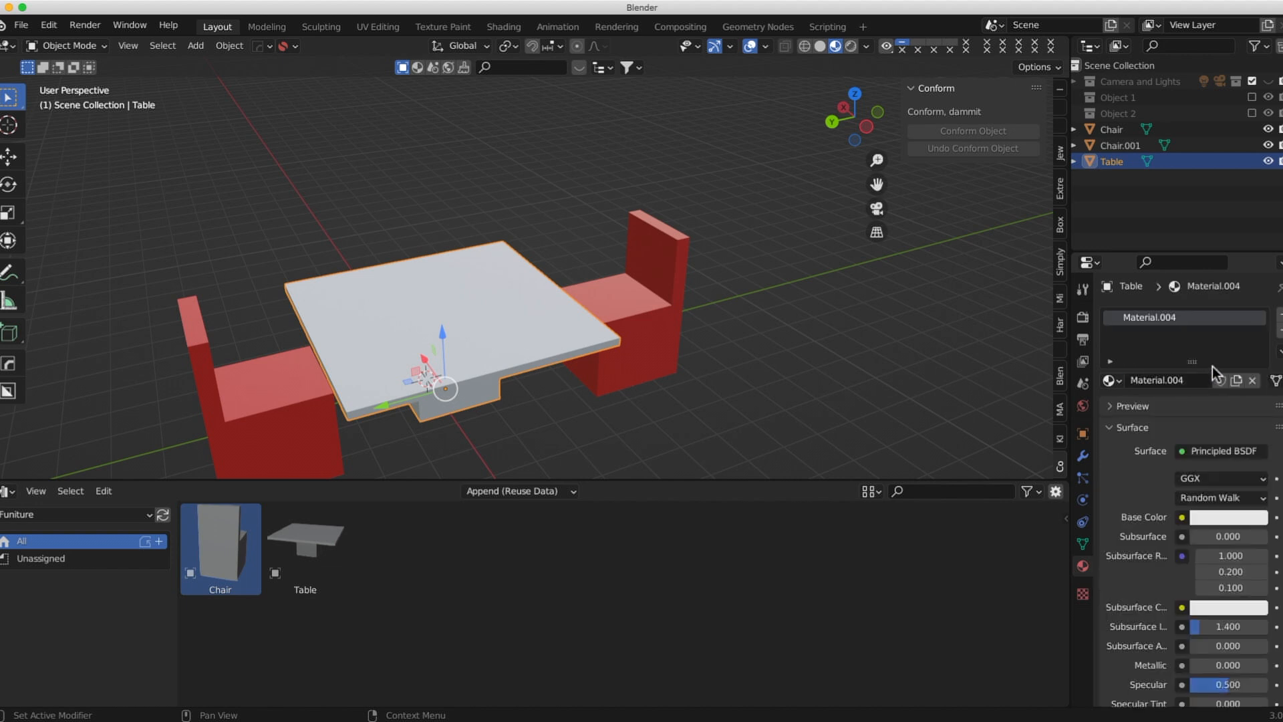
{"action": "left_click", "coordinate": [1217, 521]}
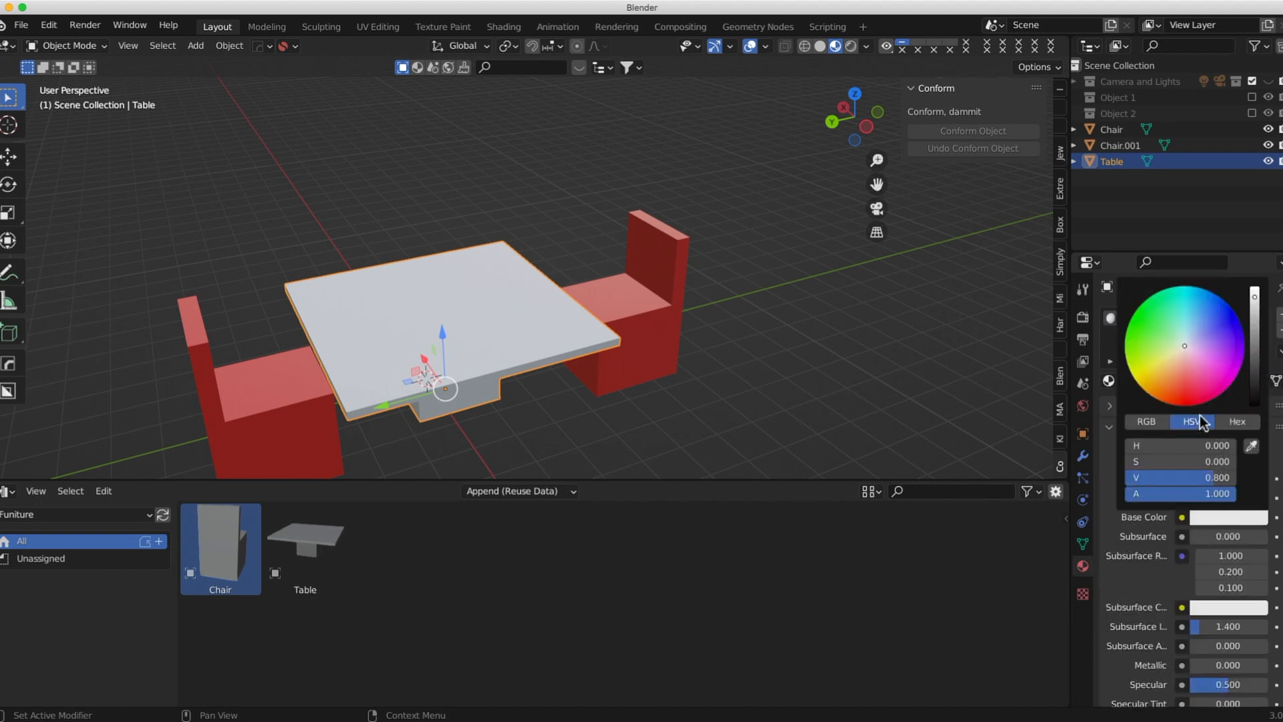
{"action": "left_click", "coordinate": [1166, 371]}
{"action": "left_click_drag", "start_coordinate": [1166, 370], "coordinate": [1171, 372]}
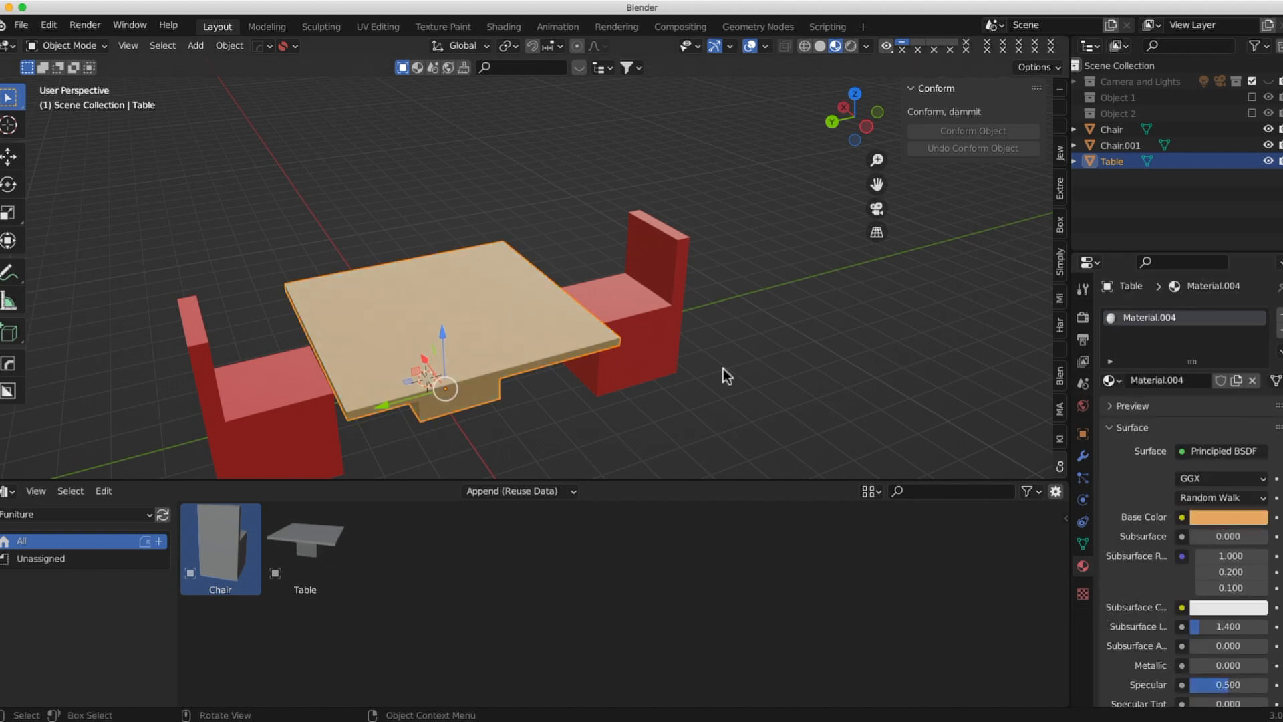
Place the Cone asset from the Shapes library's cones catalog on the tabletop.
{"action": "left_click", "coordinate": [30, 519]}
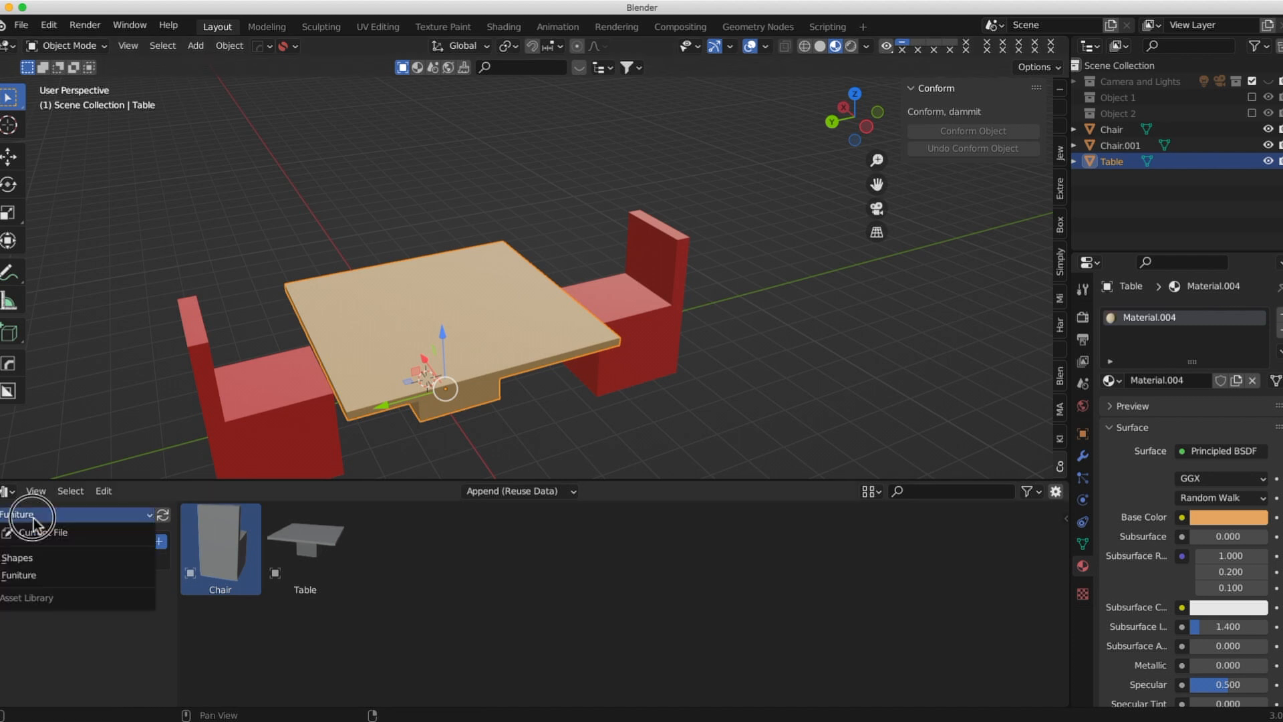
{"action": "left_click", "coordinate": [29, 555]}
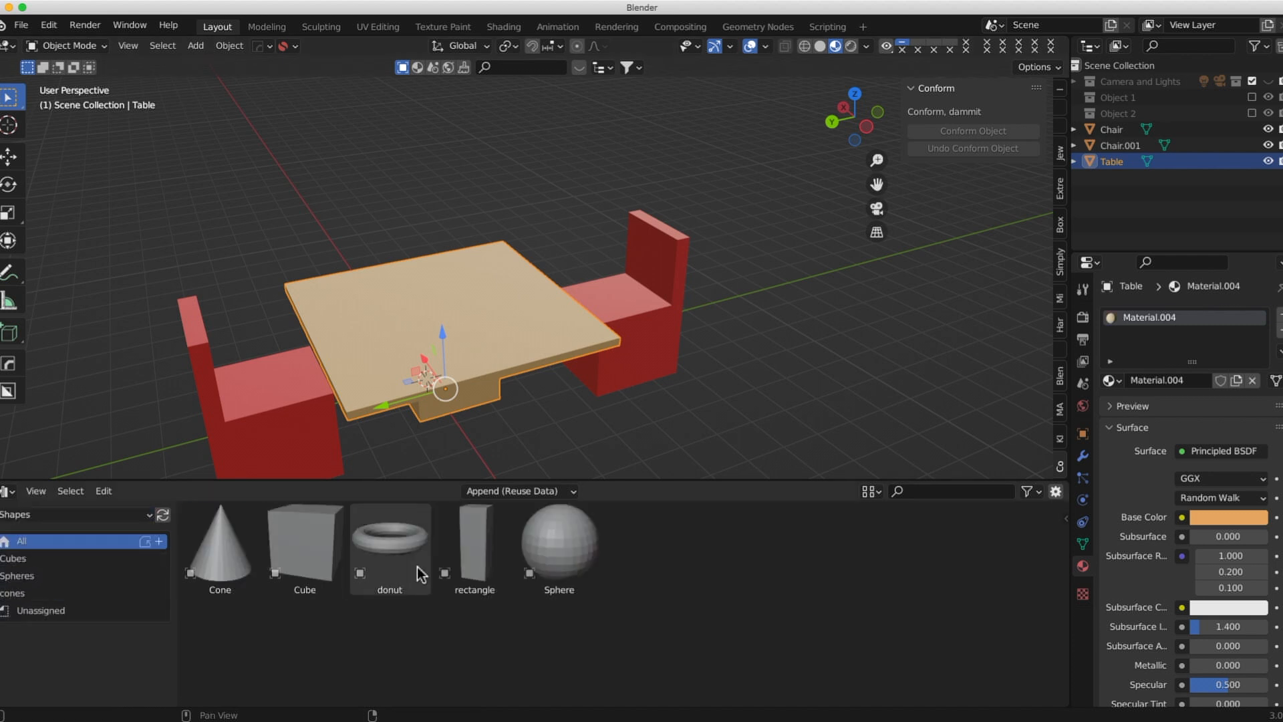
{"action": "left_click", "coordinate": [18, 594]}
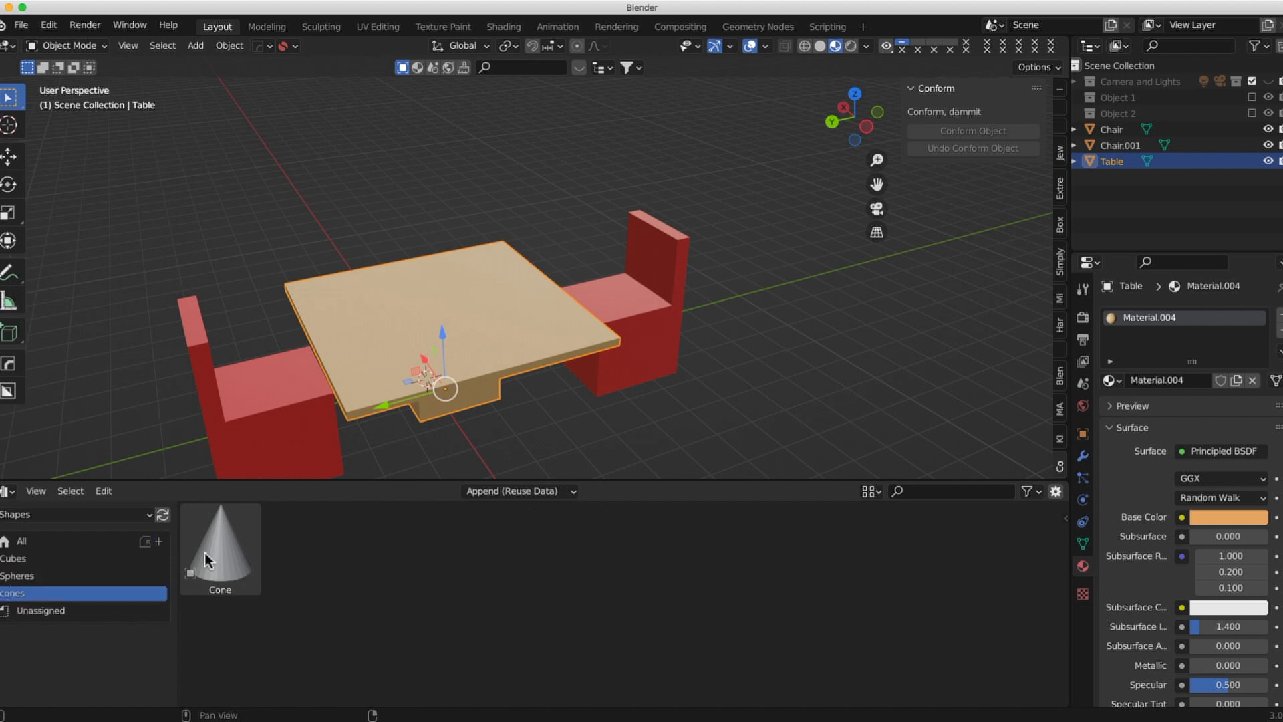
{"action": "left_click_drag", "start_coordinate": [224, 554], "coordinate": [382, 343]}
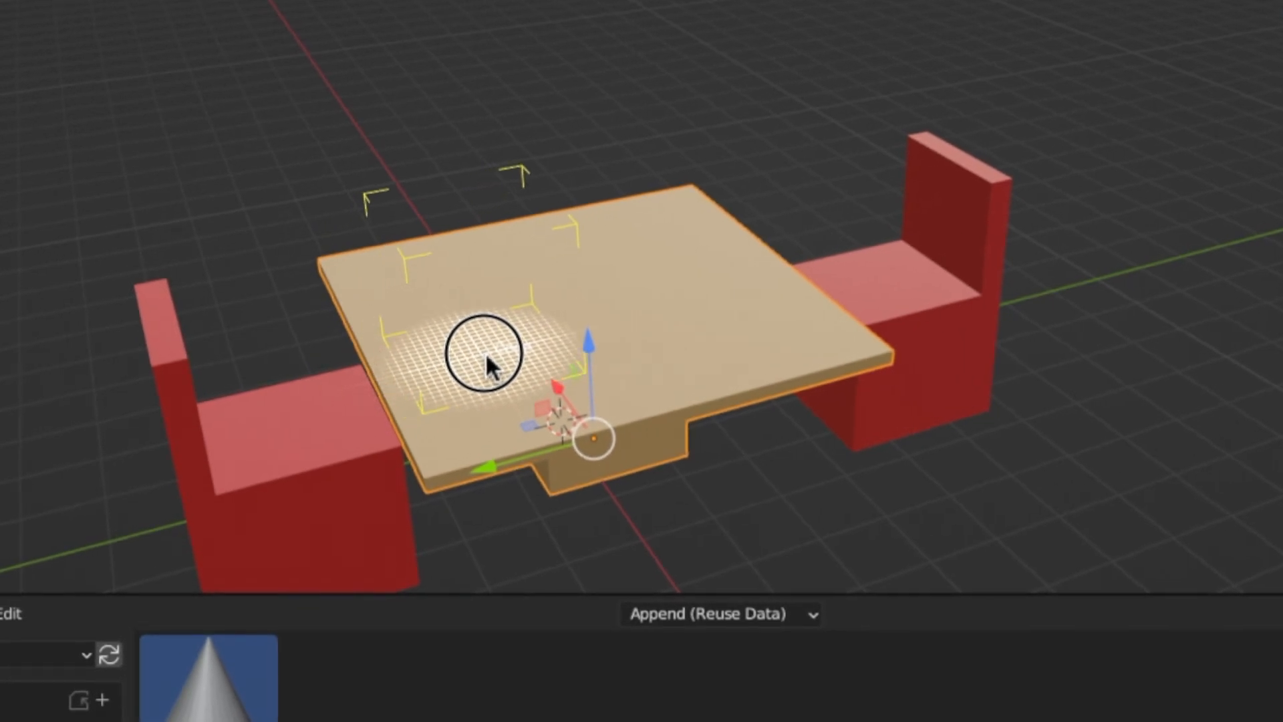
{"action": "left_click_drag", "start_coordinate": [486, 358], "coordinate": [571, 311]}
{"action": "middle_click_drag", "start_coordinate": [432, 340], "coordinate": [401, 364]}
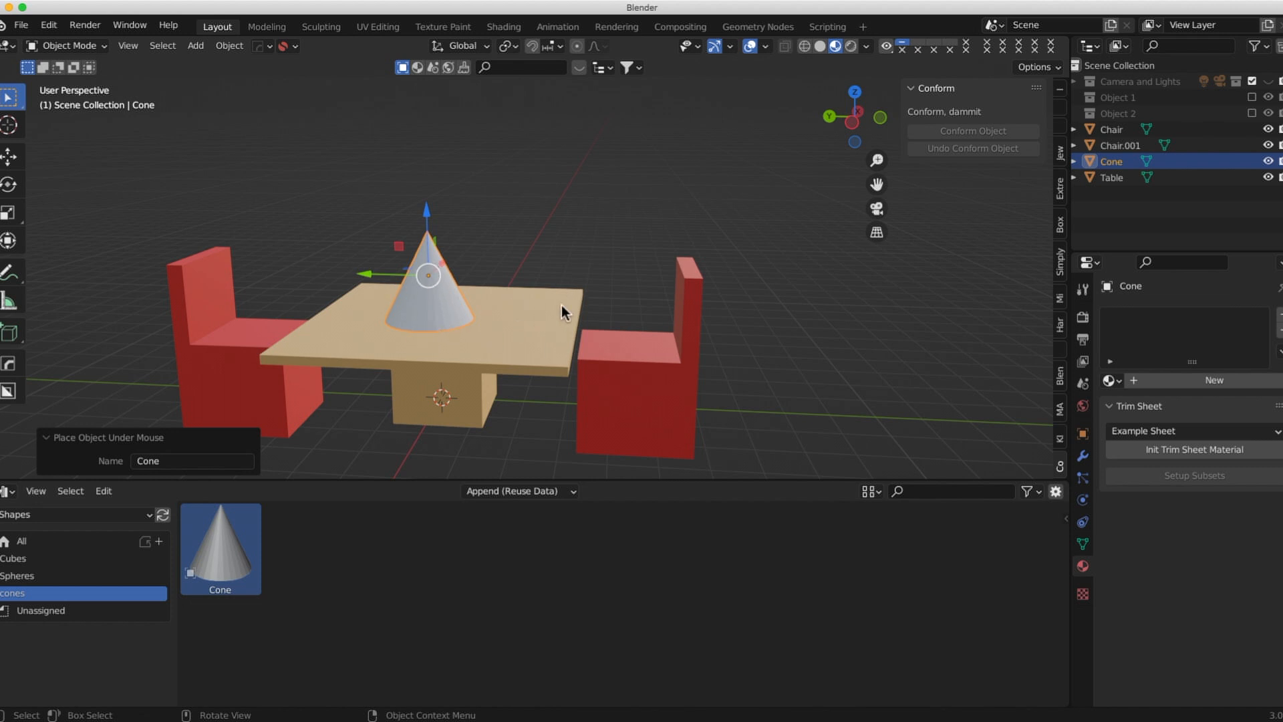
{"action": "middle_click_drag", "start_coordinate": [561, 306], "coordinate": [612, 326]}
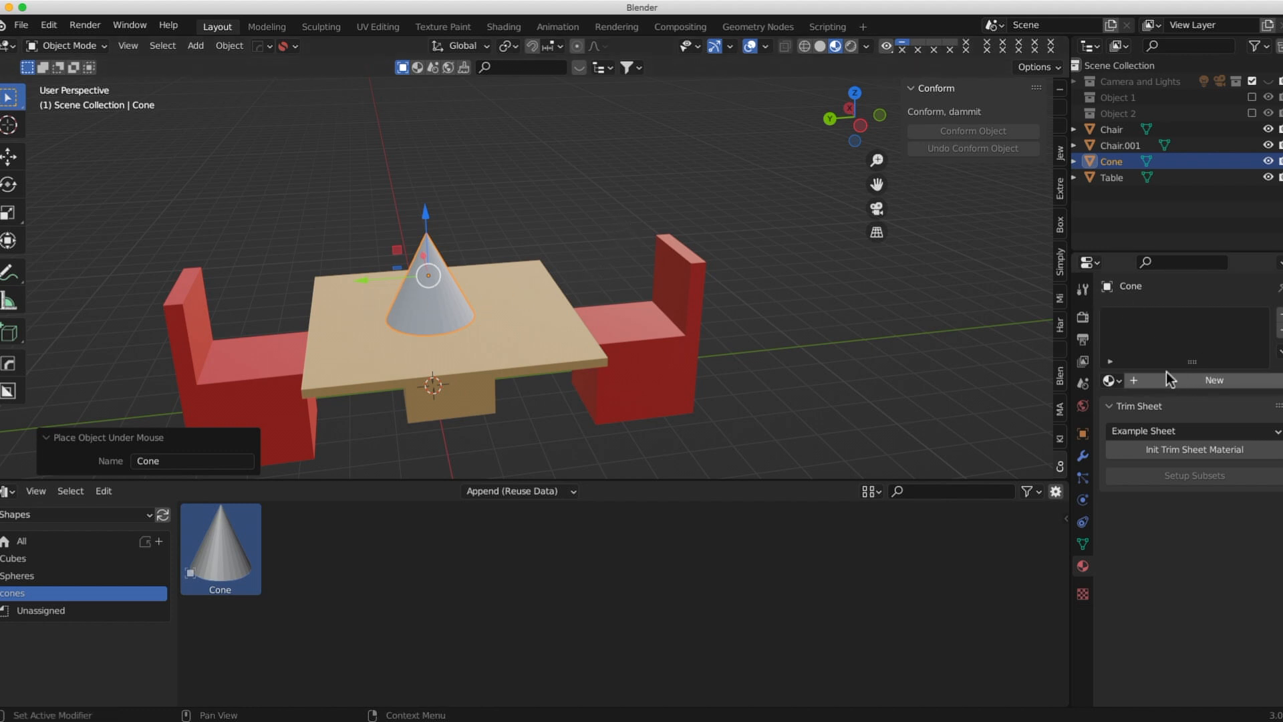
Remove the light orange material slot from the table.
{"action": "left_click", "coordinate": [427, 311]}
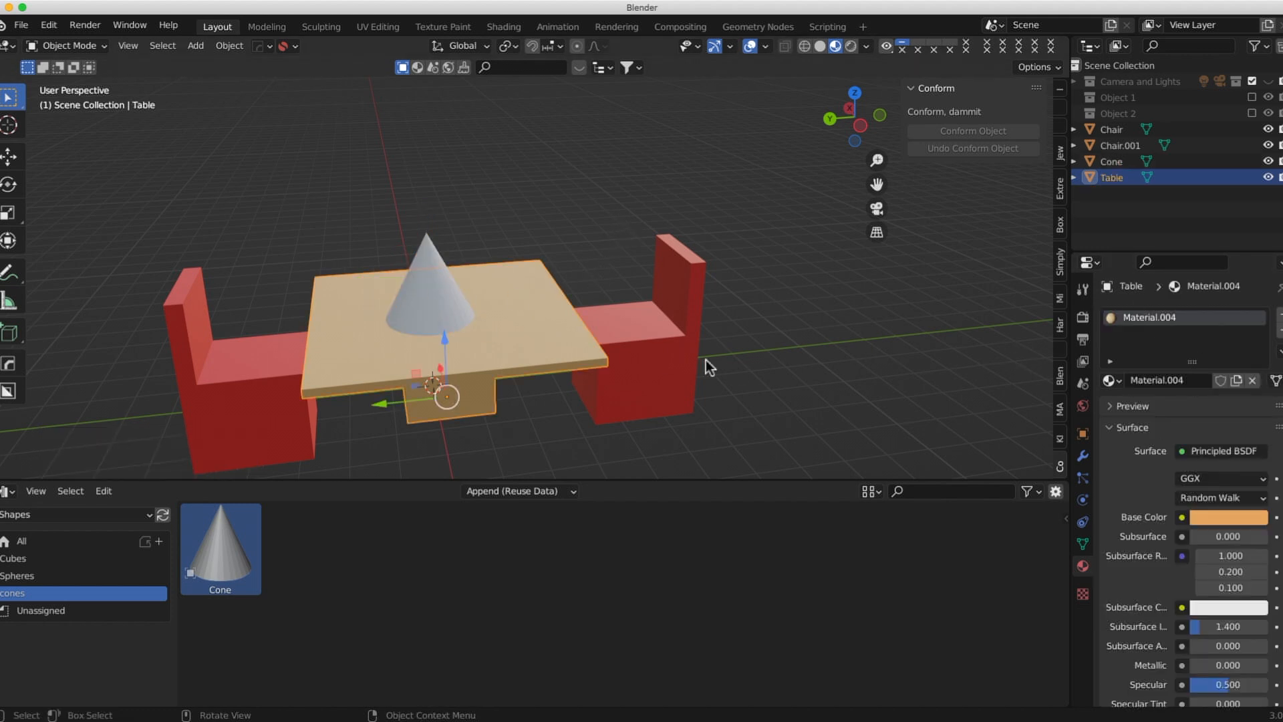
{"action": "left_click", "coordinate": [683, 363]}
{"action": "left_click", "coordinate": [543, 312]}
{"action": "left_click", "coordinate": [567, 194]}
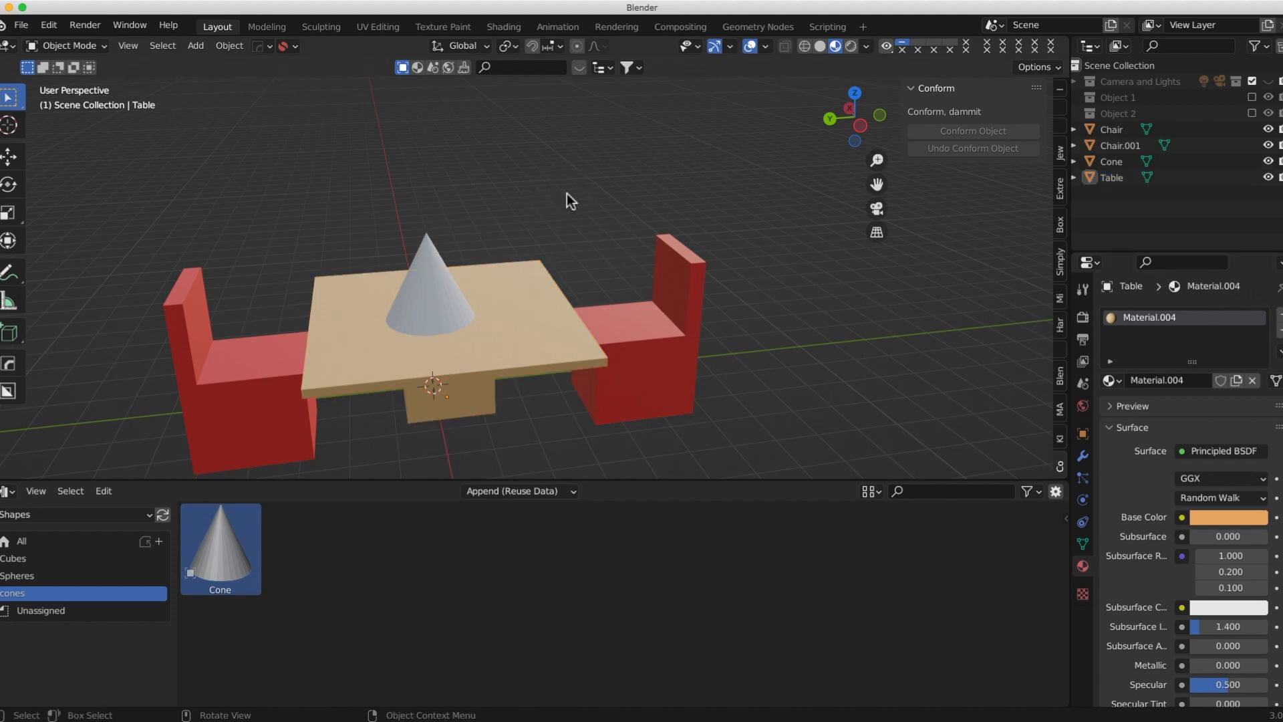
{"action": "left_click", "coordinate": [1279, 329]}
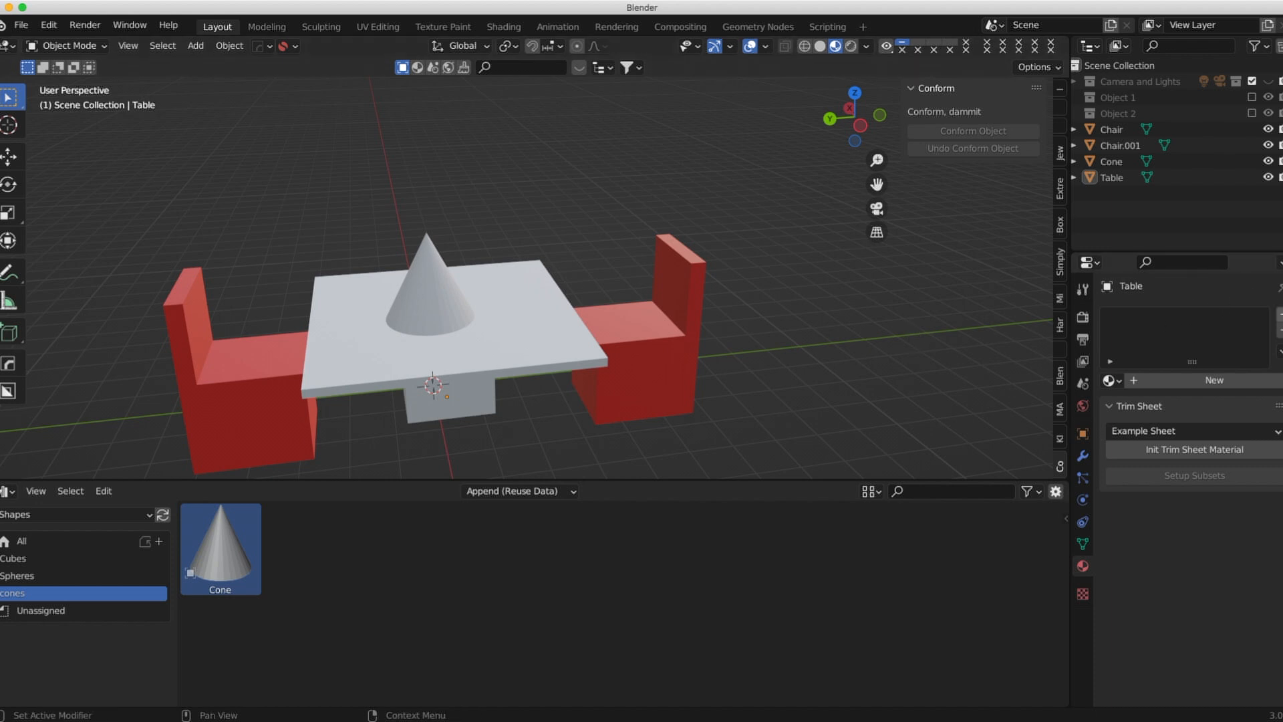
Create a new table material named MaterialBrown and set its base color to orange.
{"action": "left_click", "coordinate": [1278, 312]}
{"action": "left_click", "coordinate": [1163, 382]}
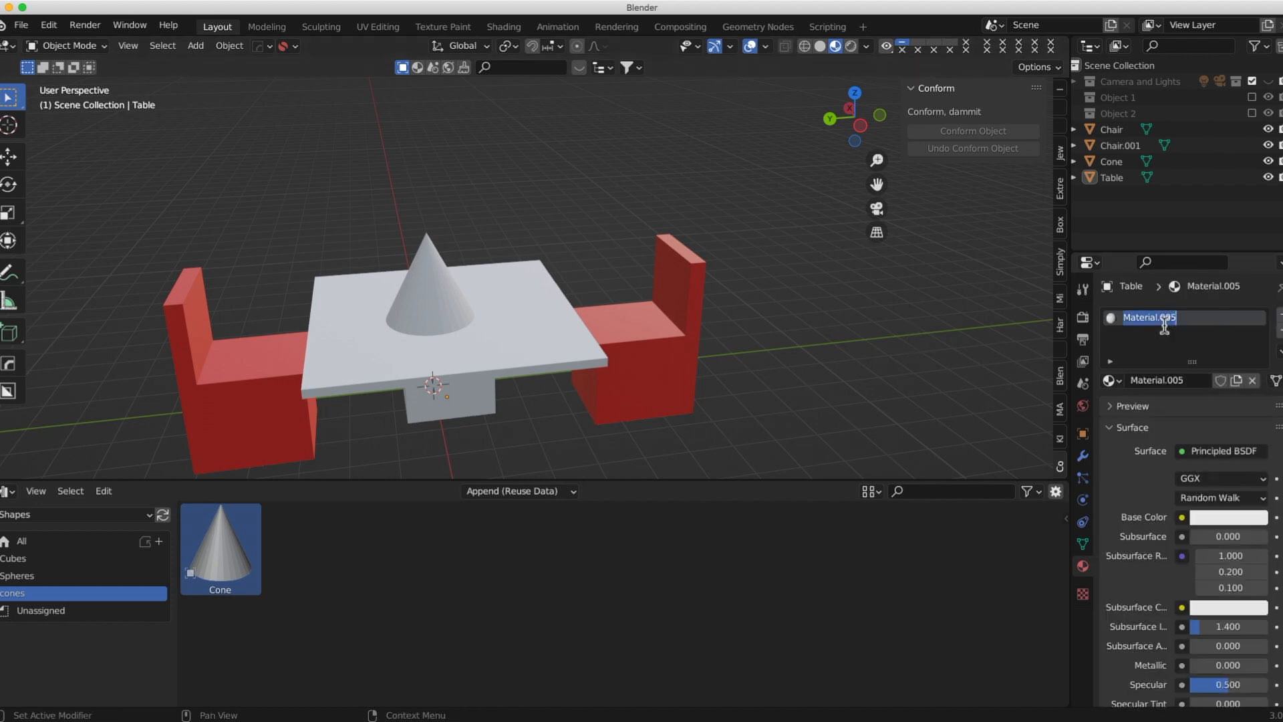
{"action": "type", "text": "MaterialBrown"}
{"action": "left_click", "coordinate": [1224, 518]}
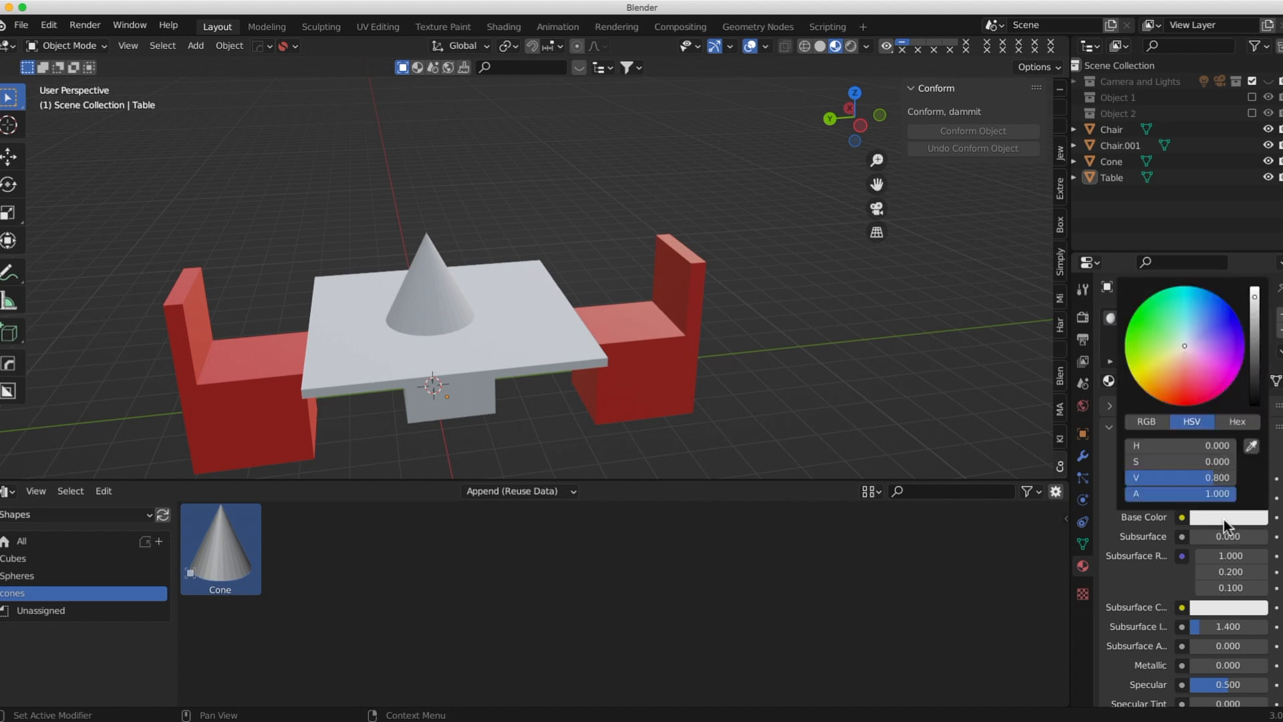
{"action": "left_click_drag", "start_coordinate": [1176, 386], "coordinate": [1166, 376]}
{"action": "left_click", "coordinate": [824, 402]}
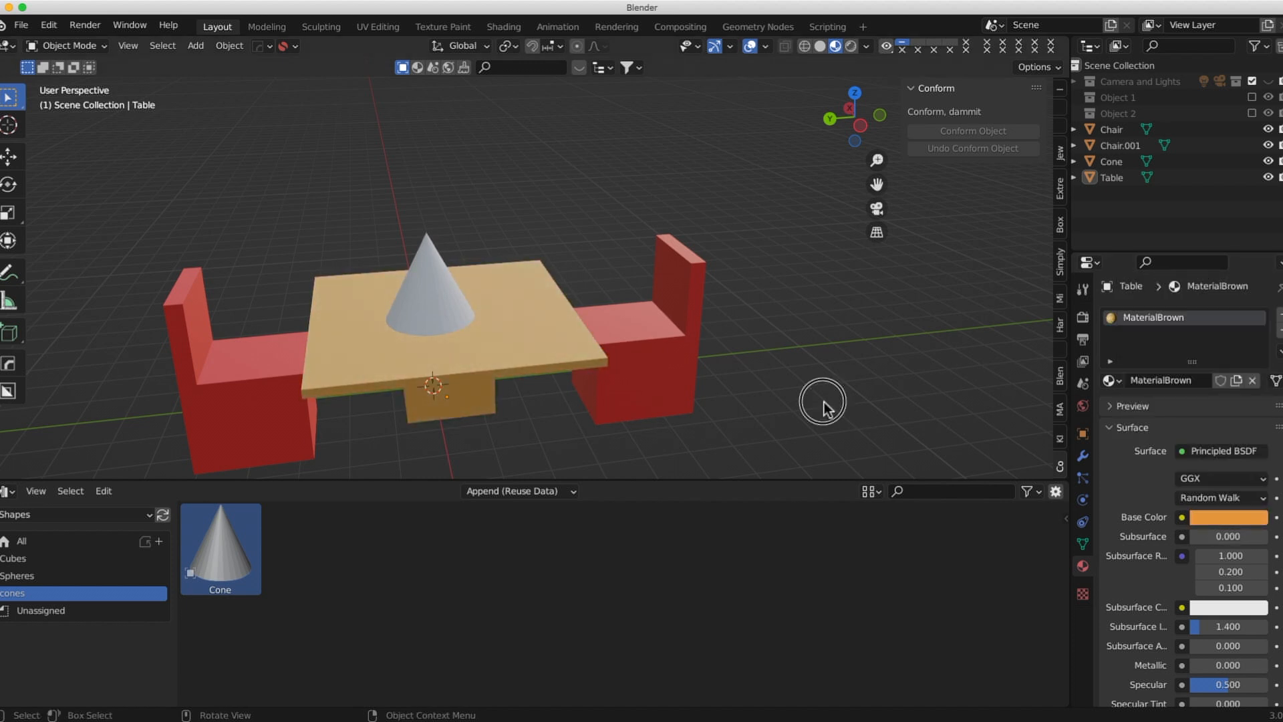
Try to mark the table's MaterialBrown material as an asset.
{"action": "right_click", "coordinate": [1137, 318]}
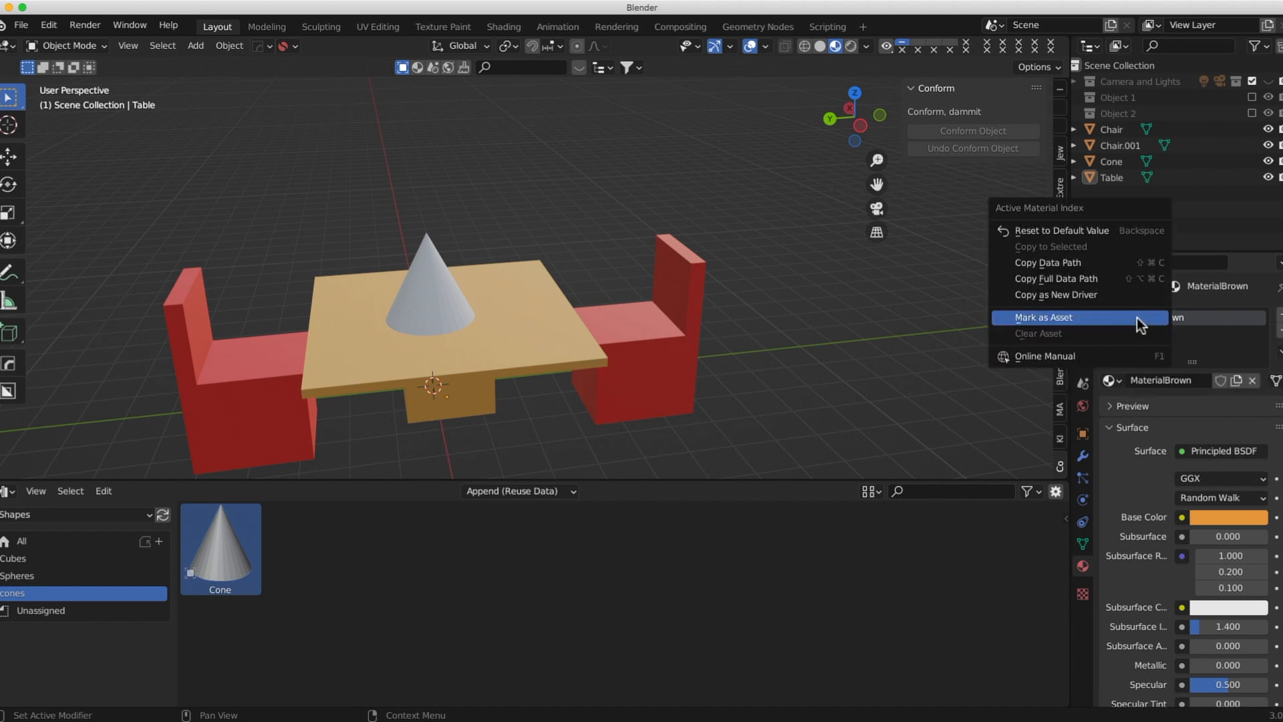
{"action": "left_click", "coordinate": [1061, 320]}
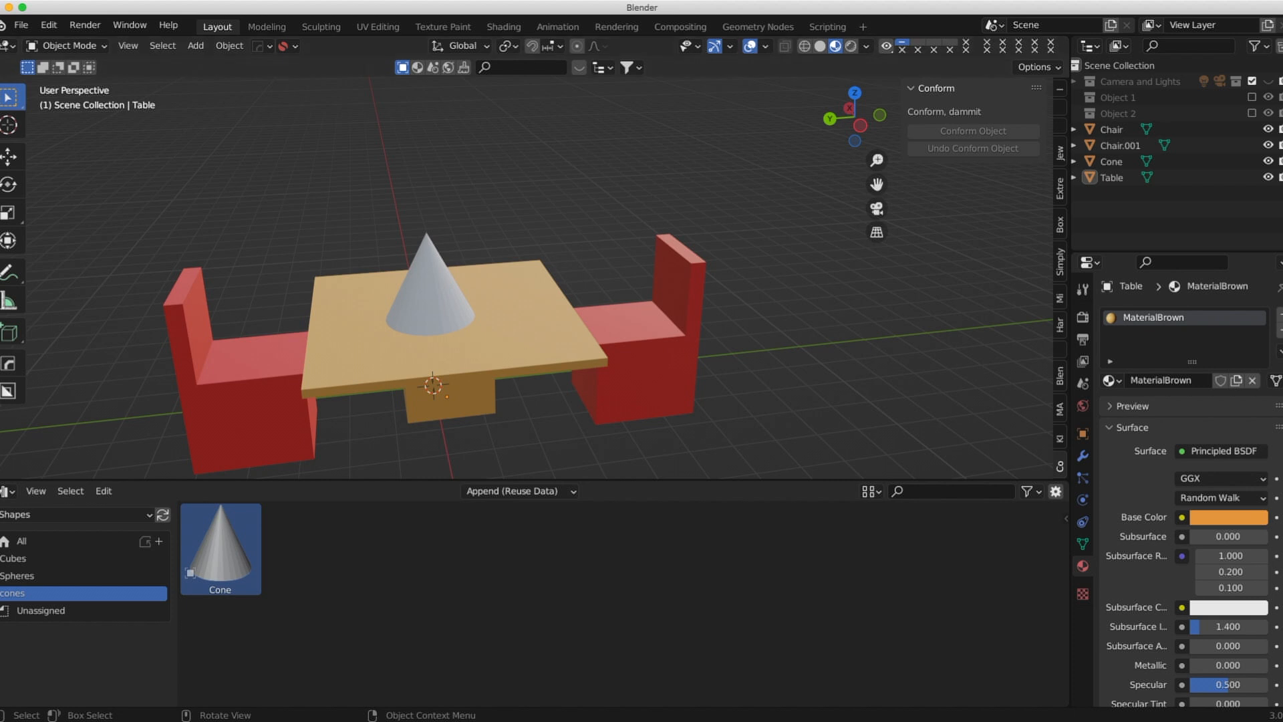
Save the scene to the Desktop, overwriting the existing demo.blend file.
{"action": "left_click", "coordinate": [20, 25]}
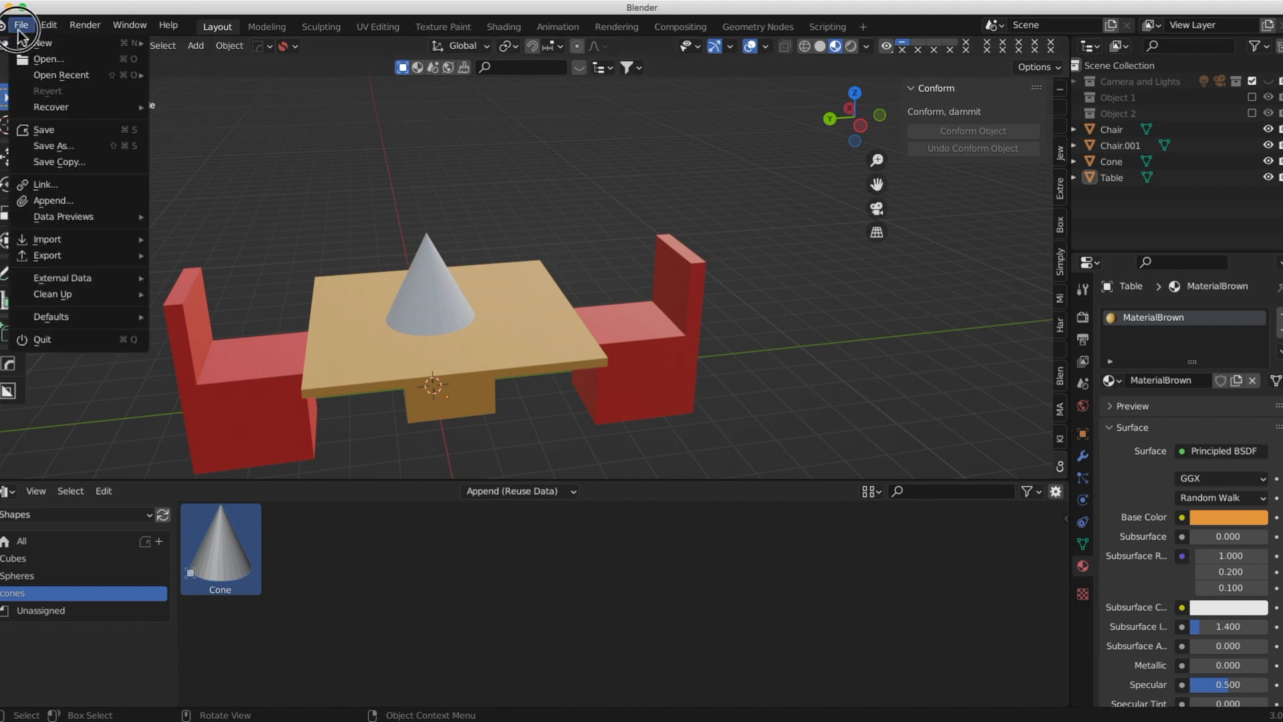
{"action": "left_click", "coordinate": [86, 148]}
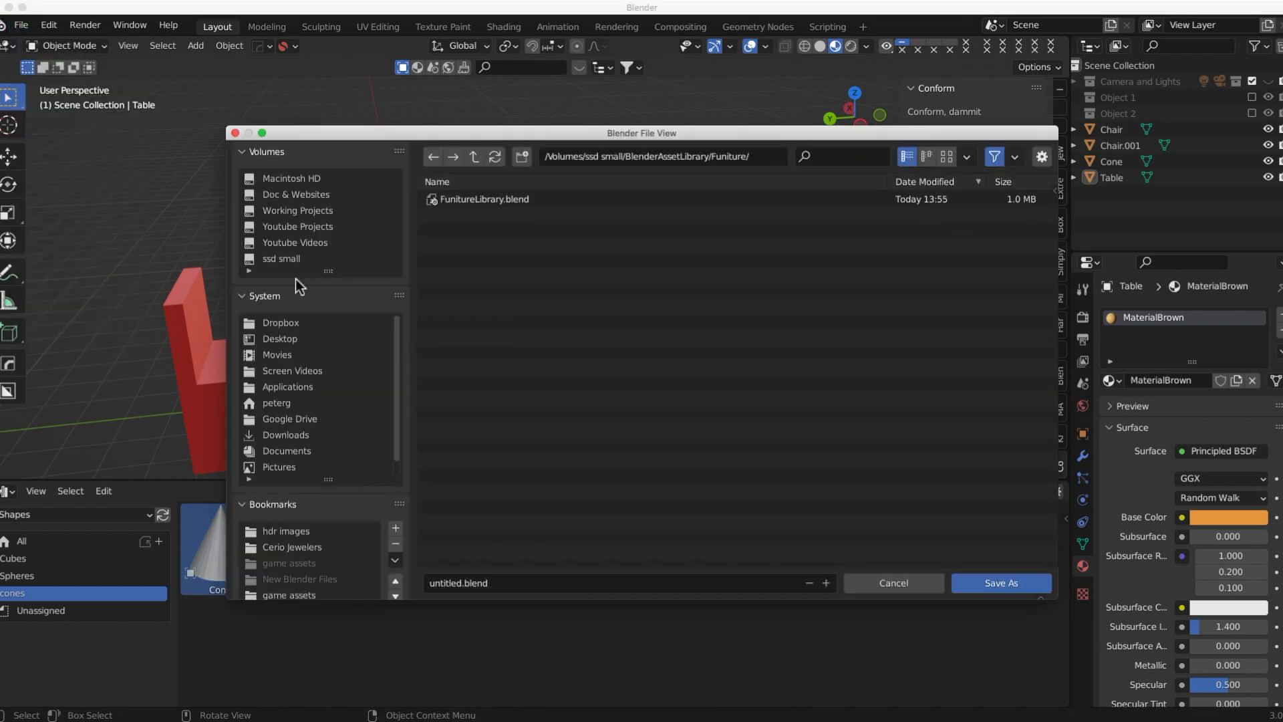
{"action": "left_click", "coordinate": [292, 339]}
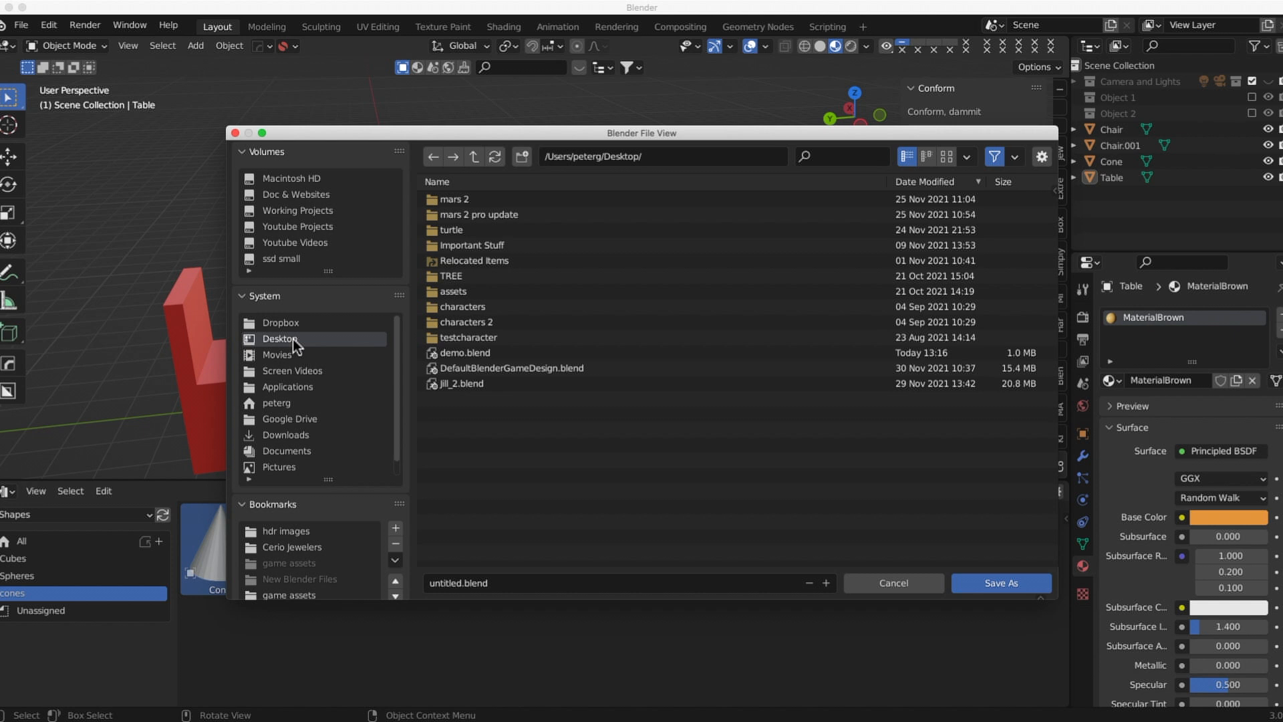
{"action": "left_click", "coordinate": [487, 352]}
{"action": "left_click", "coordinate": [1001, 582]}
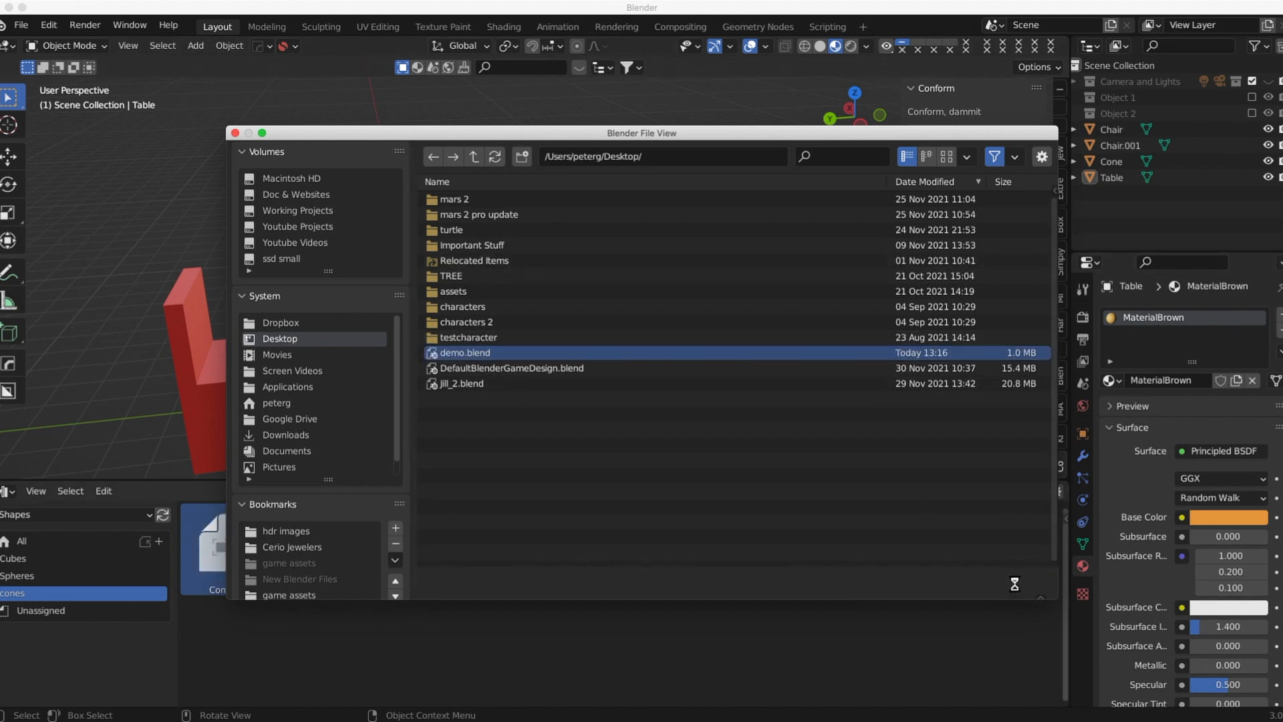
Select the table and mark its MaterialBrown material as an asset in the current file.
{"action": "scroll", "coordinate": [508, 159], "scroll_direction": "down", "scroll_amount": 2}
{"action": "scroll", "coordinate": [551, 236], "scroll_direction": "up", "scroll_amount": 1}
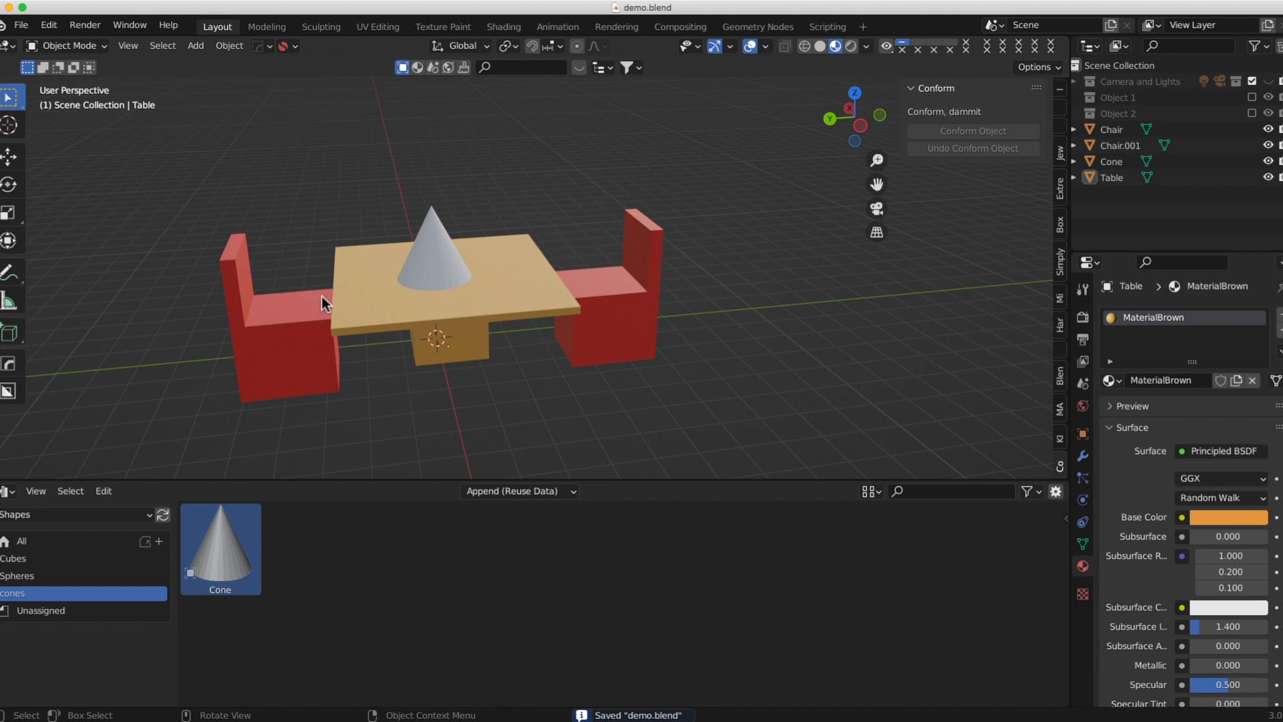
{"action": "scroll", "coordinate": [447, 278], "scroll_direction": "down", "scroll_amount": 1}
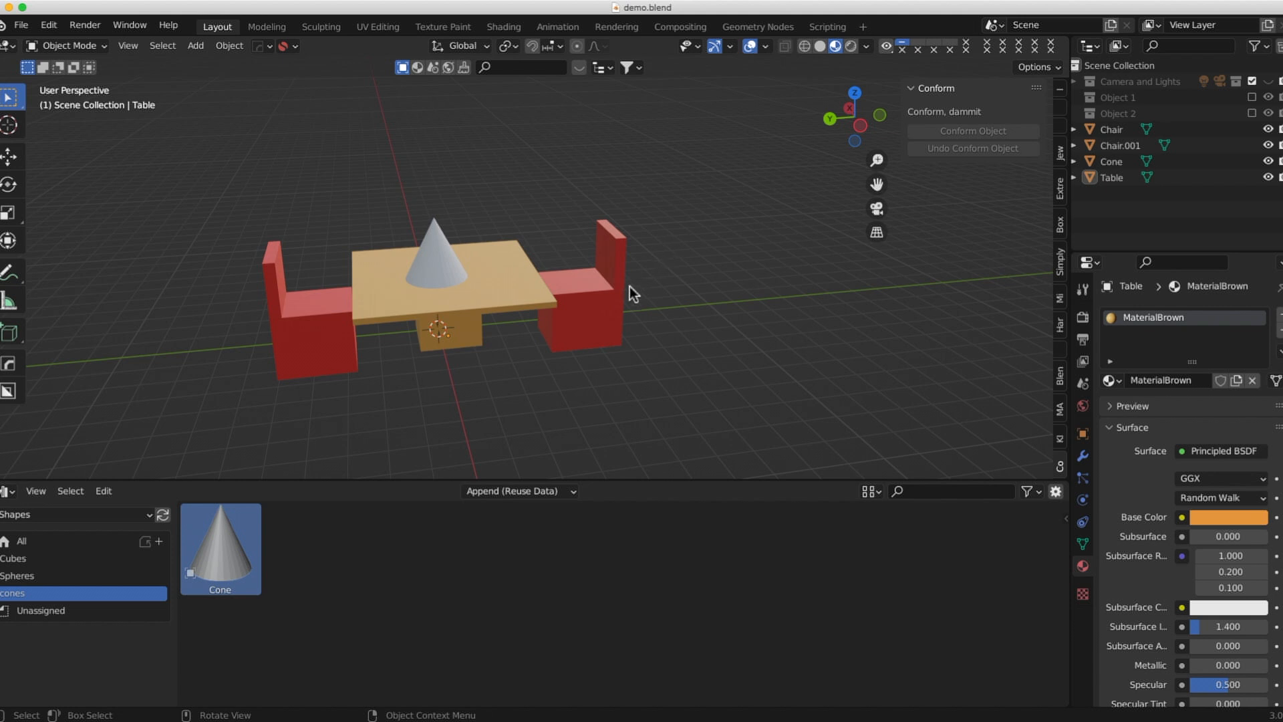
{"action": "scroll", "coordinate": [635, 288], "scroll_direction": "down", "scroll_amount": 2}
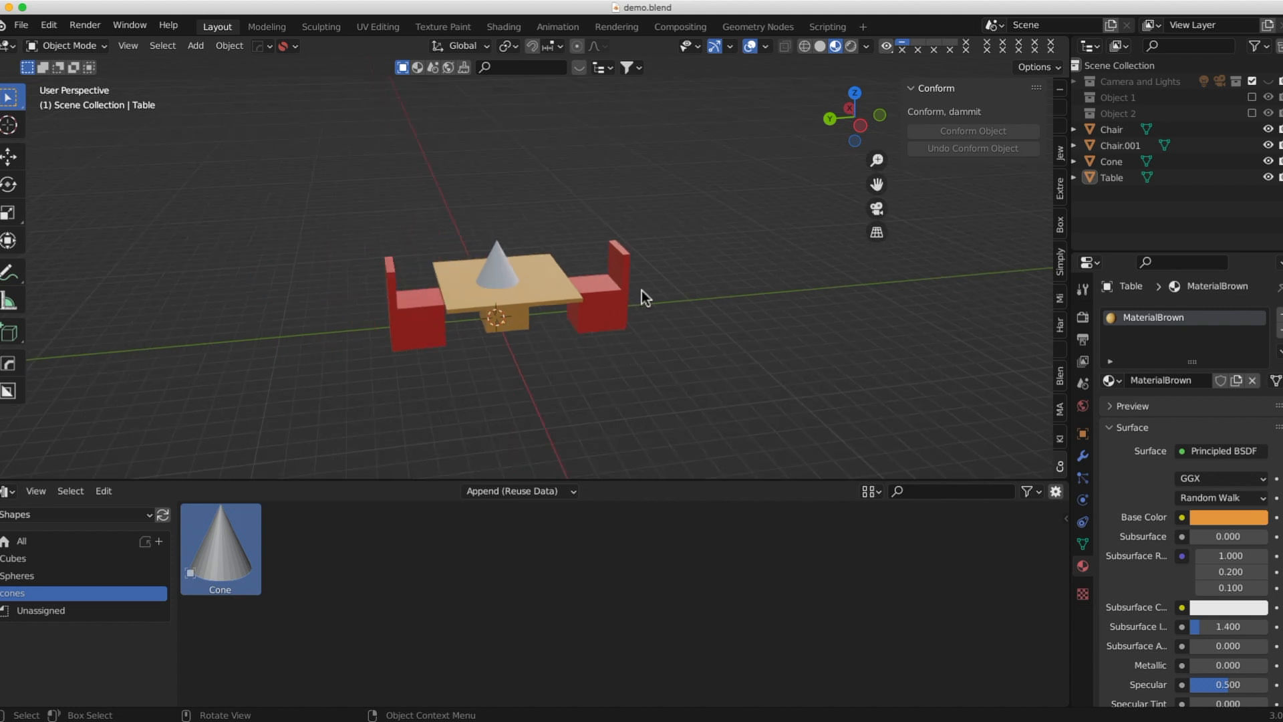
{"action": "left_click", "coordinate": [567, 261]}
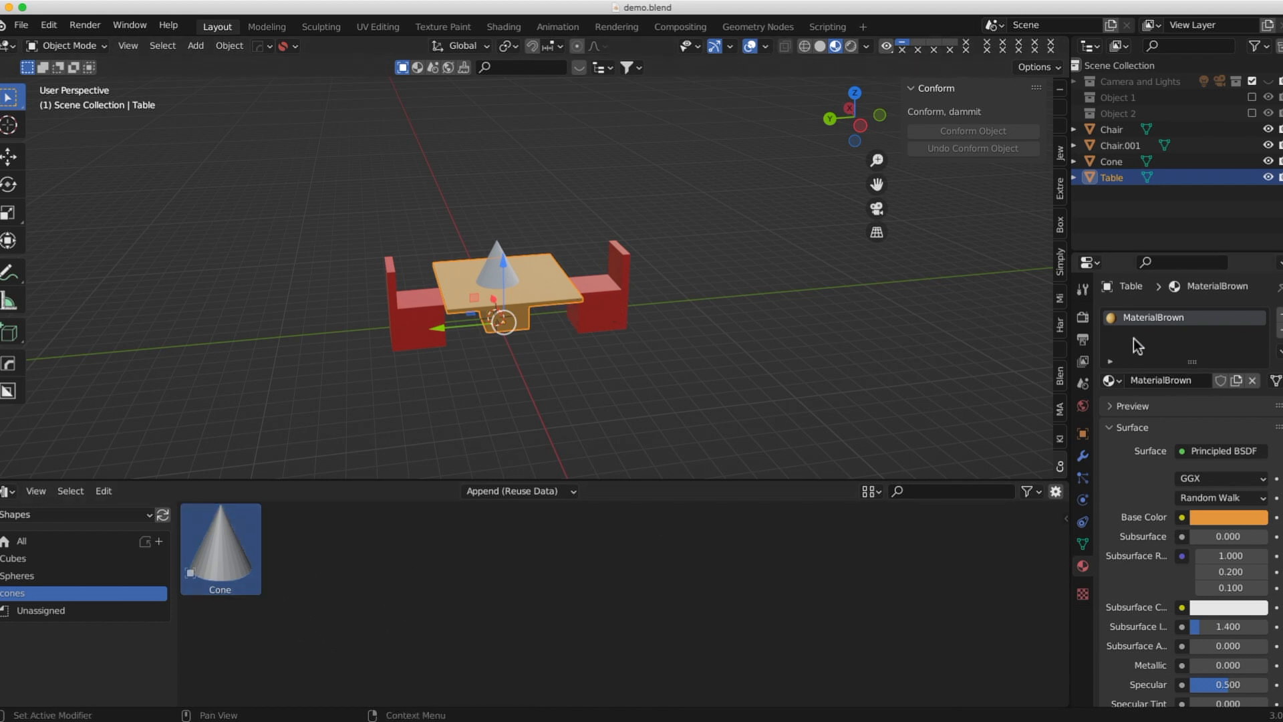
{"action": "right_click", "coordinate": [1145, 314]}
{"action": "left_click", "coordinate": [1053, 313]}
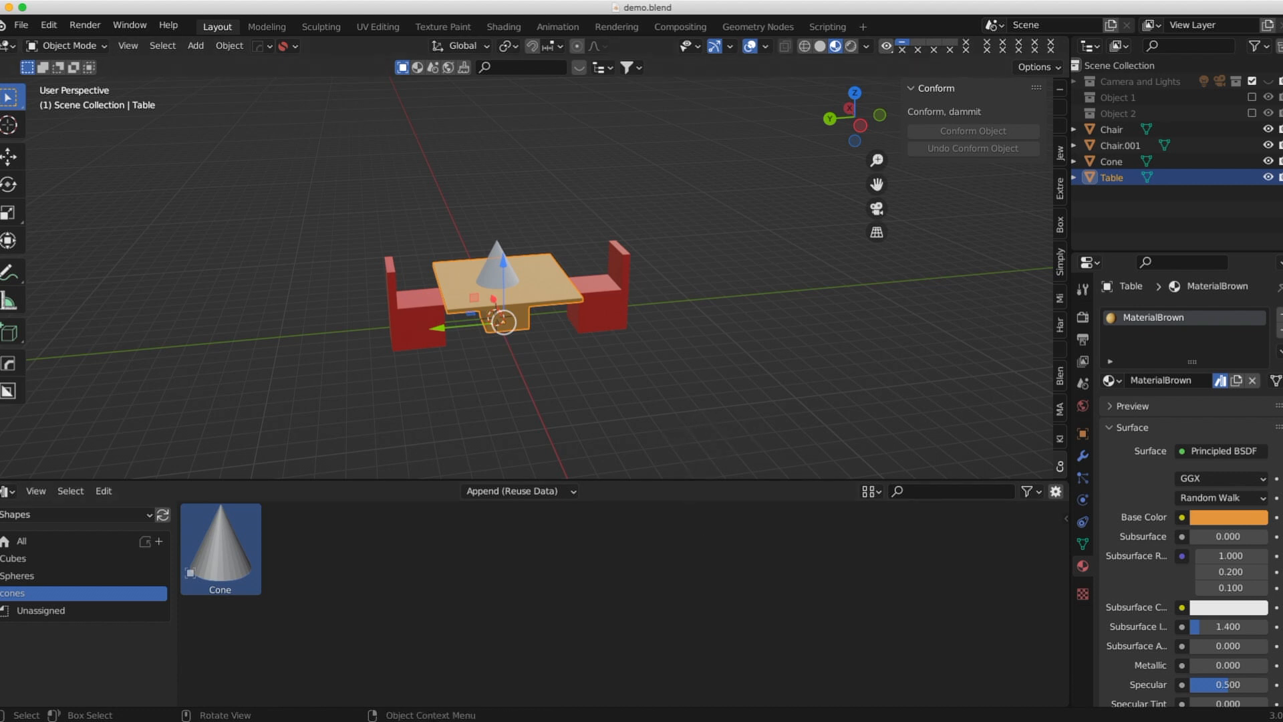
Open the recent file ShapesLibrary.blend, discarding the unsaved changes to demo.blend.
{"action": "left_click", "coordinate": [27, 27]}
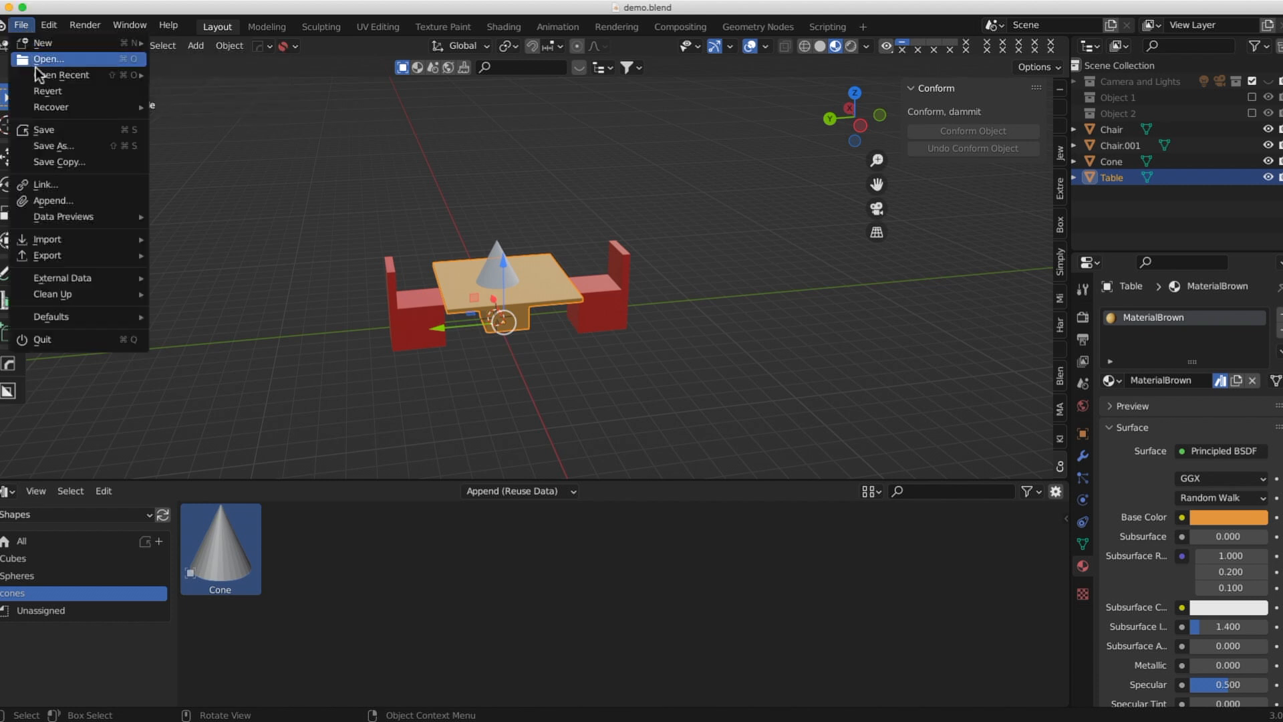
{"action": "mouse_move", "coordinate": [41, 75]}
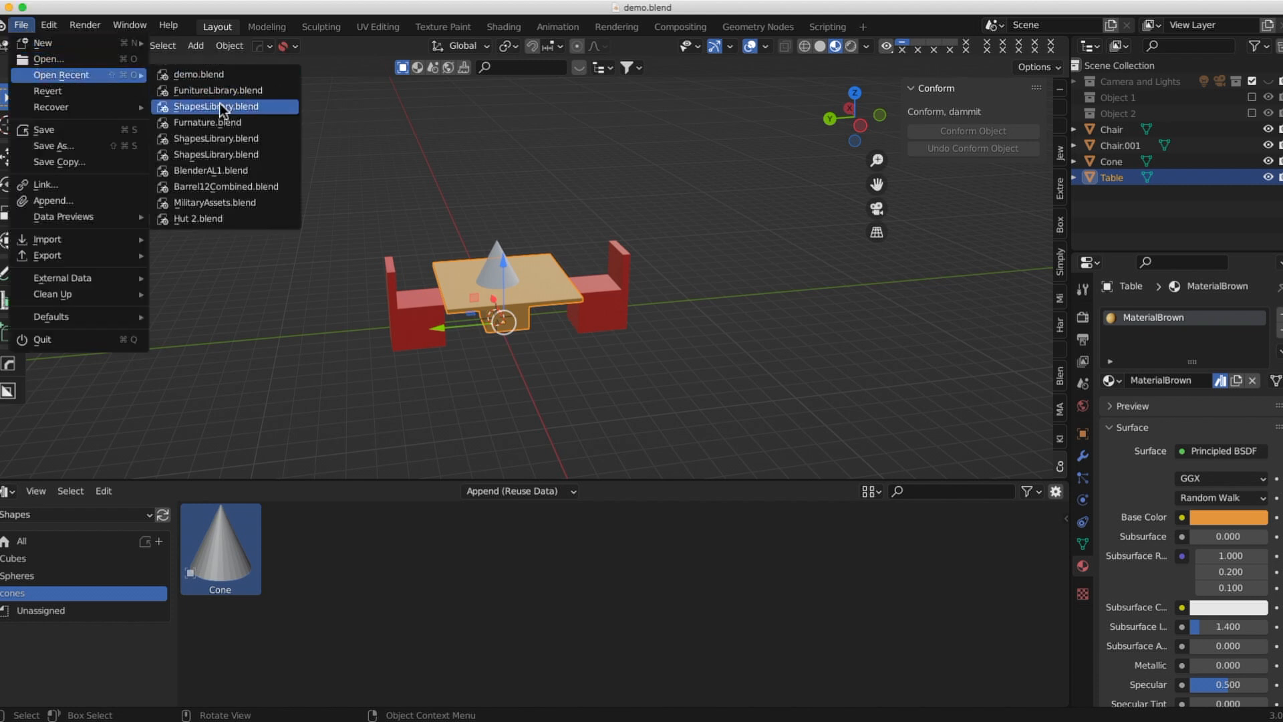
{"action": "left_click", "coordinate": [239, 108]}
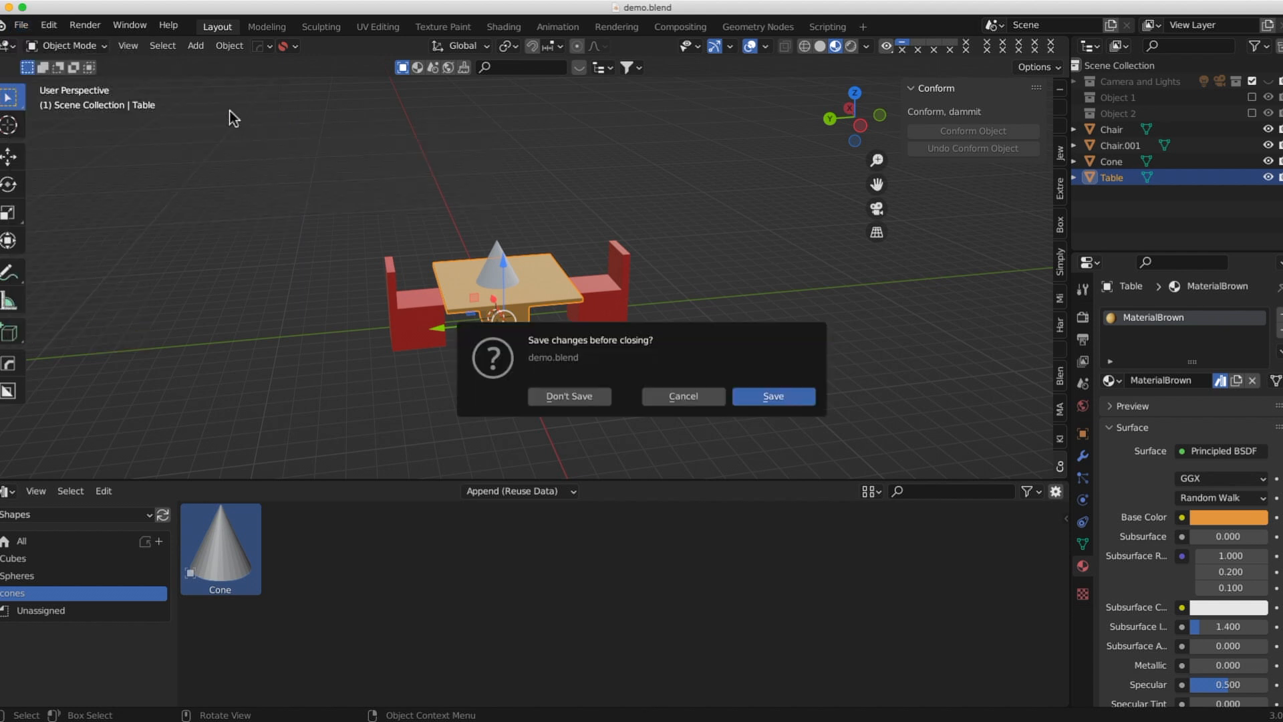
{"action": "left_click", "coordinate": [590, 403]}
{"action": "scroll", "coordinate": [392, 240], "scroll_direction": "down", "scroll_amount": 6}
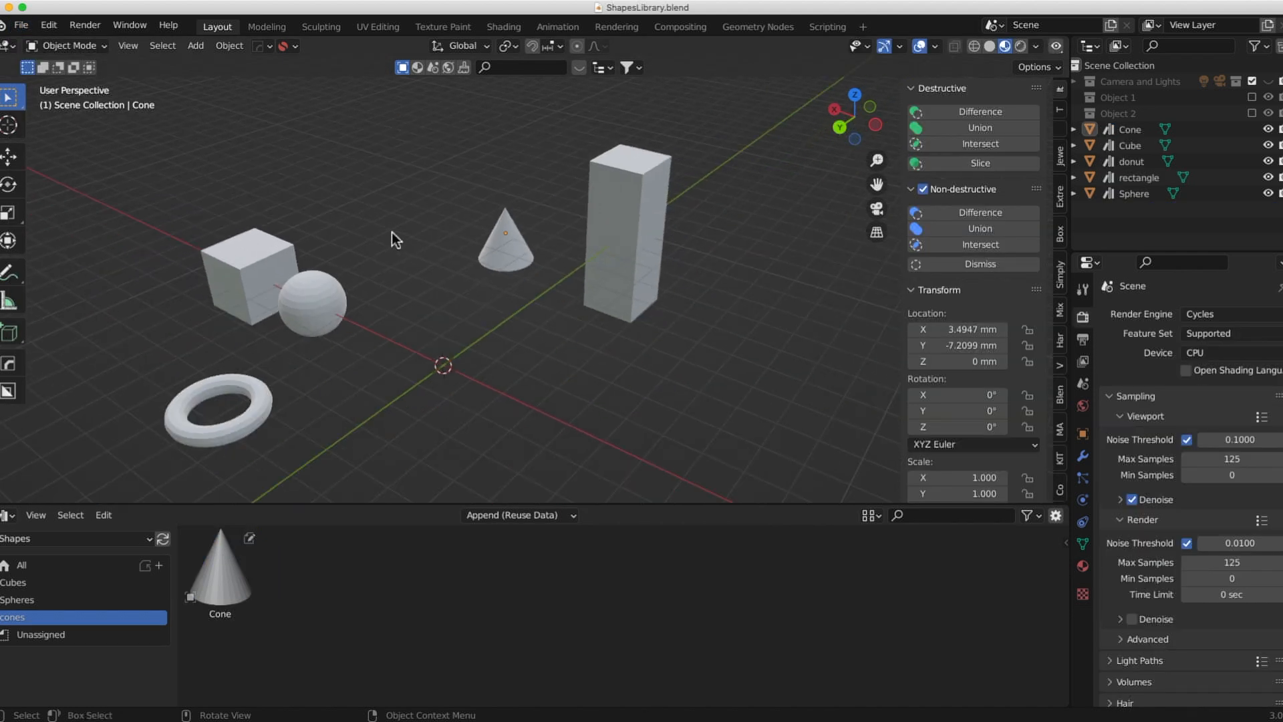
{"action": "middle_click_drag", "start_coordinate": [397, 291], "coordinate": [422, 300]}
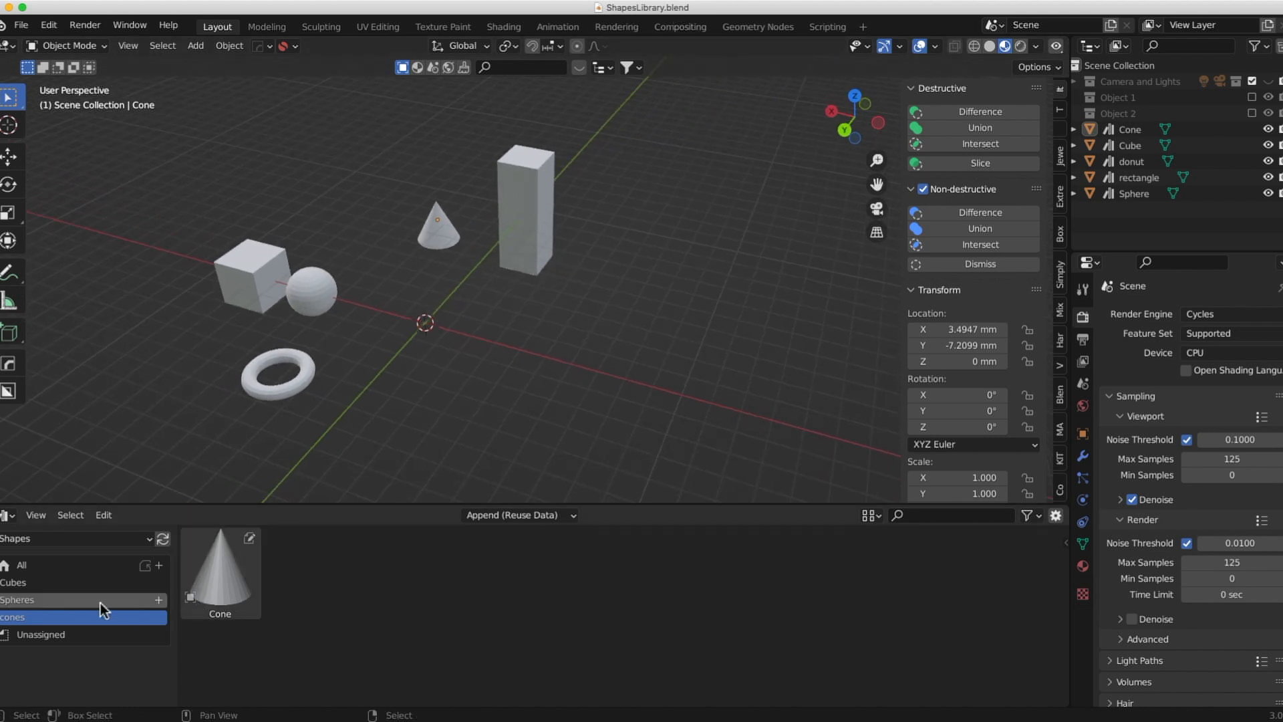
Add a new catalog named Materials at the top level of the Shapes asset library.
{"action": "left_click", "coordinate": [64, 570]}
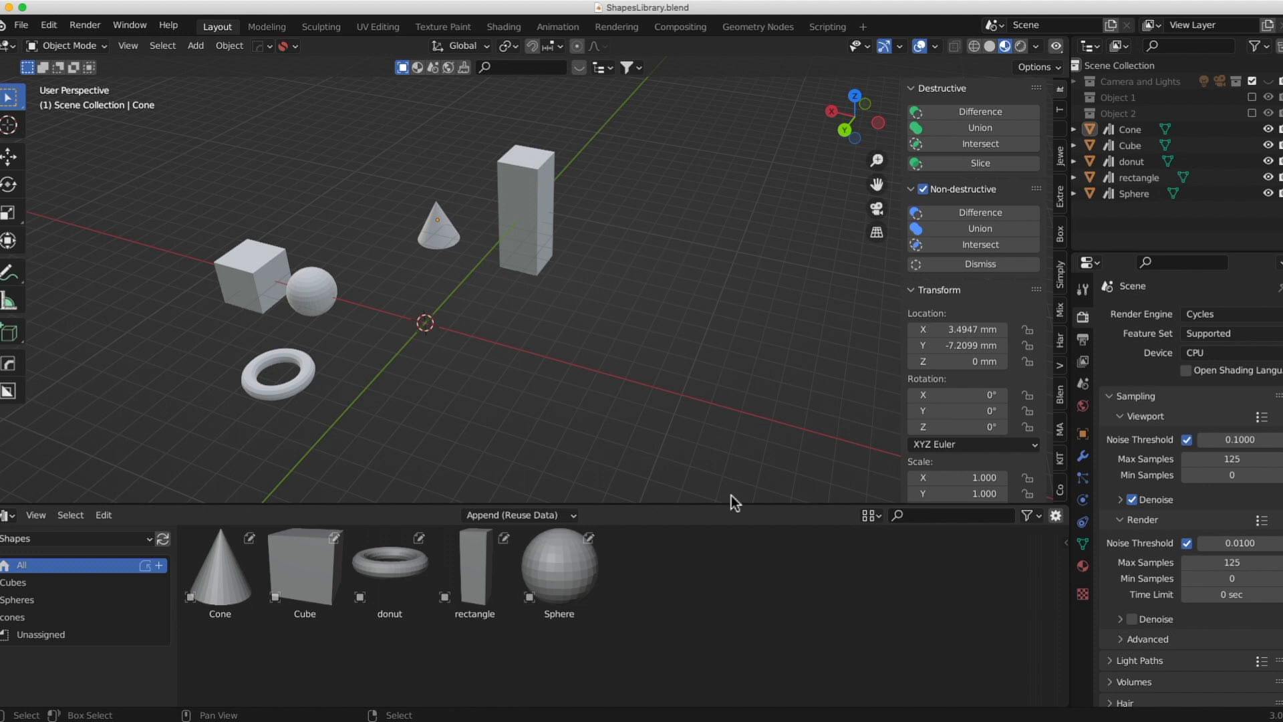
{"action": "left_click", "coordinate": [161, 567]}
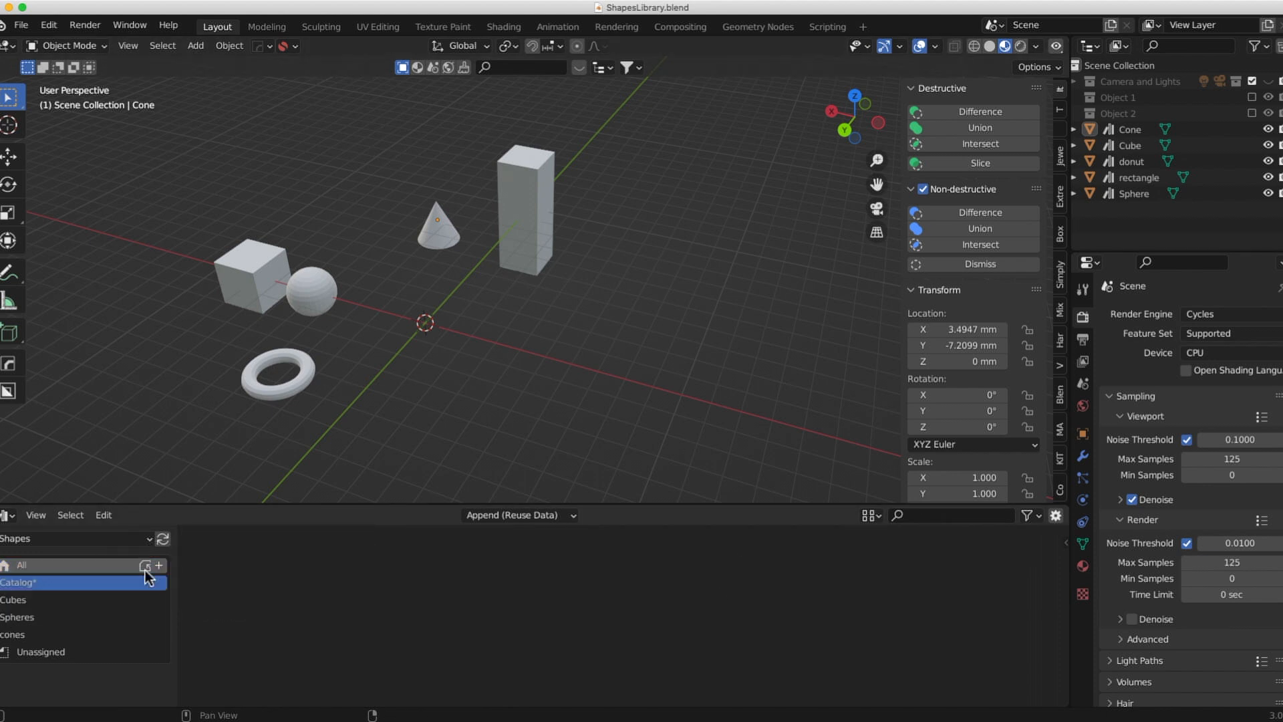
{"action": "double_click", "coordinate": [43, 586]}
{"action": "type", "text": "Ma"}
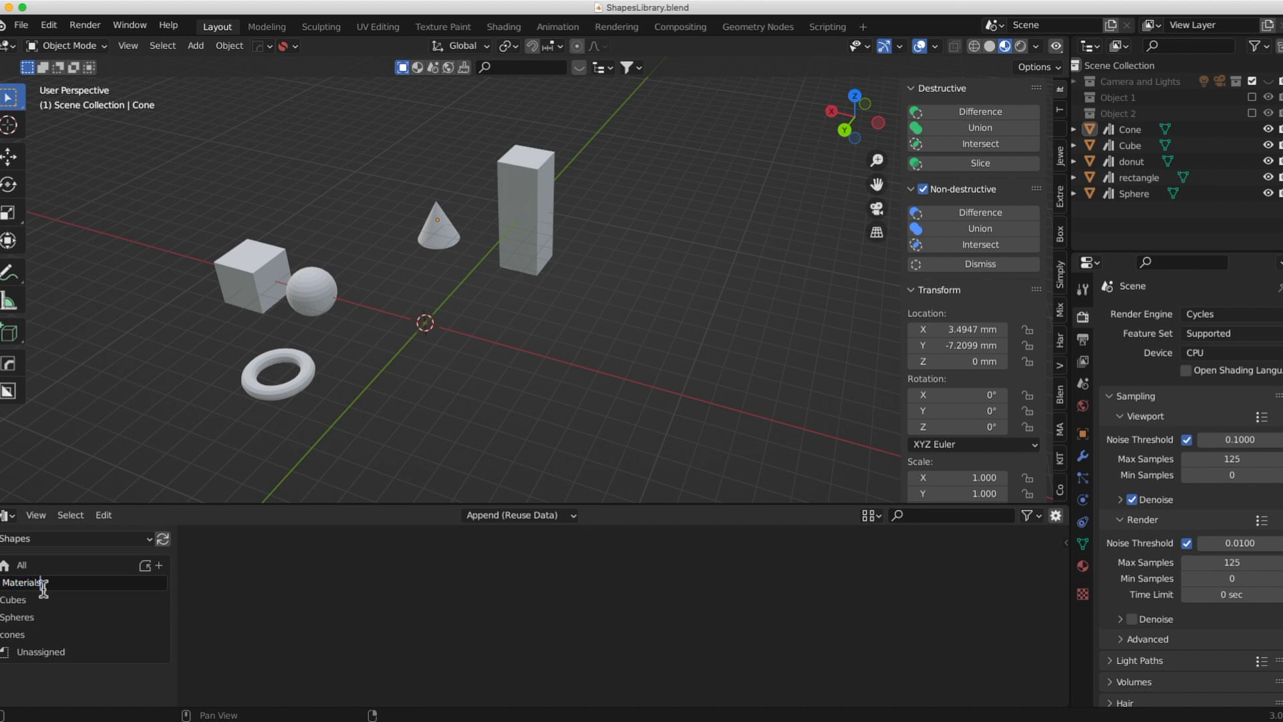
{"action": "type", "text": "terials"}
{"action": "key", "text": "Return"}
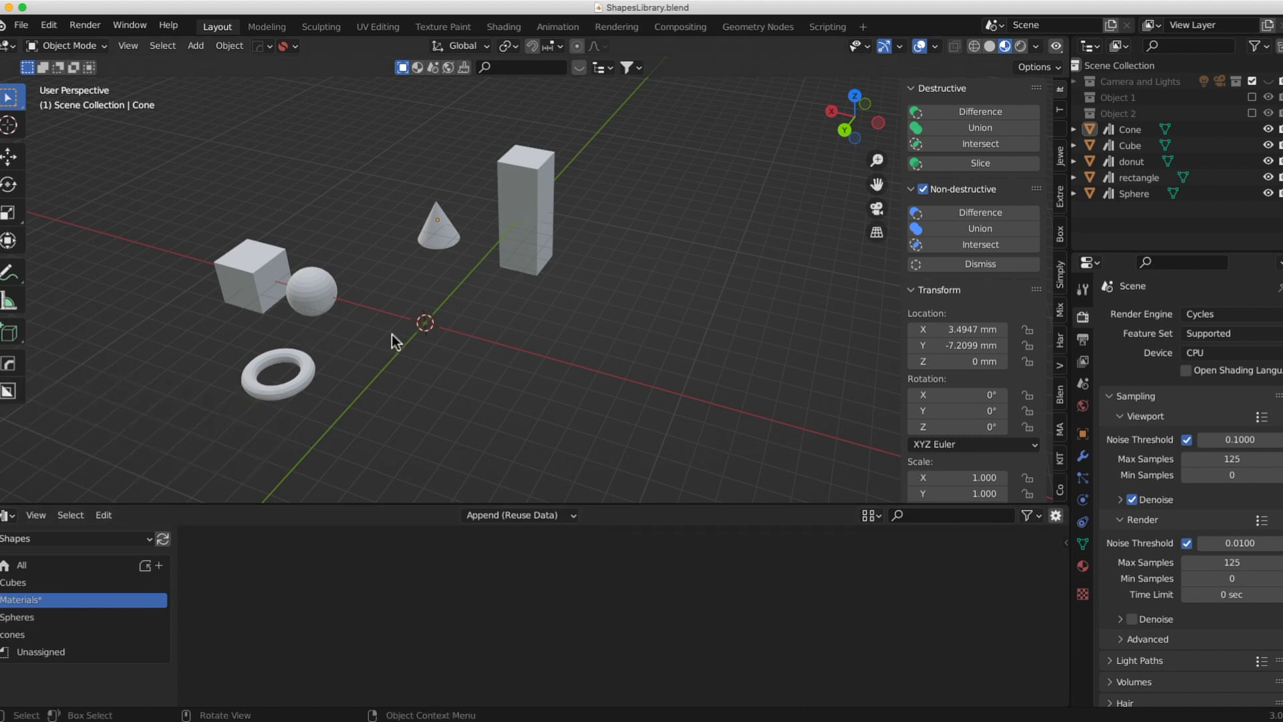
Create a new material named MatWoodColor on the cone and set its base color to orange (H 0.028, S 0.926, V 0.800).
{"action": "scroll", "coordinate": [388, 275], "scroll_direction": "down", "scroll_amount": 2}
{"action": "scroll", "coordinate": [487, 310], "scroll_direction": "up", "scroll_amount": 2}
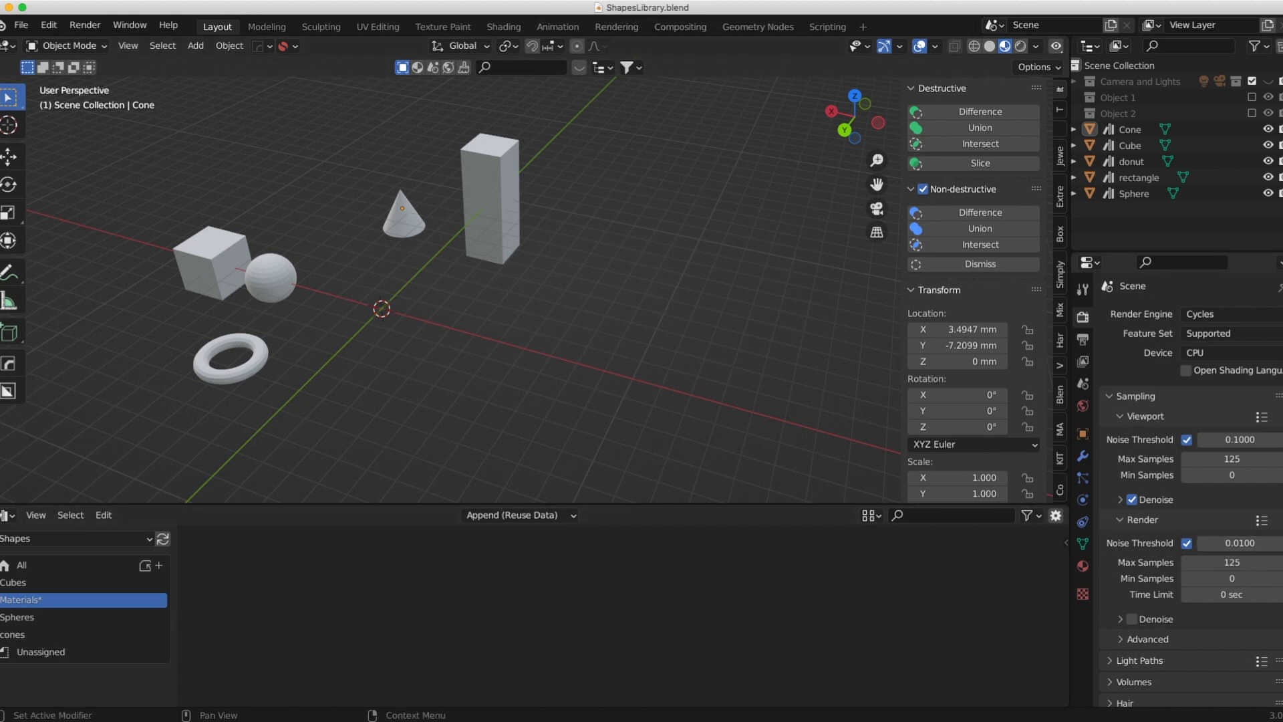
{"action": "left_click", "coordinate": [1083, 567]}
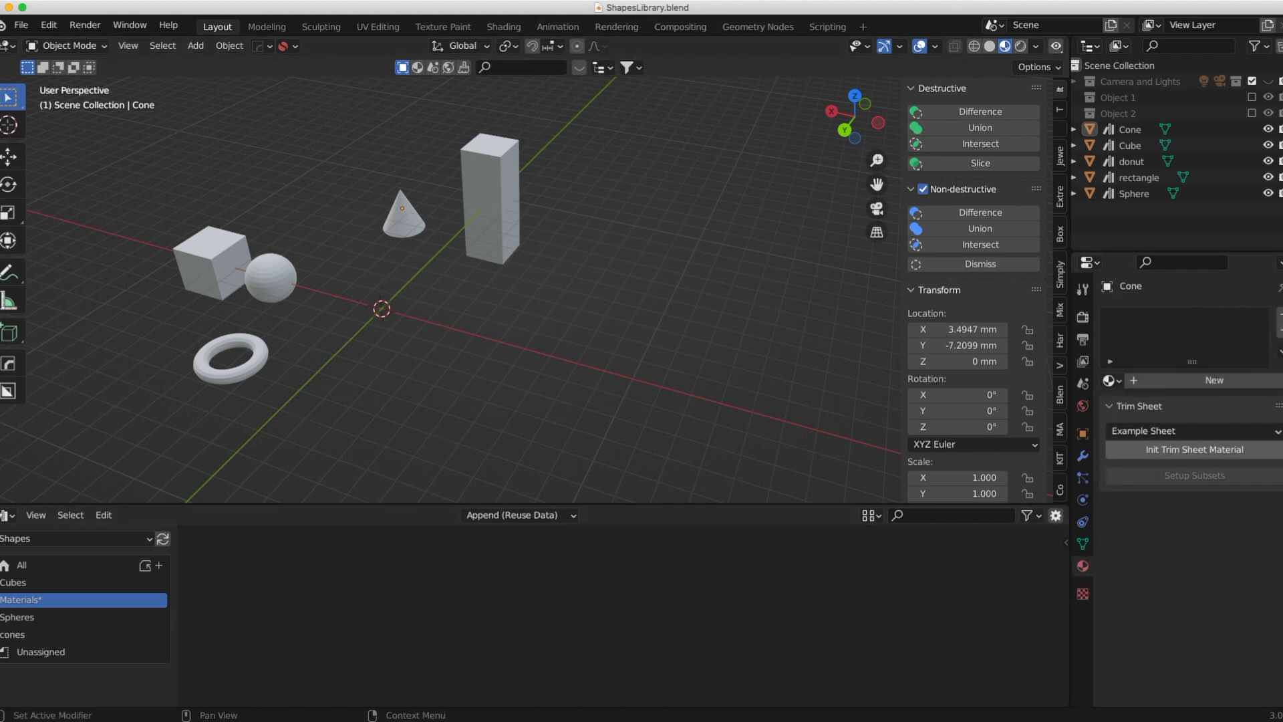
{"action": "left_click", "coordinate": [1218, 386]}
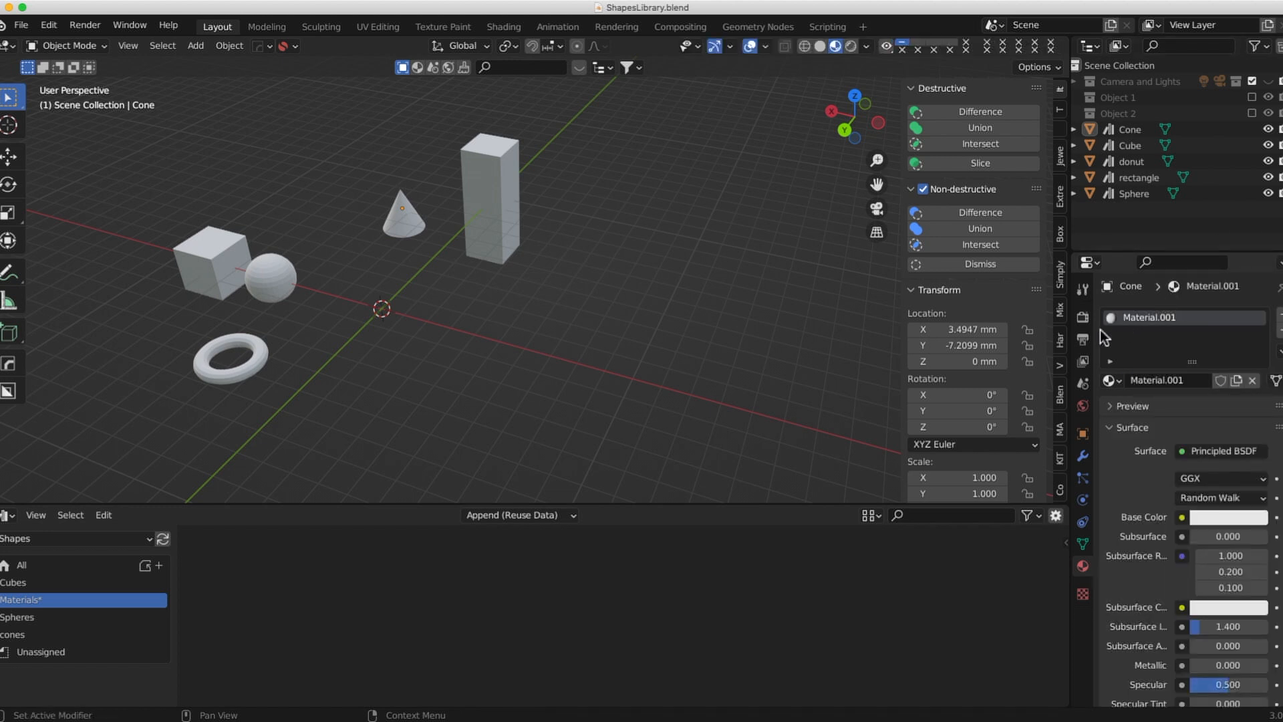
{"action": "double_click", "coordinate": [1173, 318]}
{"action": "type", "text": "MatWoodColor"}
{"action": "left_click", "coordinate": [1206, 523]}
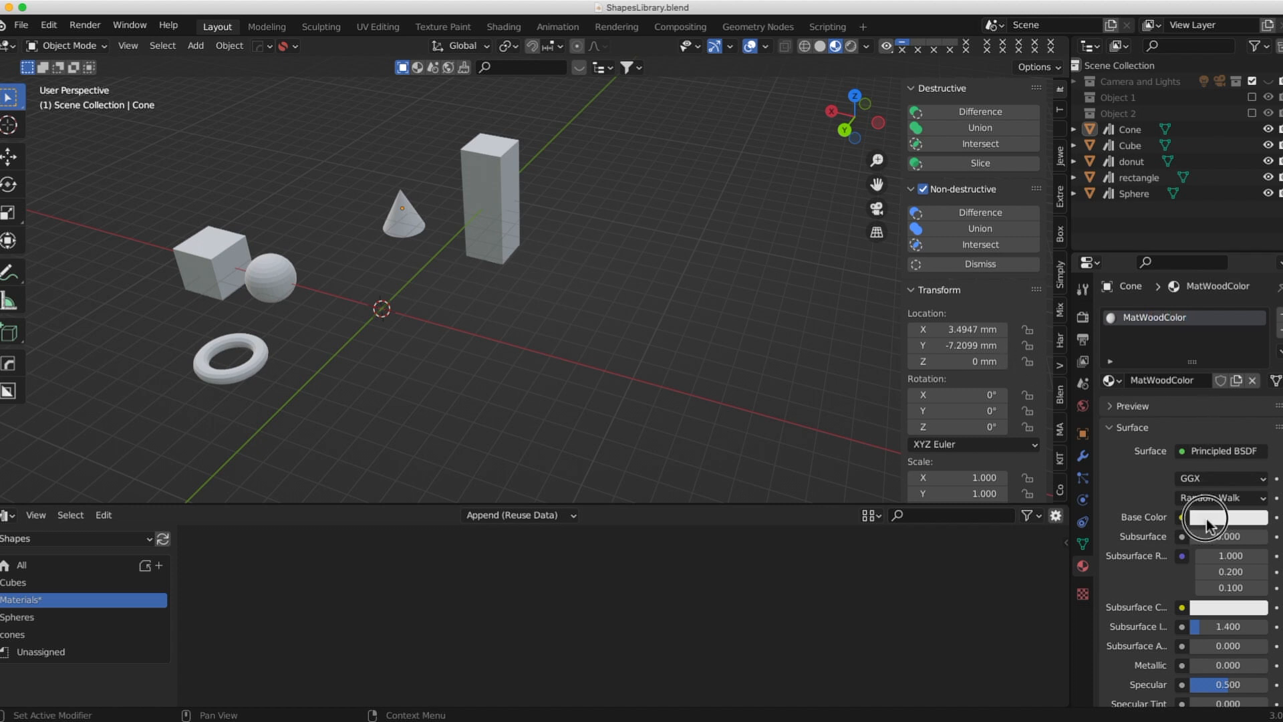
{"action": "left_click_drag", "start_coordinate": [1160, 383], "coordinate": [1170, 385]}
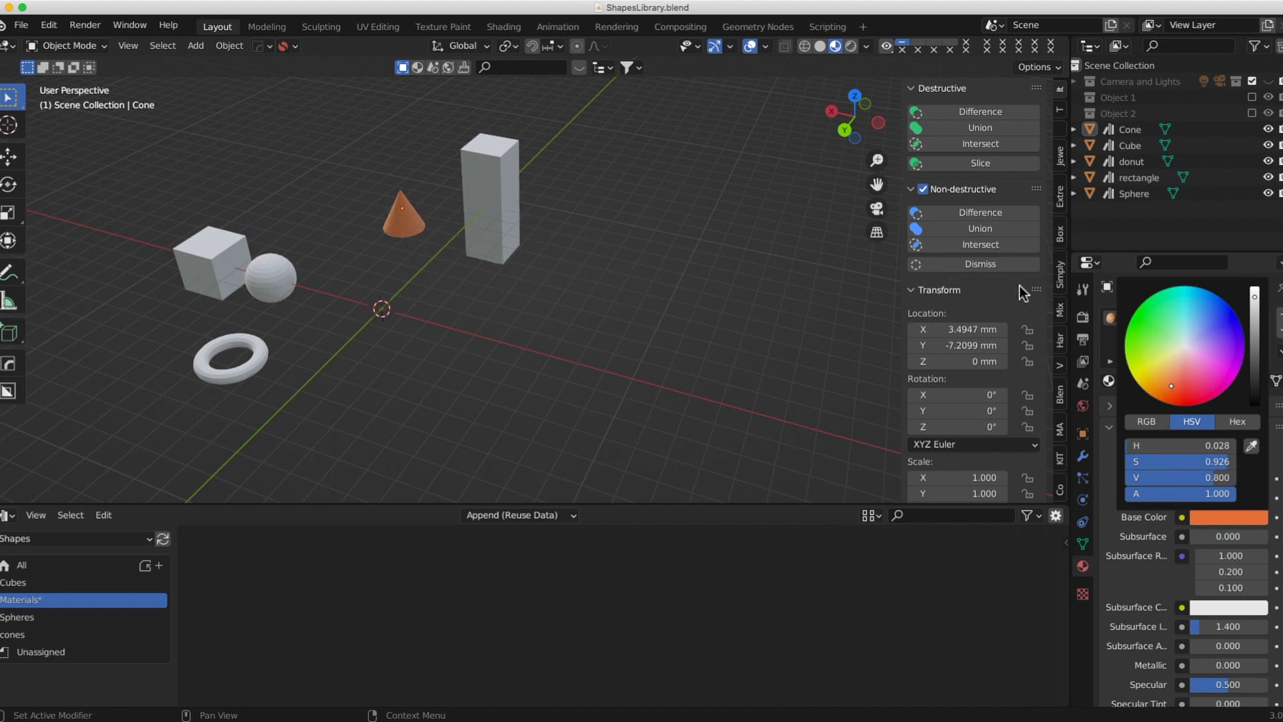
Mark the MatWoodColor material as an asset and select it among all the Shapes library assets.
{"action": "right_click", "coordinate": [1165, 316]}
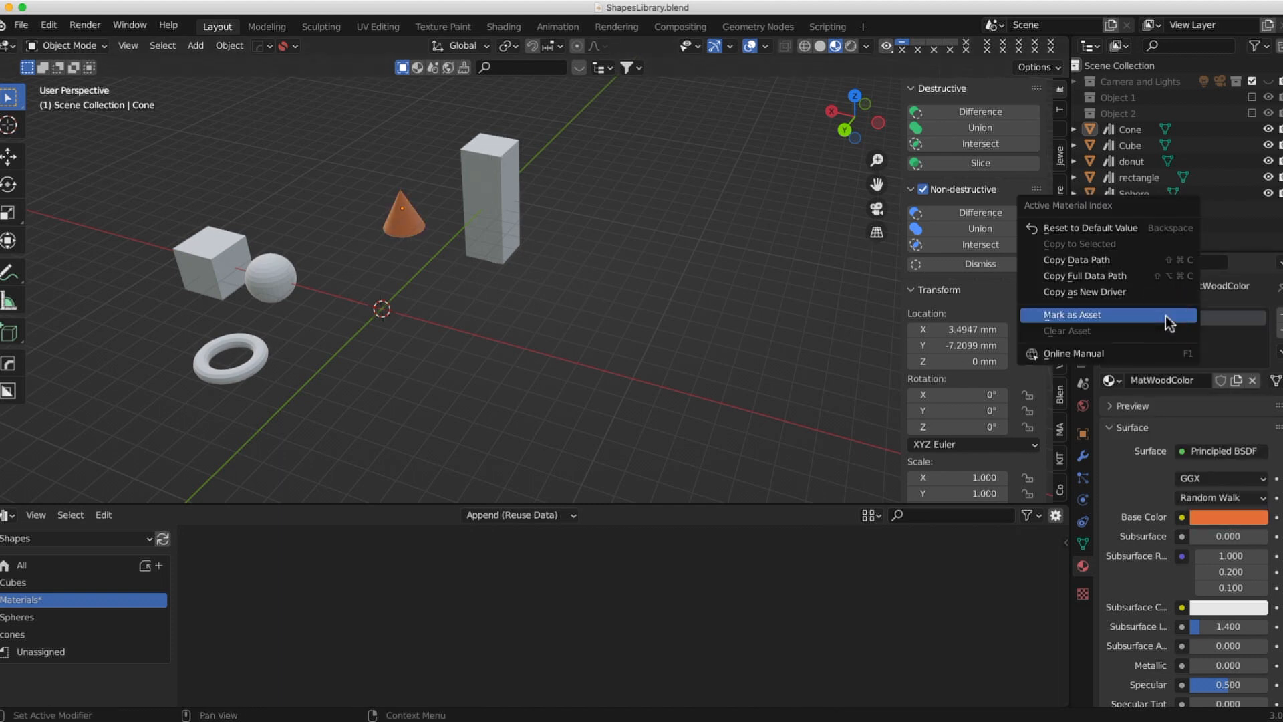
{"action": "left_click", "coordinate": [1128, 316]}
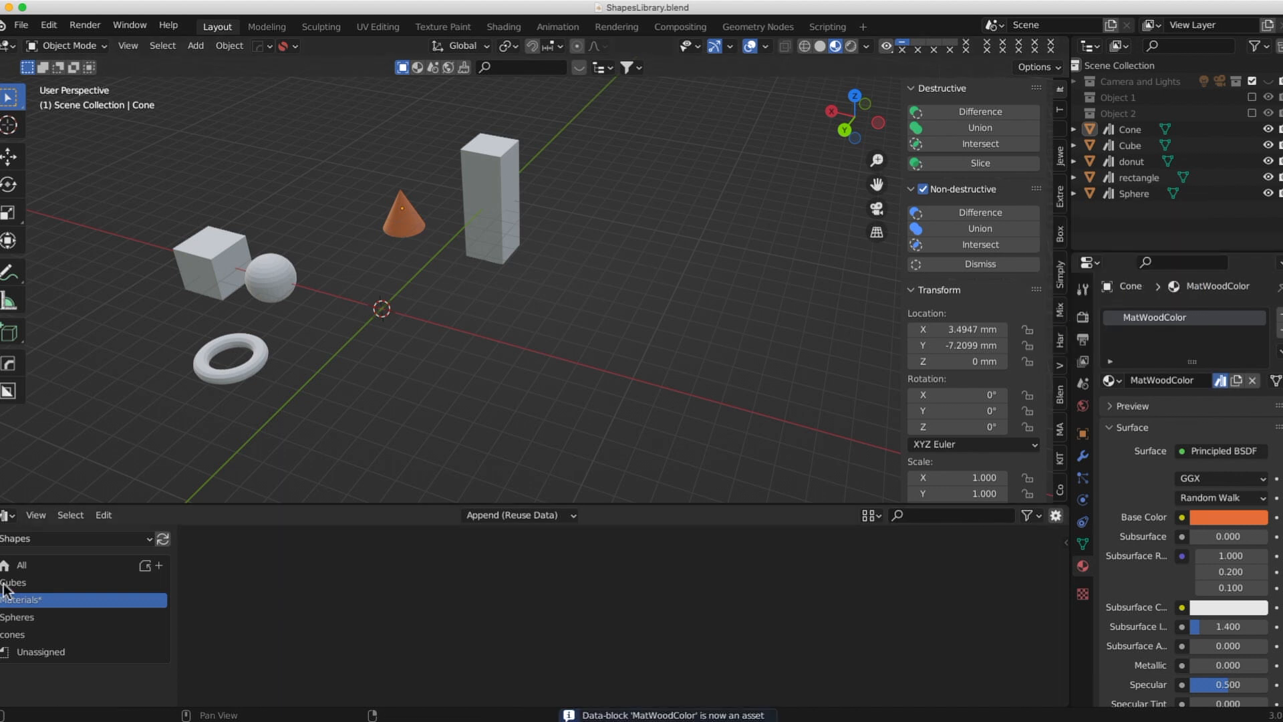
{"action": "left_click", "coordinate": [30, 568]}
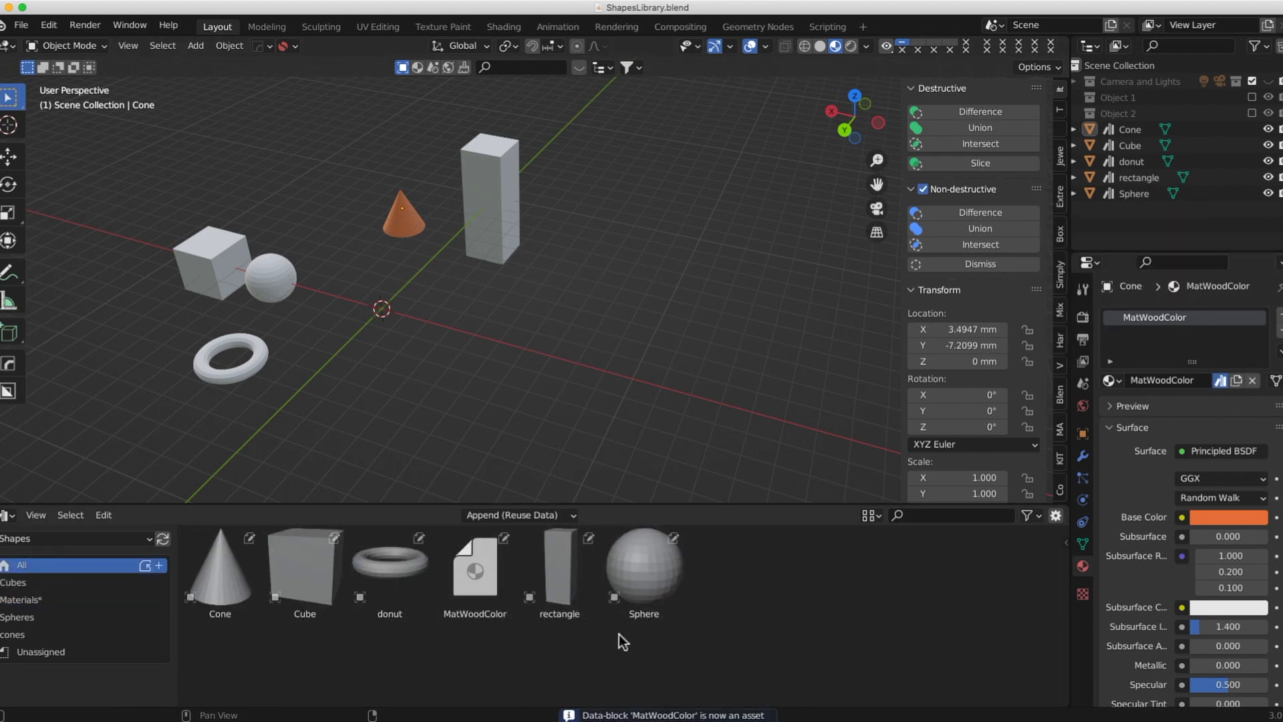
{"action": "left_click", "coordinate": [489, 573]}
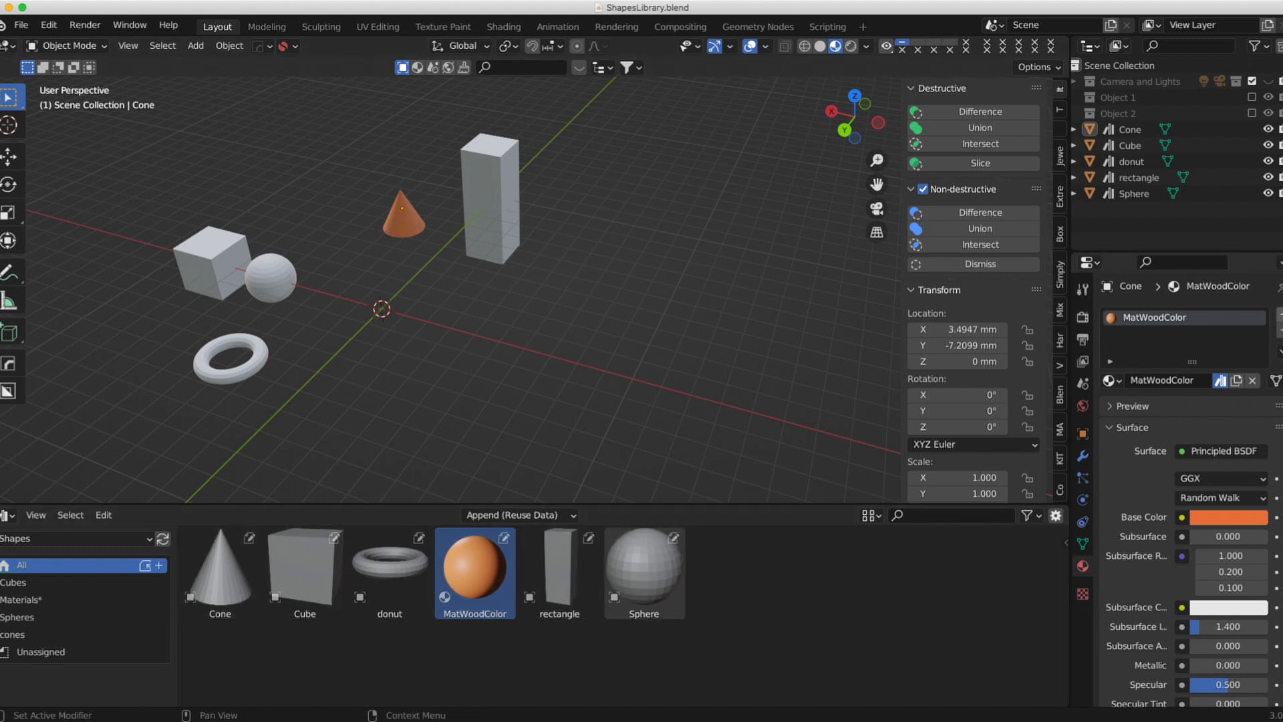
Add a second material slot to the cone and create a new material named MatGreen in it.
{"action": "left_click", "coordinate": [1279, 315]}
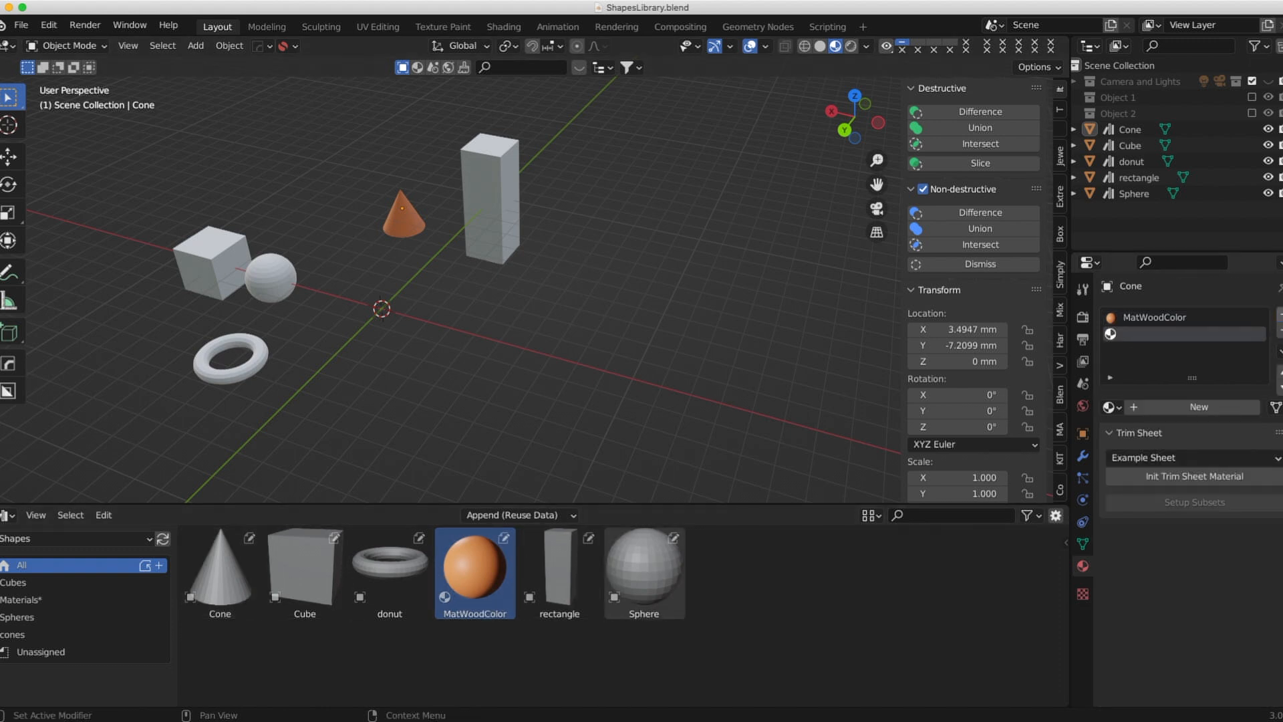
{"action": "left_click", "coordinate": [1182, 407]}
{"action": "double_click", "coordinate": [1158, 334]}
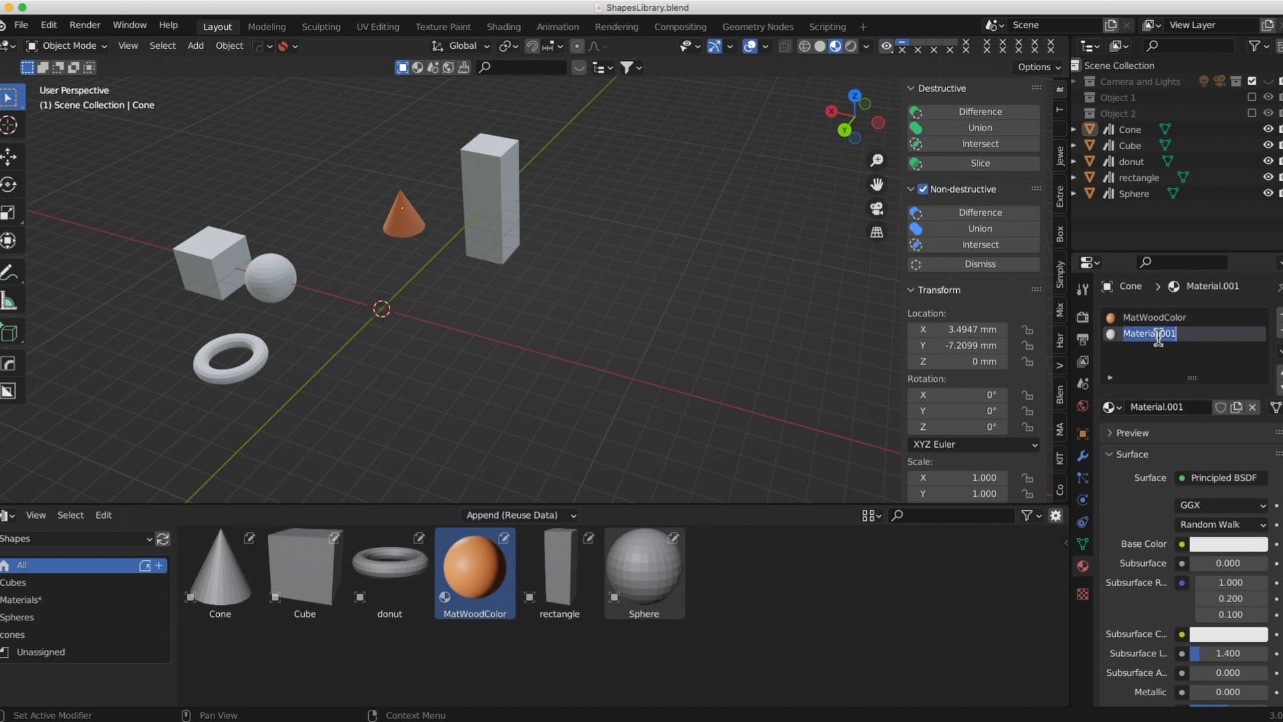
{"action": "type", "text": "MatGreen"}
{"action": "key", "text": "Return"}
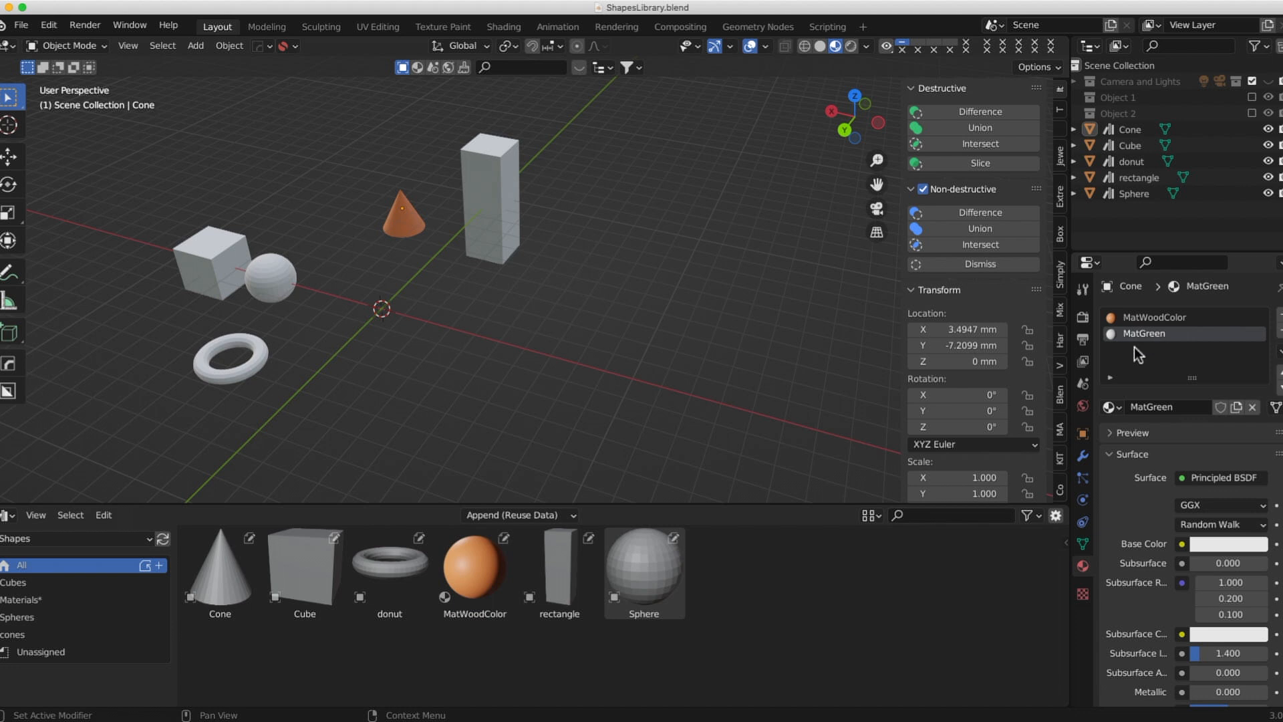
Set MatGreen's base color to a darker green and mark the material as an asset.
{"action": "left_click", "coordinate": [1216, 543]}
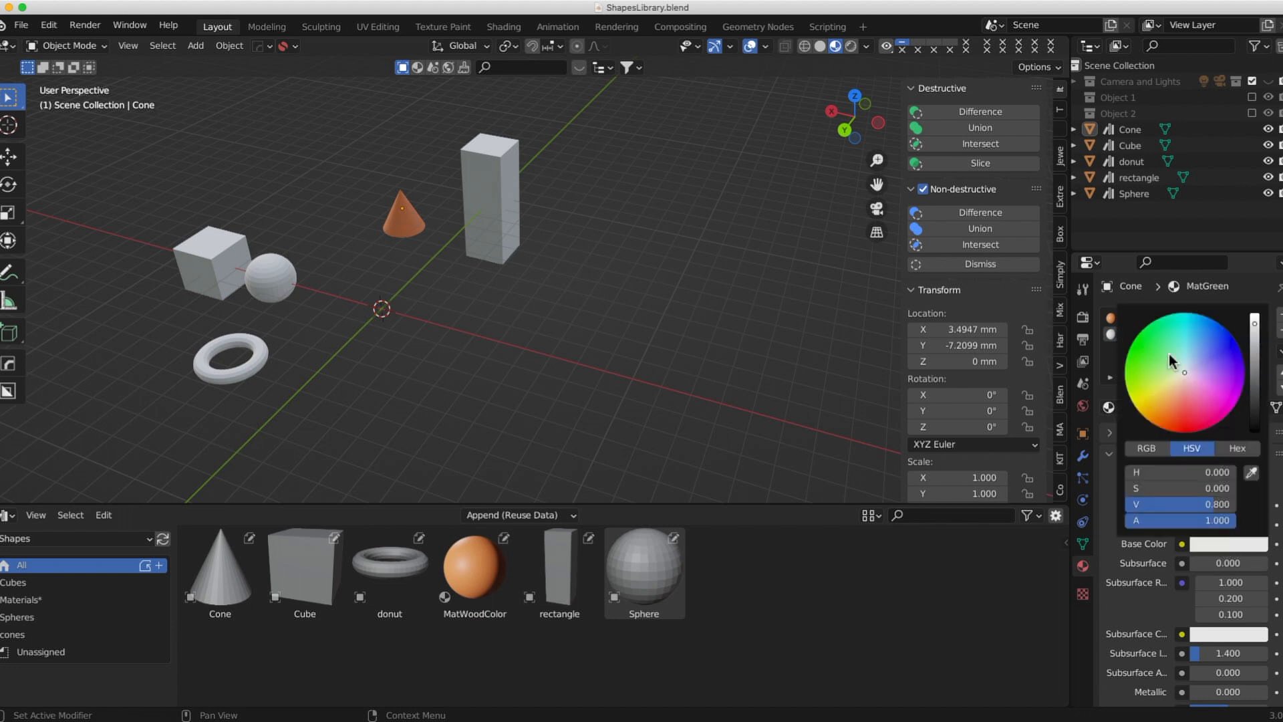
{"action": "left_click", "coordinate": [1164, 348]}
{"action": "left_click_drag", "start_coordinate": [1254, 325], "coordinate": [1254, 373]}
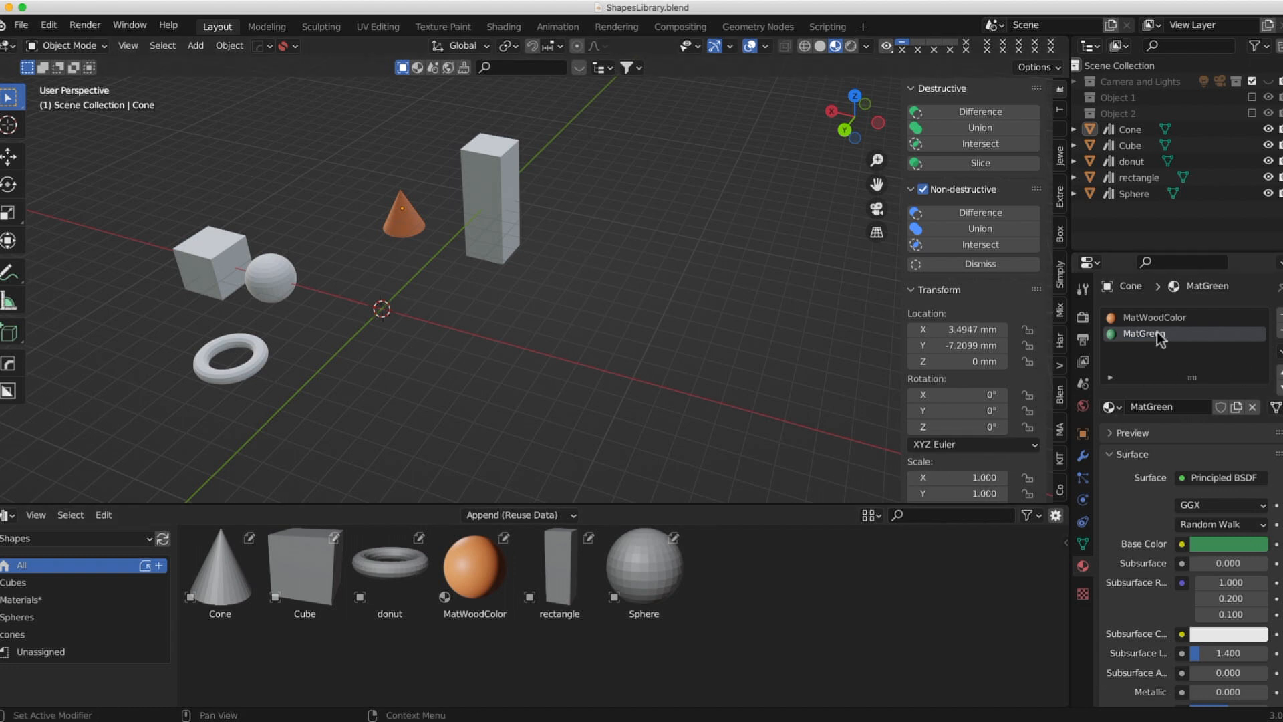
{"action": "right_click", "coordinate": [1158, 336]}
{"action": "left_click", "coordinate": [1102, 334]}
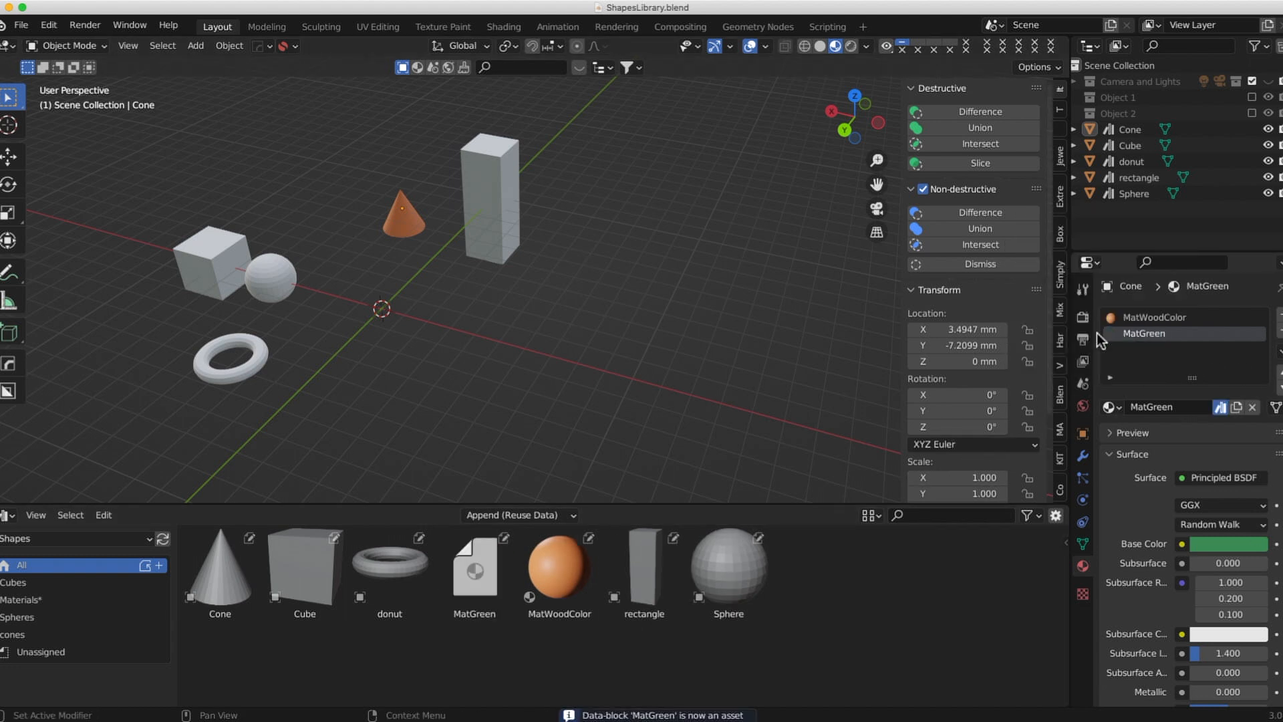
Assign the MatGreen and MatWoodColor assets to the Materials catalog and display that catalog.
{"action": "left_click", "coordinate": [478, 574]}
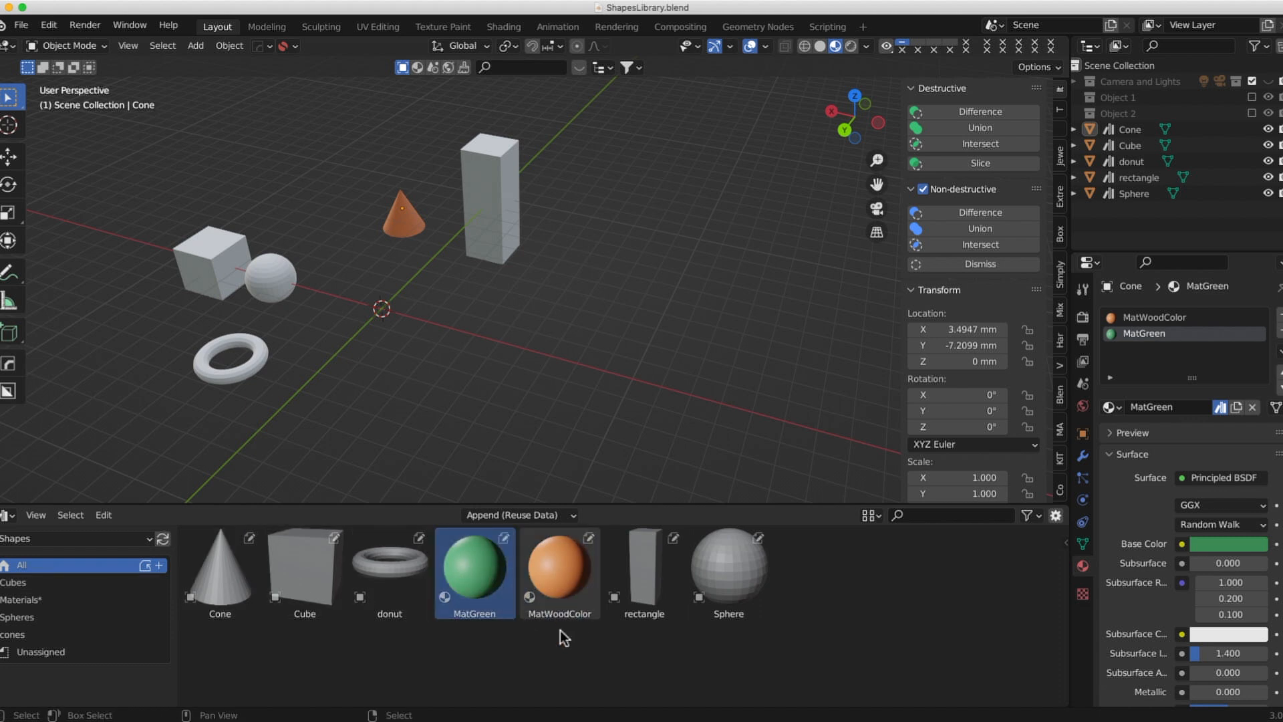
{"action": "left_click", "coordinate": [528, 582], "text": "shift"}
{"action": "left_click_drag", "start_coordinate": [528, 581], "coordinate": [27, 602]}
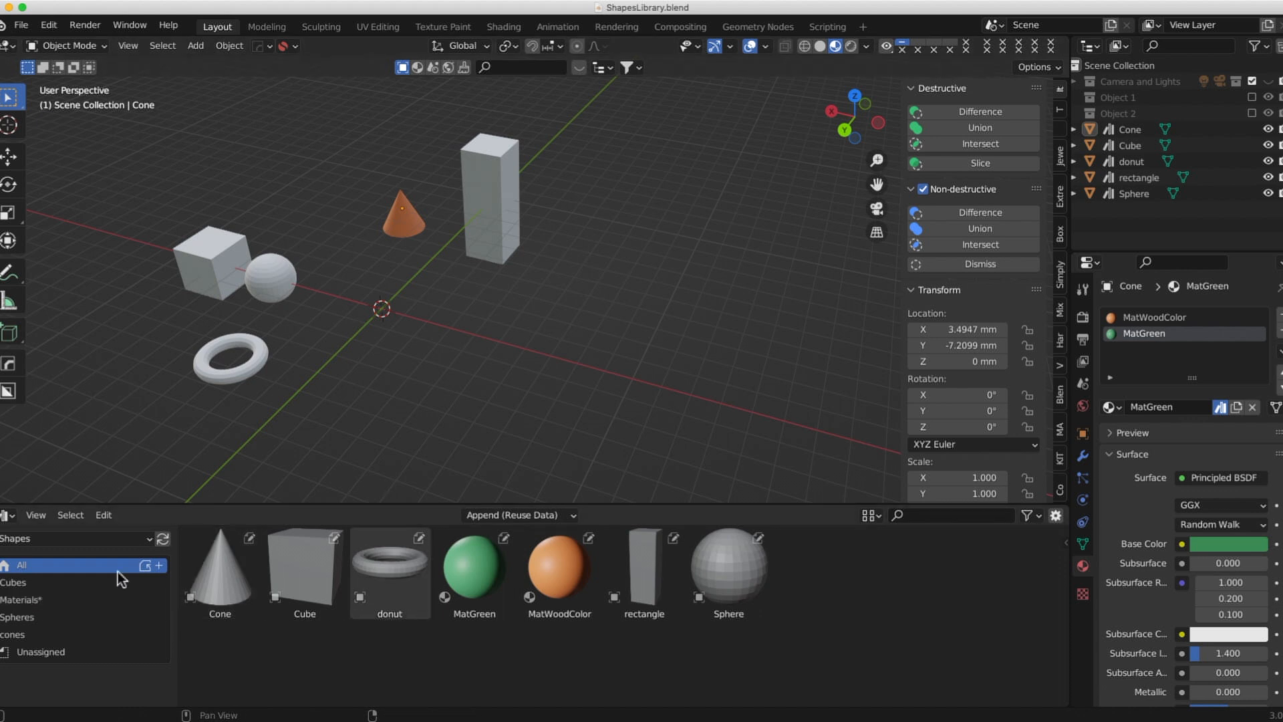
{"action": "left_click", "coordinate": [39, 599]}
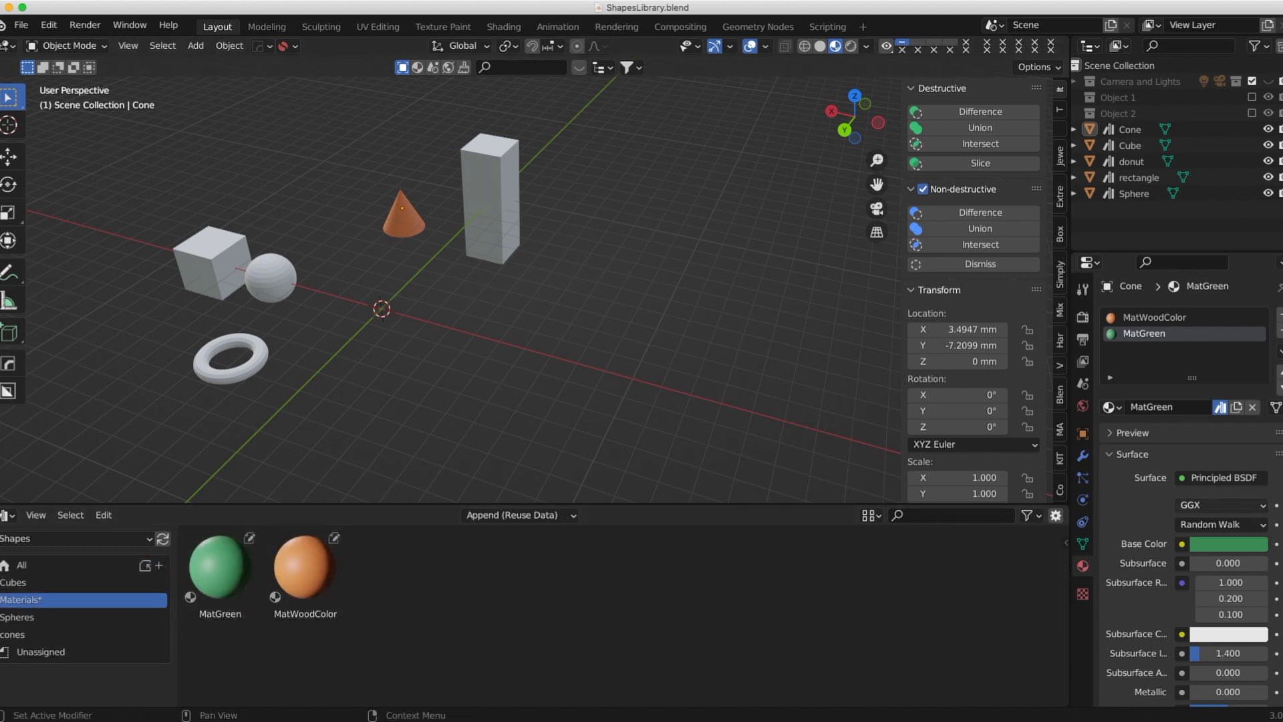
Add a third material slot to the cone and create a new material named MatRed in it.
{"action": "left_click", "coordinate": [1279, 314]}
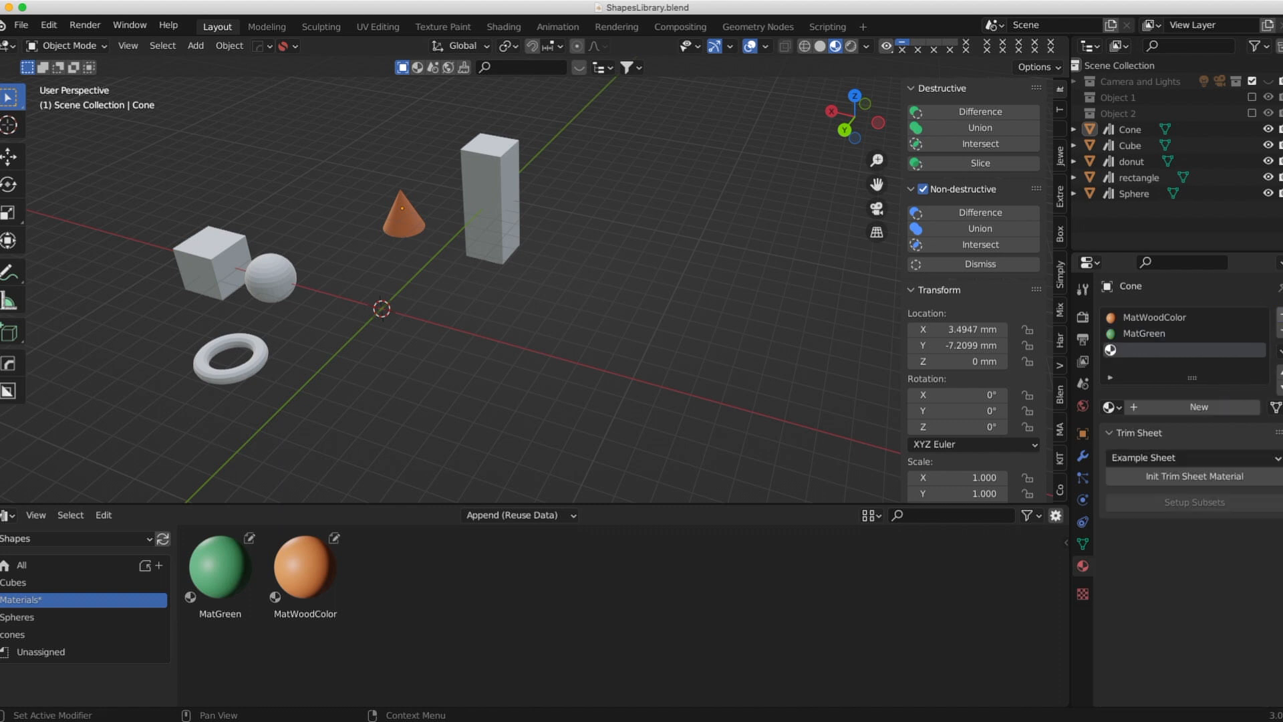
{"action": "left_click", "coordinate": [1180, 408]}
{"action": "double_click", "coordinate": [1166, 352]}
{"action": "type", "text": "MatRed"}
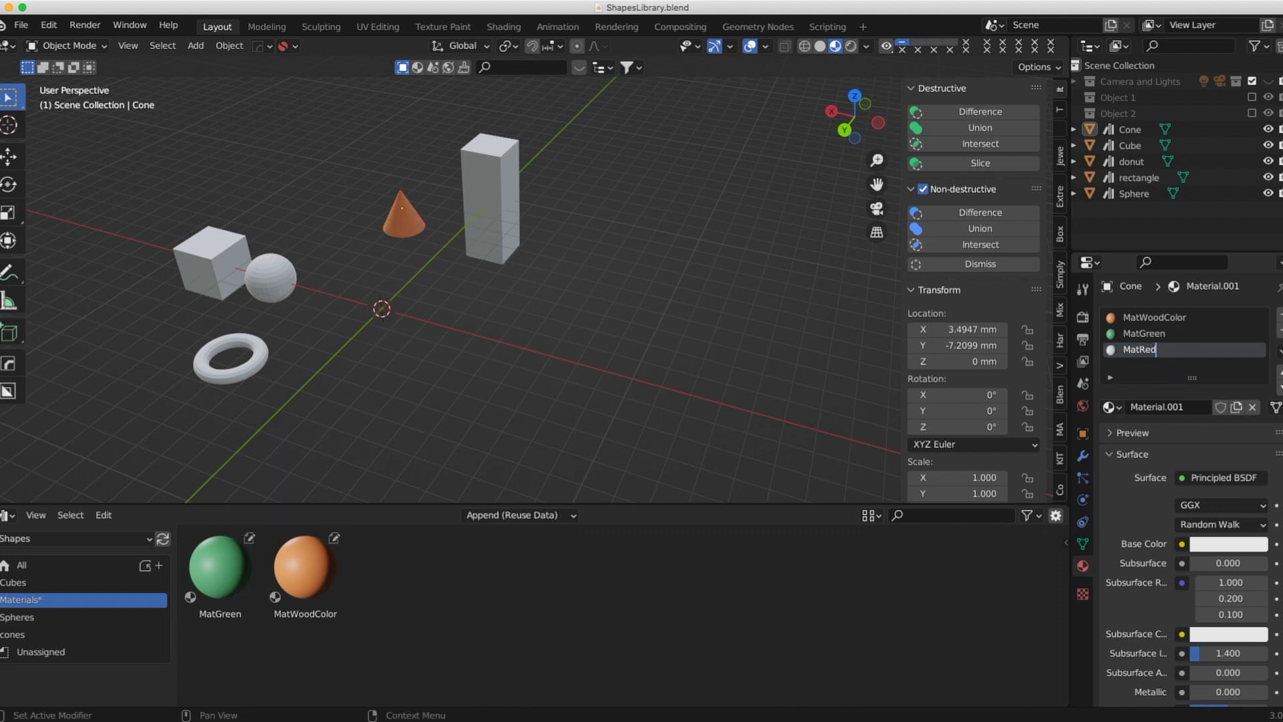
Set MatRed's base color to a dark red and mark the material as an asset.
{"action": "left_click", "coordinate": [1216, 550]}
{"action": "left_click", "coordinate": [1216, 549]}
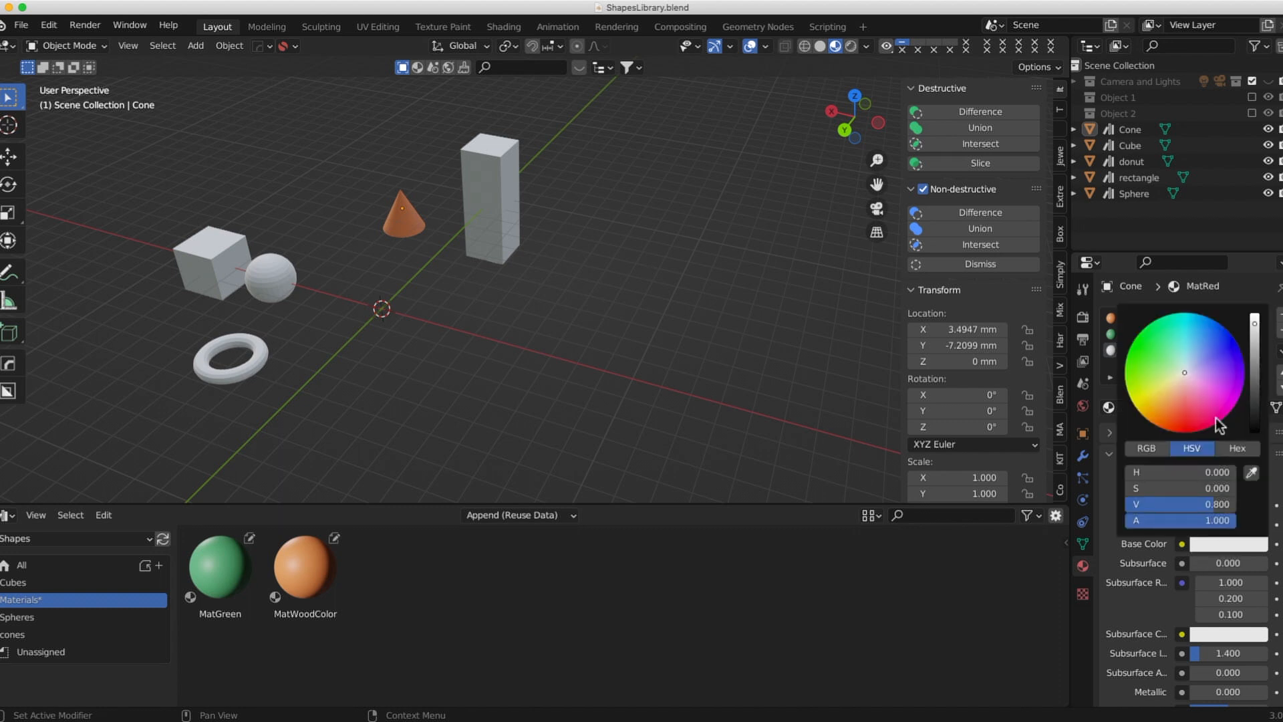
{"action": "left_click_drag", "start_coordinate": [1170, 372], "coordinate": [1180, 420]}
{"action": "left_click_drag", "start_coordinate": [1257, 323], "coordinate": [1256, 362]}
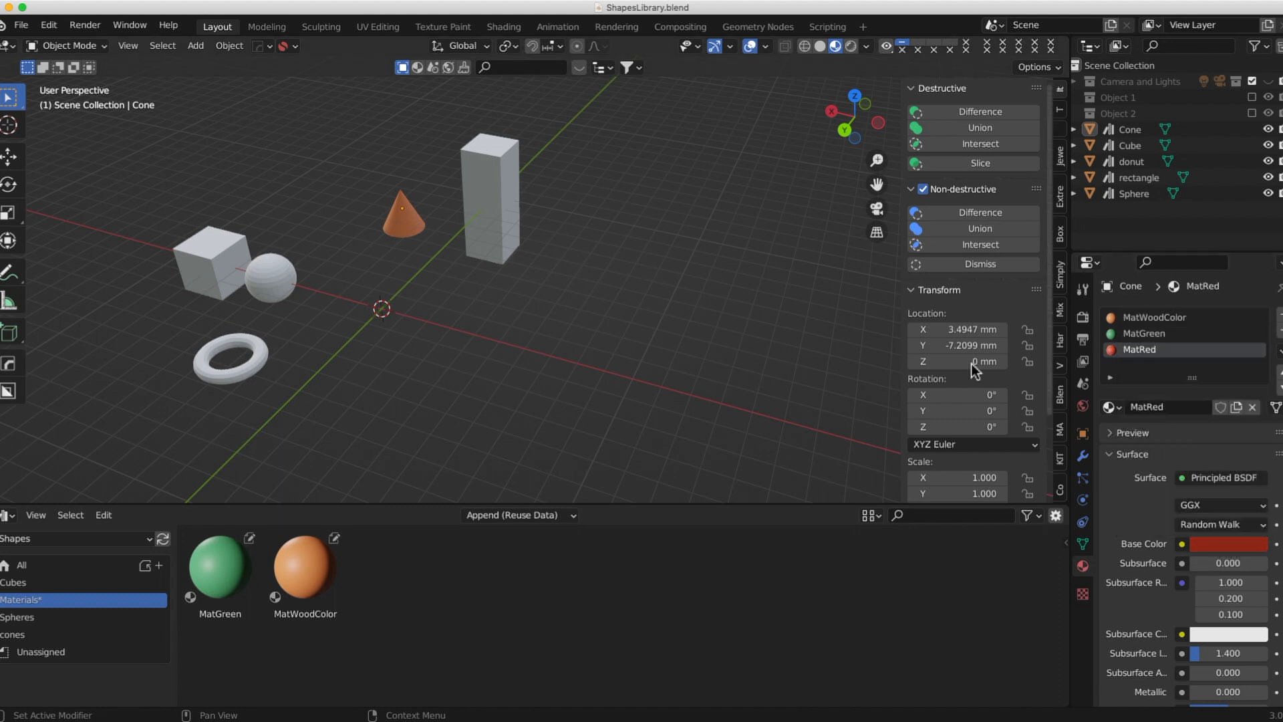
{"action": "right_click", "coordinate": [1151, 350]}
{"action": "left_click", "coordinate": [1056, 354]}
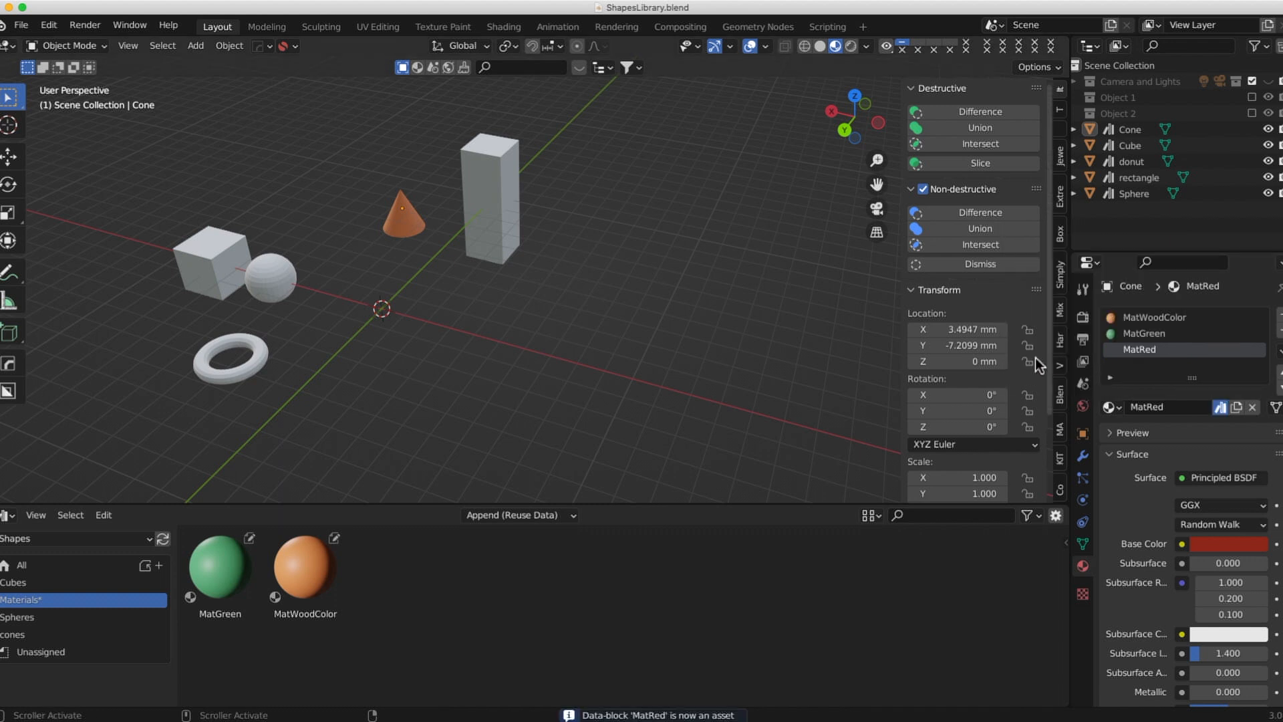
Assign the MatRed asset to the Materials catalog and display that catalog.
{"action": "left_click", "coordinate": [70, 561]}
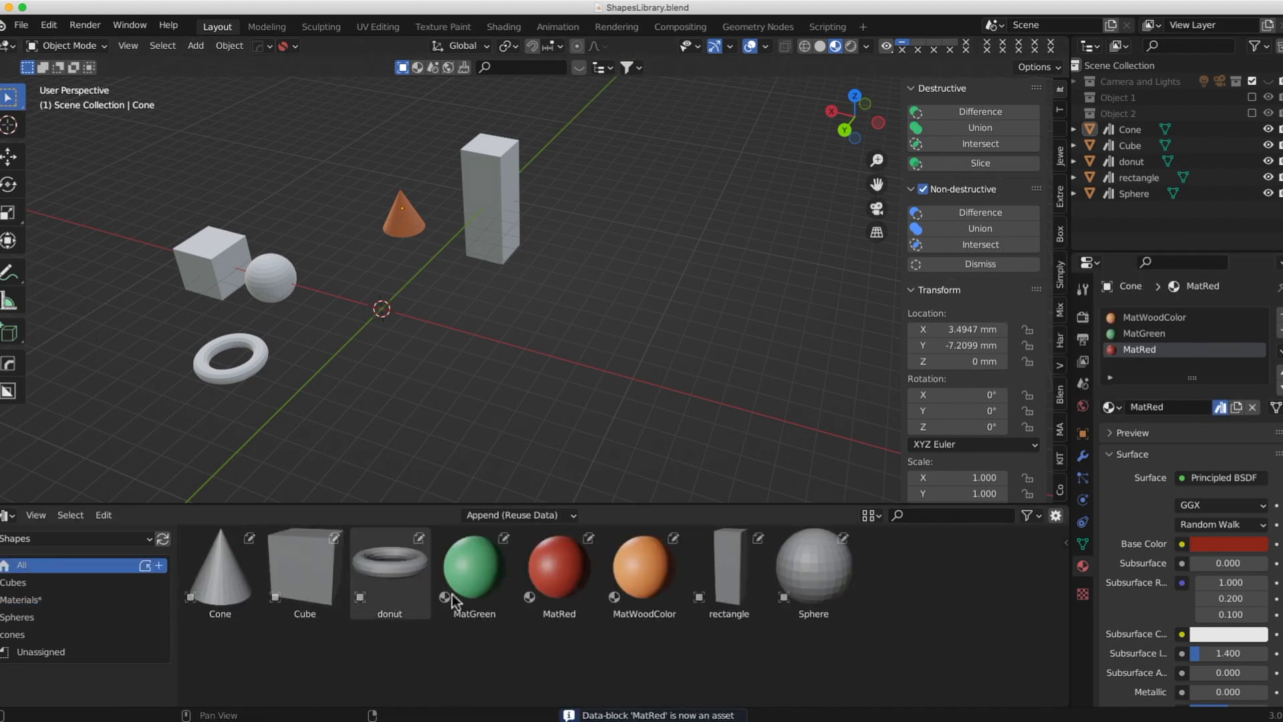
{"action": "left_click", "coordinate": [571, 571]}
{"action": "left_click_drag", "start_coordinate": [571, 571], "coordinate": [65, 606]}
{"action": "left_click", "coordinate": [34, 601]}
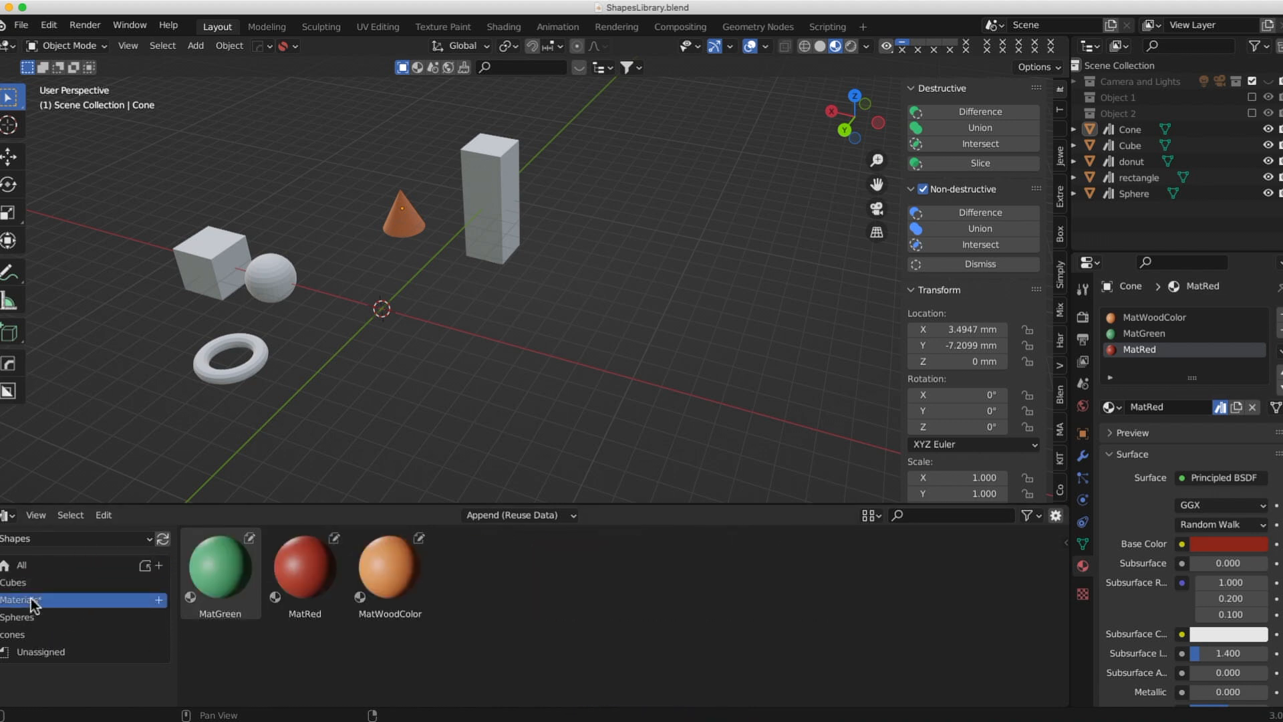
Save ShapesLibrary.blend and open the recent file demo.blend.
{"action": "left_click", "coordinate": [411, 568]}
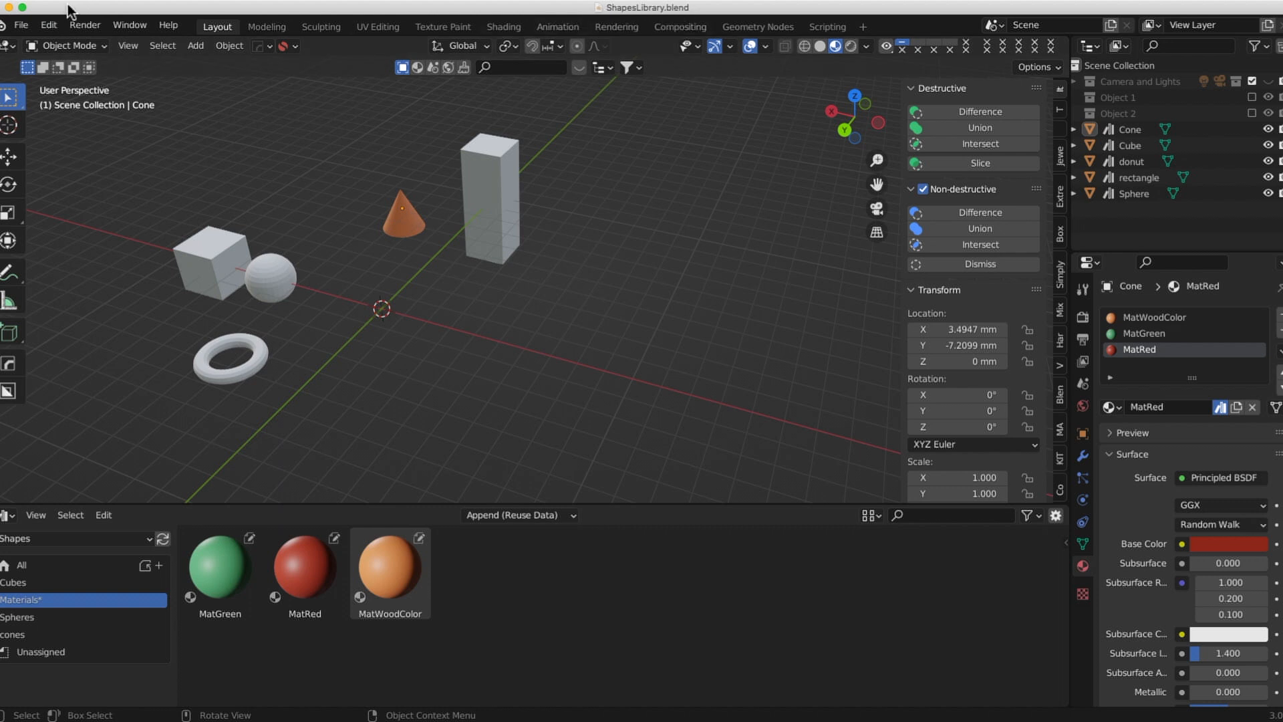
{"action": "left_click", "coordinate": [21, 25]}
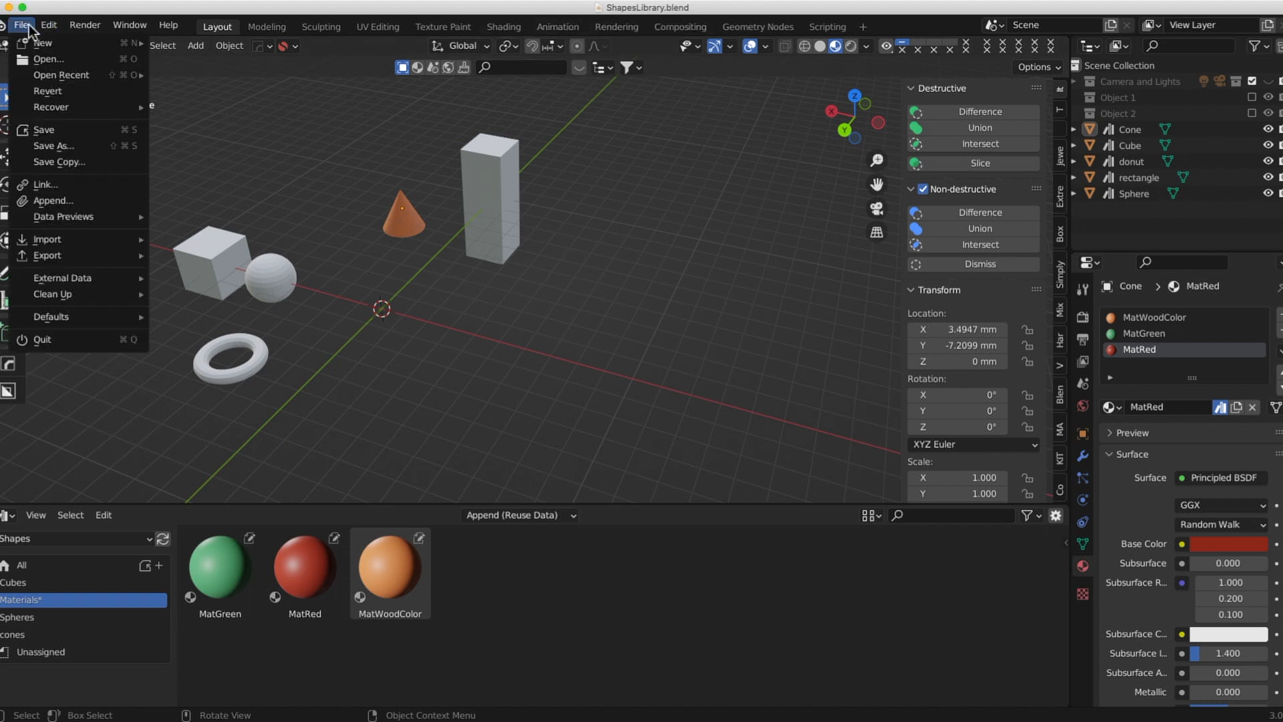
{"action": "left_click", "coordinate": [55, 130]}
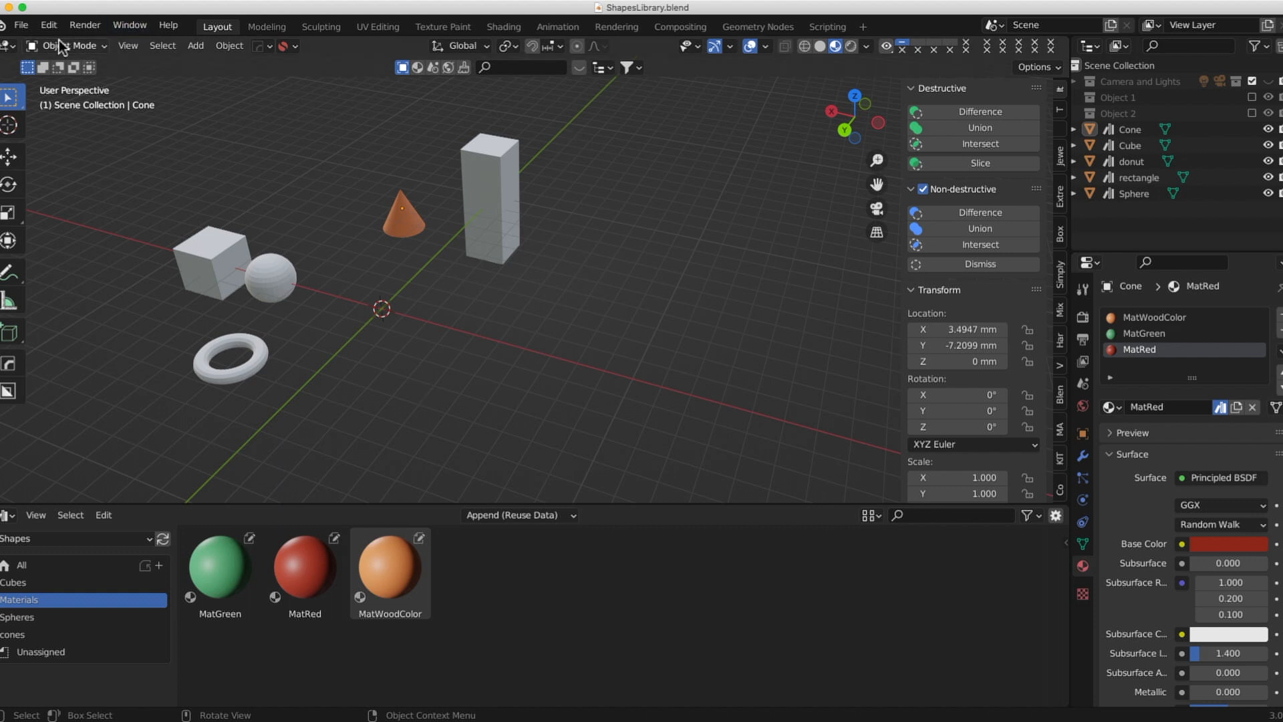
{"action": "left_click", "coordinate": [18, 25]}
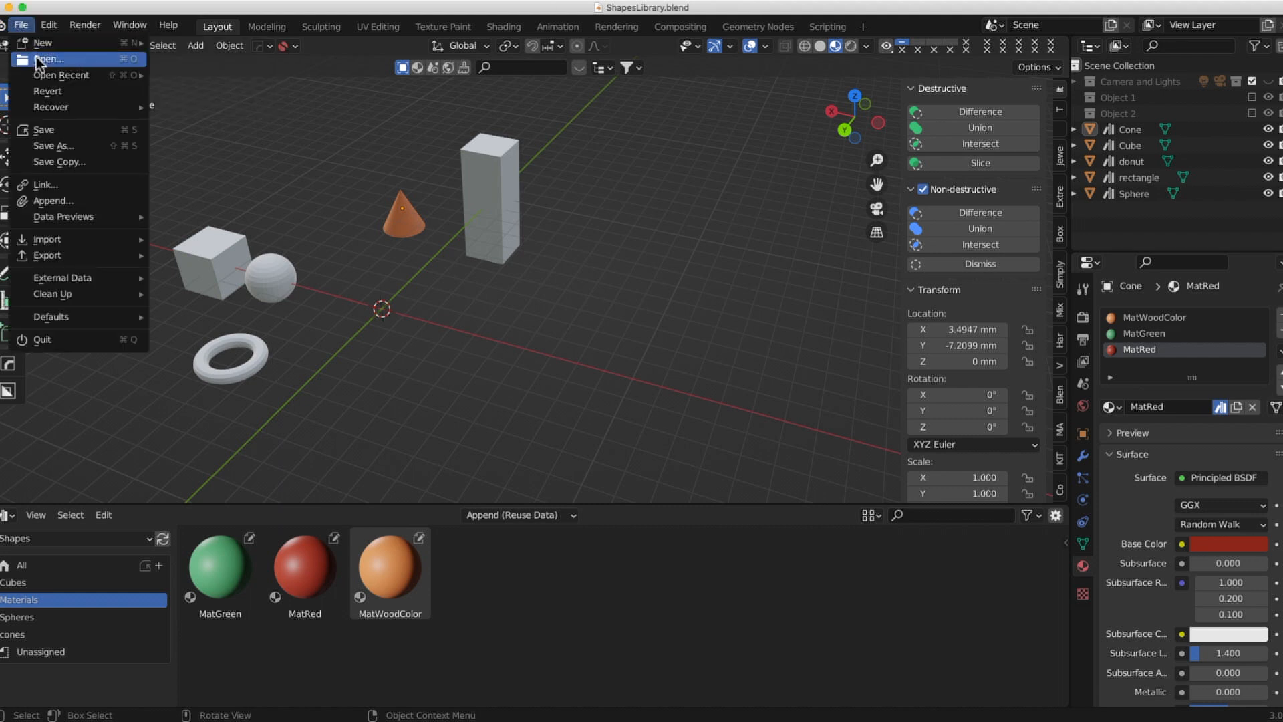
{"action": "mouse_move", "coordinate": [54, 77]}
{"action": "left_click", "coordinate": [216, 88]}
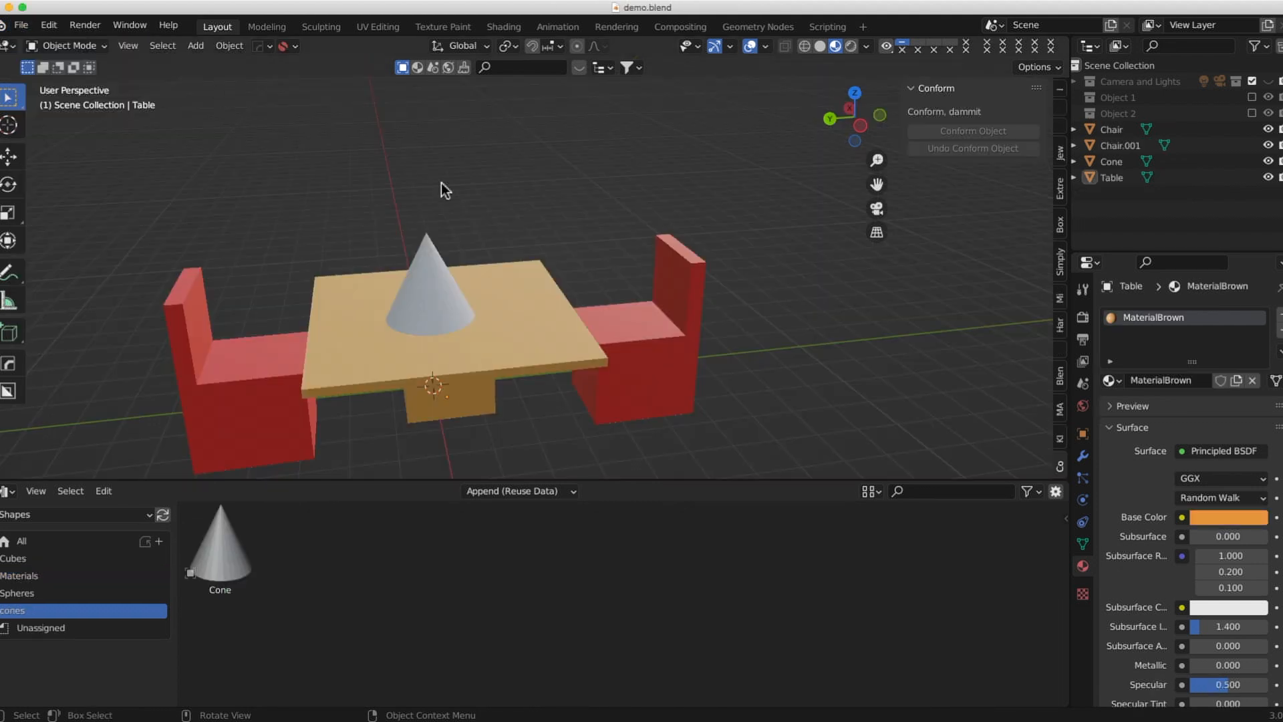
Select the table, the cone and a chair in turn to check their assigned materials.
{"action": "scroll", "coordinate": [644, 302], "scroll_direction": "down", "scroll_amount": 2}
{"action": "left_click", "coordinate": [548, 311]}
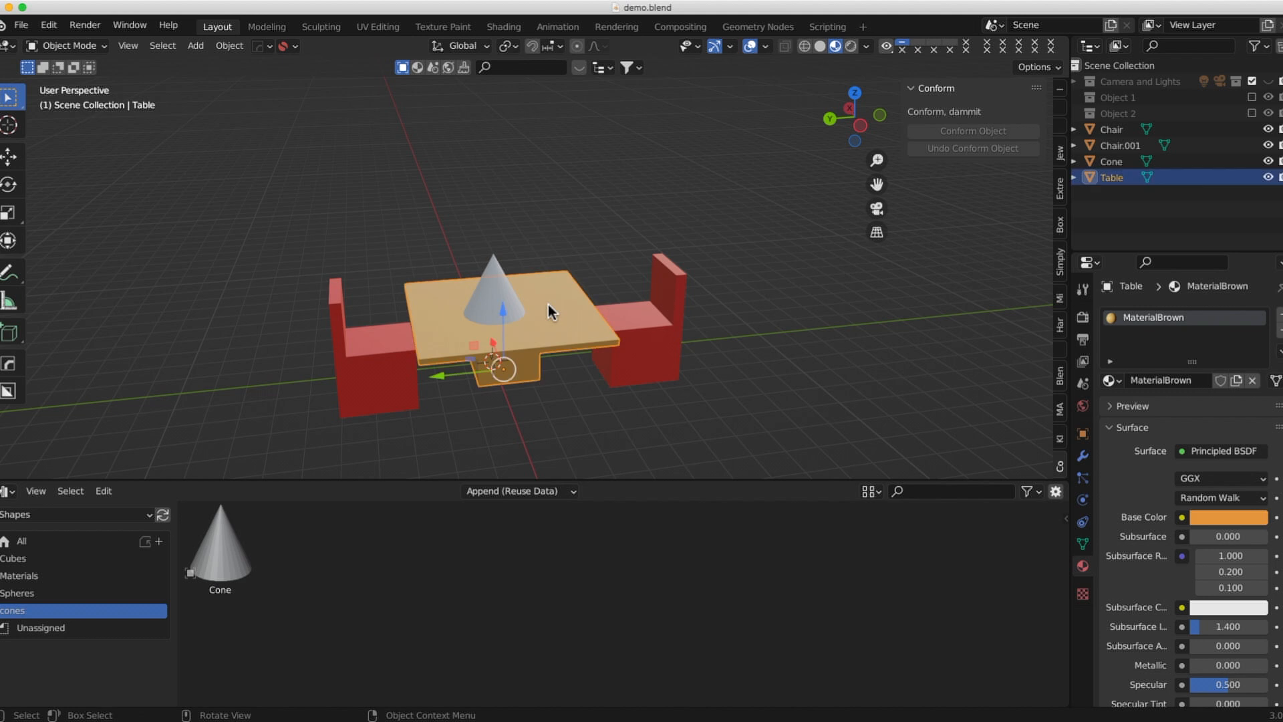
{"action": "left_click", "coordinate": [499, 280]}
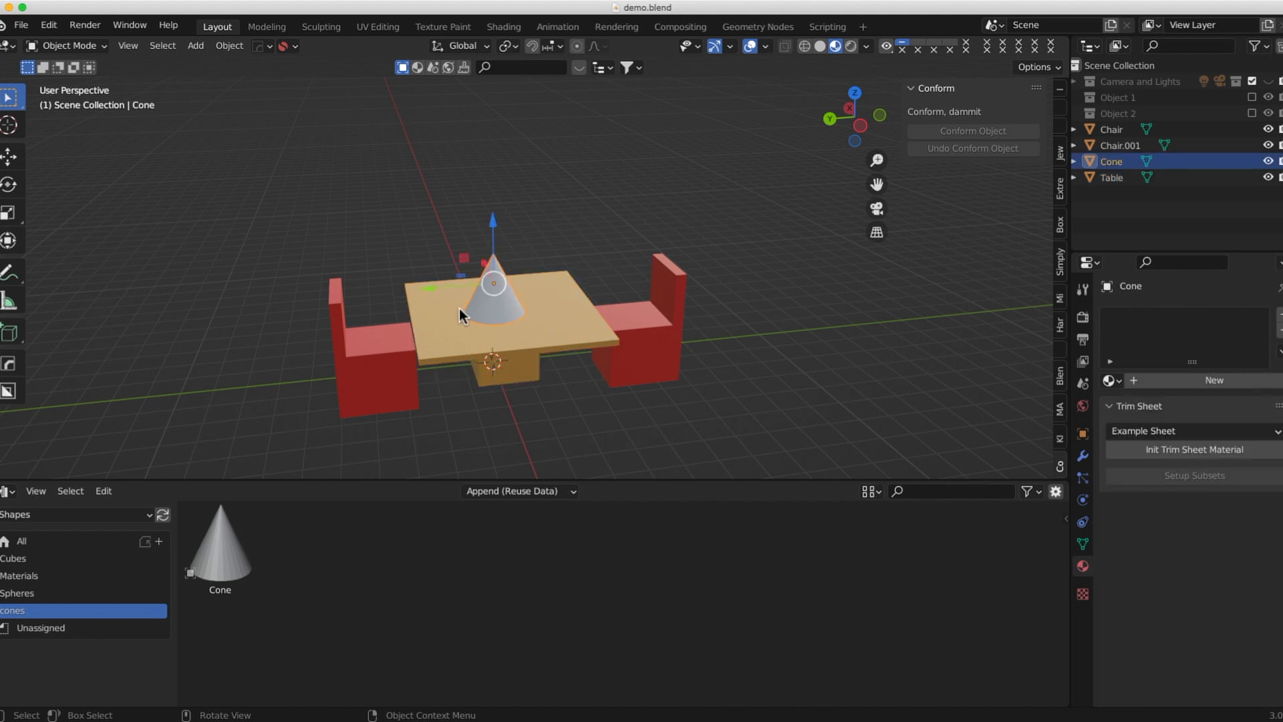
{"action": "left_click", "coordinate": [373, 359]}
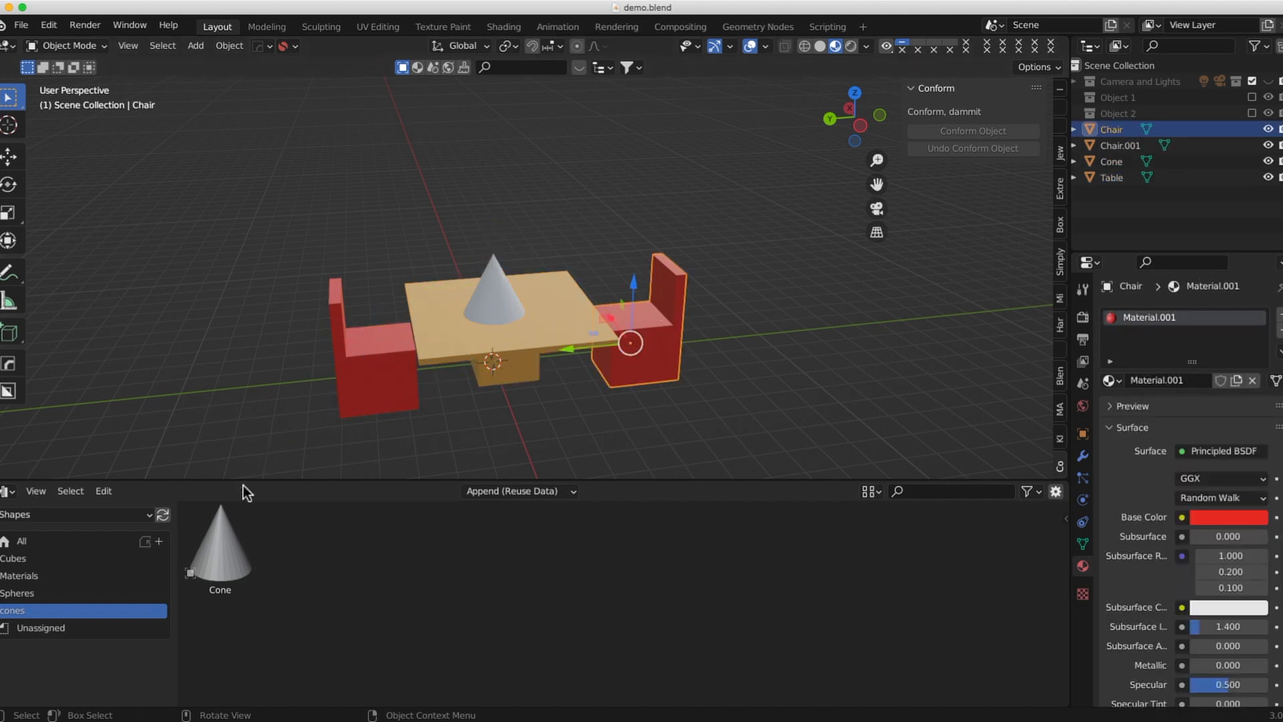
From the Shapes library's Materials catalog, apply MatWoodColor to the table, MatGreen to a chair and MatRed to the cone.
{"action": "left_click", "coordinate": [47, 514]}
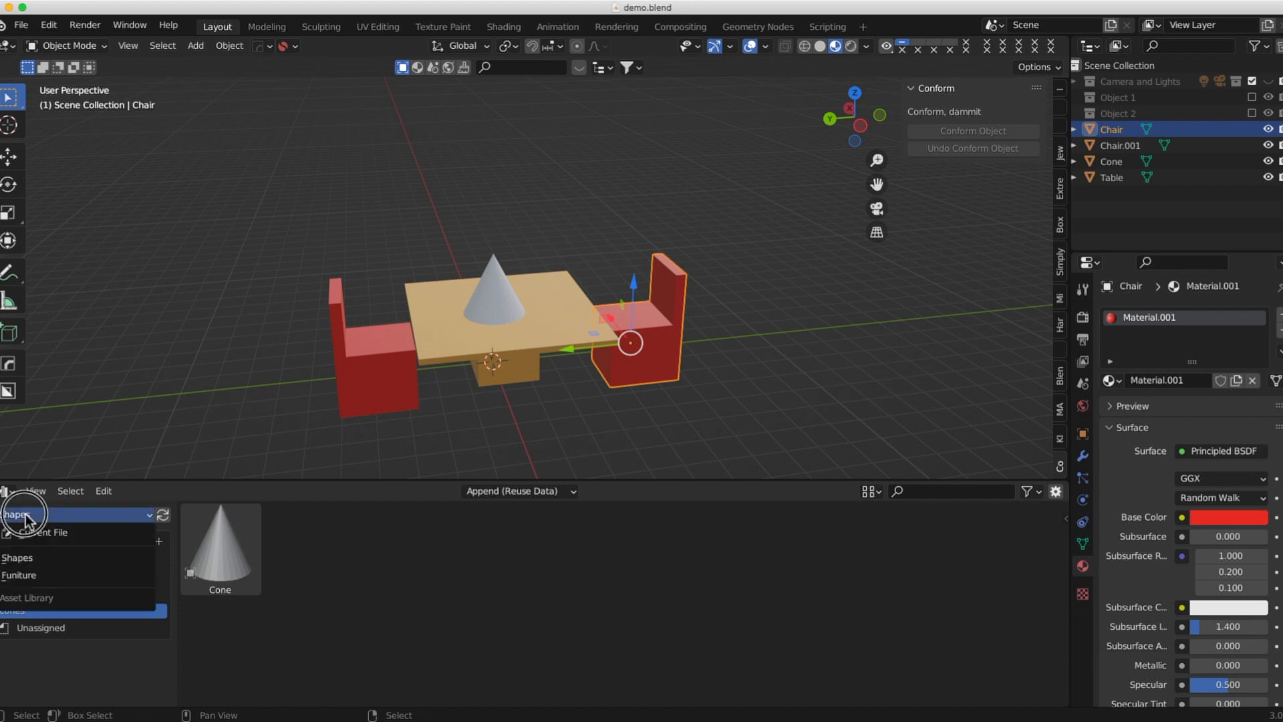
{"action": "left_click", "coordinate": [31, 561]}
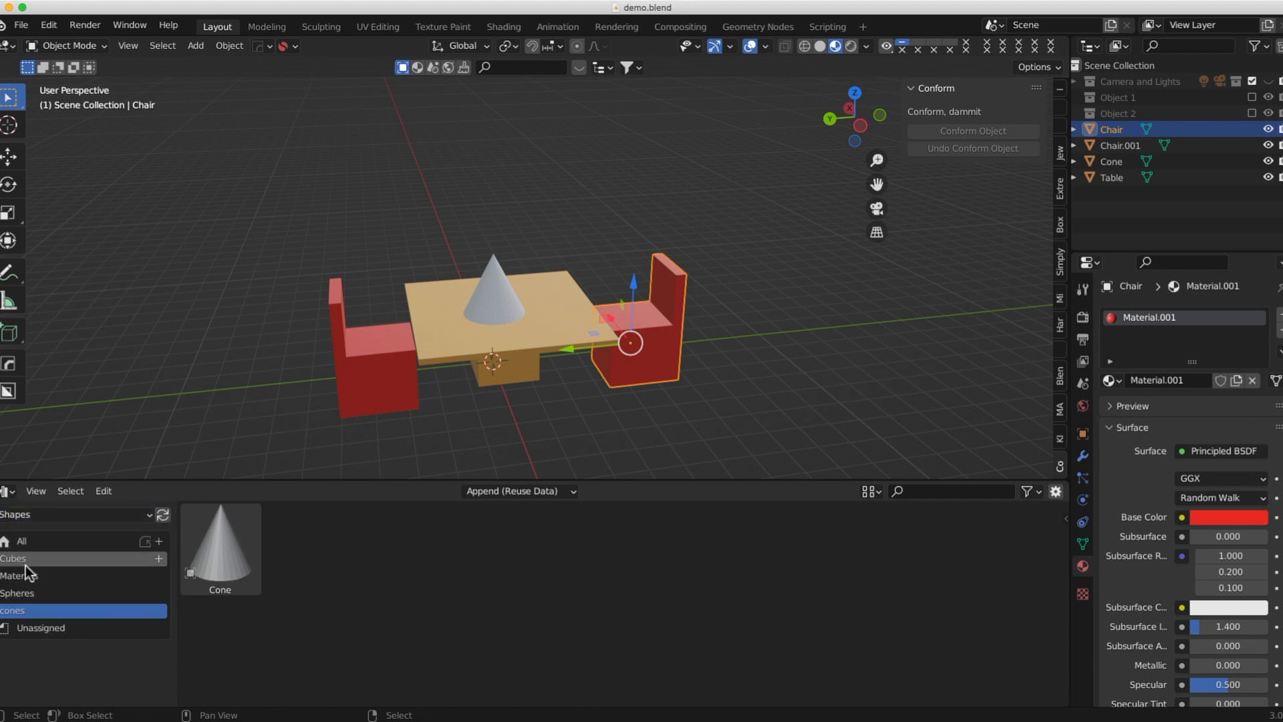
{"action": "left_click", "coordinate": [26, 576]}
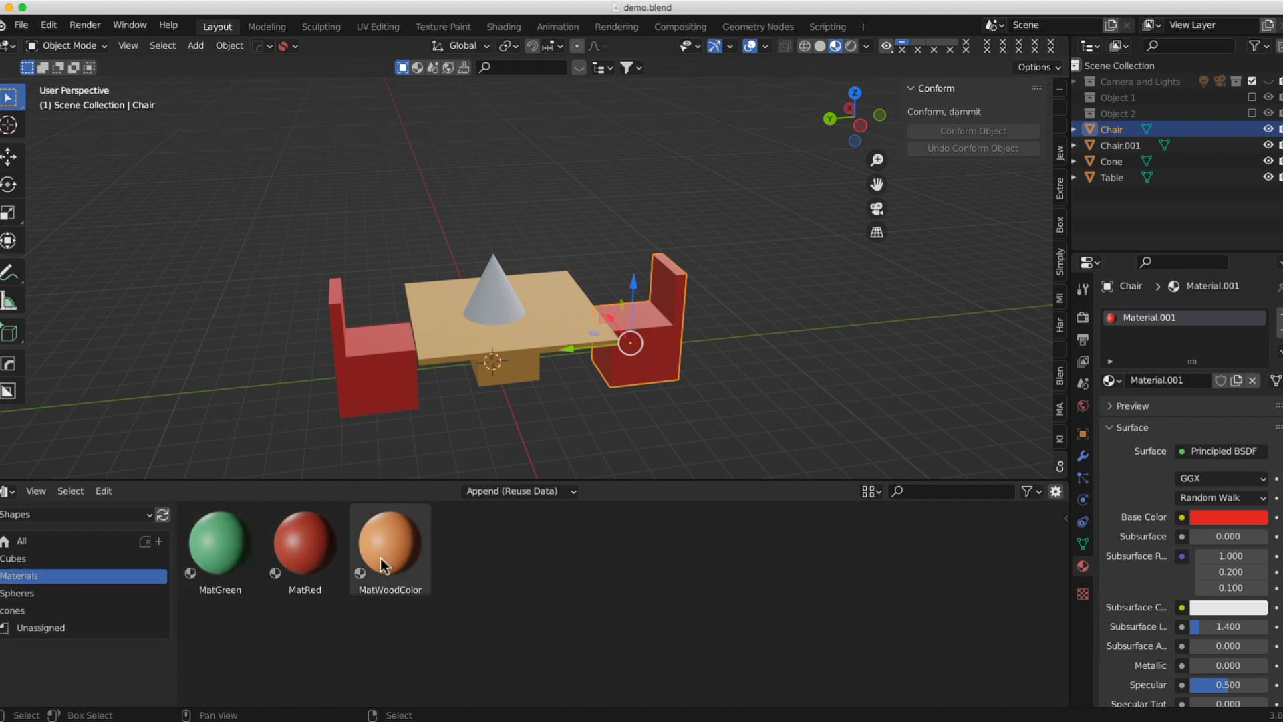
{"action": "left_click_drag", "start_coordinate": [389, 552], "coordinate": [561, 326]}
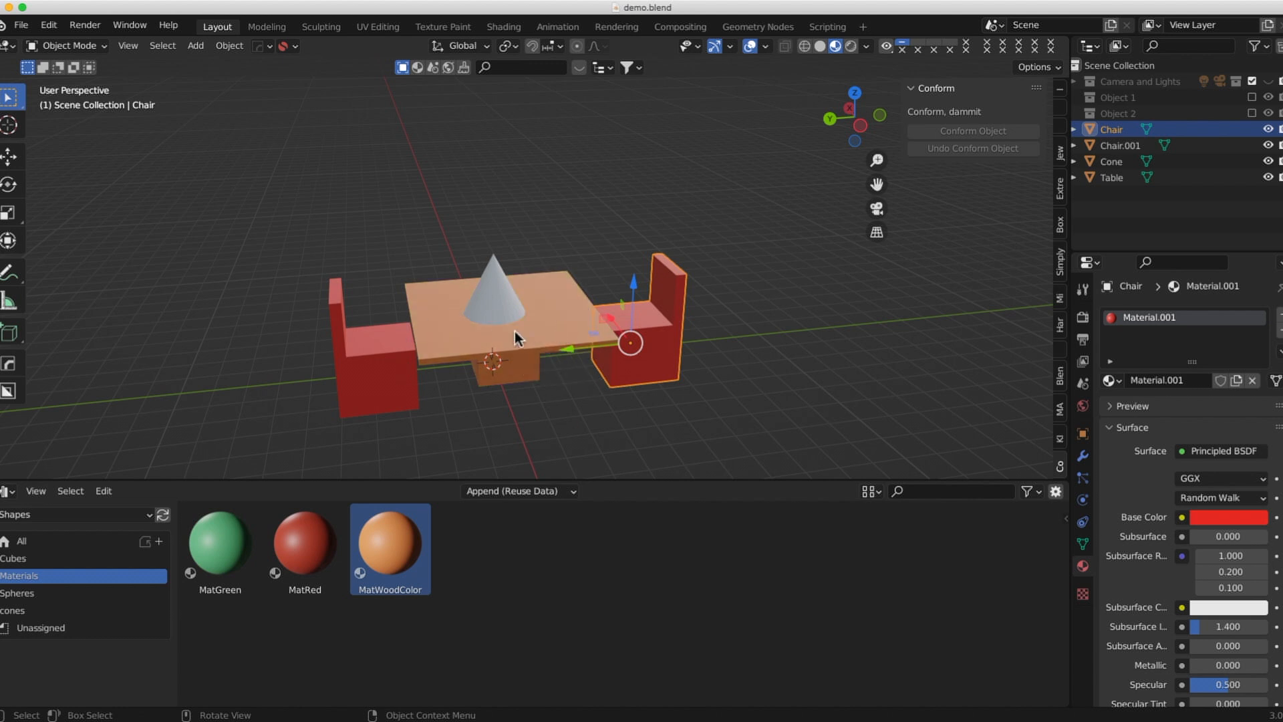
{"action": "left_click_drag", "start_coordinate": [217, 555], "coordinate": [363, 389]}
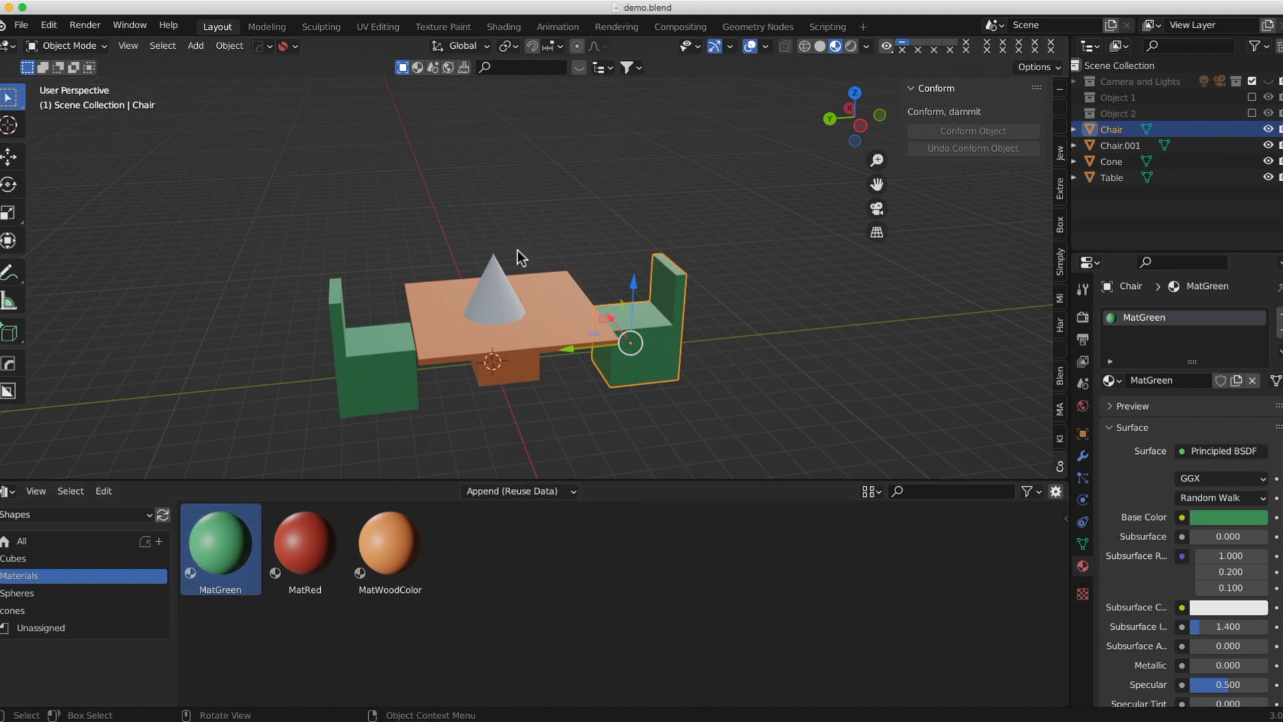
{"action": "left_click_drag", "start_coordinate": [304, 552], "coordinate": [513, 311]}
{"action": "middle_click_drag", "start_coordinate": [513, 310], "coordinate": [487, 461]}
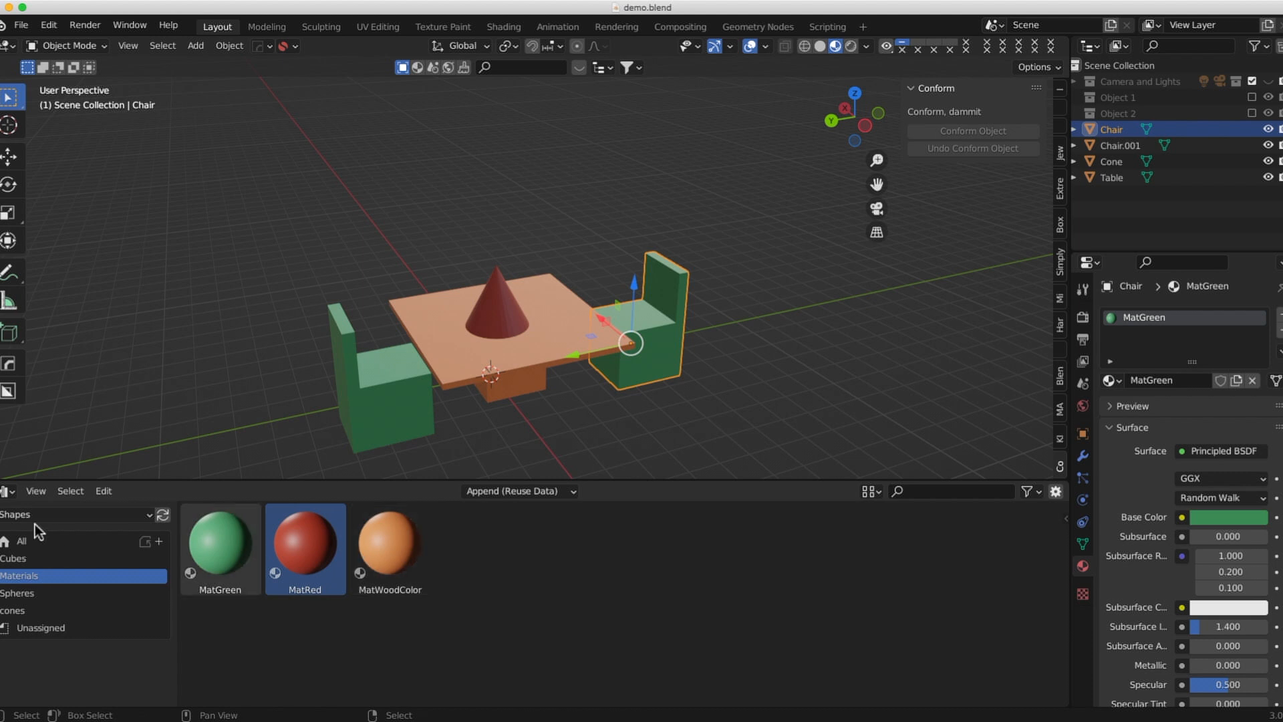
Place a second table from the Funiture library behind the existing furniture, using the Append import type.
{"action": "left_click", "coordinate": [88, 516]}
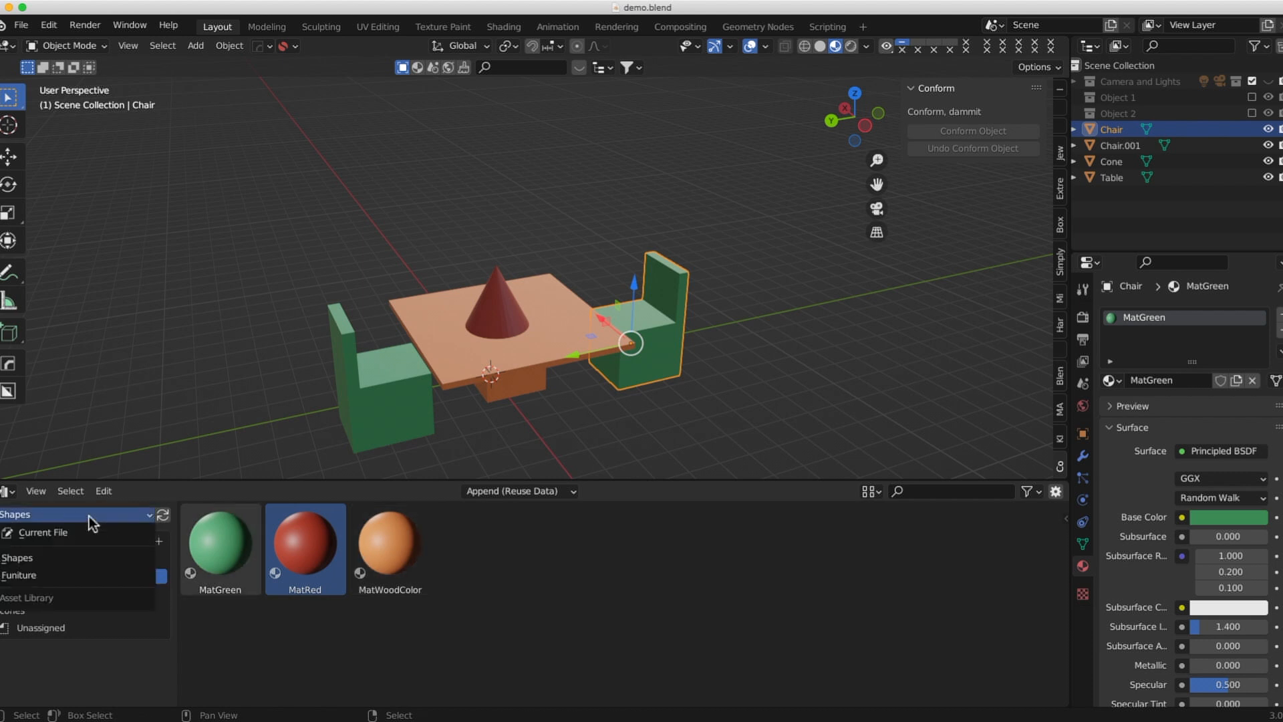
{"action": "left_click", "coordinate": [42, 574]}
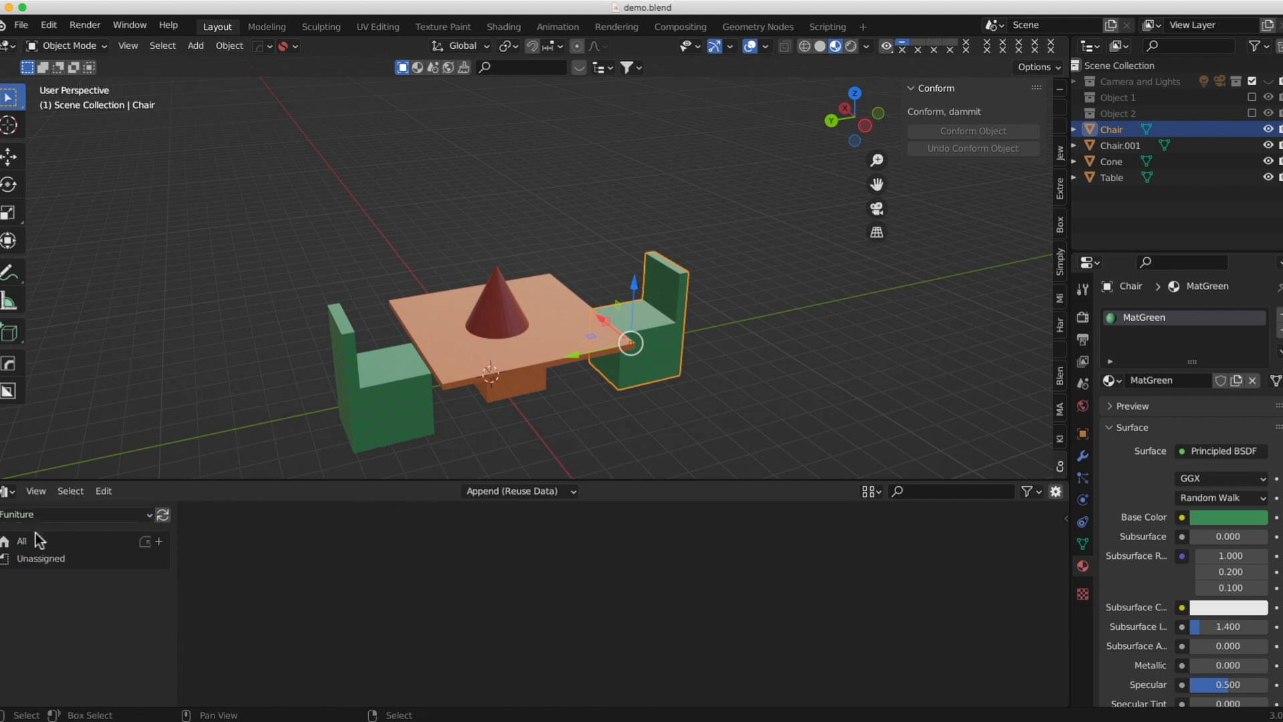
{"action": "left_click", "coordinate": [26, 546]}
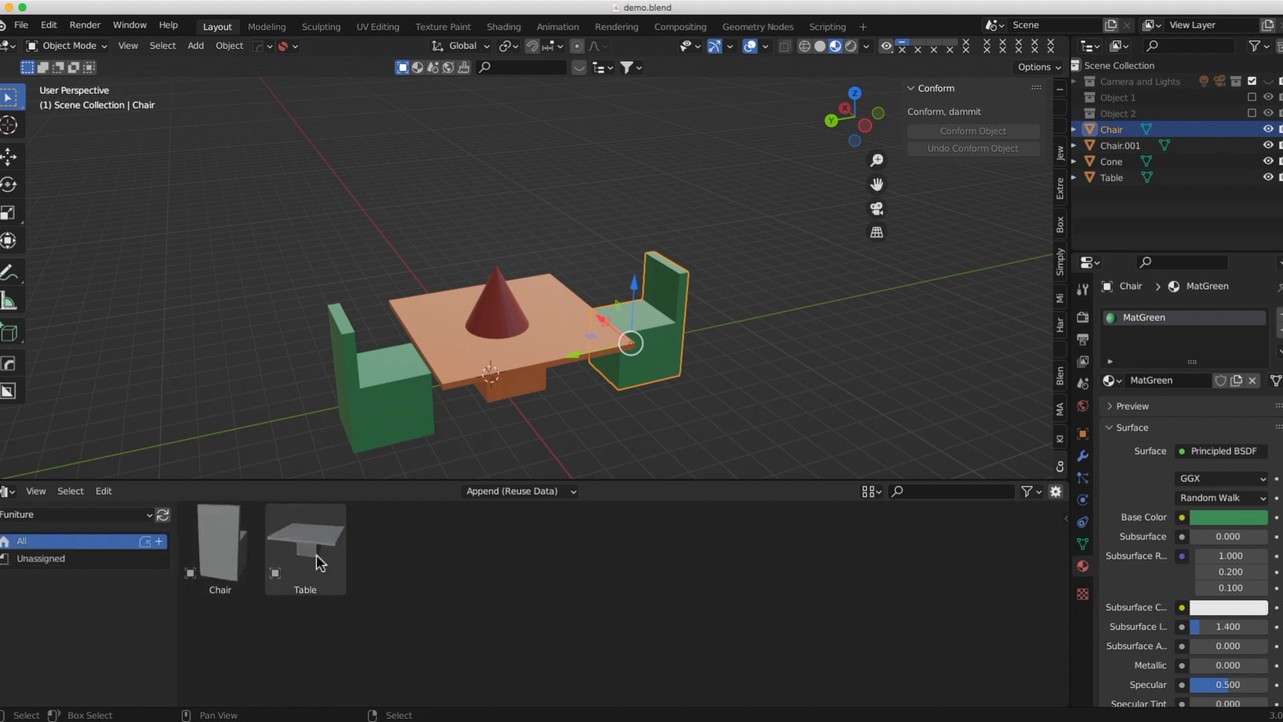
{"action": "left_click_drag", "start_coordinate": [286, 543], "coordinate": [317, 547]}
{"action": "left_click", "coordinate": [557, 494]}
{"action": "left_click", "coordinate": [482, 526]}
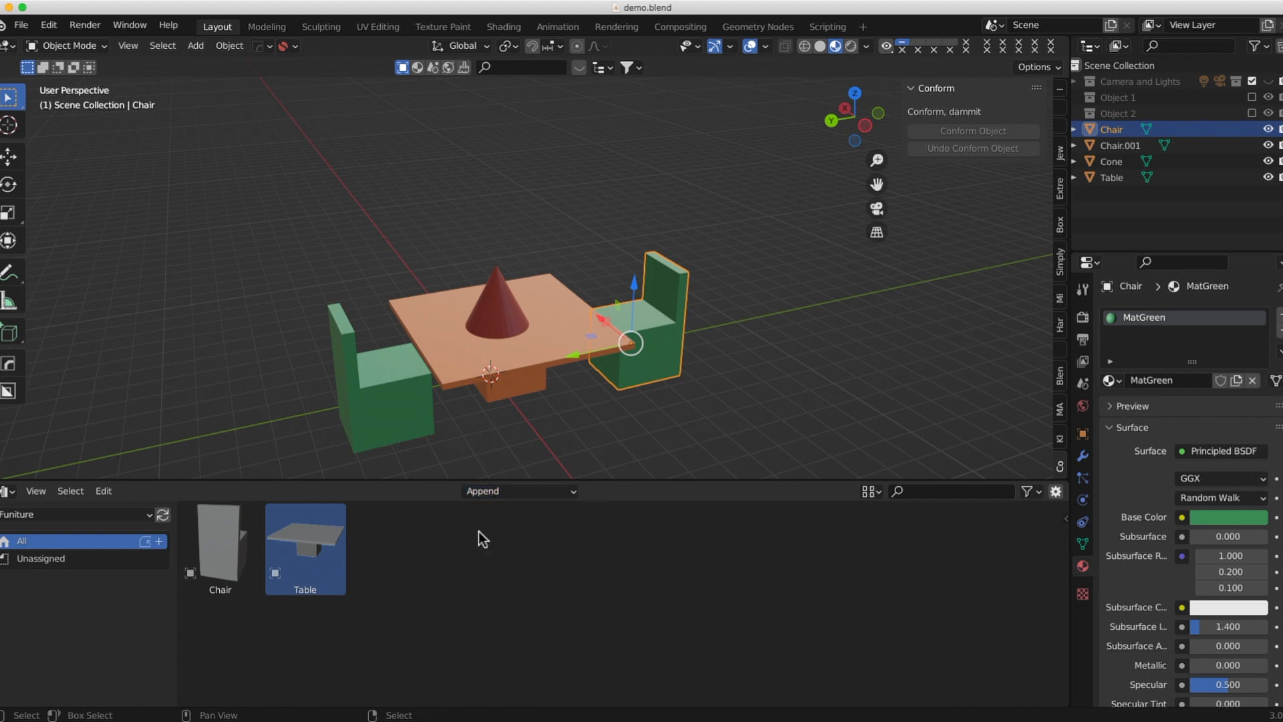
{"action": "left_click_drag", "start_coordinate": [313, 546], "coordinate": [423, 239]}
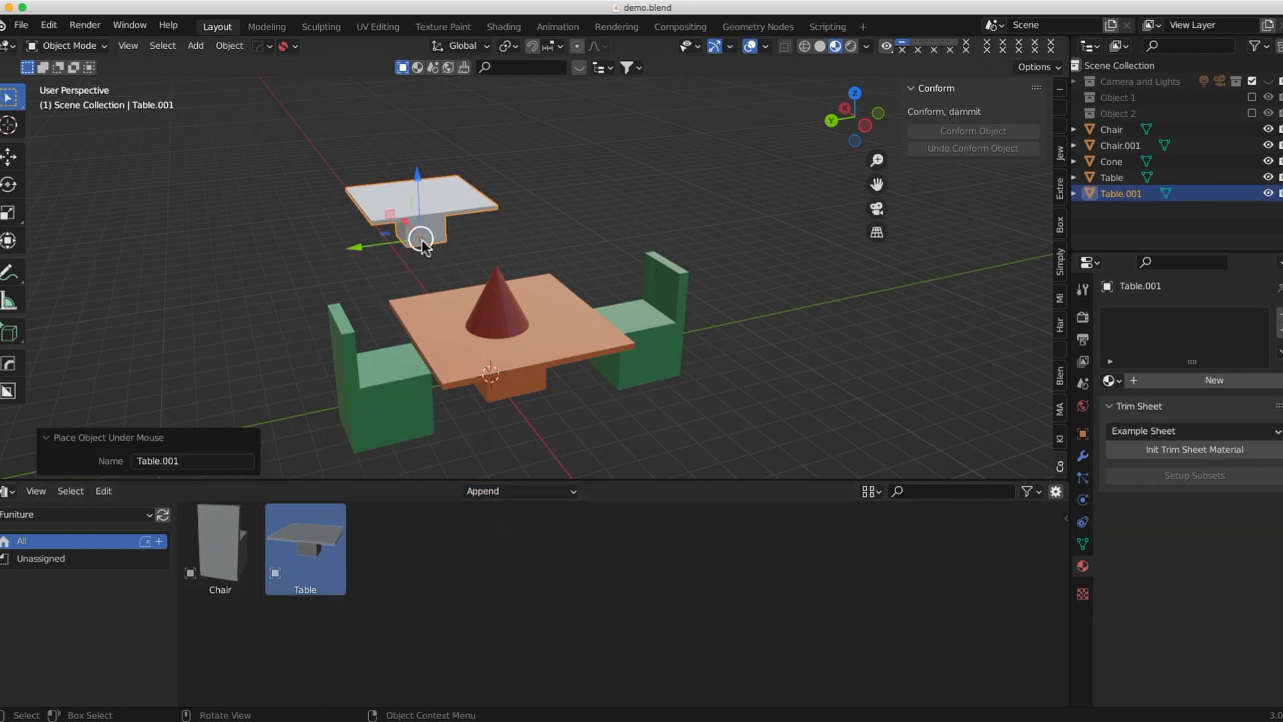
Apply the MatGreen material from the Shapes library to the second table.
{"action": "left_click", "coordinate": [73, 515]}
{"action": "left_click", "coordinate": [39, 557]}
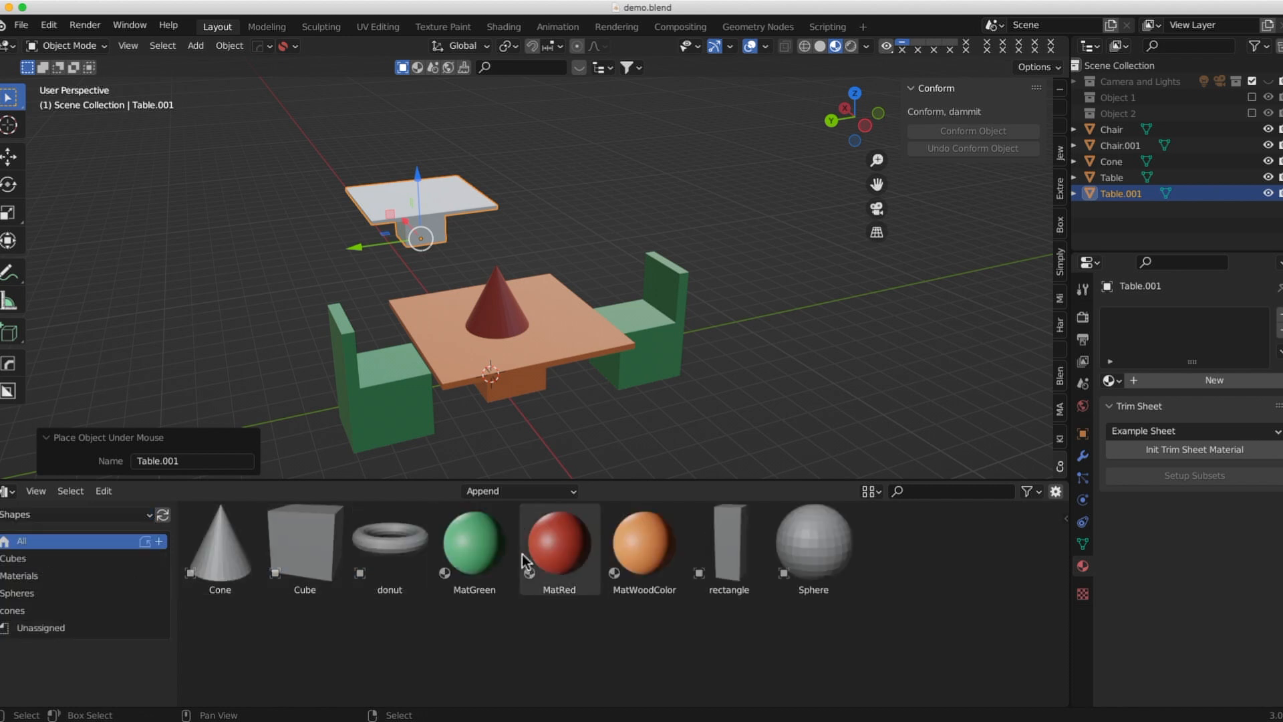
{"action": "left_click_drag", "start_coordinate": [475, 543], "coordinate": [423, 198]}
{"action": "scroll", "coordinate": [427, 289], "scroll_direction": "down", "scroll_amount": 3}
{"action": "middle_click_drag", "start_coordinate": [433, 282], "coordinate": [505, 235]}
{"action": "scroll", "coordinate": [550, 313], "scroll_direction": "up", "scroll_amount": 3}
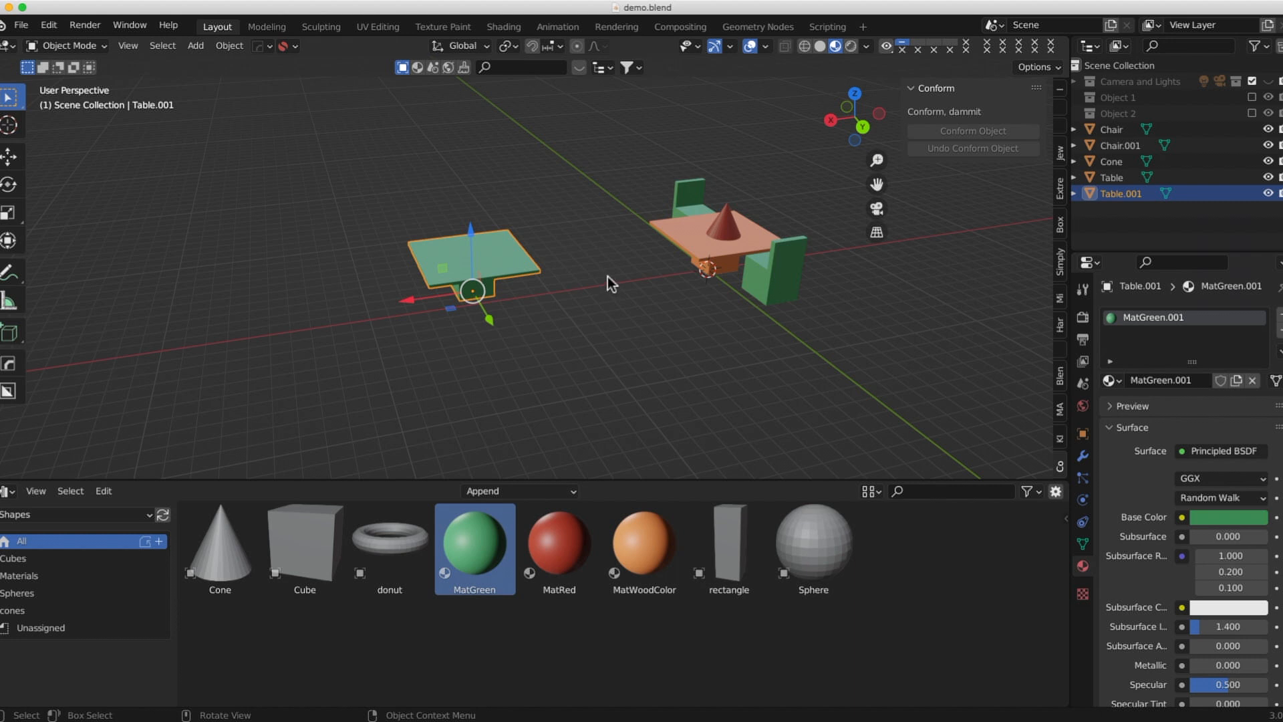
Save demo.blend and open the recent file FunitureLibrary.blend.
{"action": "left_click", "coordinate": [20, 27]}
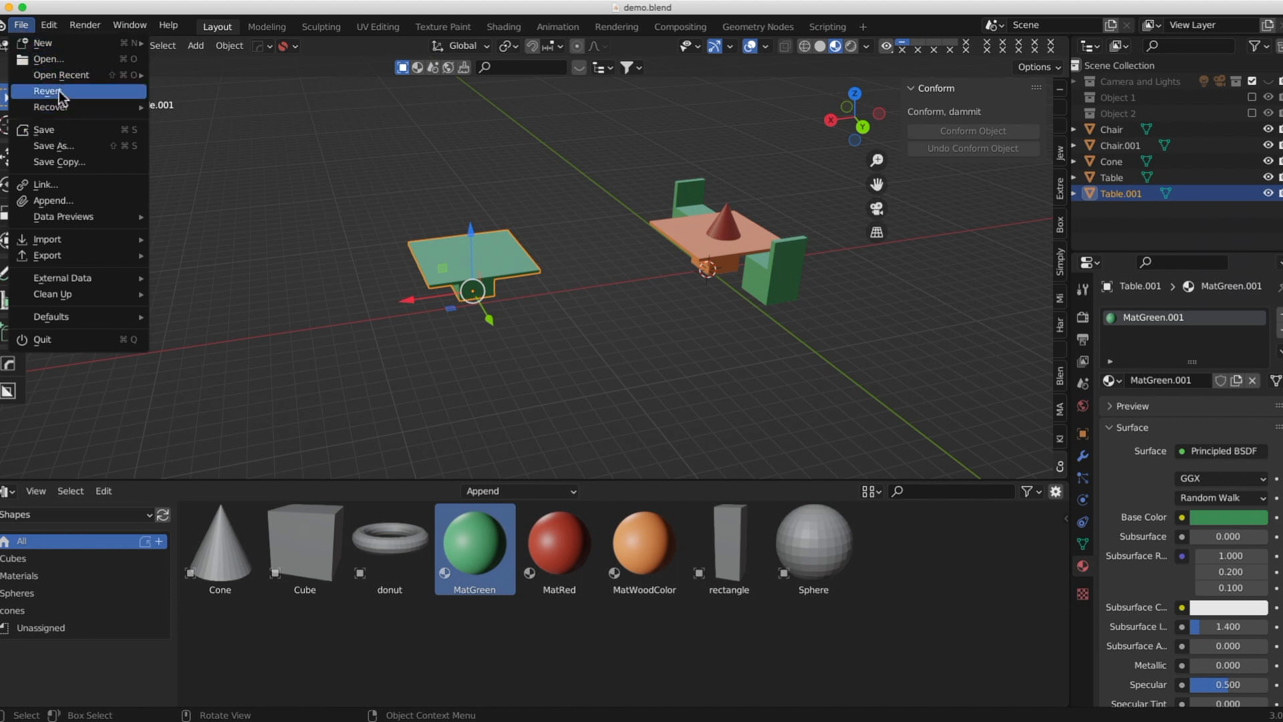
{"action": "left_click", "coordinate": [63, 131]}
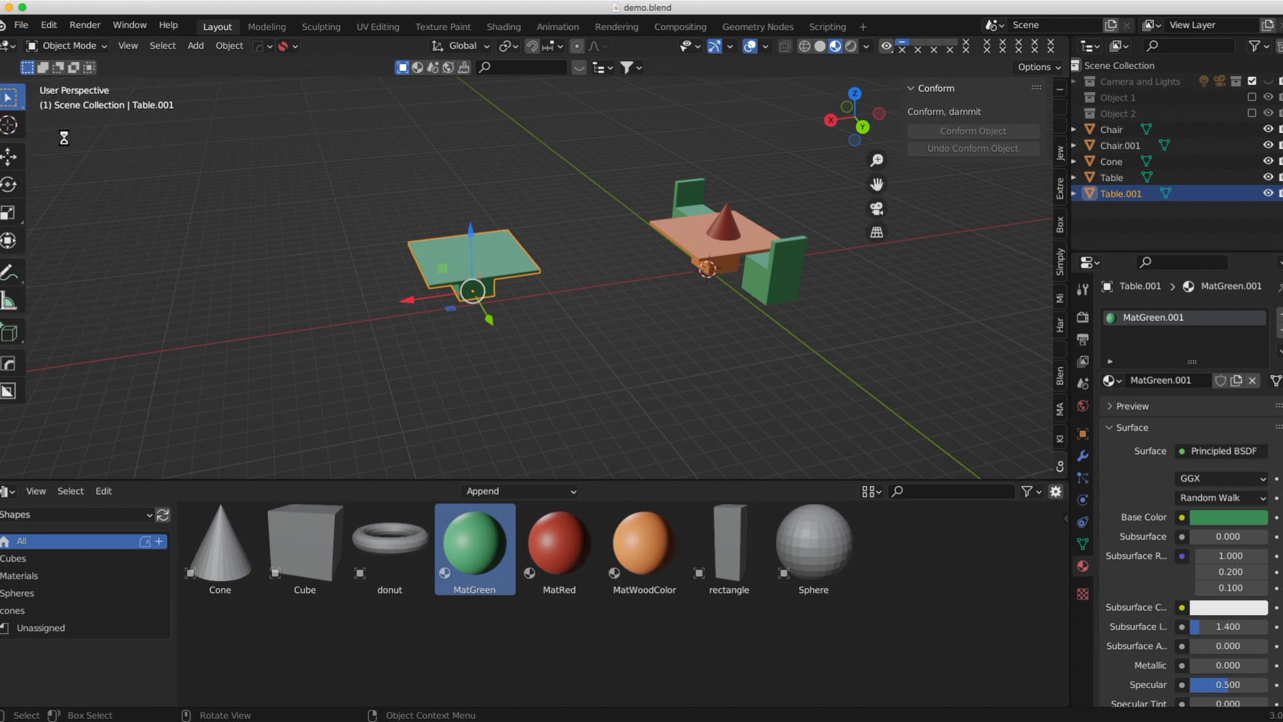
{"action": "left_click", "coordinate": [27, 27]}
{"action": "mouse_move", "coordinate": [38, 71]}
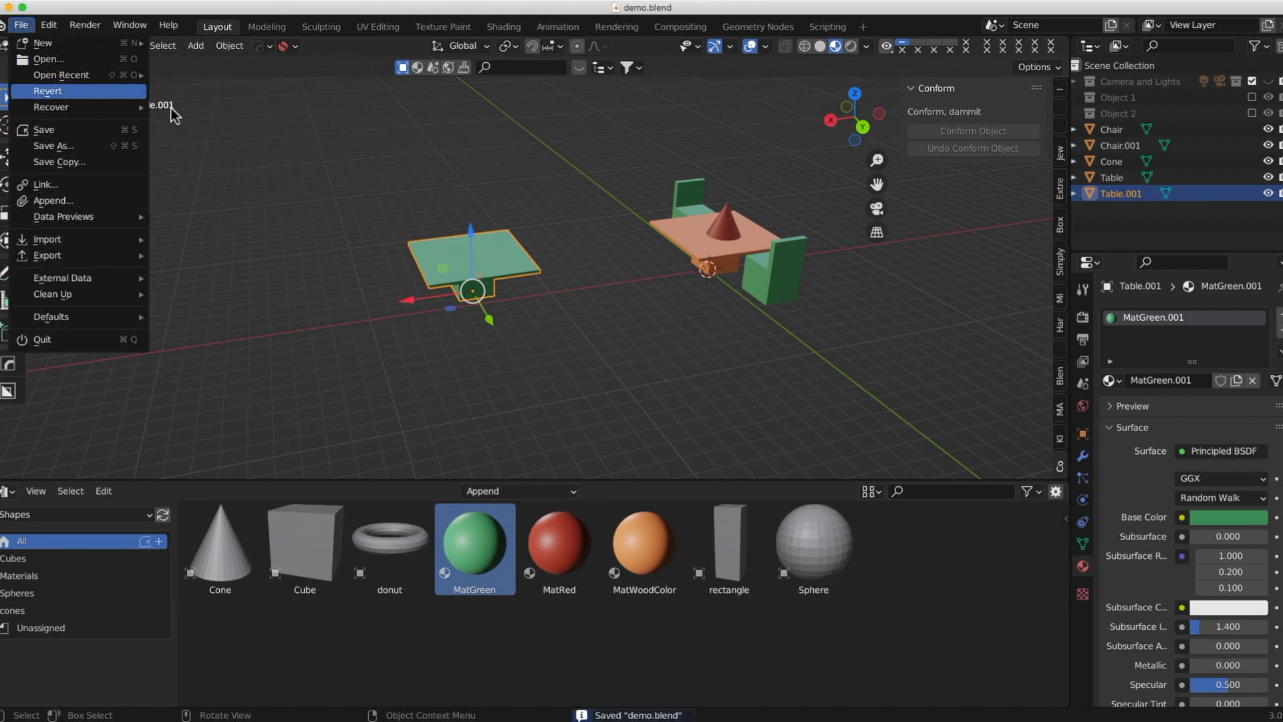
{"action": "left_click", "coordinate": [57, 64]}
{"action": "left_click", "coordinate": [29, 30]}
{"action": "mouse_move", "coordinate": [50, 76]}
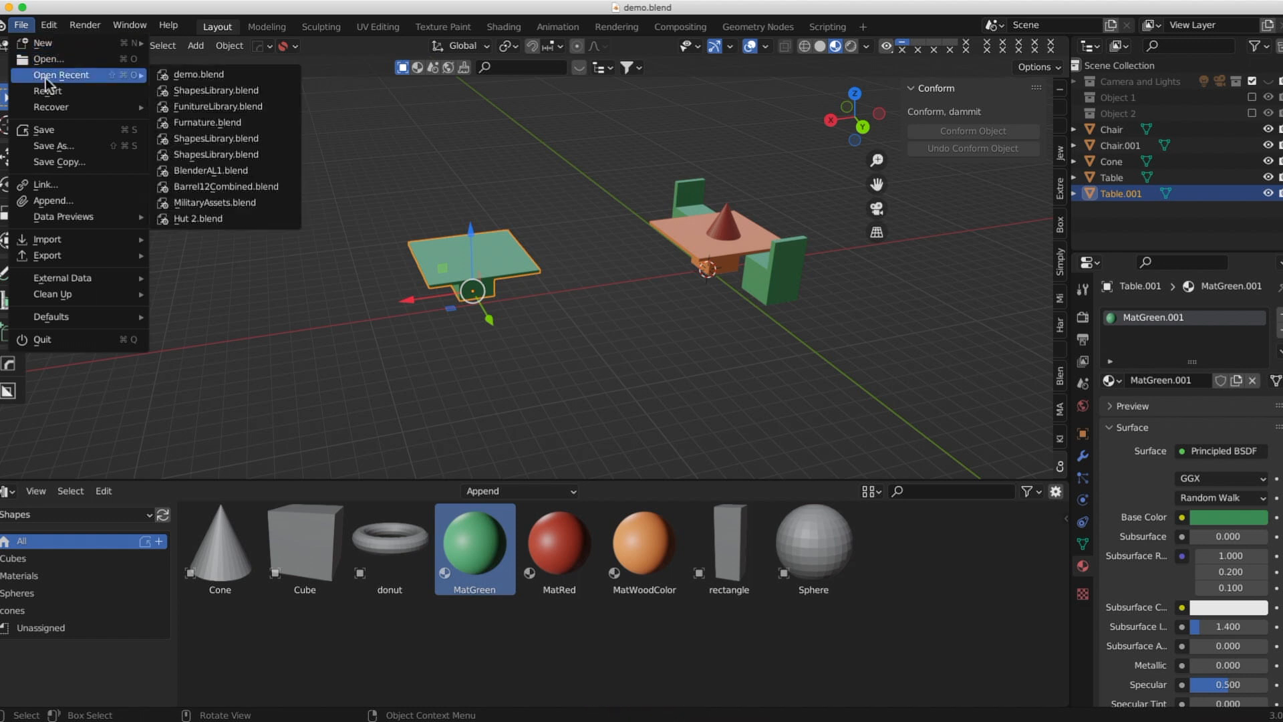
{"action": "left_click", "coordinate": [218, 107]}
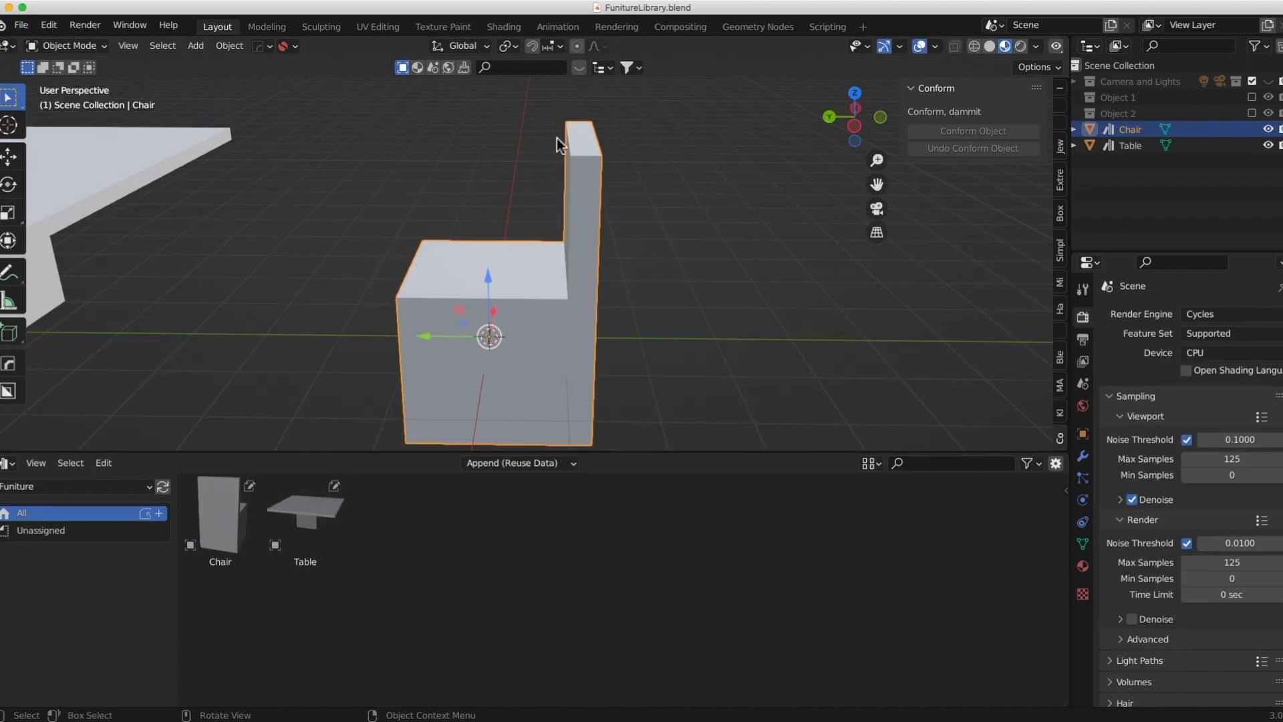
Clear the scene centre by moving the table away from the origin and the chair about 14.4 mm along X.
{"action": "scroll", "coordinate": [684, 167], "scroll_direction": "down", "scroll_amount": 6}
{"action": "middle_click_drag", "start_coordinate": [684, 182], "coordinate": [704, 266]}
{"action": "scroll", "coordinate": [535, 168], "scroll_direction": "up", "scroll_amount": 3}
{"action": "scroll", "coordinate": [535, 168], "scroll_direction": "up", "scroll_amount": 3}
{"action": "mouse_move", "coordinate": [574, 263]}
{"action": "middle_mouse_down"}
{"action": "mouse_move", "coordinate": [499, 200]}
{"action": "mouse_move", "coordinate": [569, 203]}
{"action": "mouse_move", "coordinate": [577, 251]}
{"action": "middle_mouse_up"}
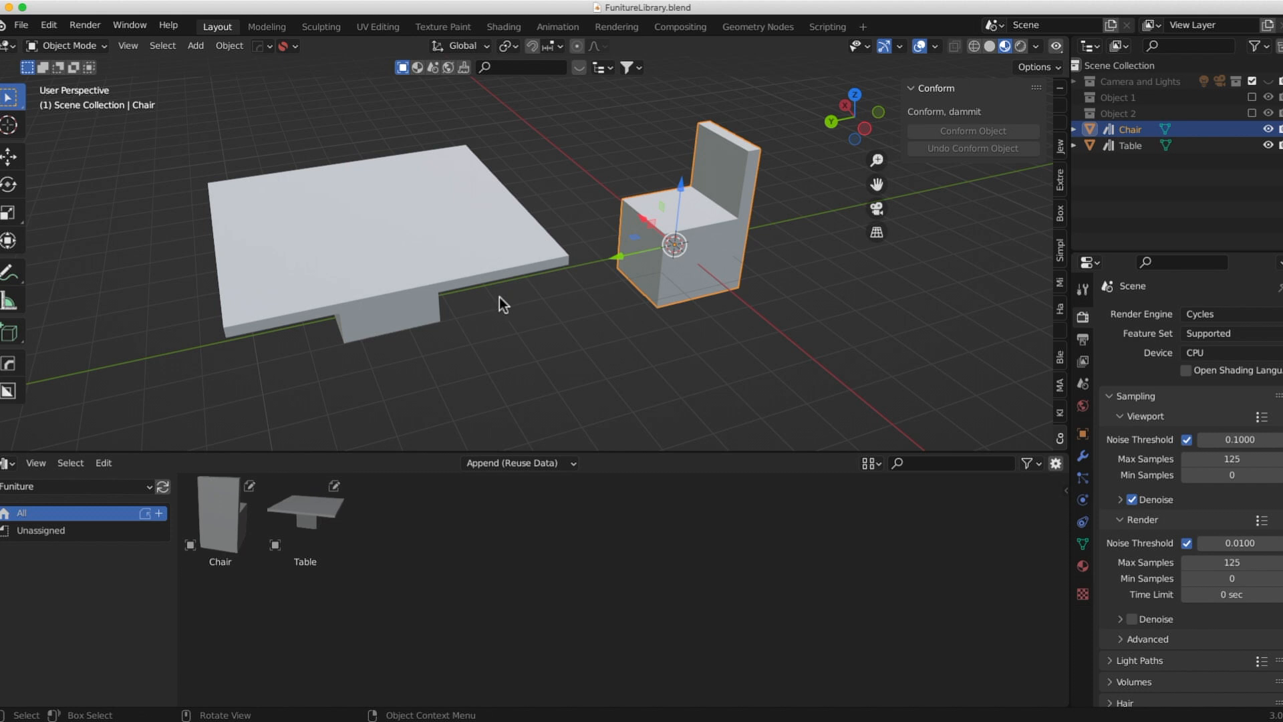
{"action": "middle_click_drag", "start_coordinate": [499, 296], "coordinate": [492, 302]}
{"action": "left_click", "coordinate": [387, 286]}
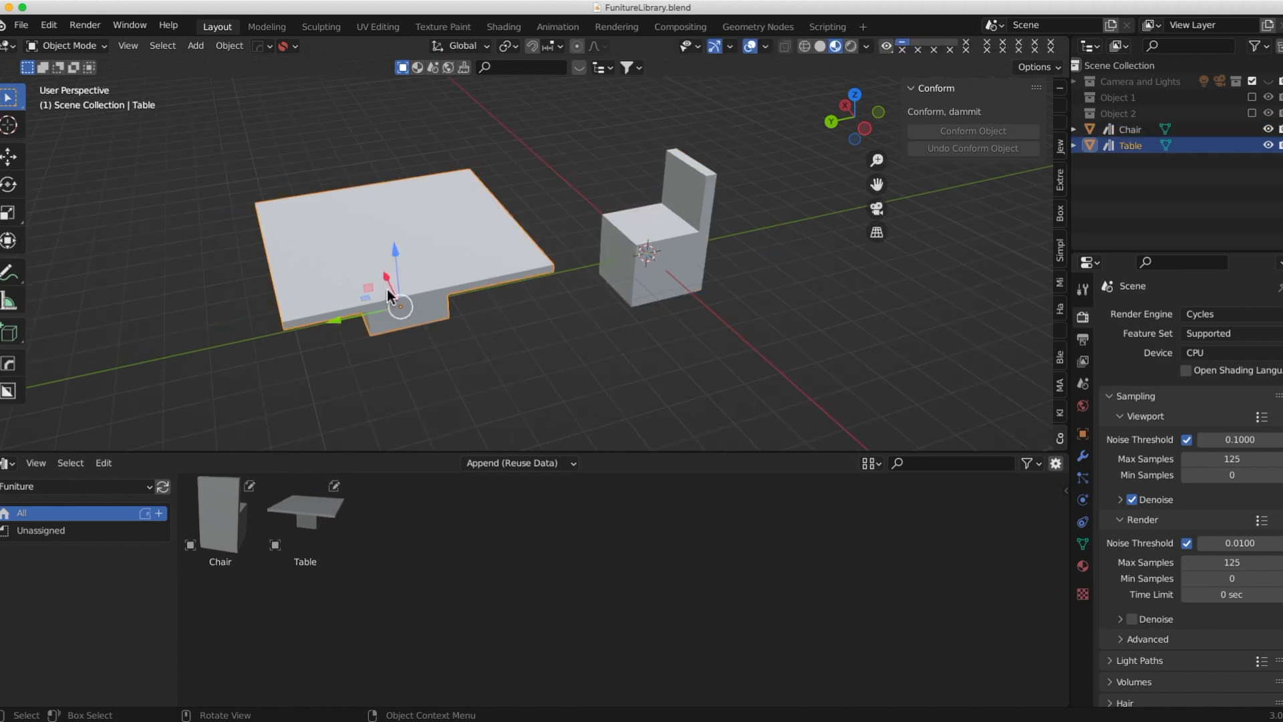
{"action": "key", "text": "g"}
{"action": "left_click", "coordinate": [310, 178]}
{"action": "left_click", "coordinate": [657, 266]}
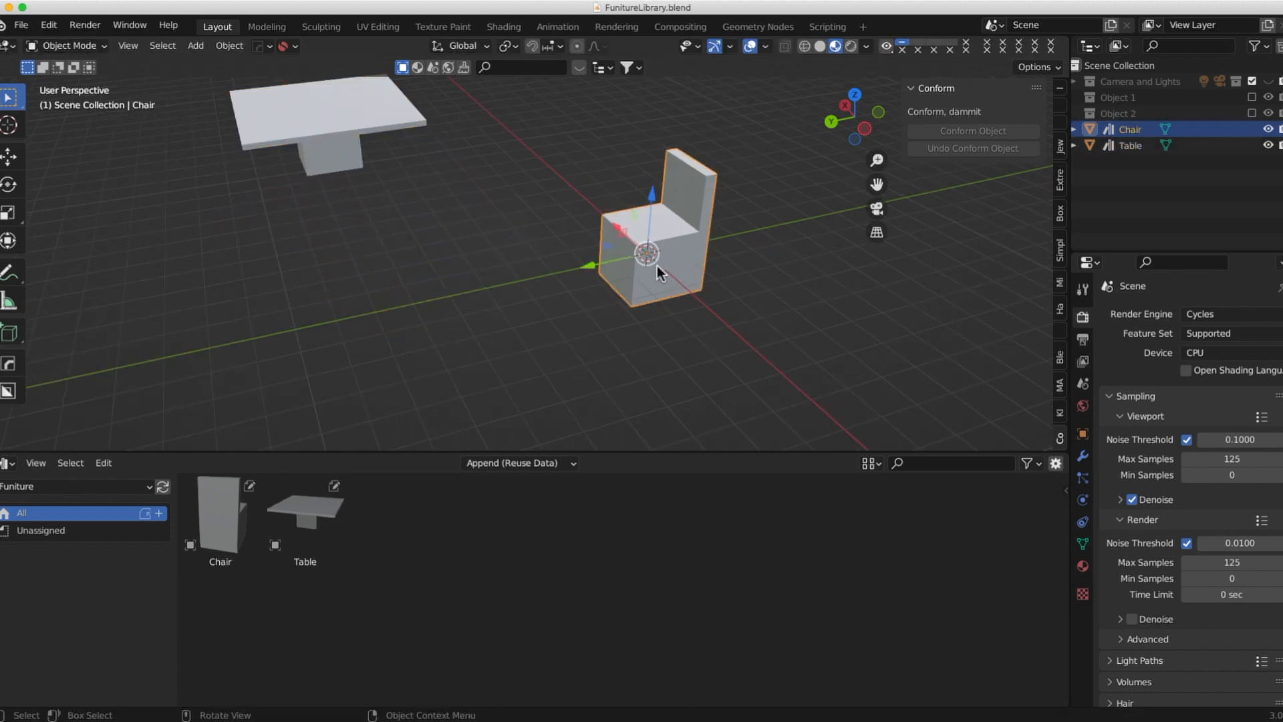
{"action": "left_click_drag", "start_coordinate": [620, 230], "coordinate": [459, 84]}
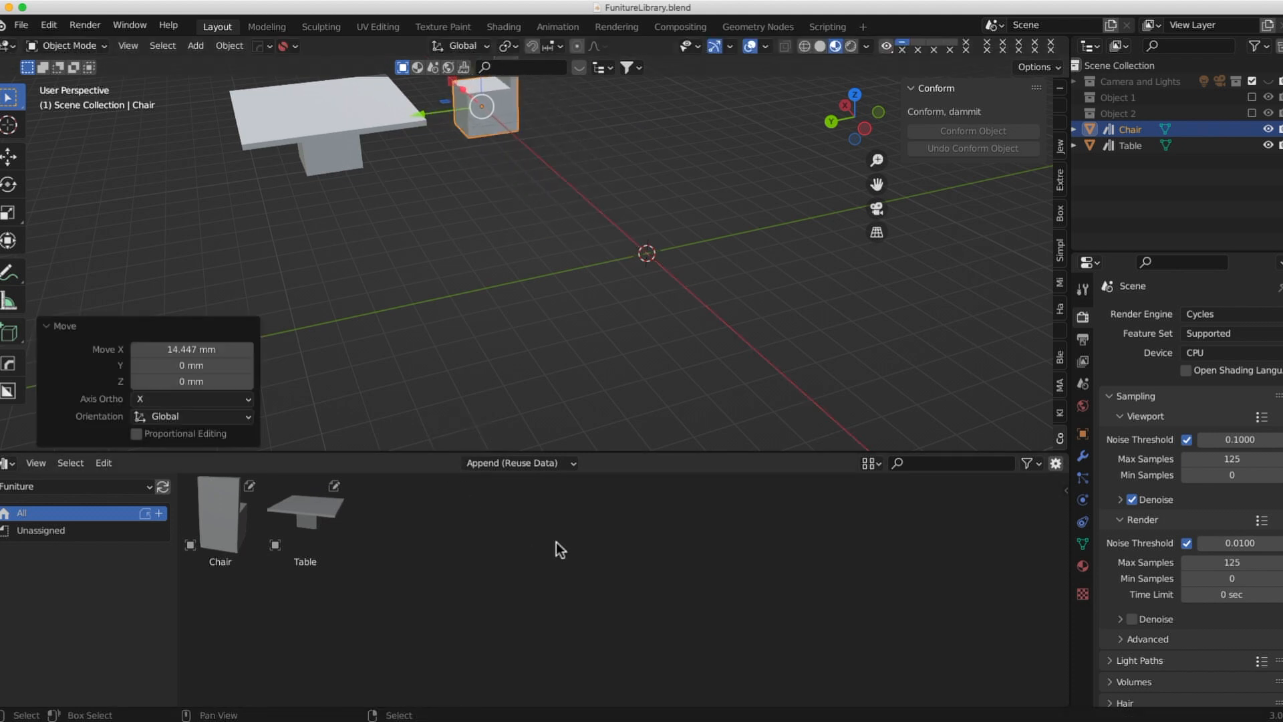
Add a circle mesh at the origin and fill it with a face in Edit Mode.
{"action": "scroll", "coordinate": [630, 190], "scroll_direction": "down", "scroll_amount": 1}
{"action": "scroll", "coordinate": [675, 212], "scroll_direction": "up", "scroll_amount": 2}
{"action": "scroll", "coordinate": [687, 335], "scroll_direction": "up", "scroll_amount": 1}
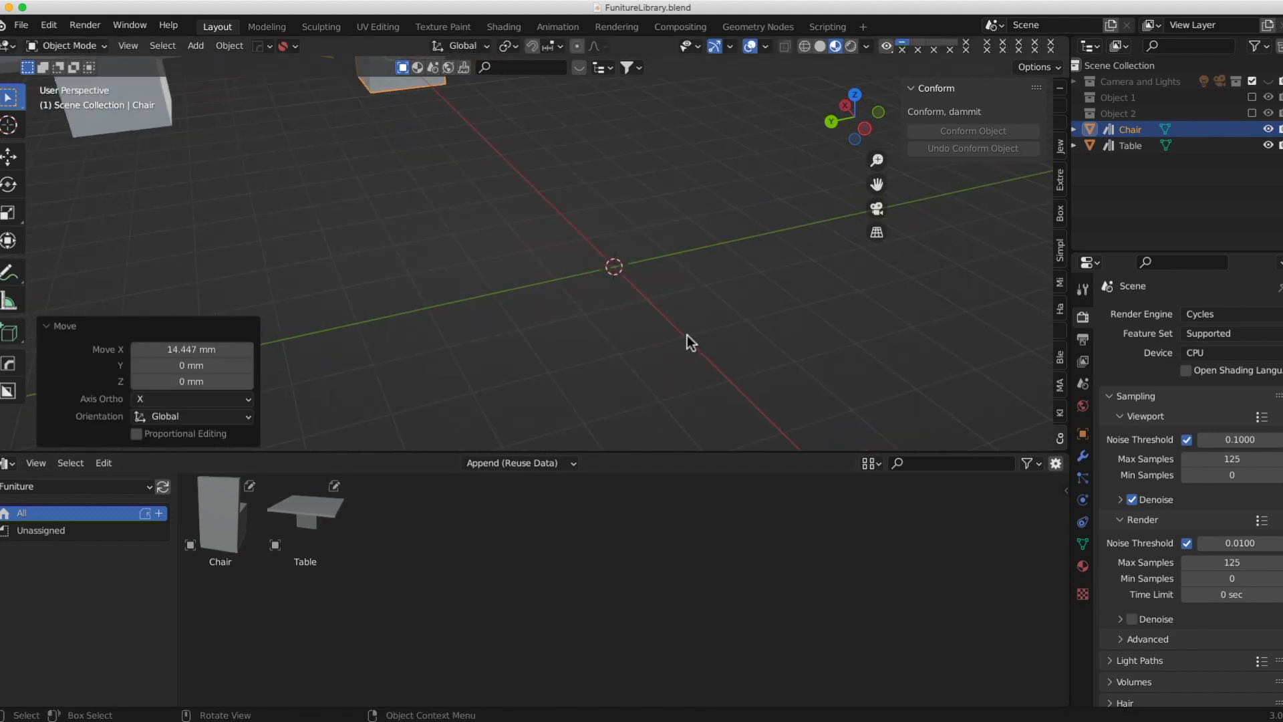
{"action": "scroll", "coordinate": [568, 250], "scroll_direction": "down", "scroll_amount": 1}
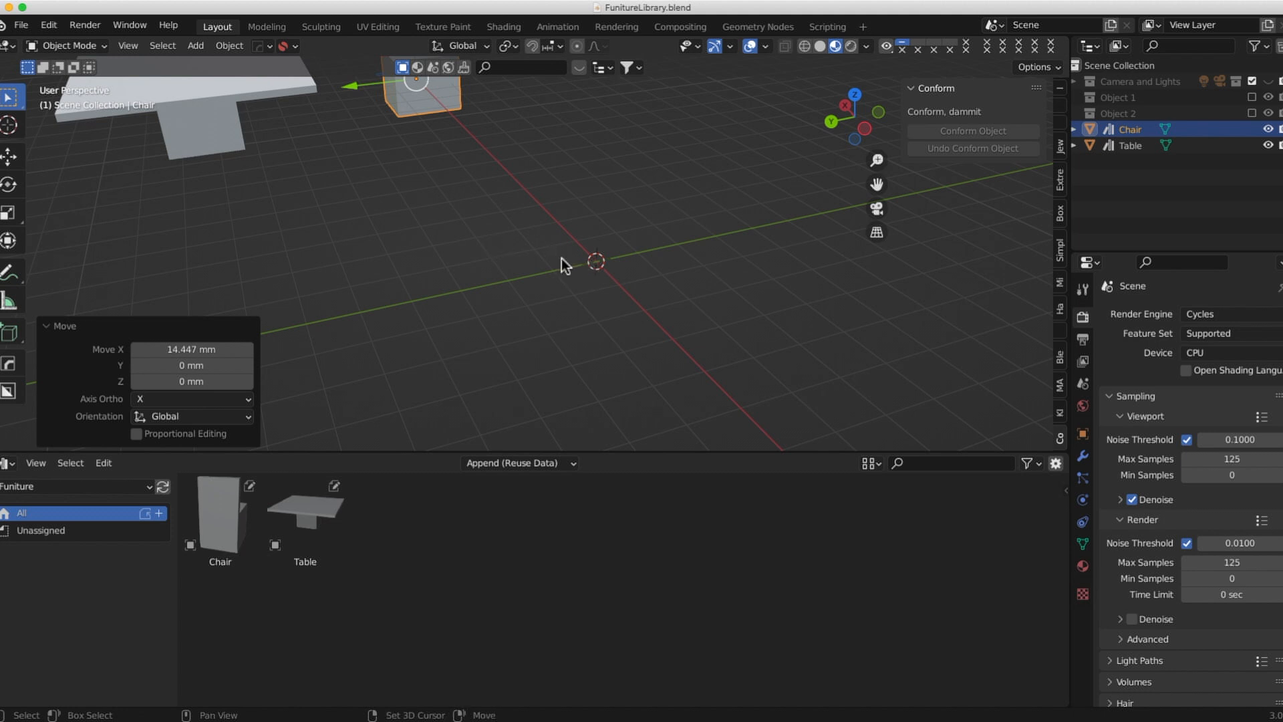
{"action": "key", "text": "shift+a"}
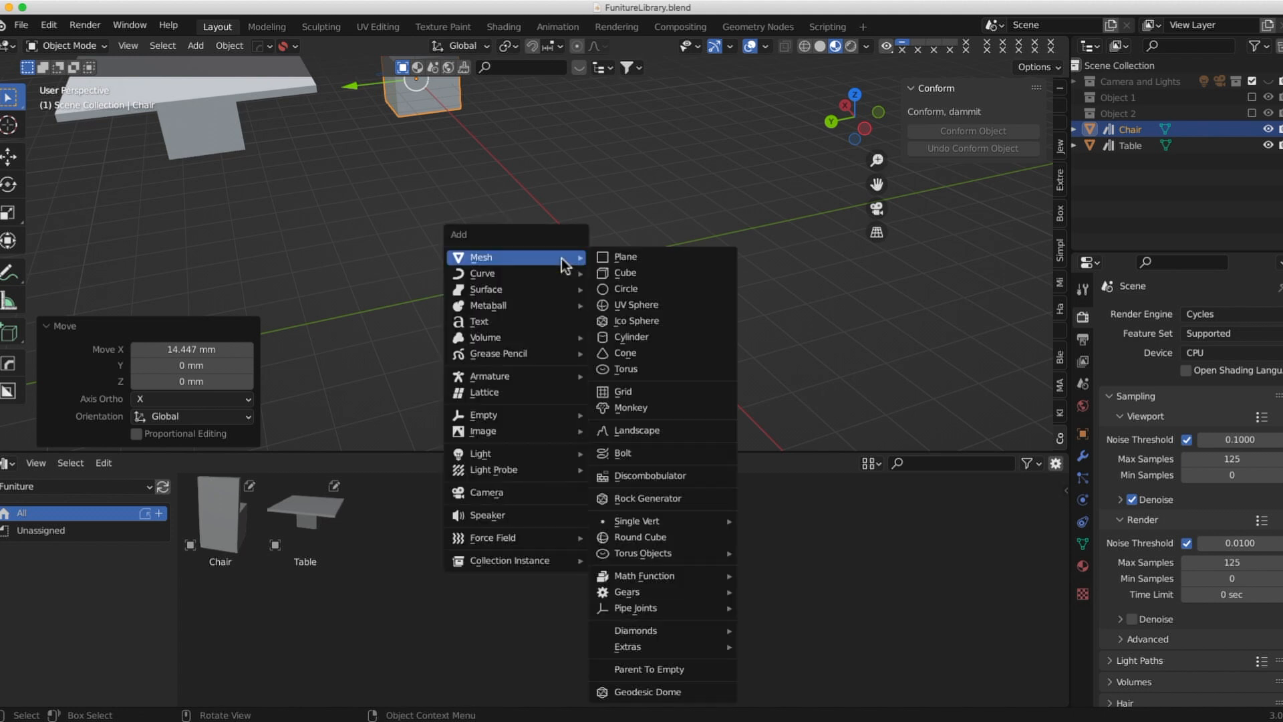
{"action": "left_click", "coordinate": [625, 289]}
{"action": "key", "text": "Tab"}
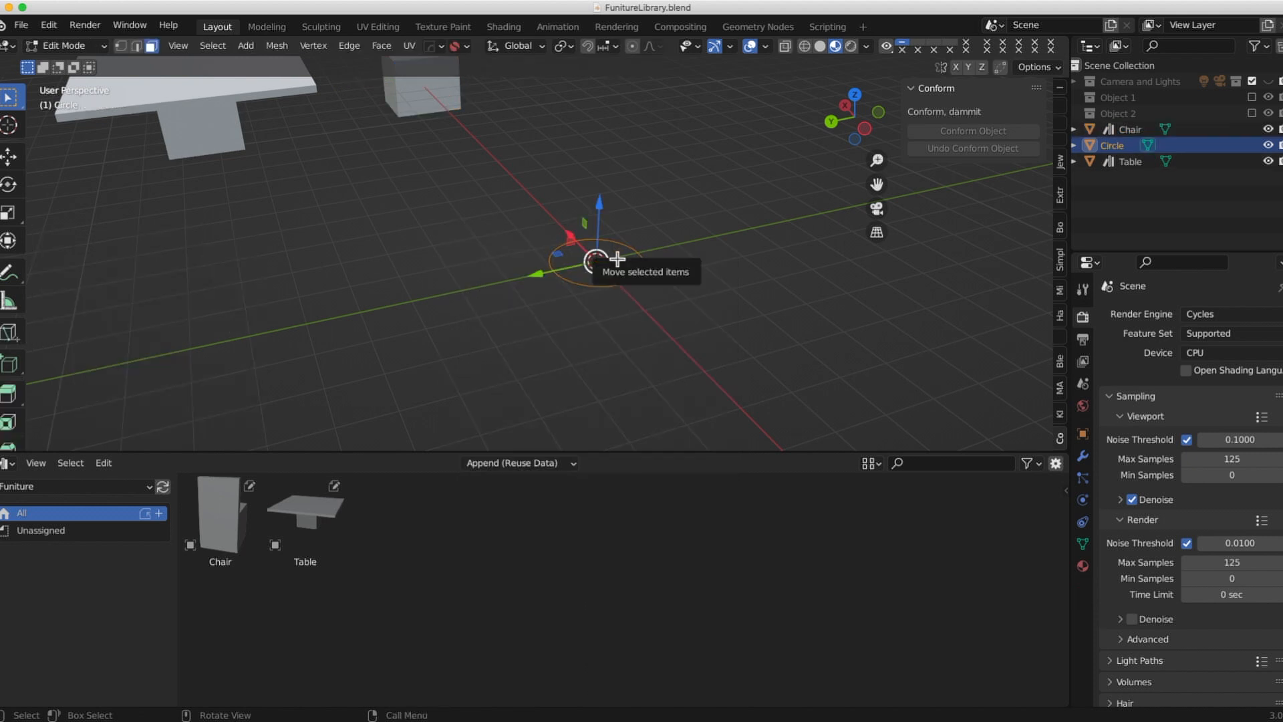
{"action": "key", "text": "f"}
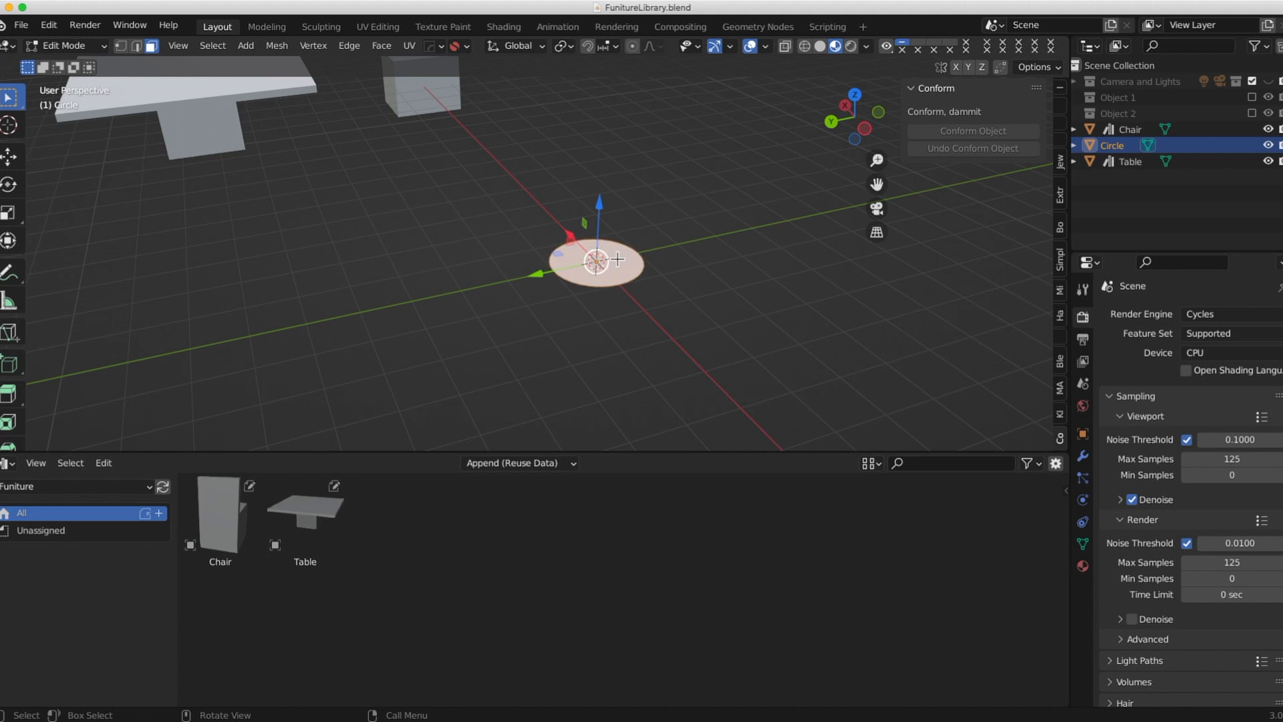
Extrude the circular face upward about 0.31 mm and scale it by about 0.454 to form a tapered lamp base.
{"action": "key", "text": "e"}
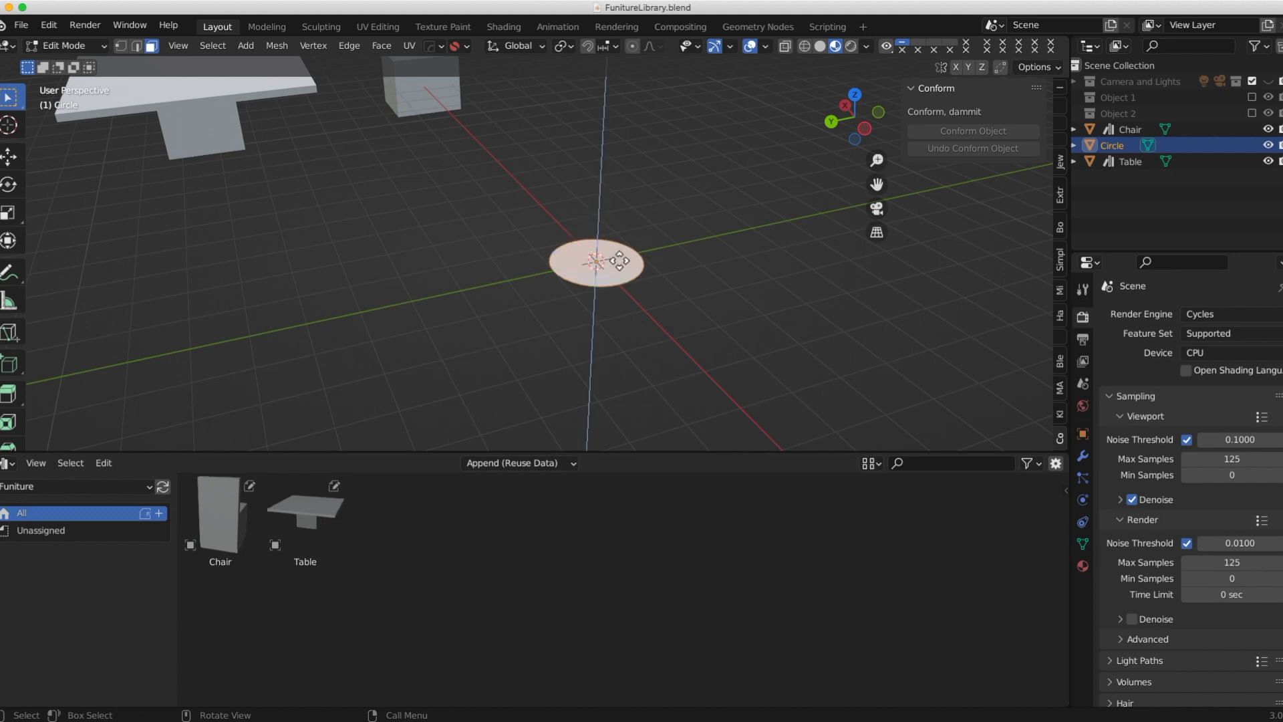
{"action": "key", "text": "z"}
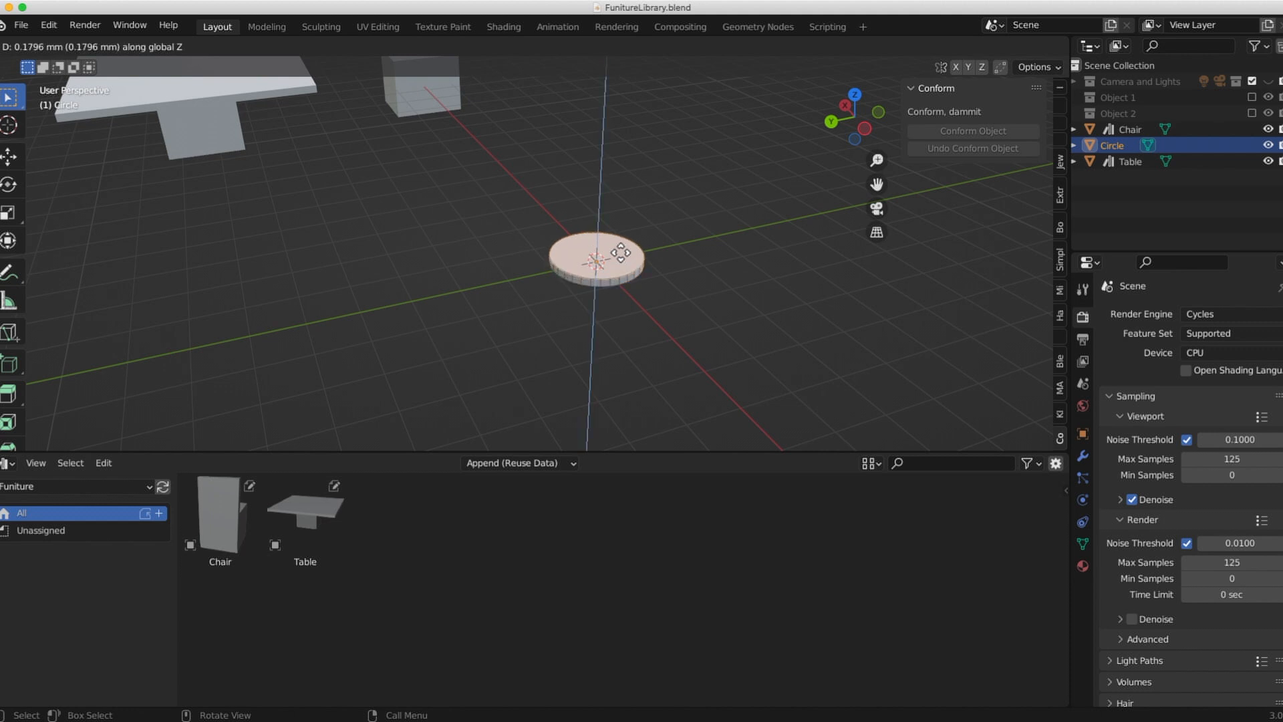
{"action": "left_click", "coordinate": [620, 248]}
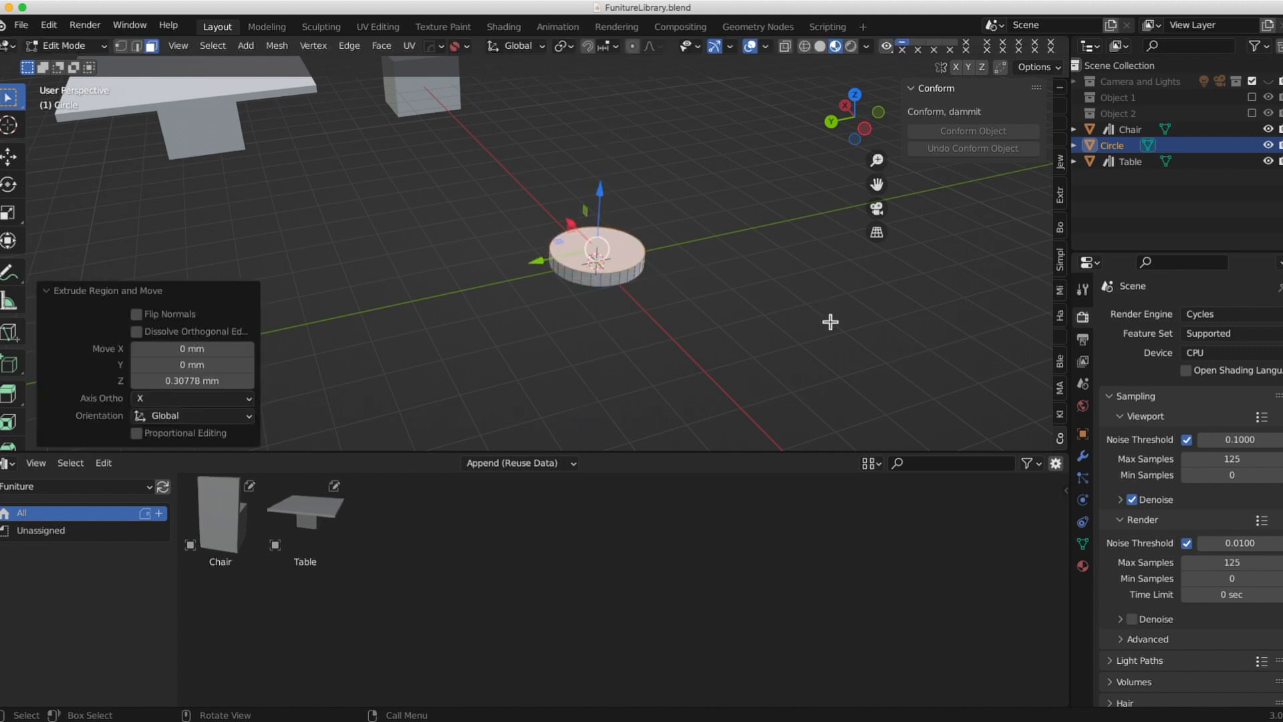
{"action": "key", "text": "s"}
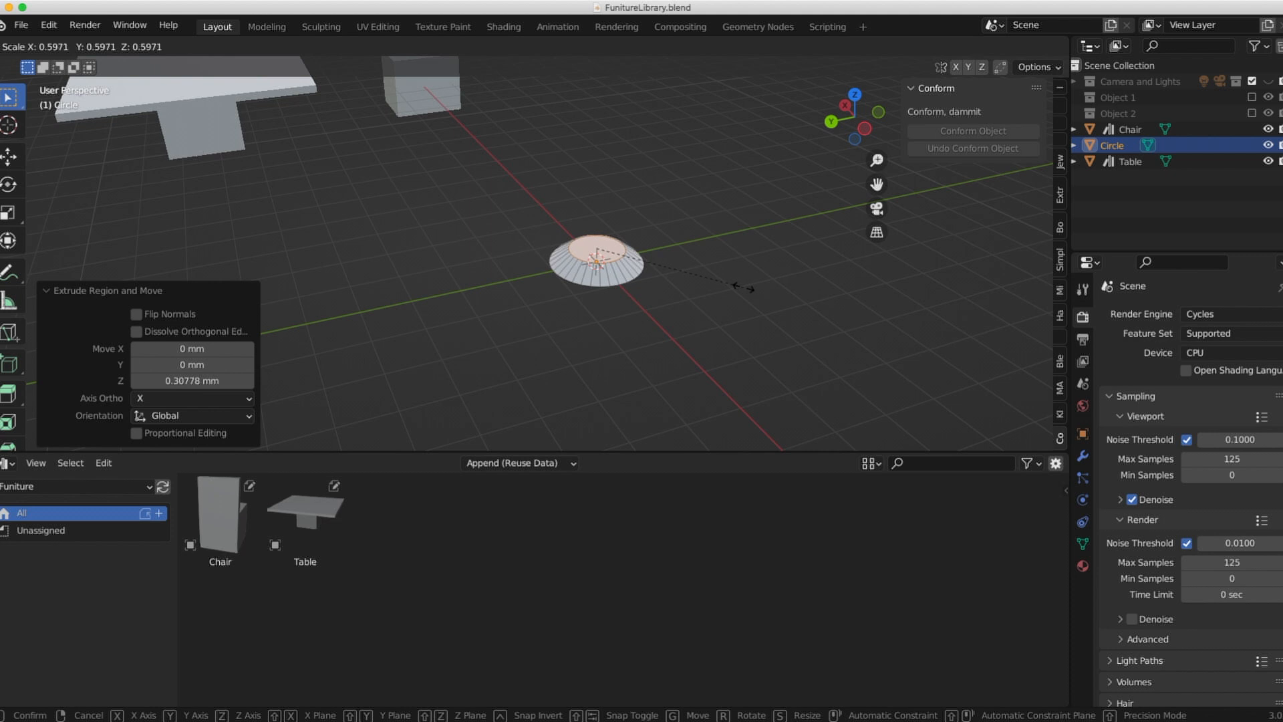
{"action": "left_click", "coordinate": [709, 291]}
Extrude the base's top face upward about 0.52 mm and scale it to roughly a third for a narrow neck.
{"action": "key", "text": "e"}
{"action": "key", "text": "z"}
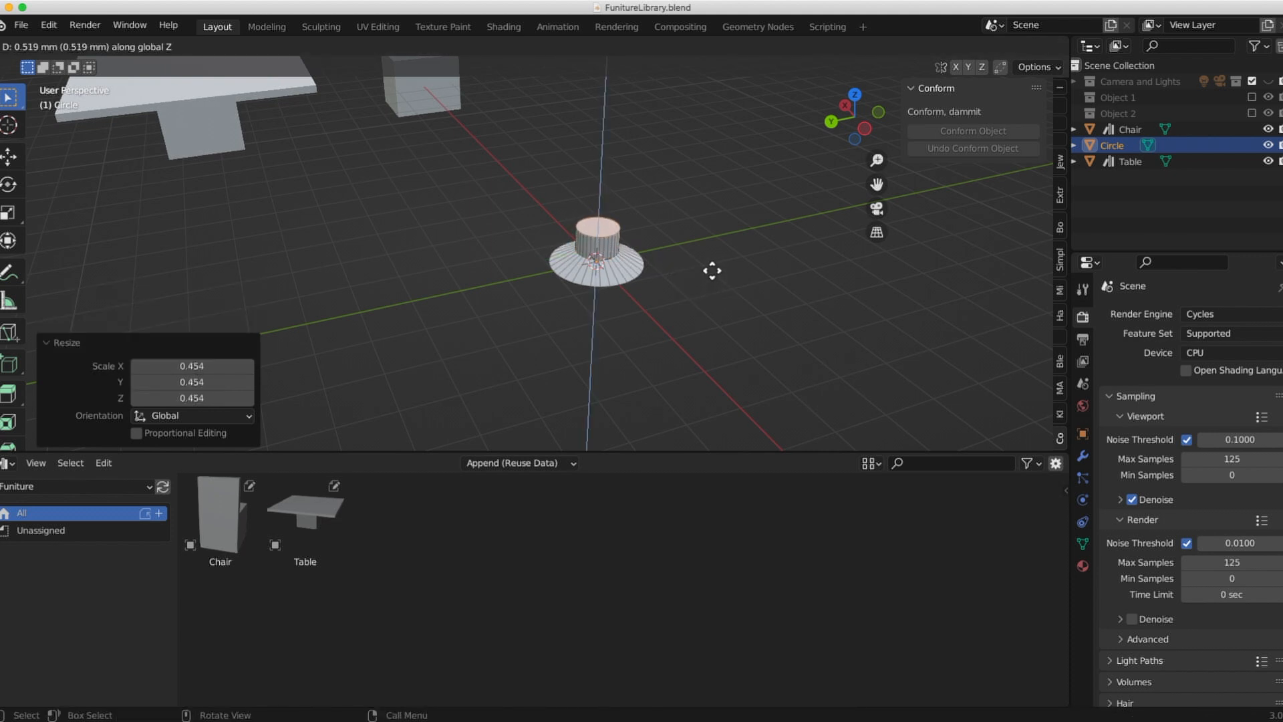
{"action": "left_click", "coordinate": [712, 271]}
{"action": "key", "text": "s"}
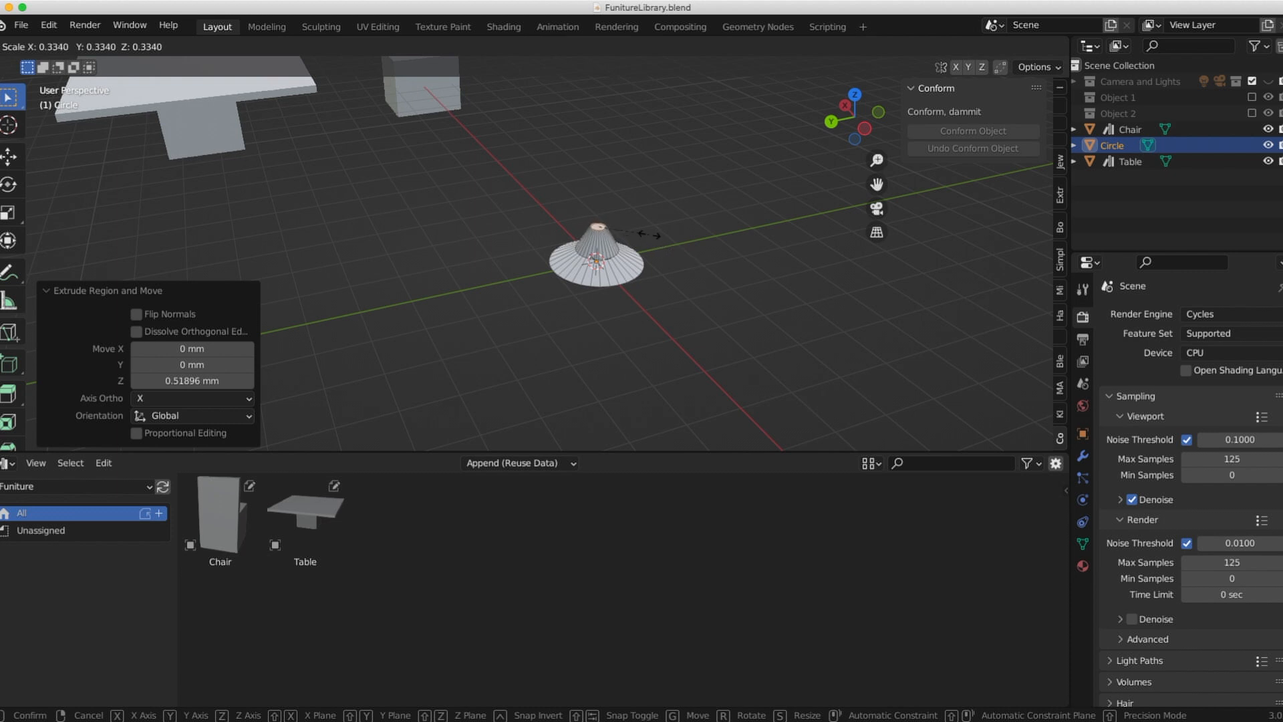
{"action": "left_click", "coordinate": [653, 239]}
Extrude the neck upward about 1.16 mm and raise its top face another 0.95 mm or so to form the lamp's stem.
{"action": "key", "text": "e"}
{"action": "key", "text": "z"}
{"action": "left_click", "coordinate": [620, 152]}
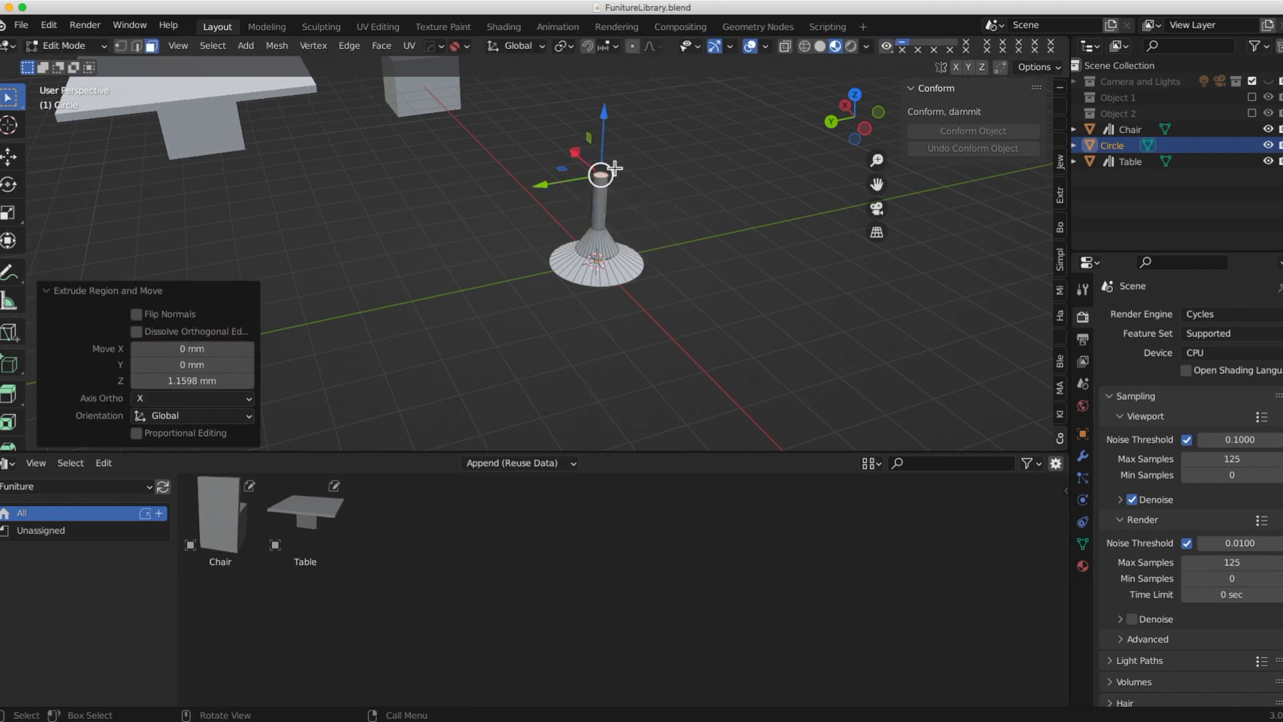
{"action": "left_click_drag", "start_coordinate": [603, 122], "coordinate": [600, 73]}
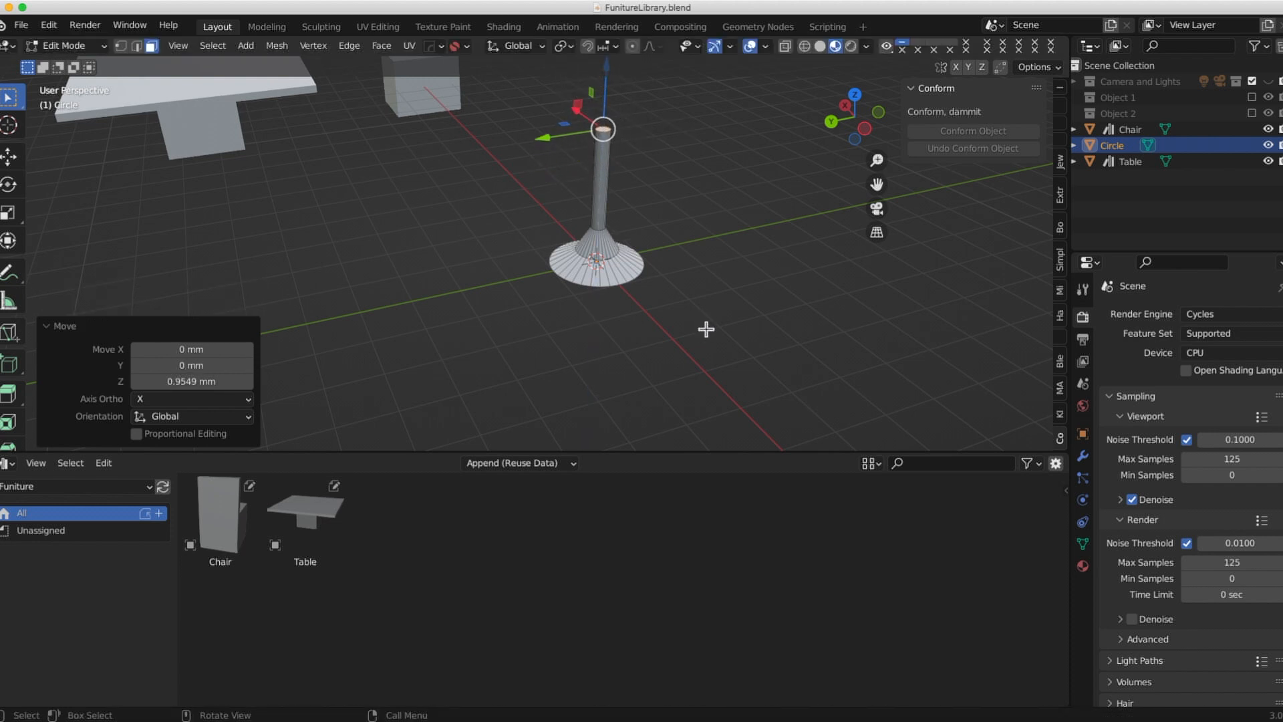
Extrude the stem's top face outward by a factor of about 1.25, and extrude it down about 1.72 mm along Z.
{"action": "key", "text": "s"}
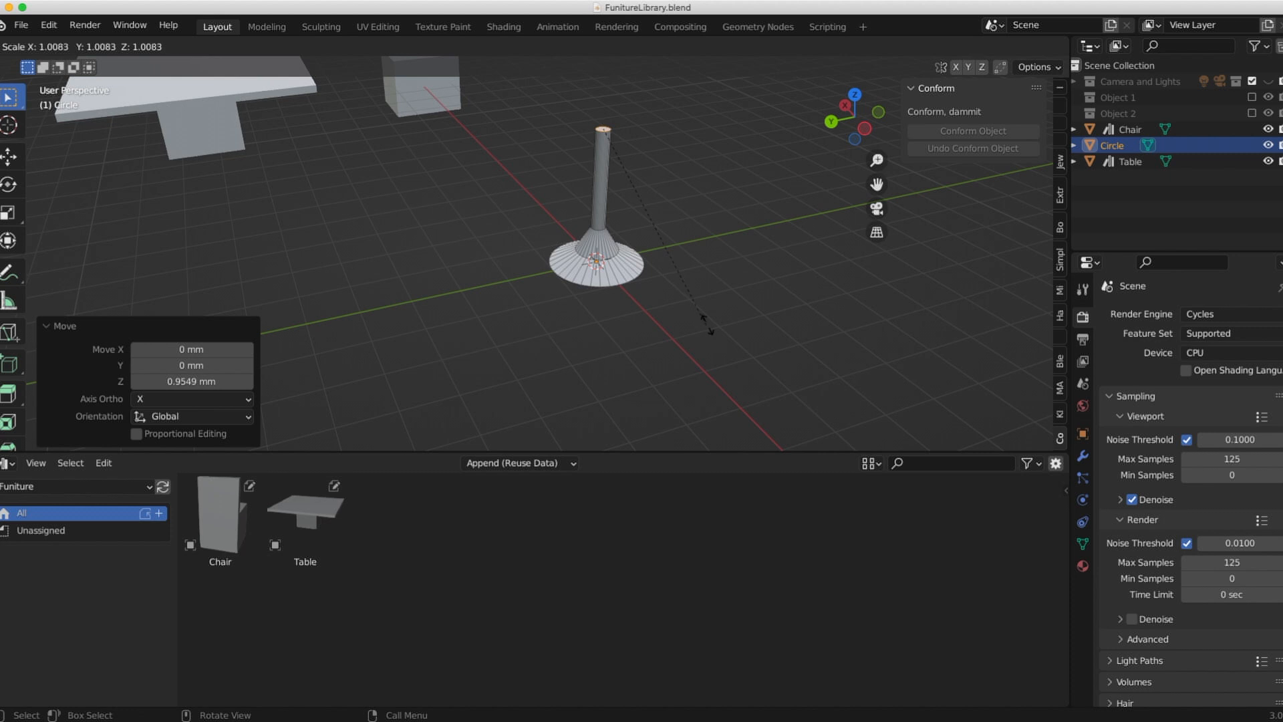
{"action": "left_click", "coordinate": [776, 343]}
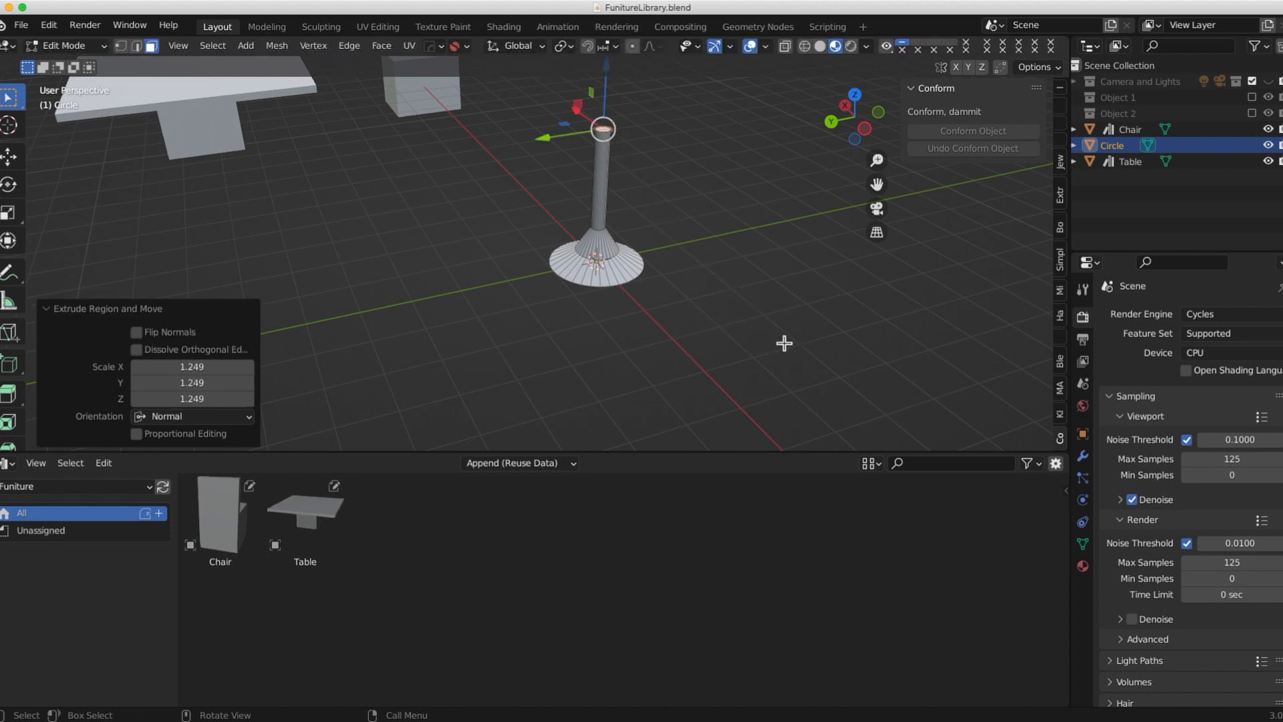
{"action": "key", "text": "g"}
{"action": "key", "text": "z"}
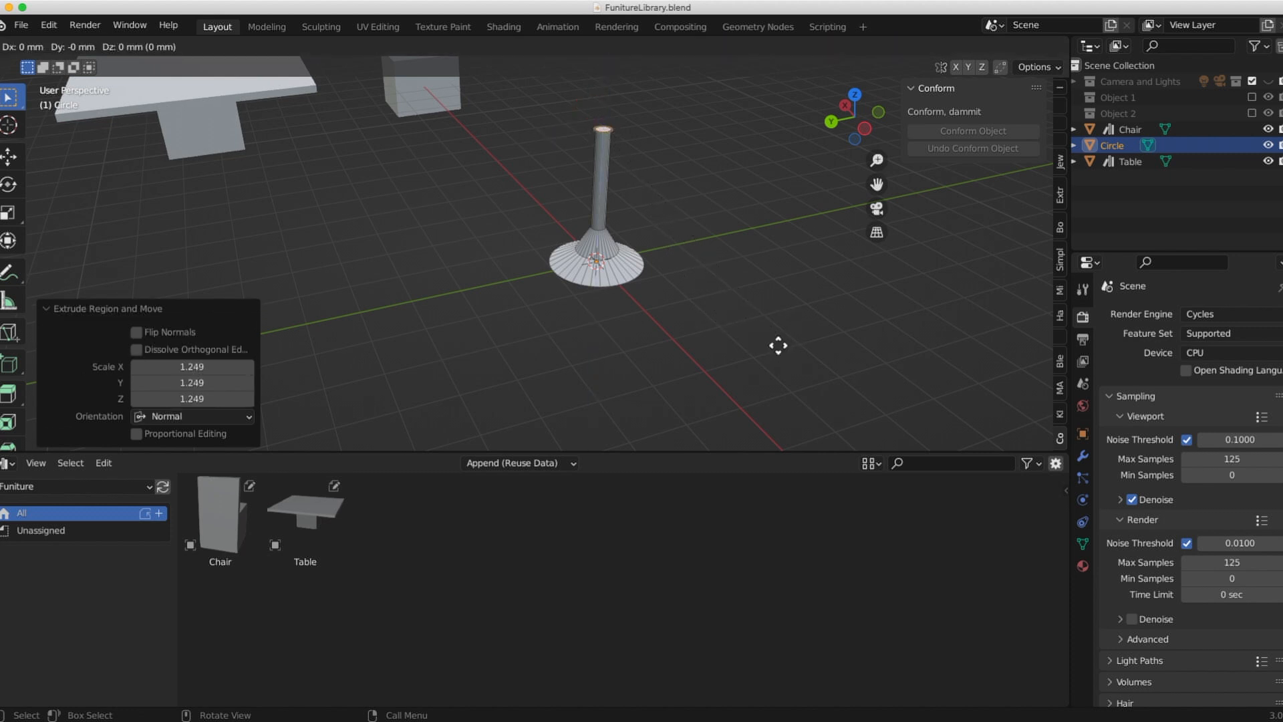
{"action": "left_click", "coordinate": [792, 425]}
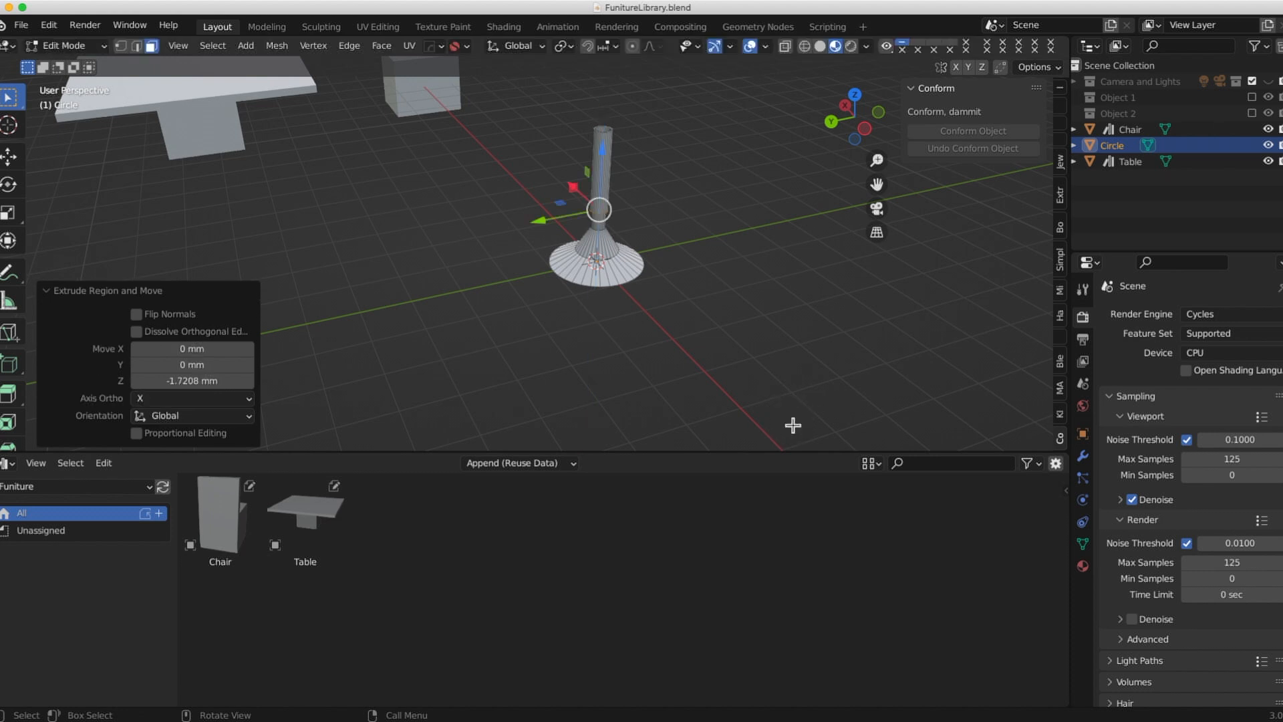
Scale the lowered face by about 7.4 to flare the lampshade, and extrude it up about 0.11 mm for the rim.
{"action": "key", "text": "s"}
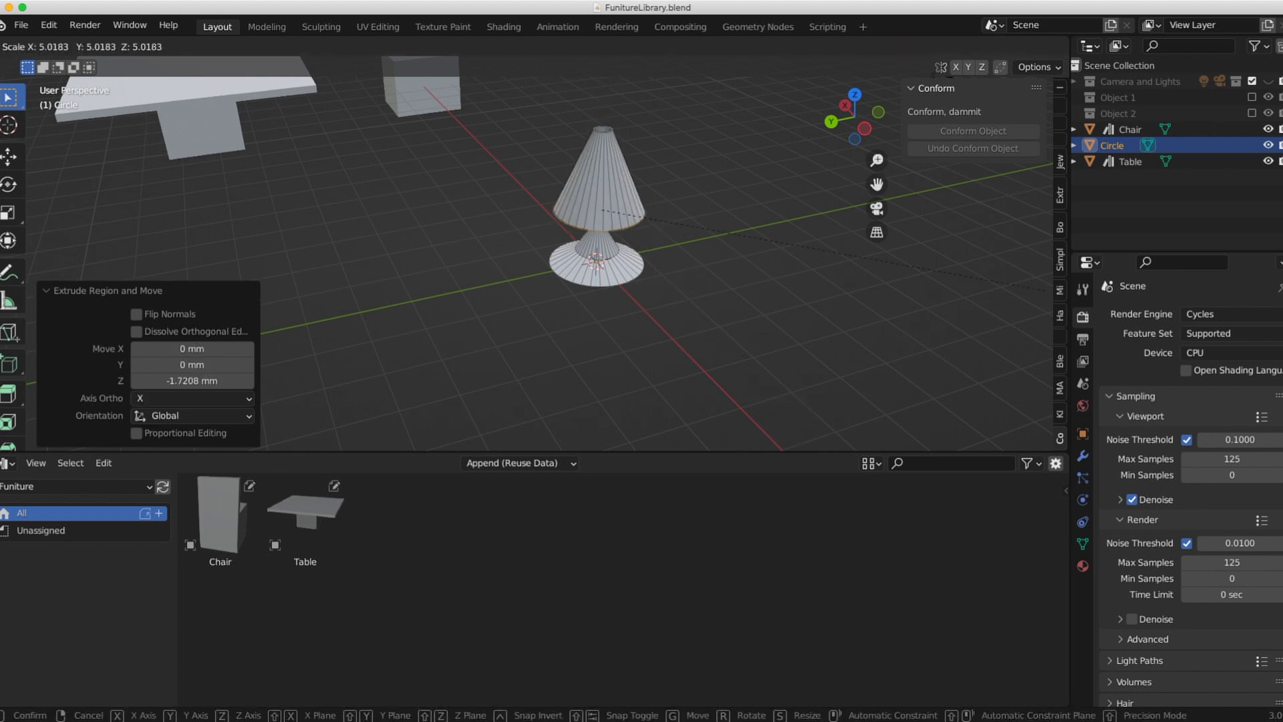
{"action": "left_click", "coordinate": [528, 118]}
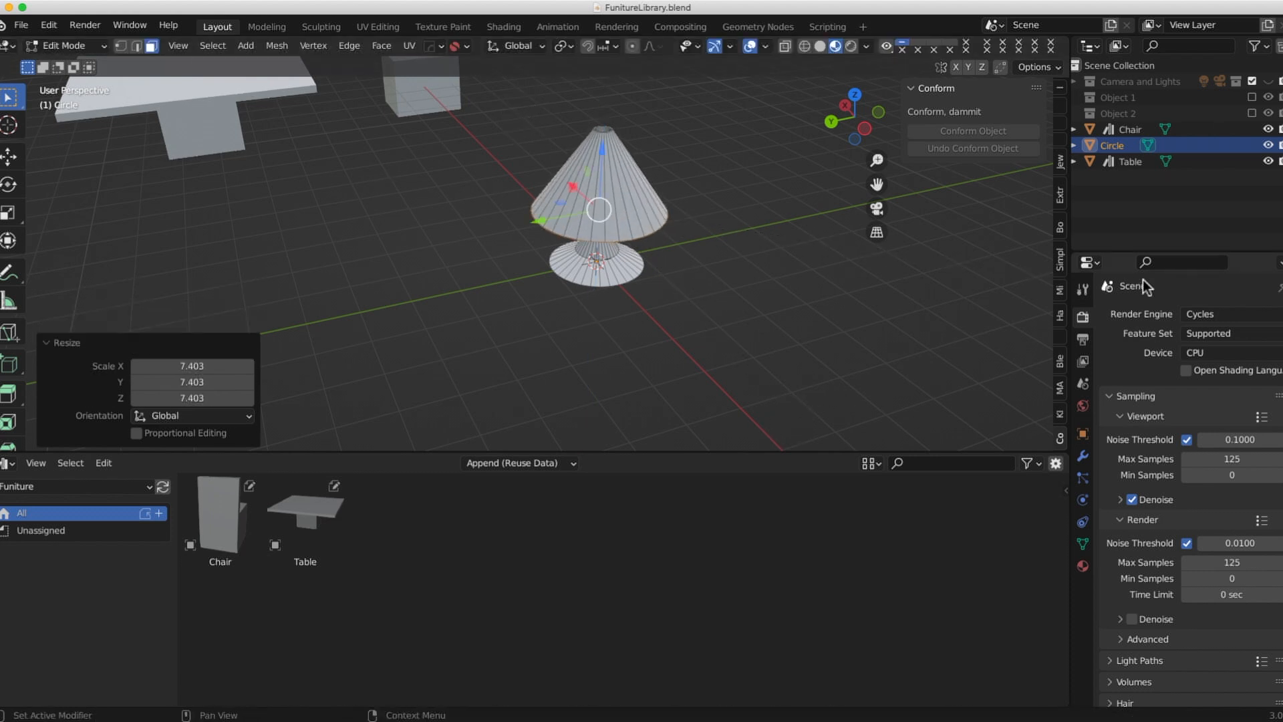
{"action": "key", "text": "g"}
{"action": "key", "text": "z"}
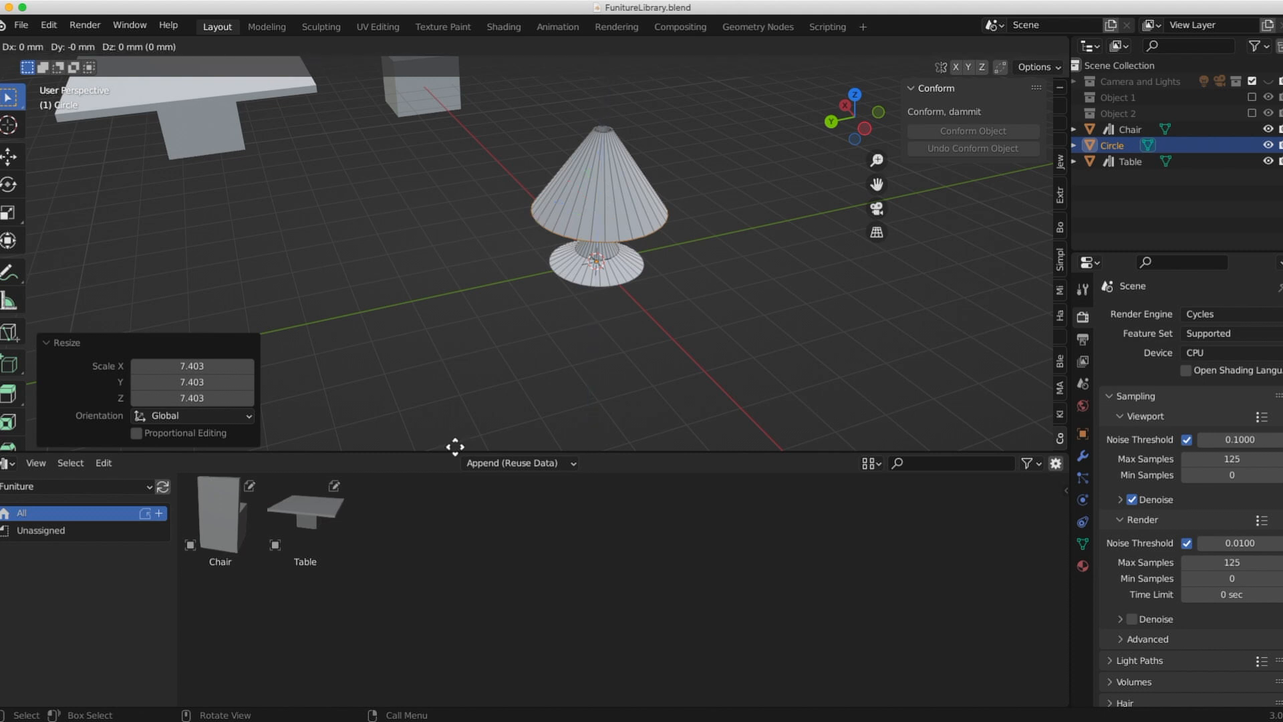
{"action": "left_click", "coordinate": [453, 441]}
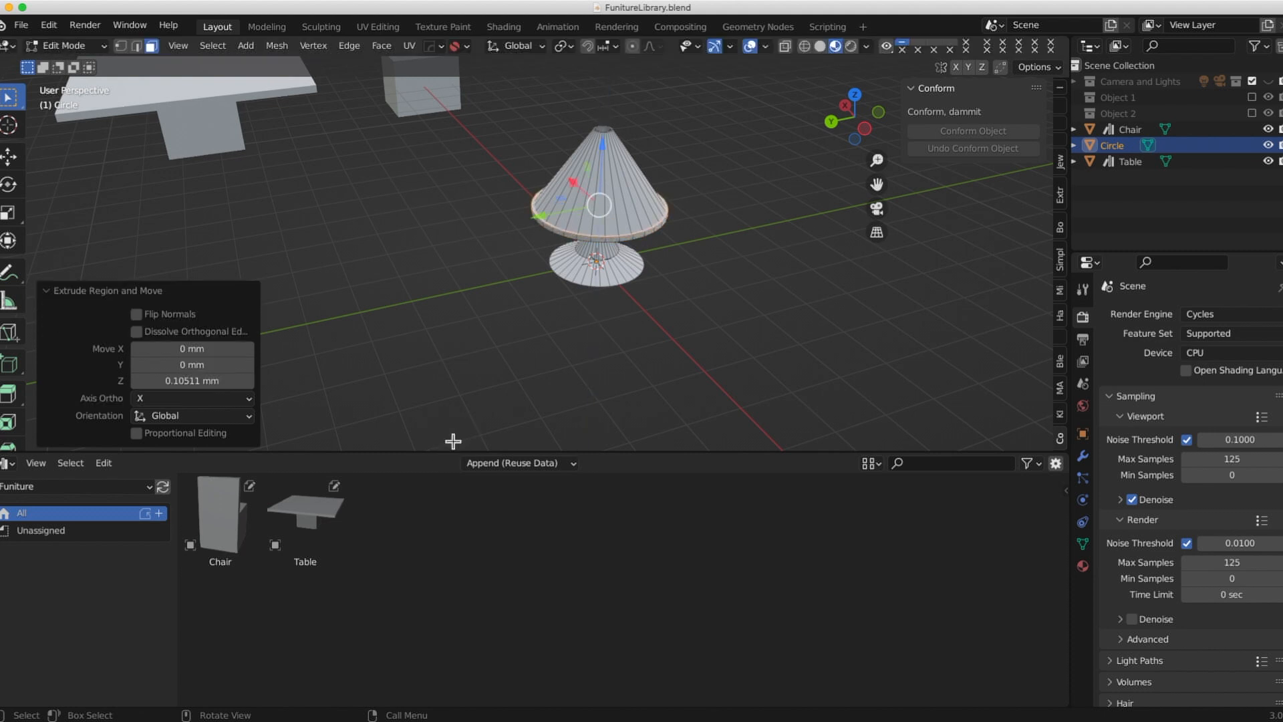
Extrude the rim face up about 1.68 mm and scale it by about 0.154 to close the lampshade, returning to Object Mode.
{"action": "key", "text": "g"}
{"action": "key", "text": "z"}
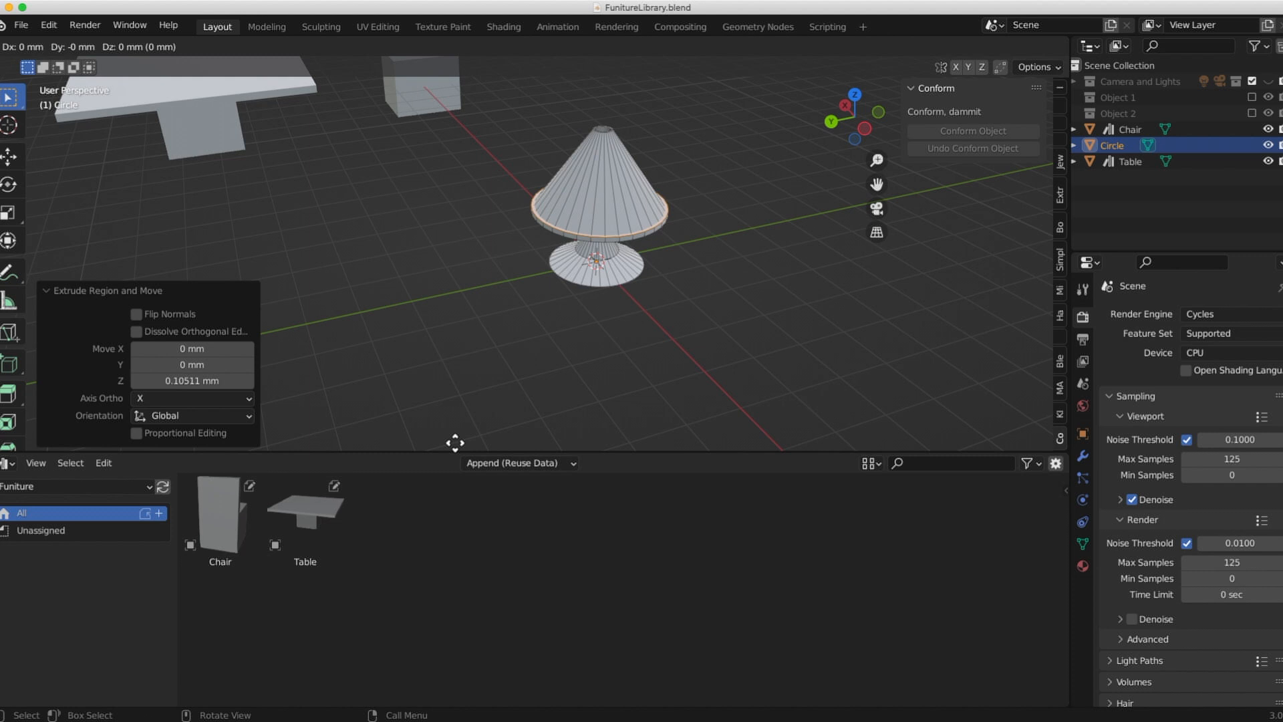
{"action": "left_click", "coordinate": [459, 355]}
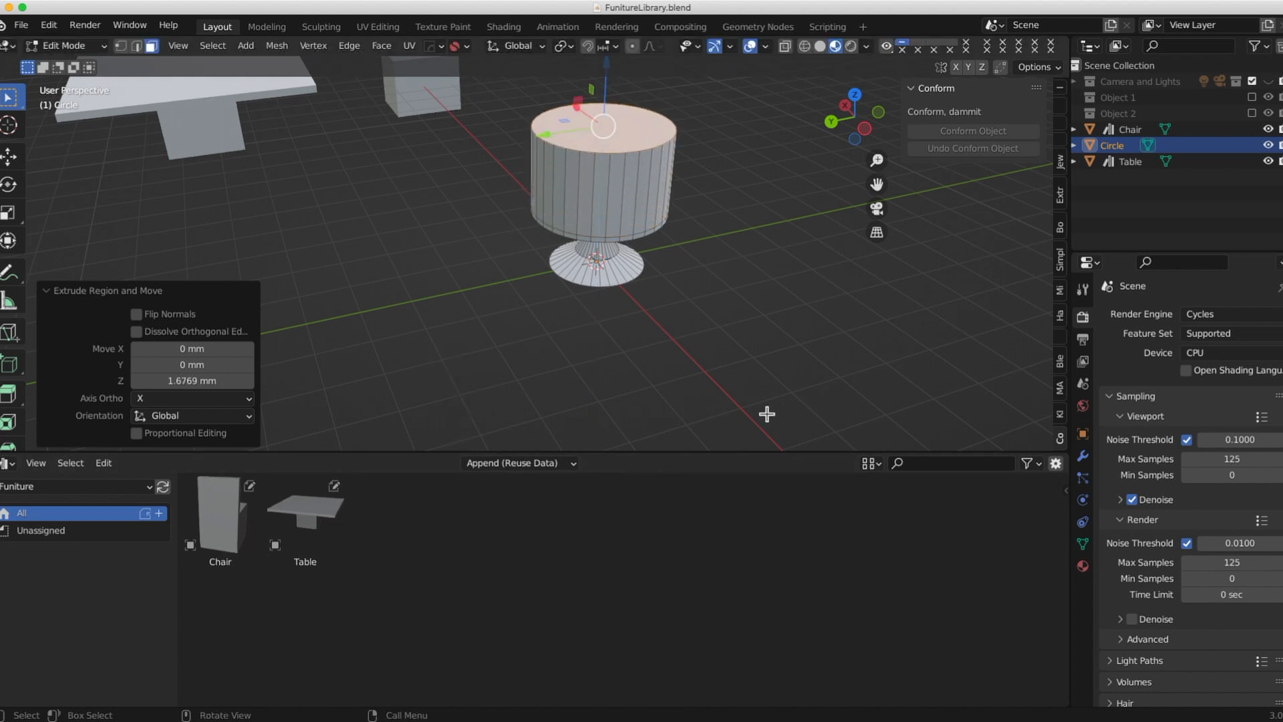
{"action": "key", "text": "s"}
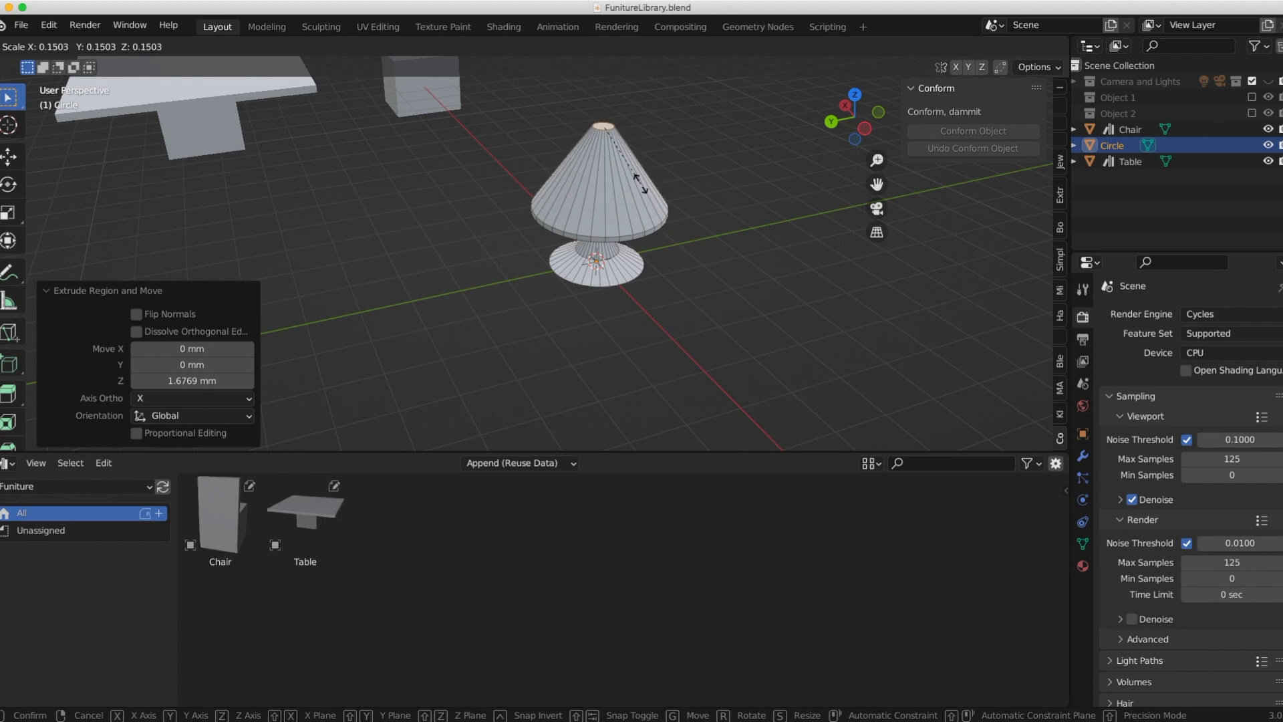
{"action": "left_click", "coordinate": [632, 173]}
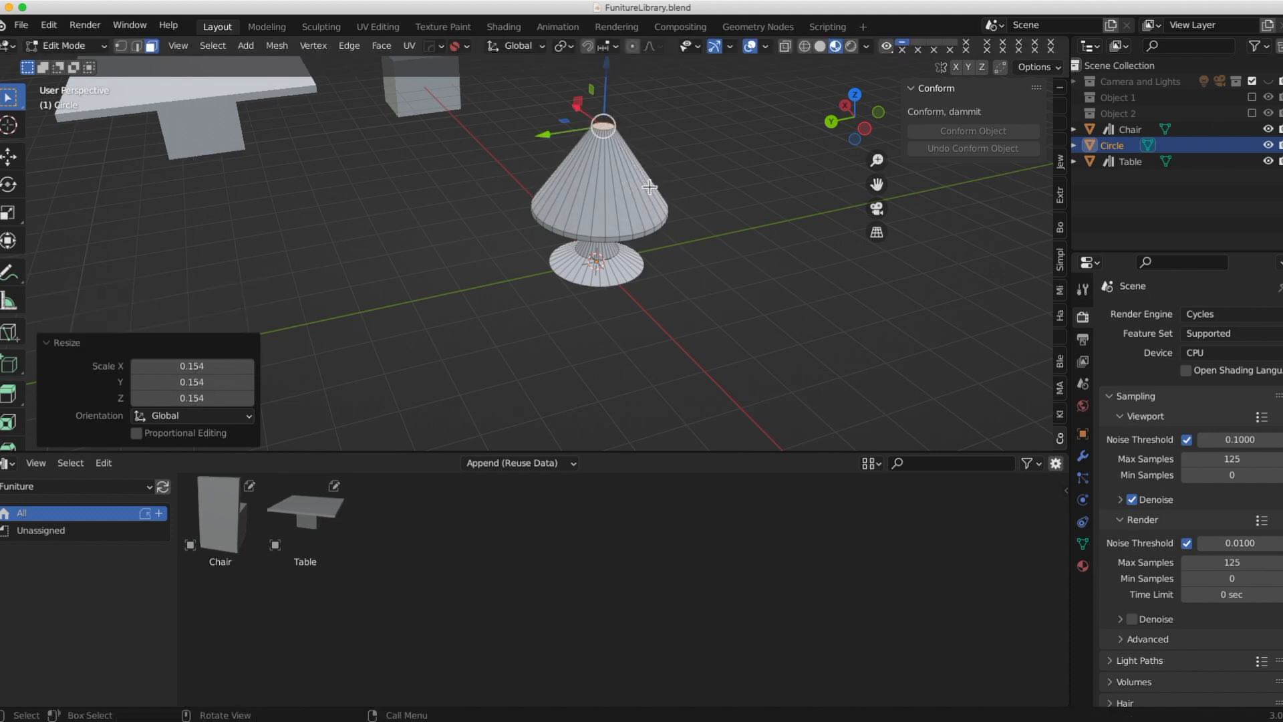
{"action": "key", "text": "Tab"}
{"action": "middle_click_drag", "start_coordinate": [735, 236], "coordinate": [494, 235]}
{"action": "middle_click_drag", "start_coordinate": [577, 247], "coordinate": [683, 243]}
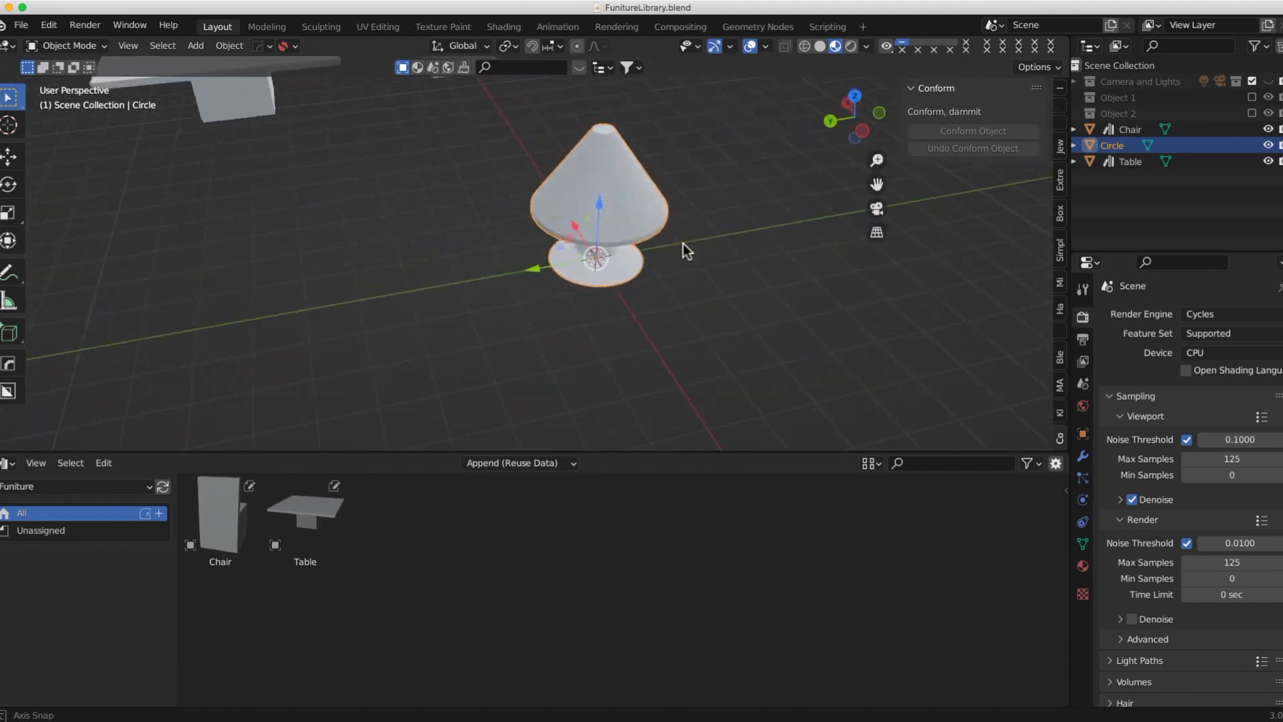
Rename the modelled Circle object to Lamp and mark it as an asset.
{"action": "scroll", "coordinate": [670, 164], "scroll_direction": "up", "scroll_amount": 3}
{"action": "middle_click_drag", "start_coordinate": [664, 171], "coordinate": [522, 177]}
{"action": "double_click", "coordinate": [1123, 145]}
{"action": "type", "text": "Lamp"}
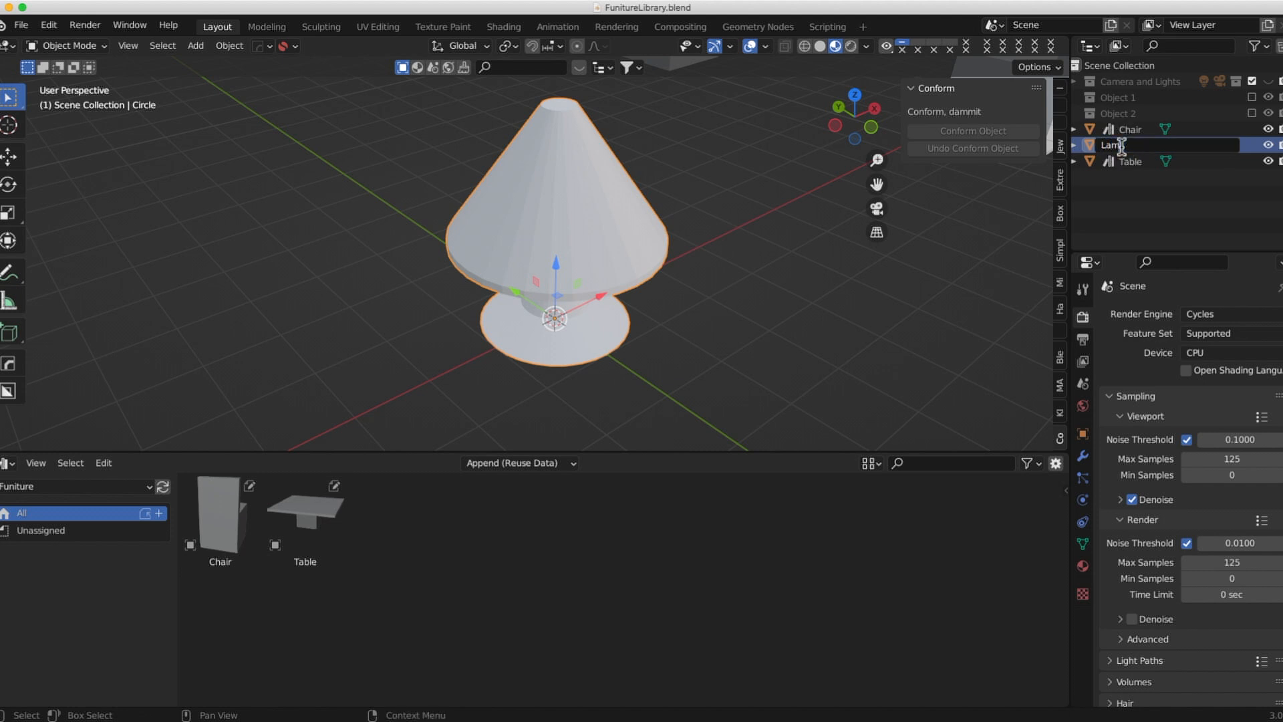
{"action": "key", "text": "Return"}
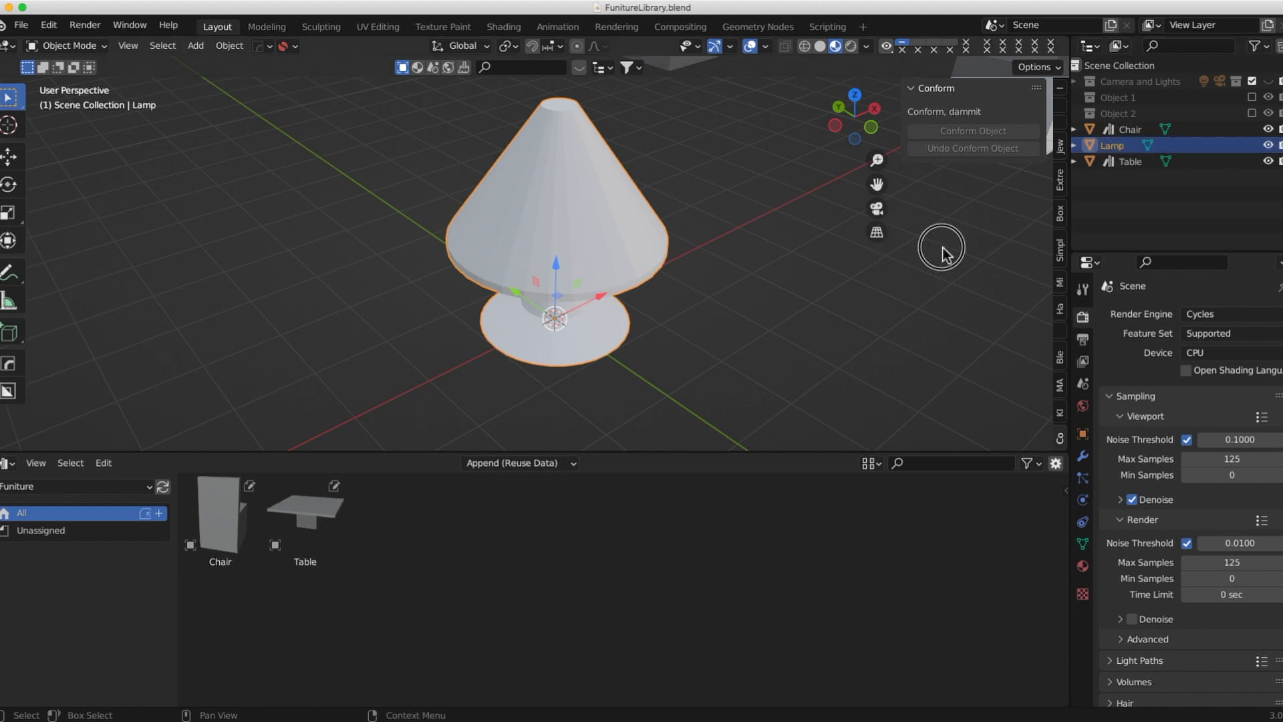
{"action": "right_click", "coordinate": [1097, 147]}
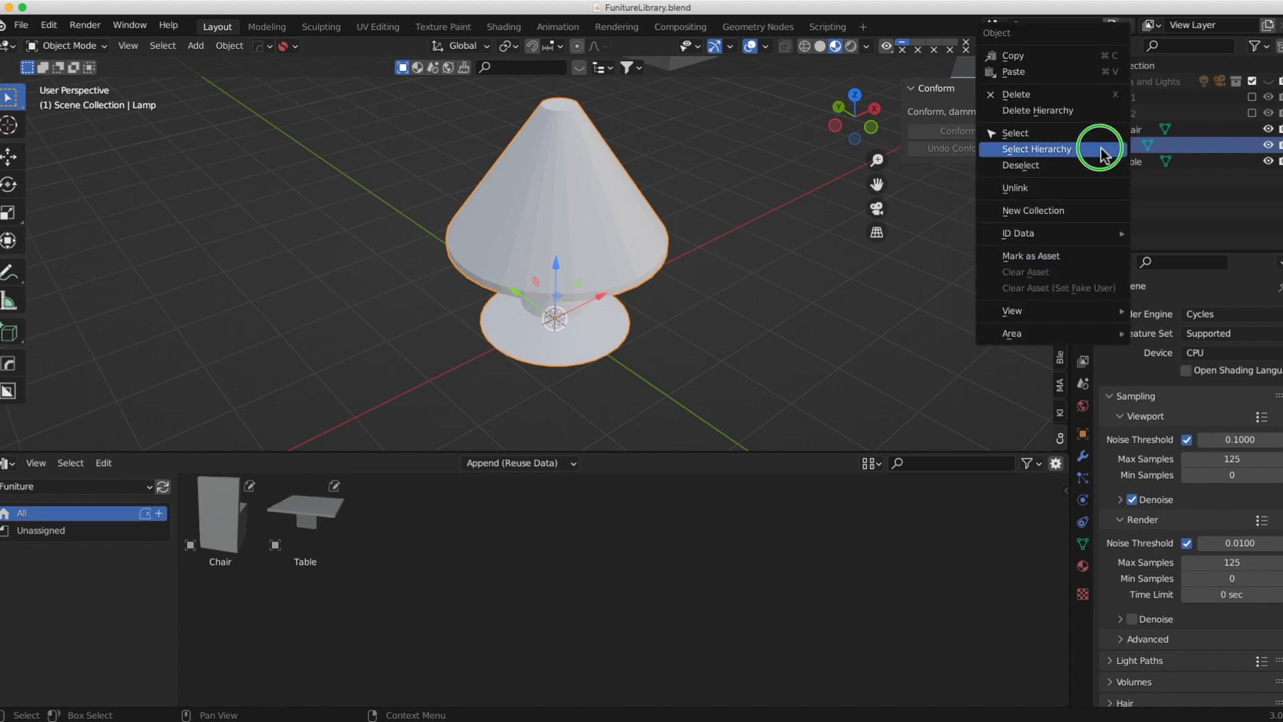
{"action": "left_click", "coordinate": [1055, 258]}
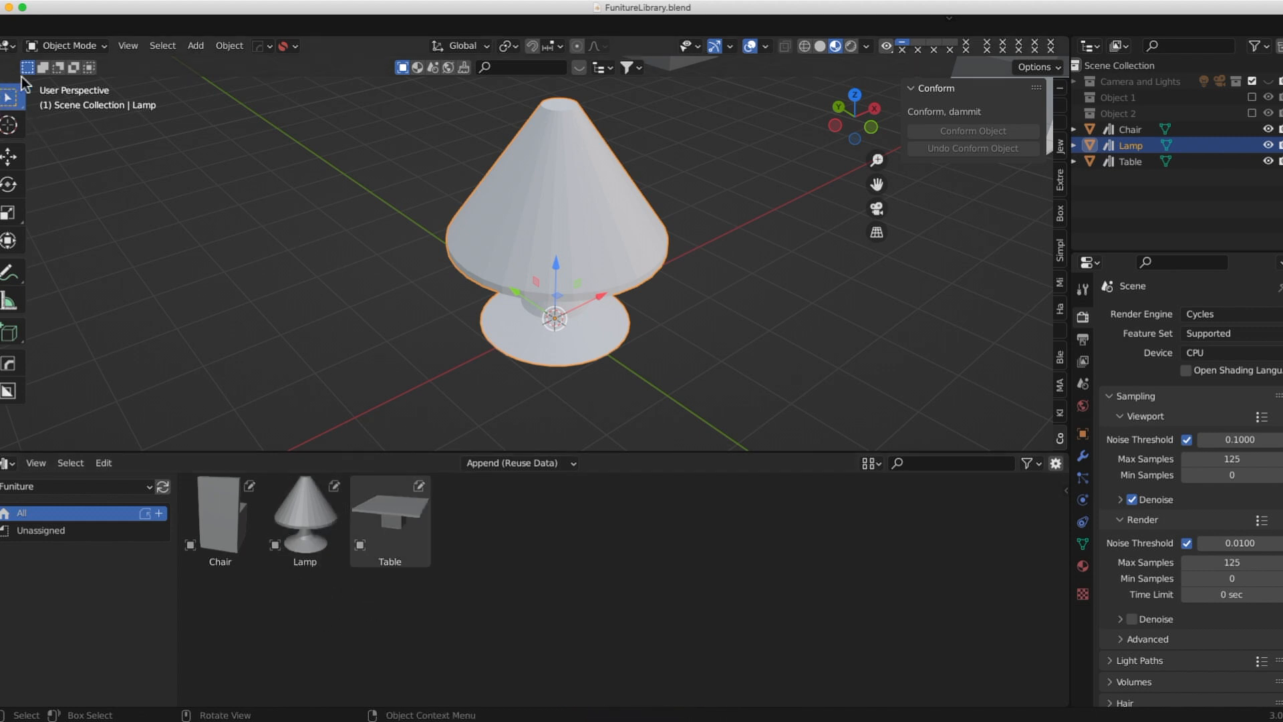
Enlarge the 3D viewport slightly, save the FunitureLibrary file, and open the recent file demo.blend.
{"action": "left_click_drag", "start_coordinate": [130, 458], "coordinate": [131, 483]}
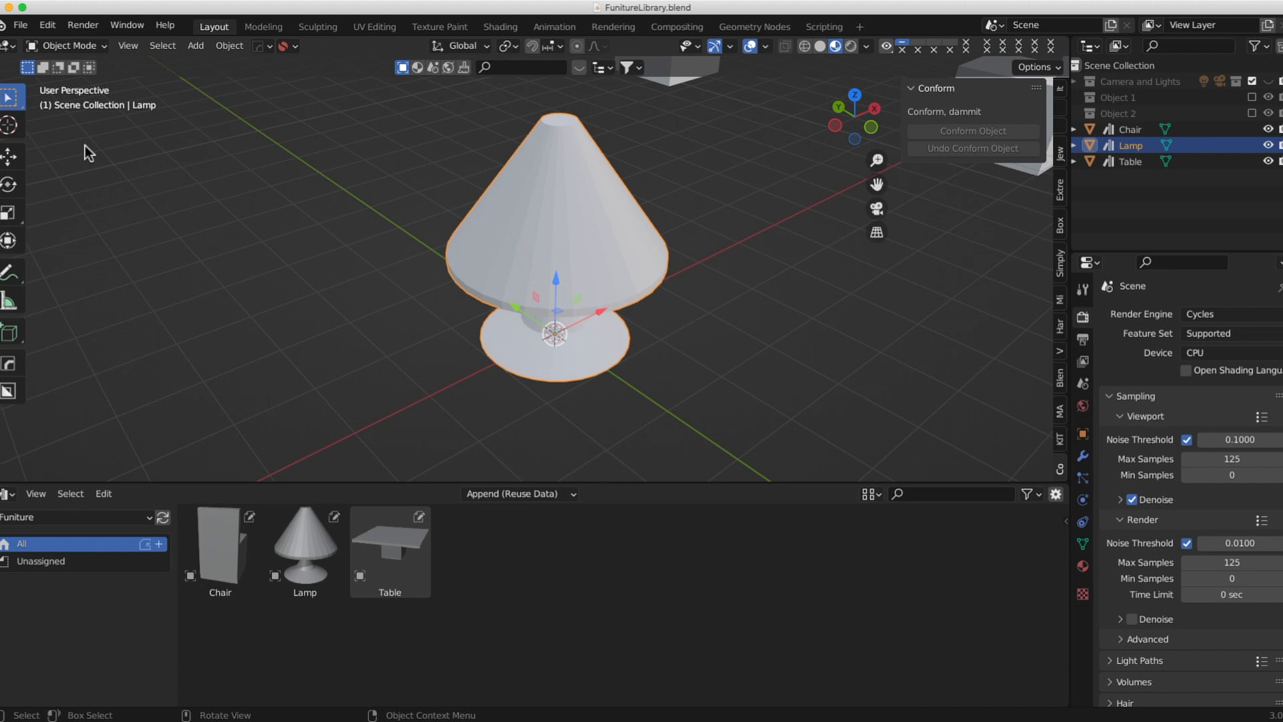
{"action": "left_click", "coordinate": [21, 28]}
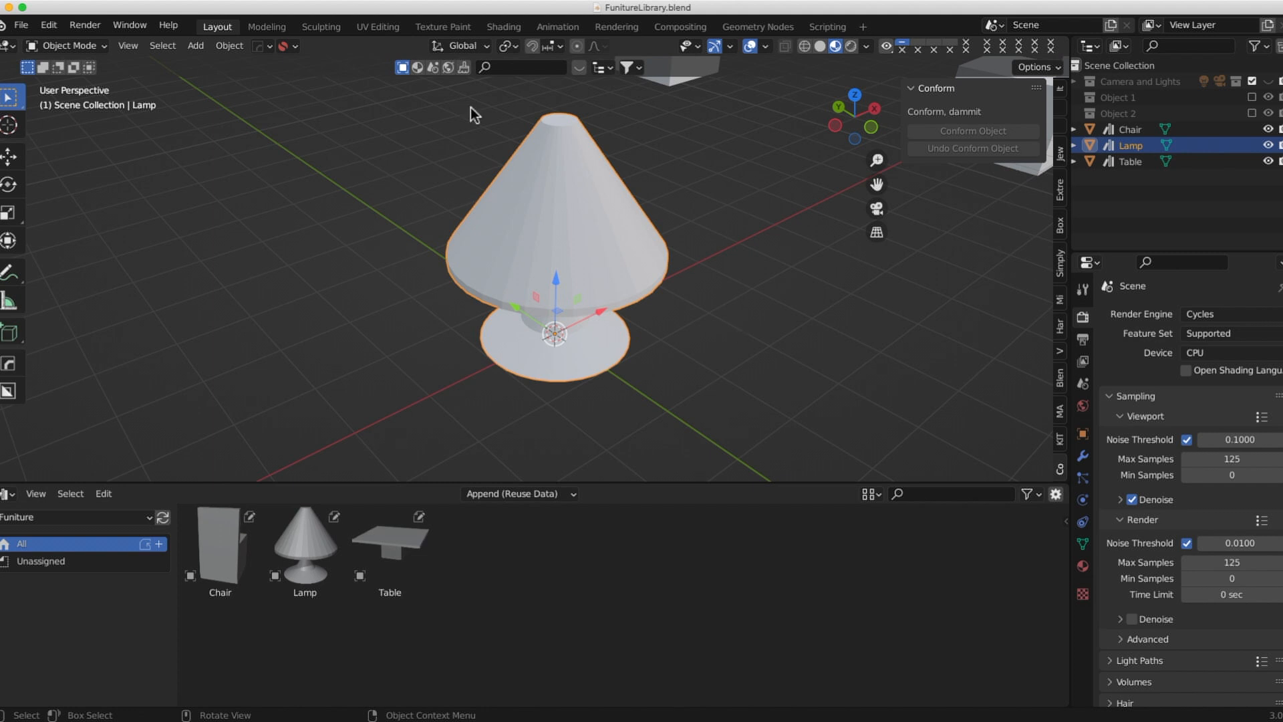
{"action": "left_click", "coordinate": [24, 26]}
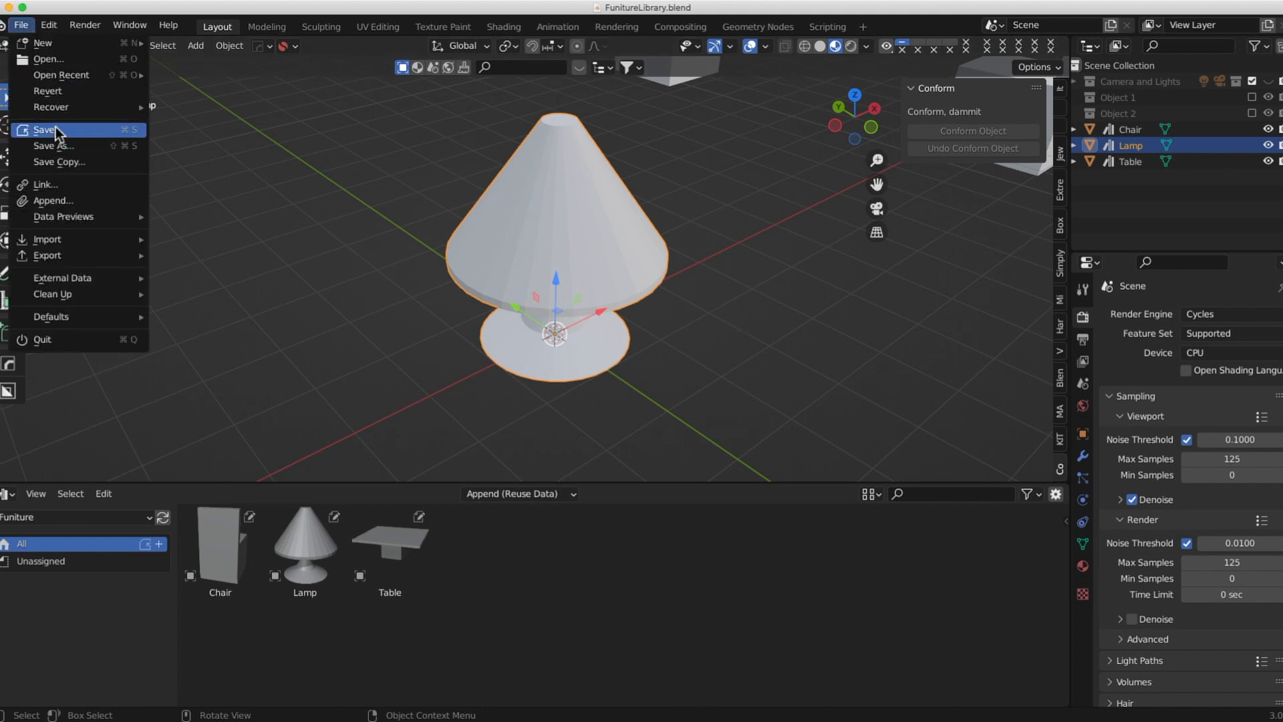
{"action": "left_click", "coordinate": [56, 132]}
{"action": "left_click", "coordinate": [21, 25]}
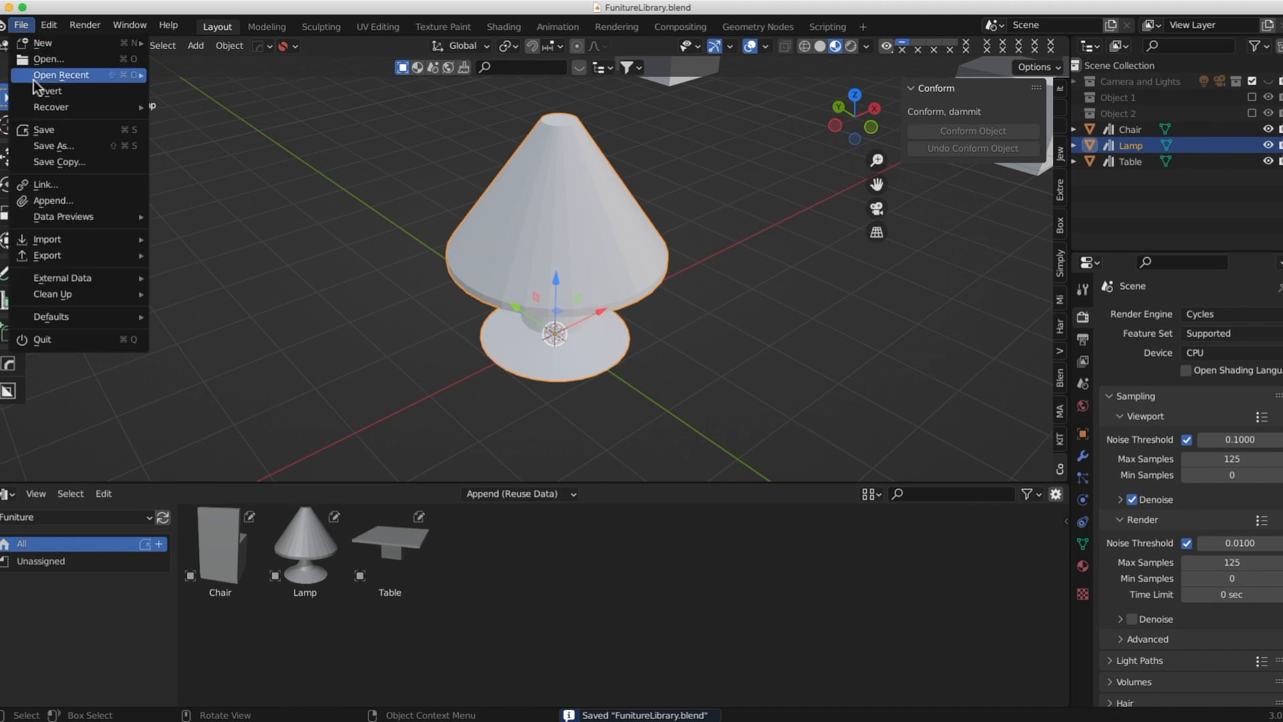
{"action": "mouse_move", "coordinate": [60, 76]}
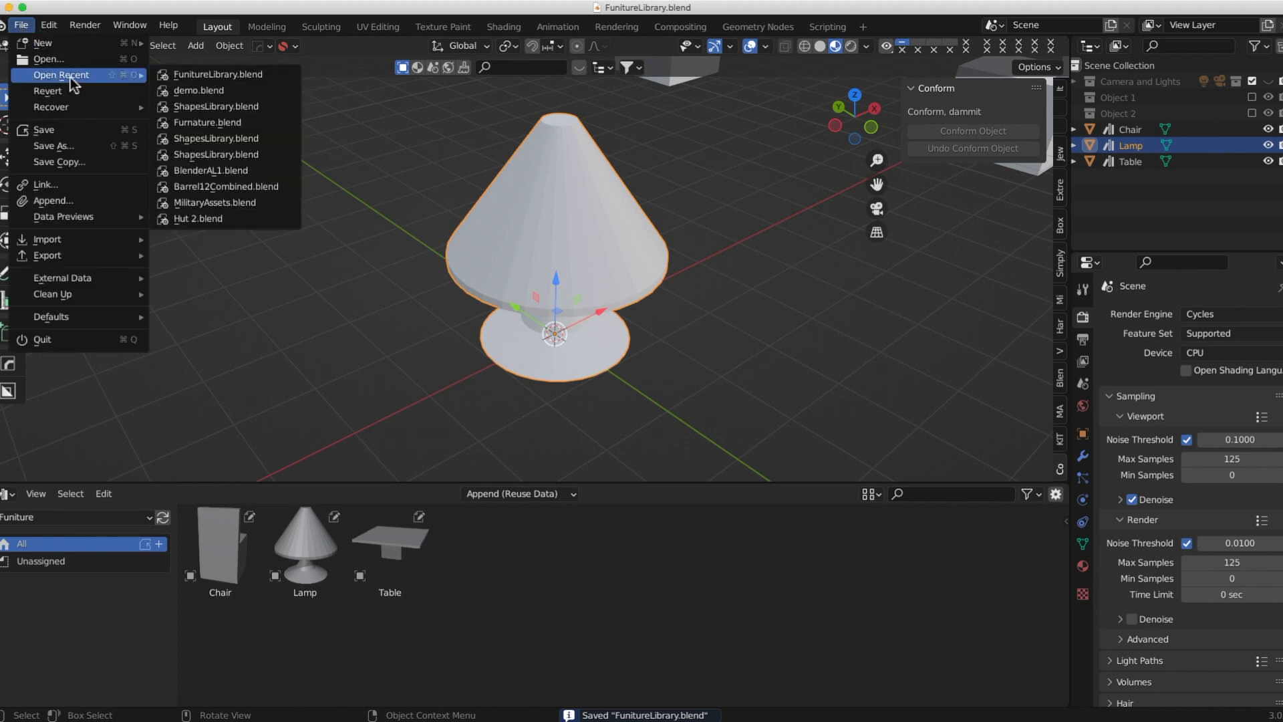
{"action": "left_click", "coordinate": [220, 91]}
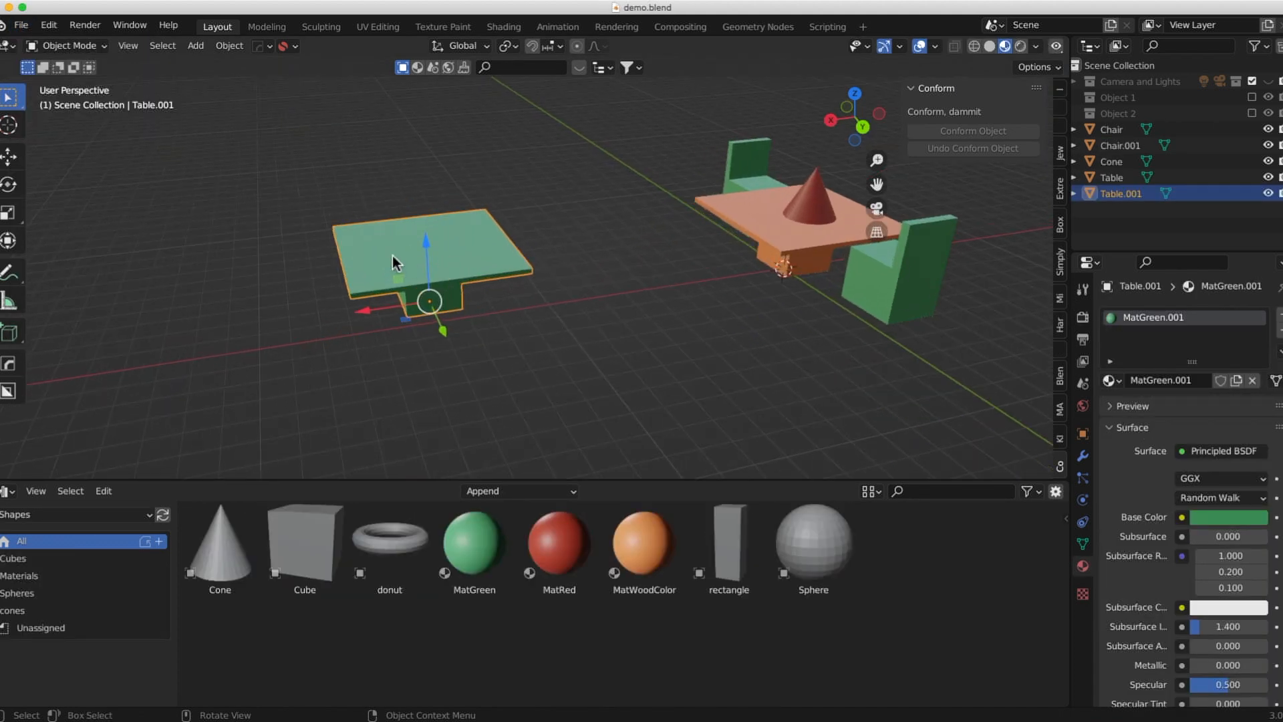
Place the Lamp asset from the Funiture library on top of the green table.
{"action": "scroll", "coordinate": [414, 268], "scroll_direction": "up", "scroll_amount": 2}
{"action": "left_click", "coordinate": [67, 515]}
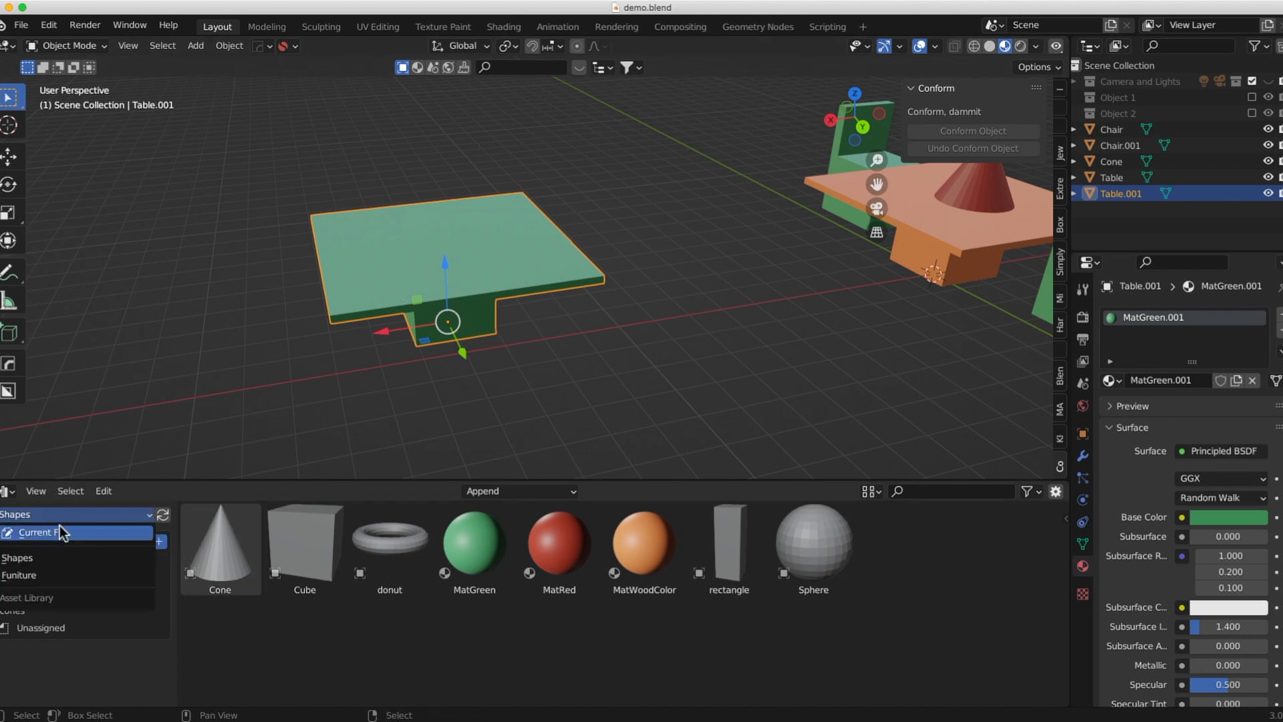
{"action": "left_click", "coordinate": [33, 575]}
{"action": "left_click_drag", "start_coordinate": [299, 548], "coordinate": [438, 243]}
{"action": "middle_click_drag", "start_coordinate": [441, 248], "coordinate": [588, 314]}
Apply the MatRed material from the Shapes library to the lamp on the green table.
{"action": "left_click", "coordinate": [67, 514]}
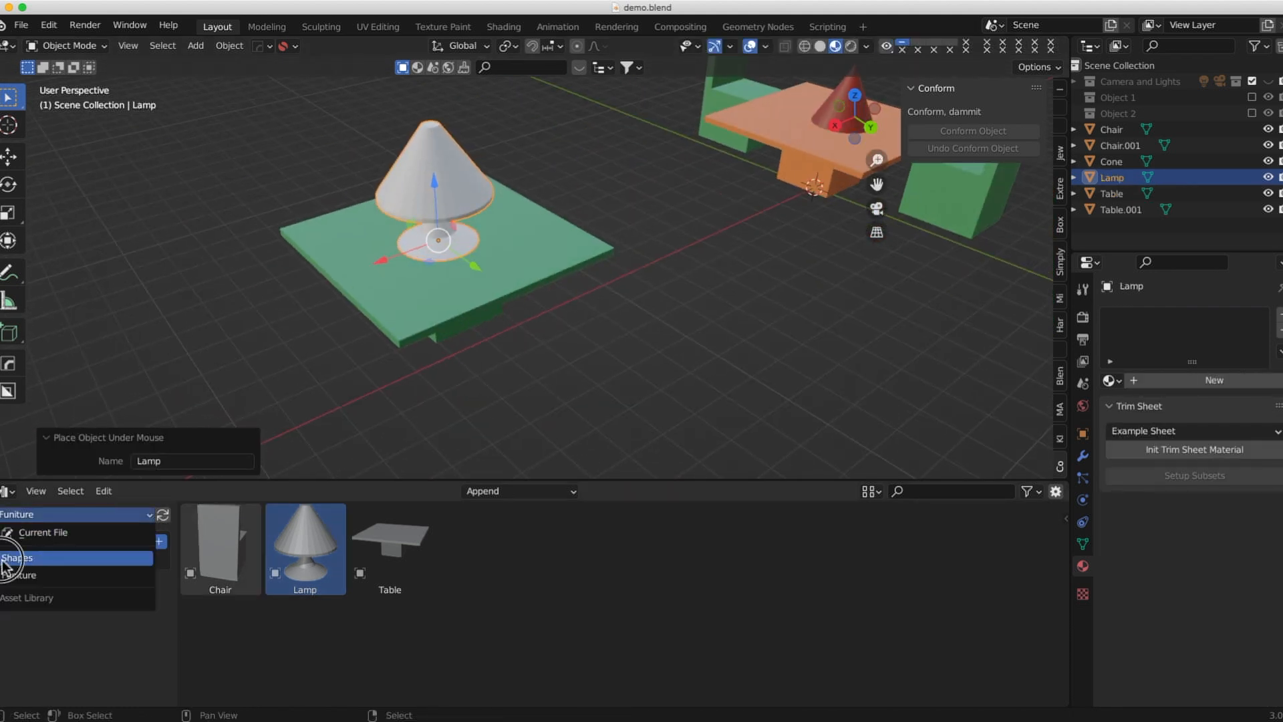
{"action": "left_click", "coordinate": [3, 560]}
{"action": "left_click_drag", "start_coordinate": [552, 553], "coordinate": [443, 254]}
{"action": "middle_click_drag", "start_coordinate": [444, 194], "coordinate": [736, 213]}
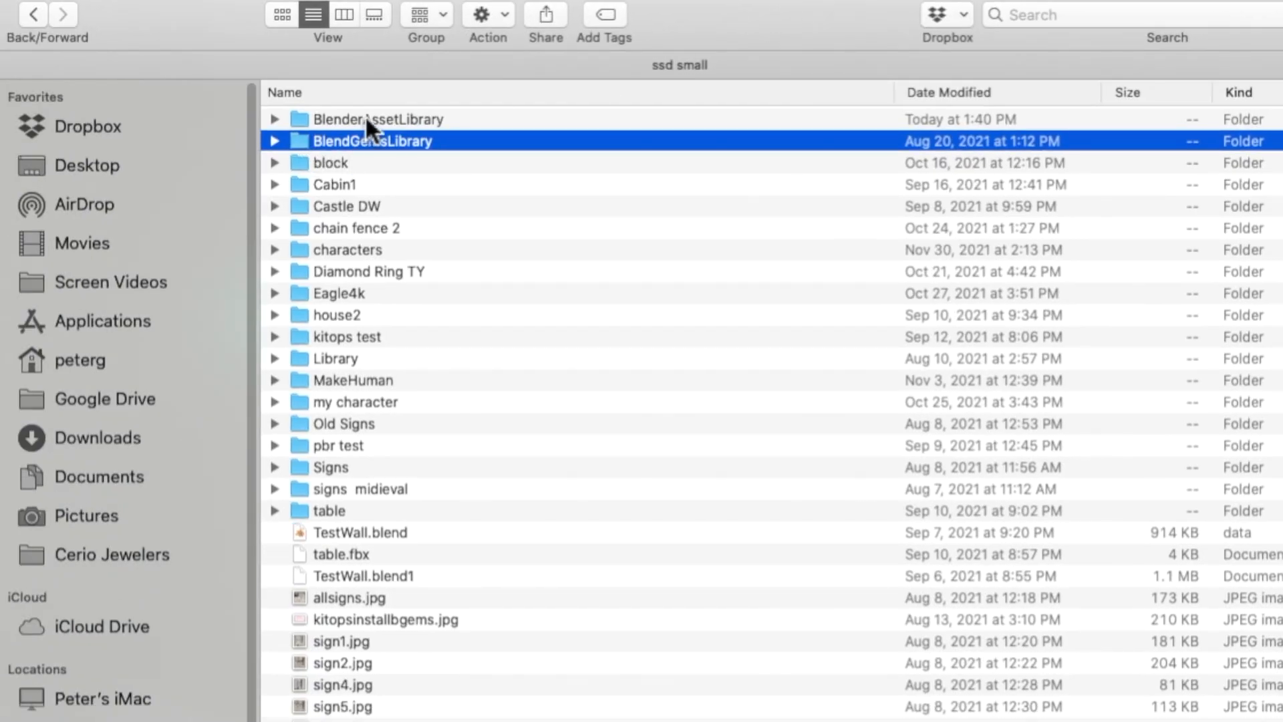
Switch to Finder, look at the Shapes folder's files in BlenderAssetLibrary, and create a folder named Cars beside it.
{"action": "double_click", "coordinate": [365, 119]}
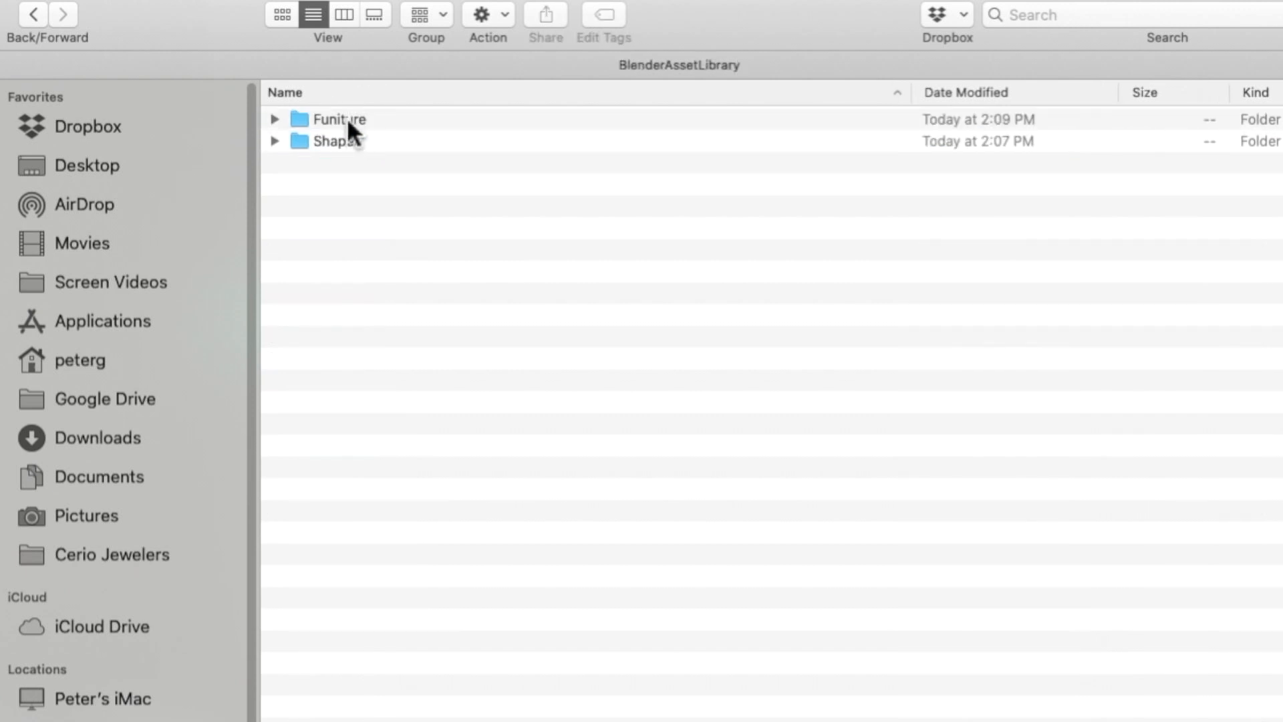
{"action": "double_click", "coordinate": [347, 142]}
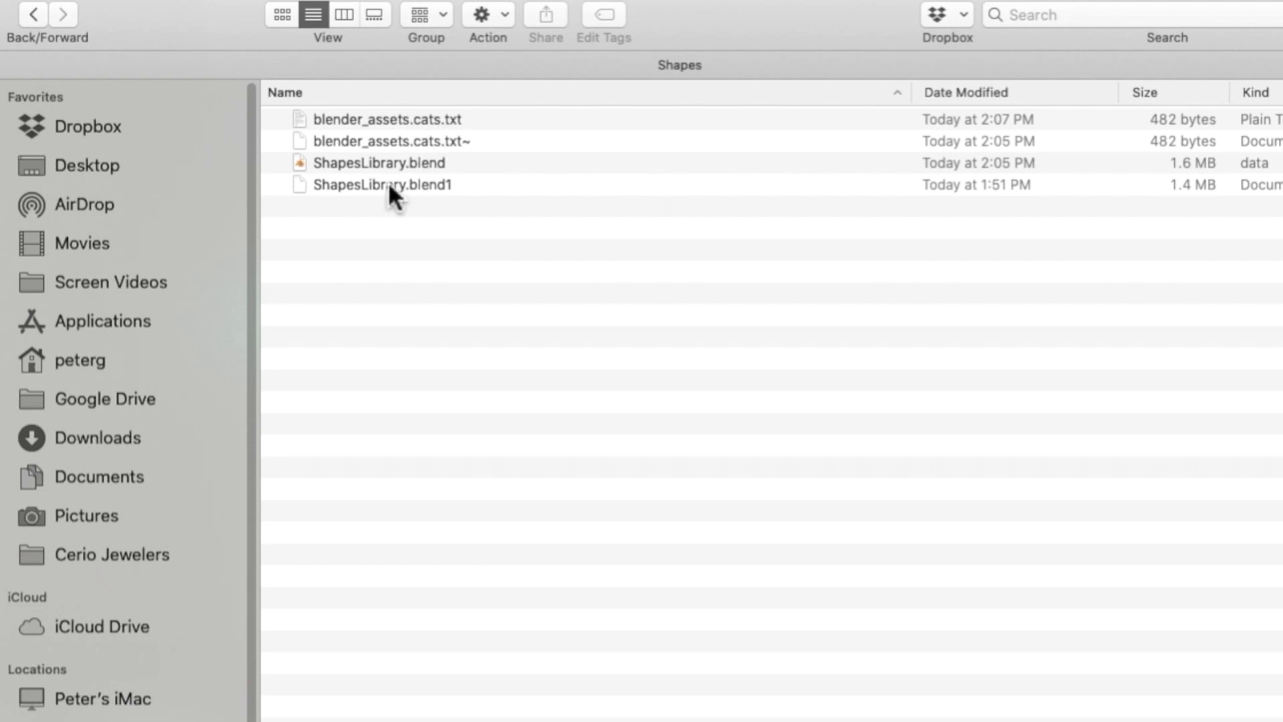
{"action": "left_click", "coordinate": [45, 20]}
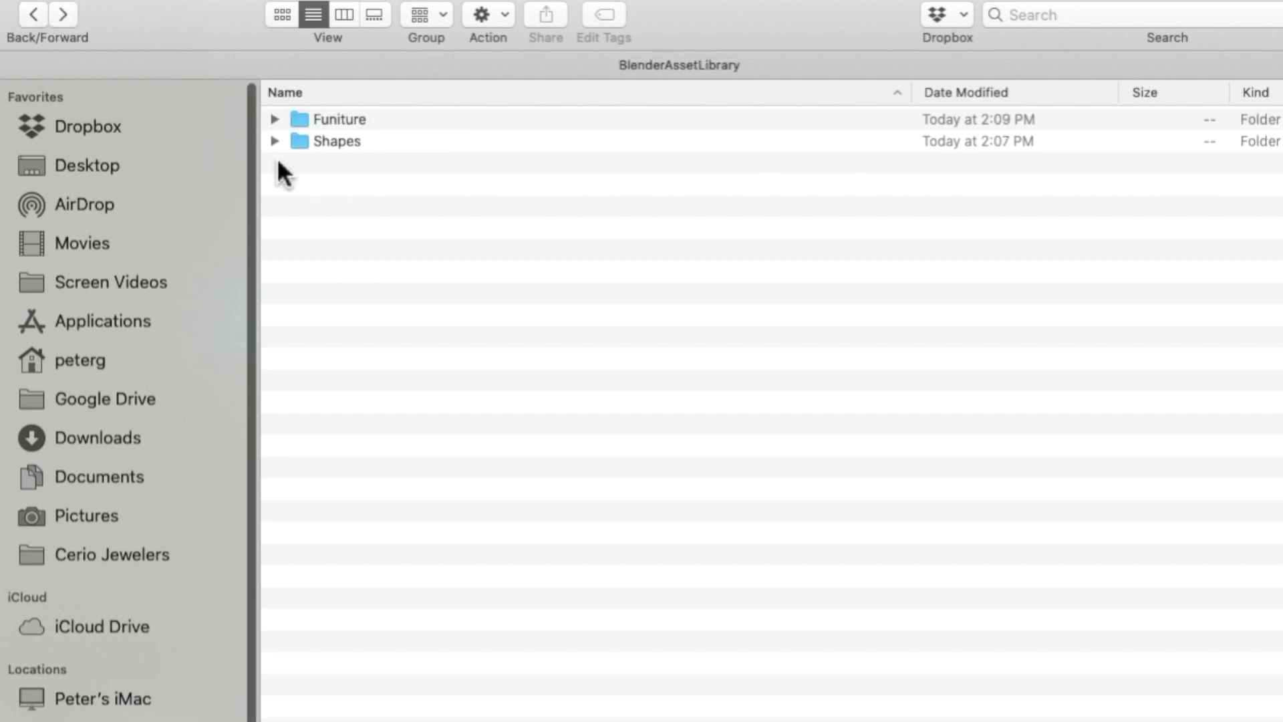
{"action": "right_click", "coordinate": [309, 177]}
{"action": "left_click", "coordinate": [387, 183]}
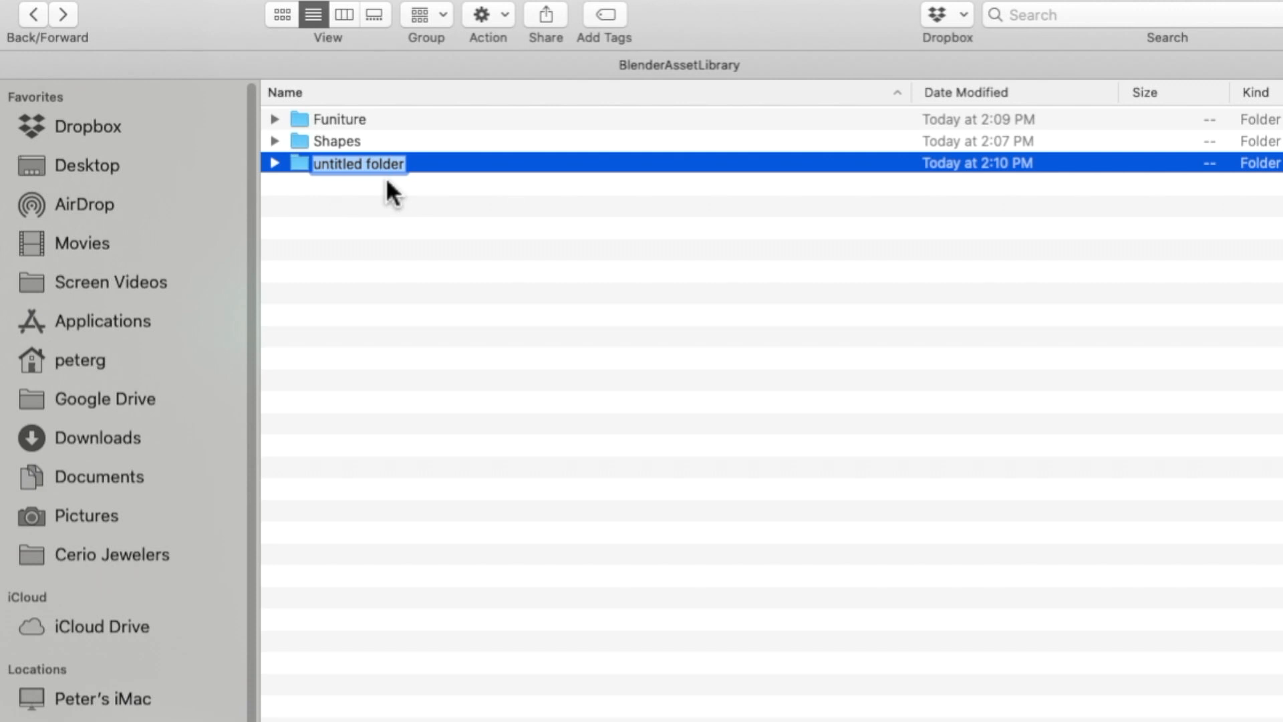
{"action": "type", "text": "Cars"}
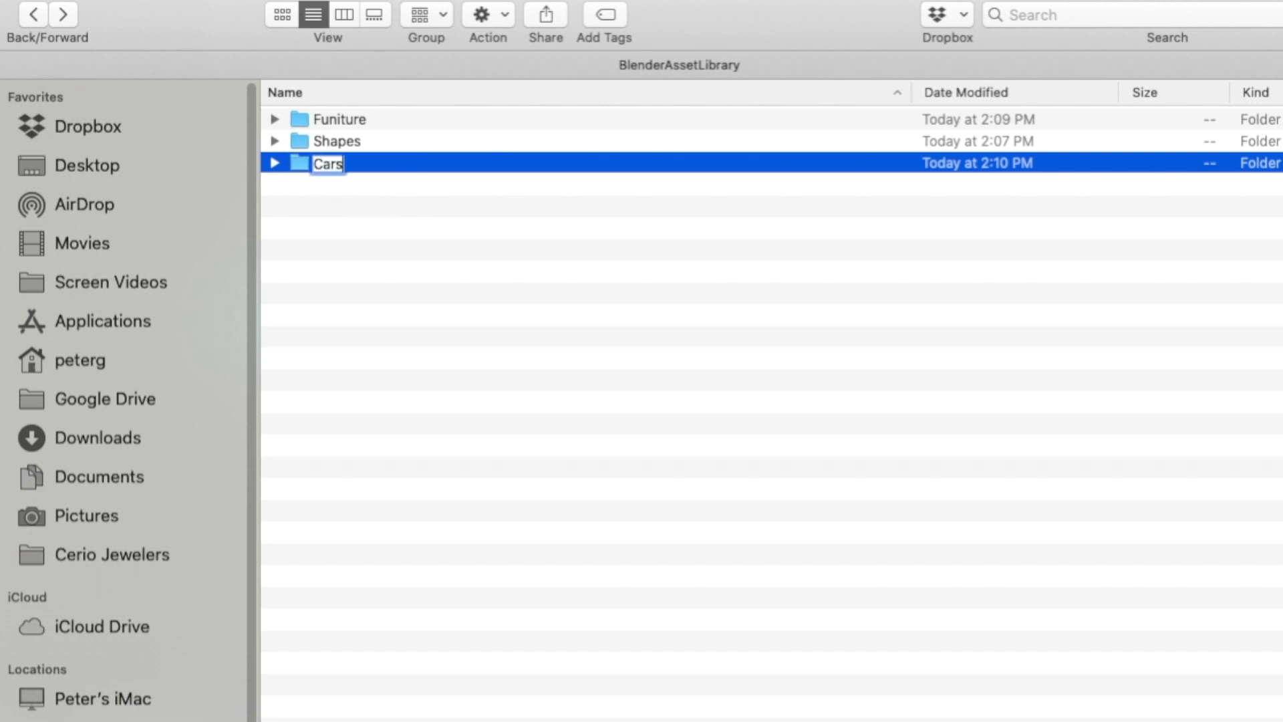
{"action": "key", "text": "Return"}
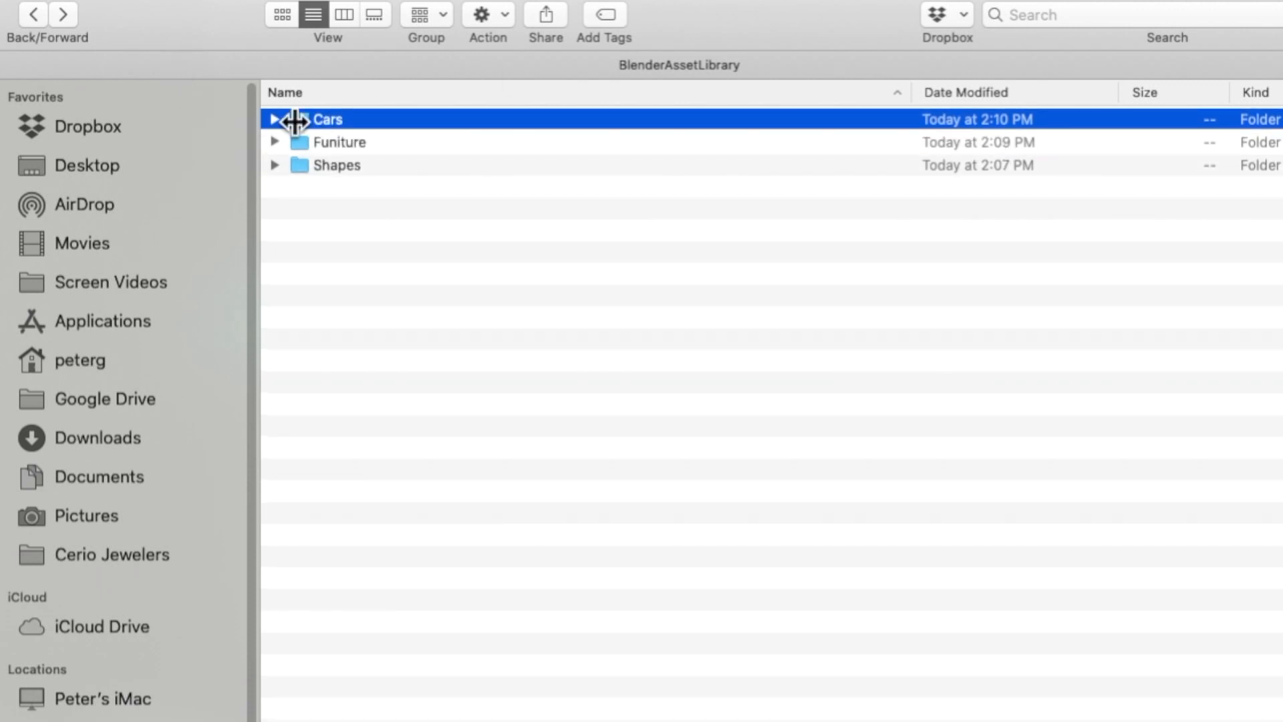